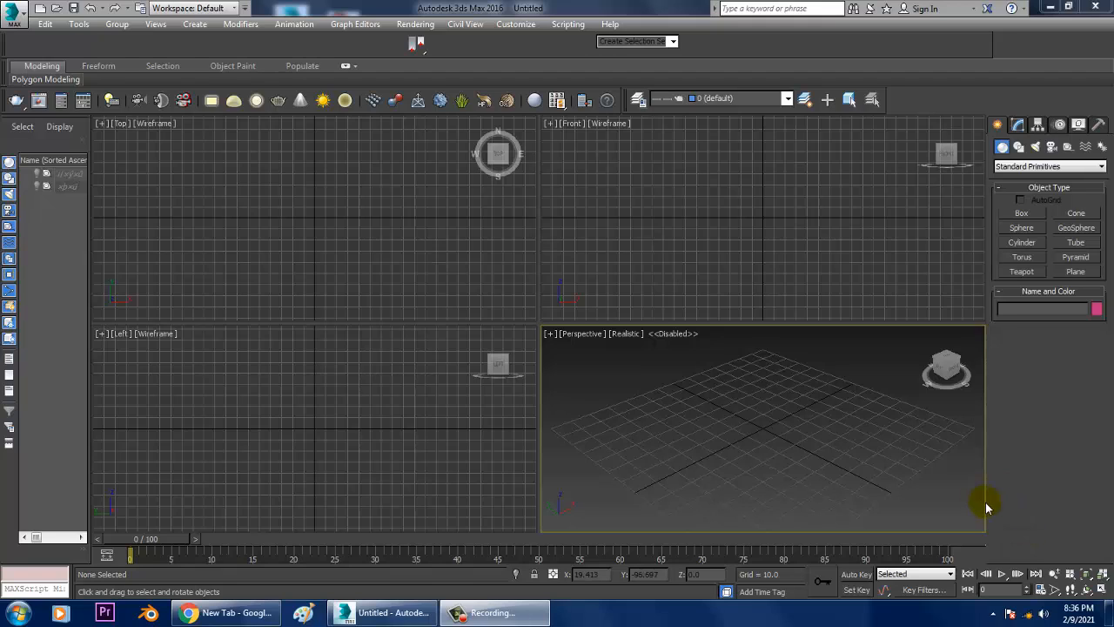
Step: Draw a plane about 155 by 162 units in the maximized Front viewport and move it near the grid's centre
click(735, 259)
key(alt+w)
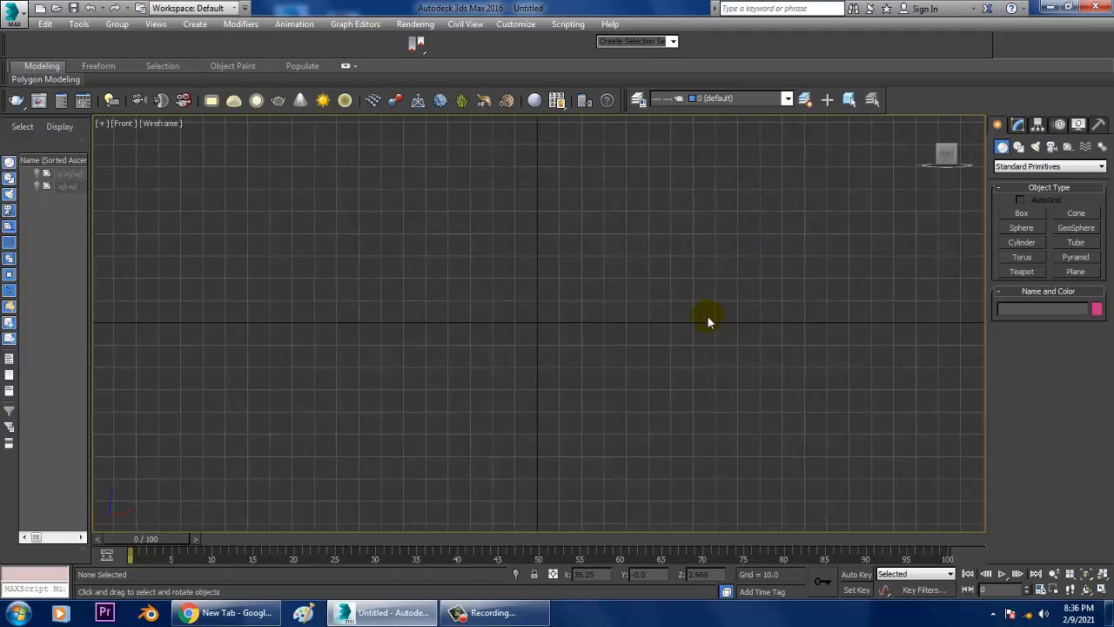
click(1076, 272)
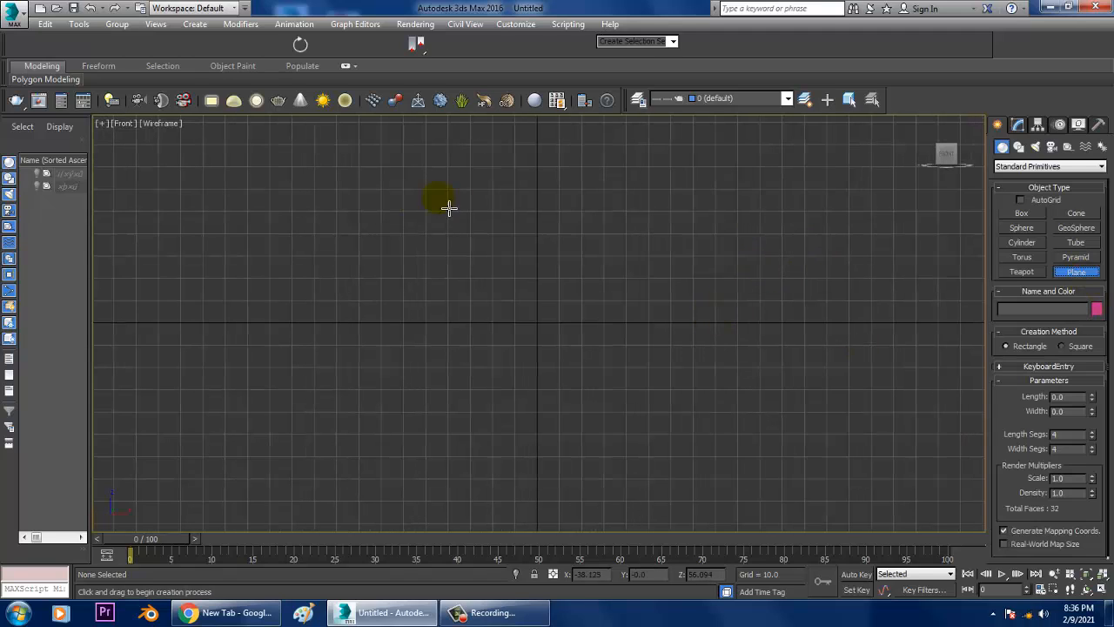
drag(385, 145, 745, 487)
right_click(745, 488)
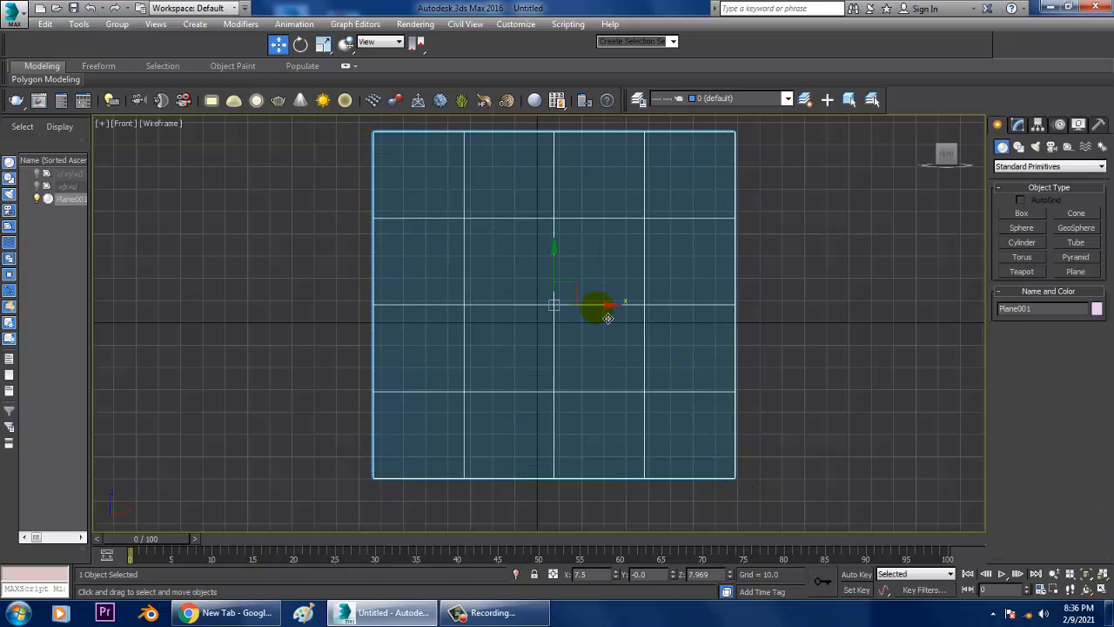
drag(607, 318, 579, 303)
middle_drag(653, 280, 639, 293)
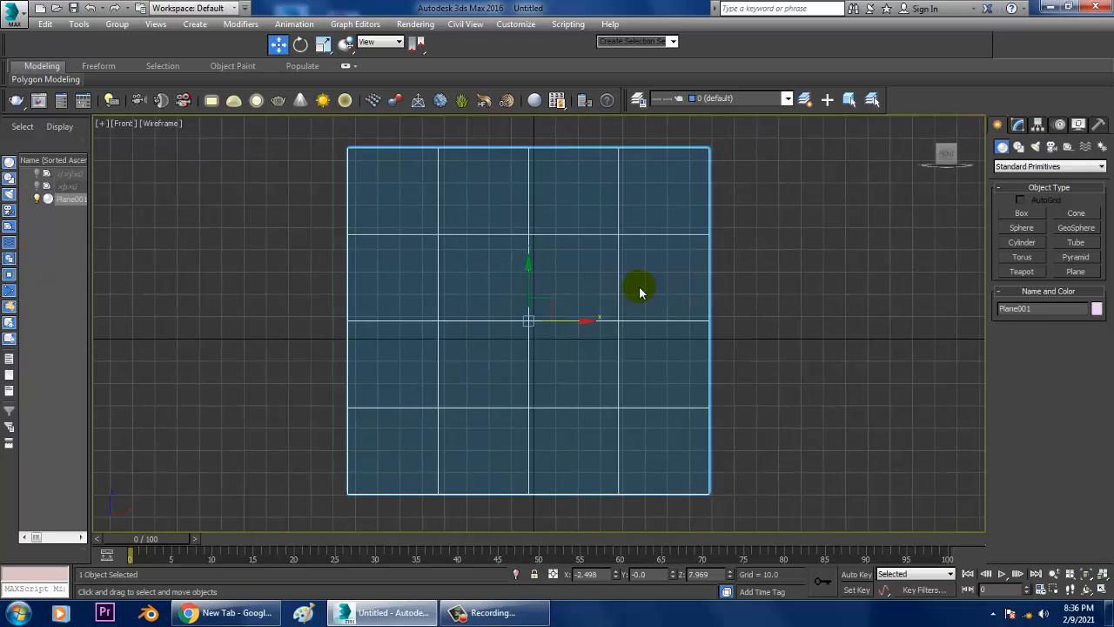
Step: Set the plane's length segments and width segments to 1
click(1017, 124)
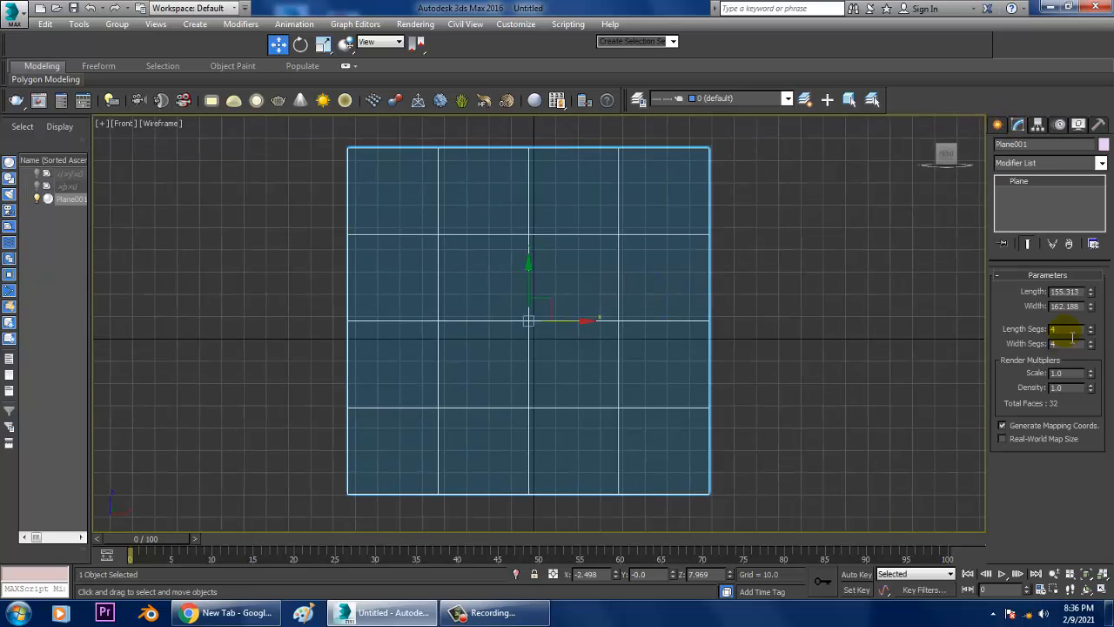
text(1)
key(Tab)
text(1)
key(Return)
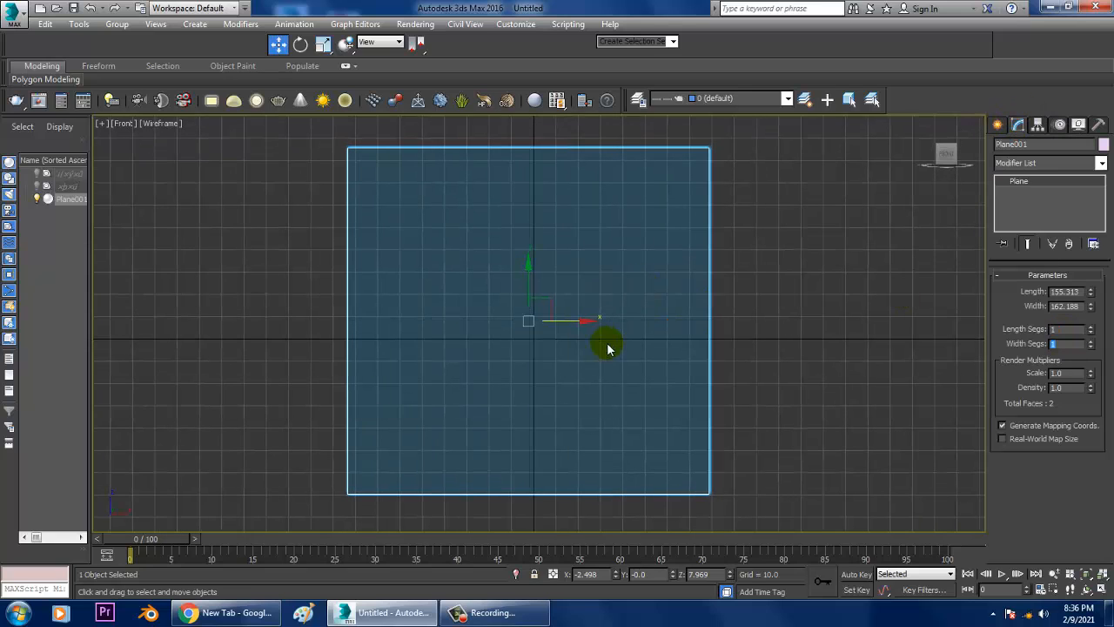
Step: Select the plane, add a Standard material in the Slate Material Editor and choose a Bitmap map for its diffuse color
click(654, 300)
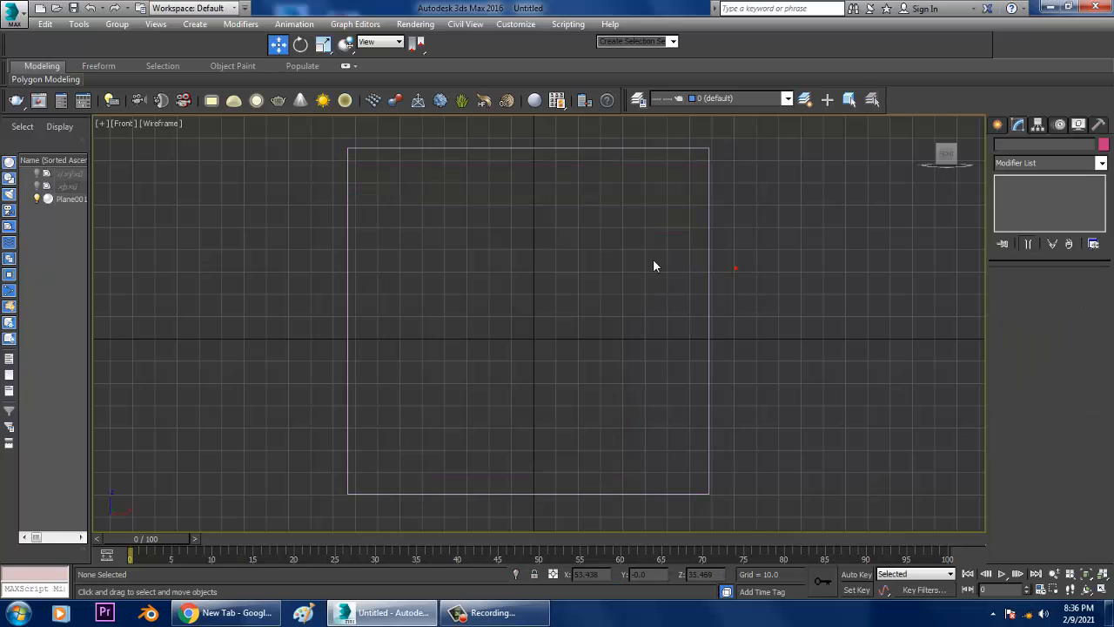
click(711, 272)
key(m)
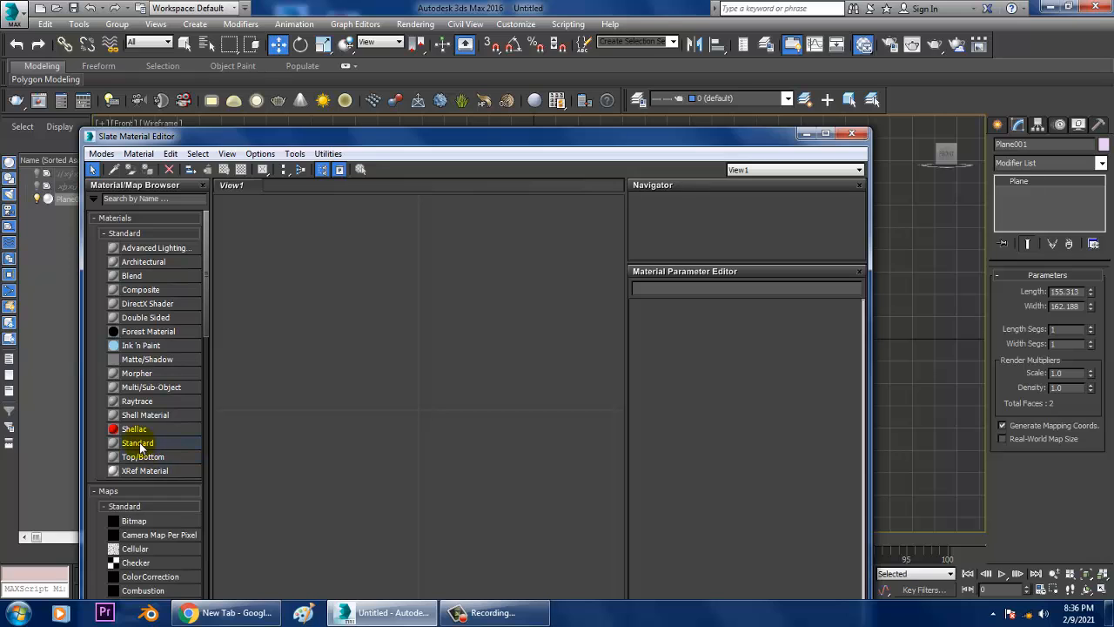
drag(139, 446, 336, 270)
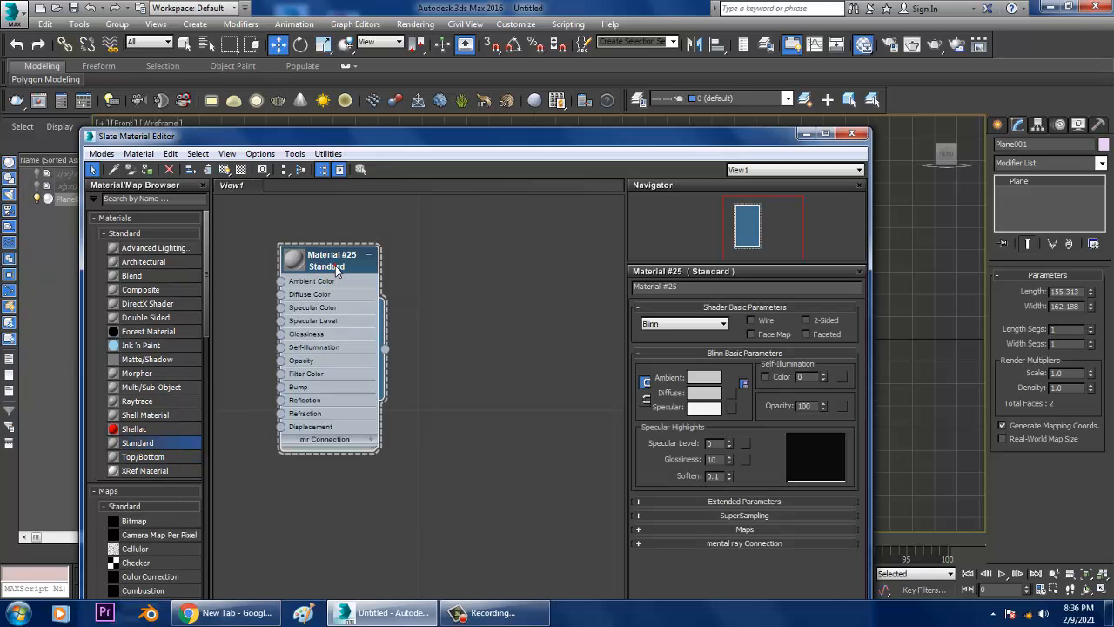
click(732, 400)
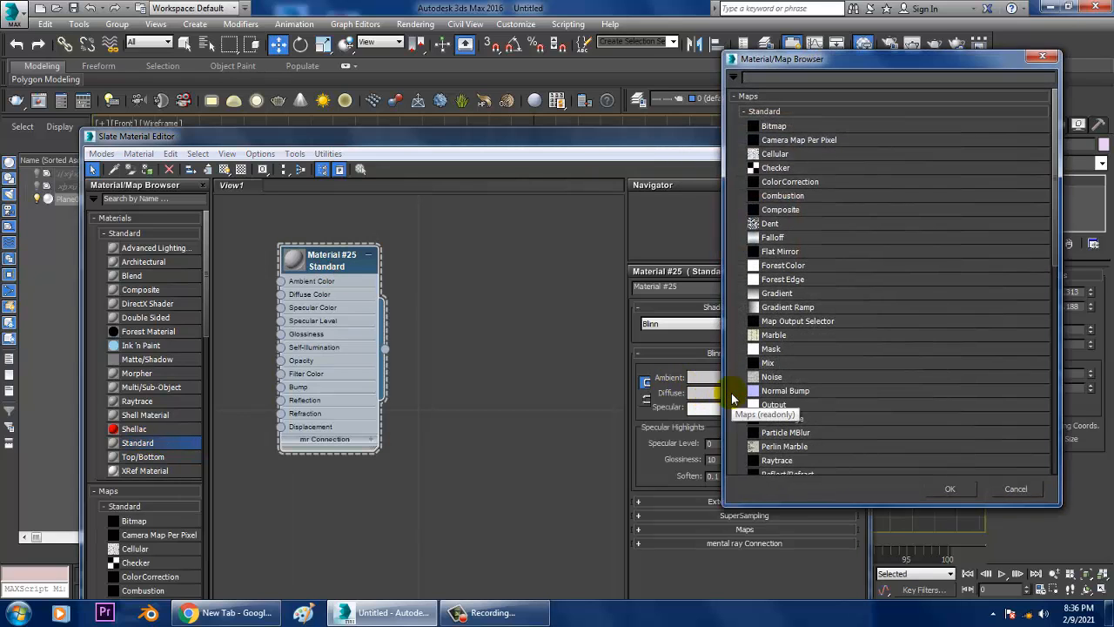
double_click(778, 127)
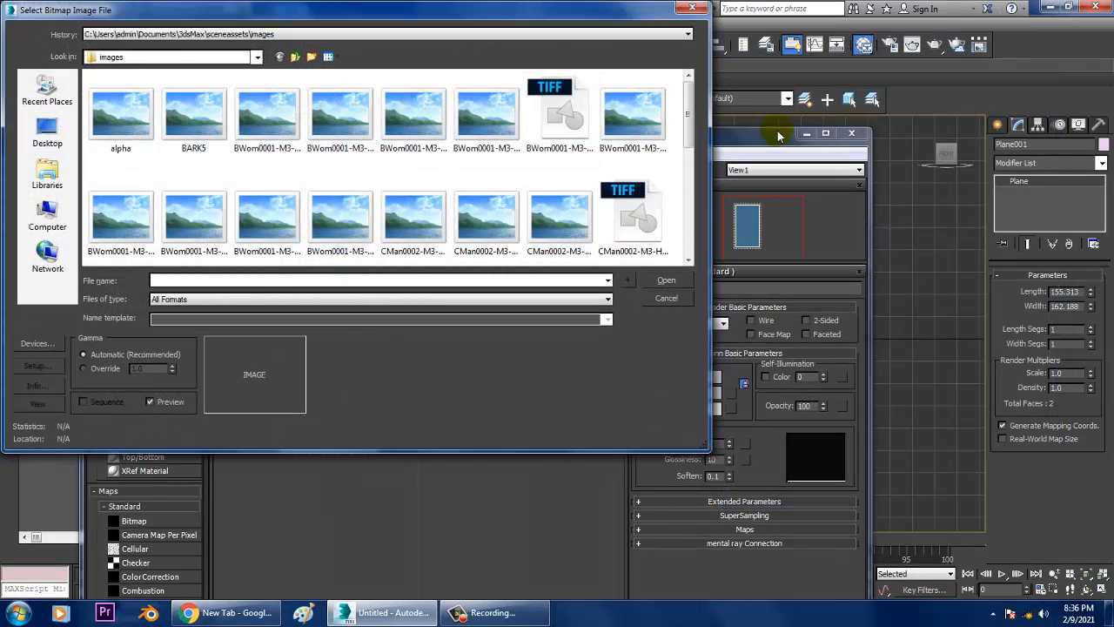
Step: Look through the images on the Desktop for the stone wall panel picture
click(26, 132)
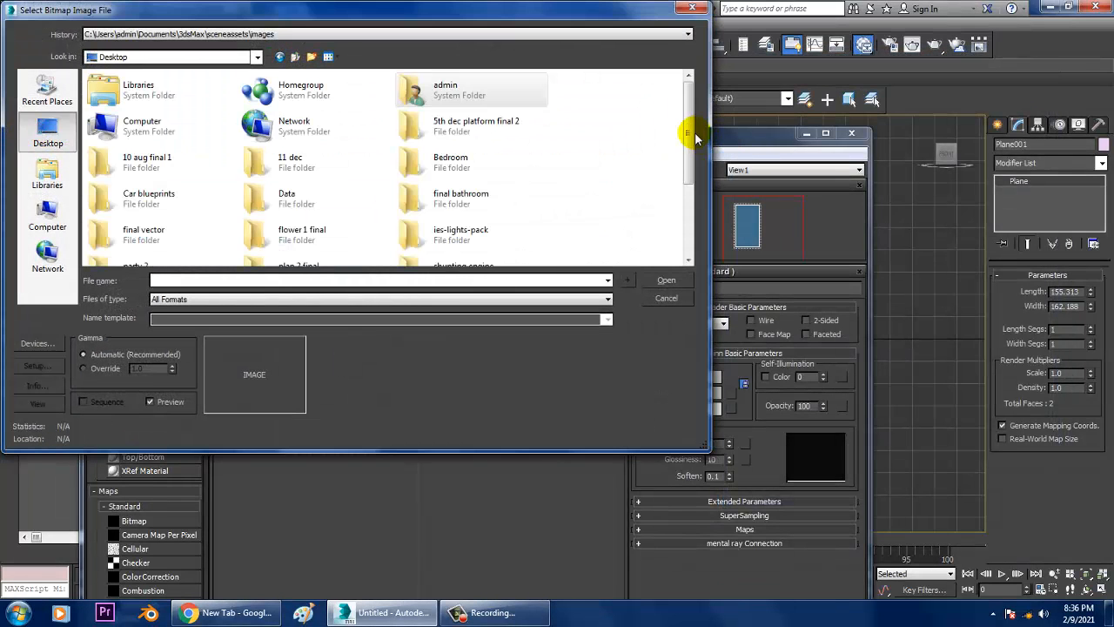
drag(692, 161, 694, 250)
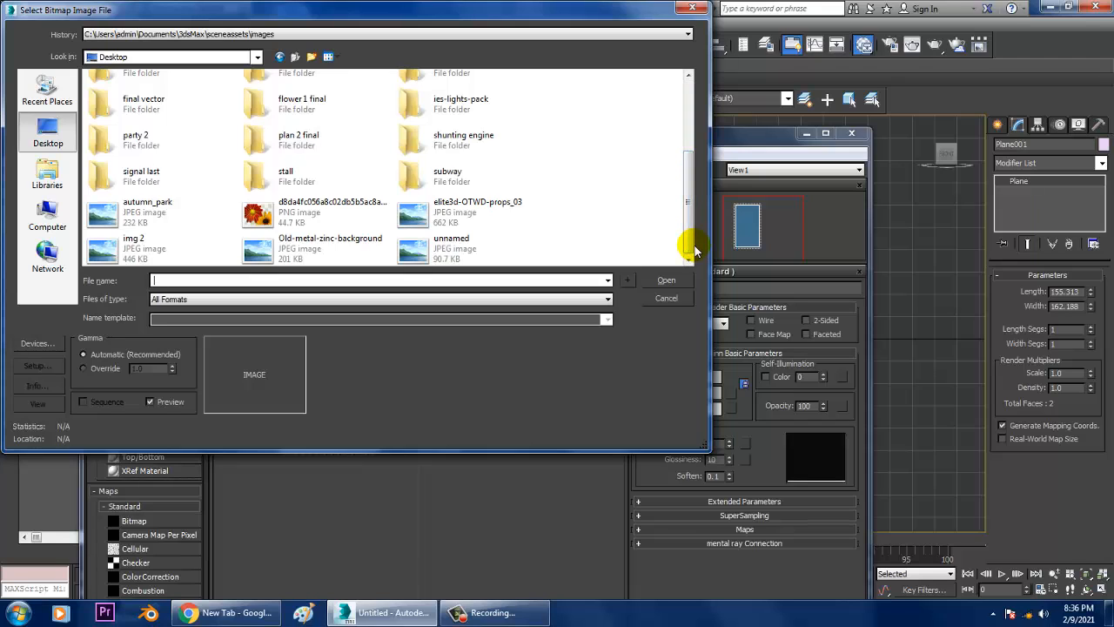
click(439, 220)
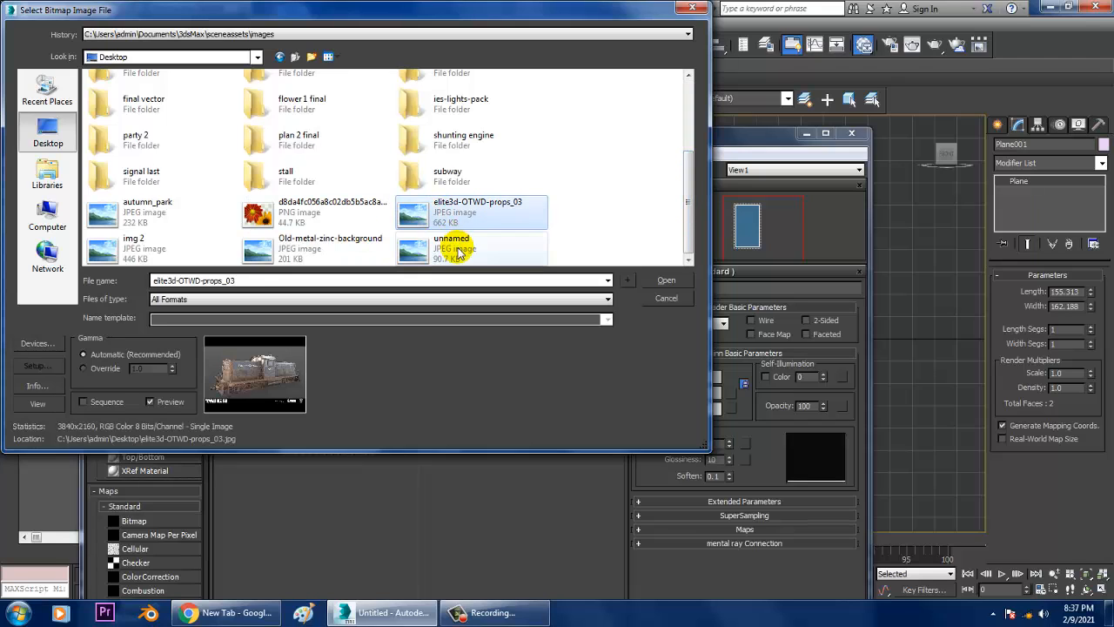
click(456, 250)
click(286, 246)
click(139, 243)
click(139, 219)
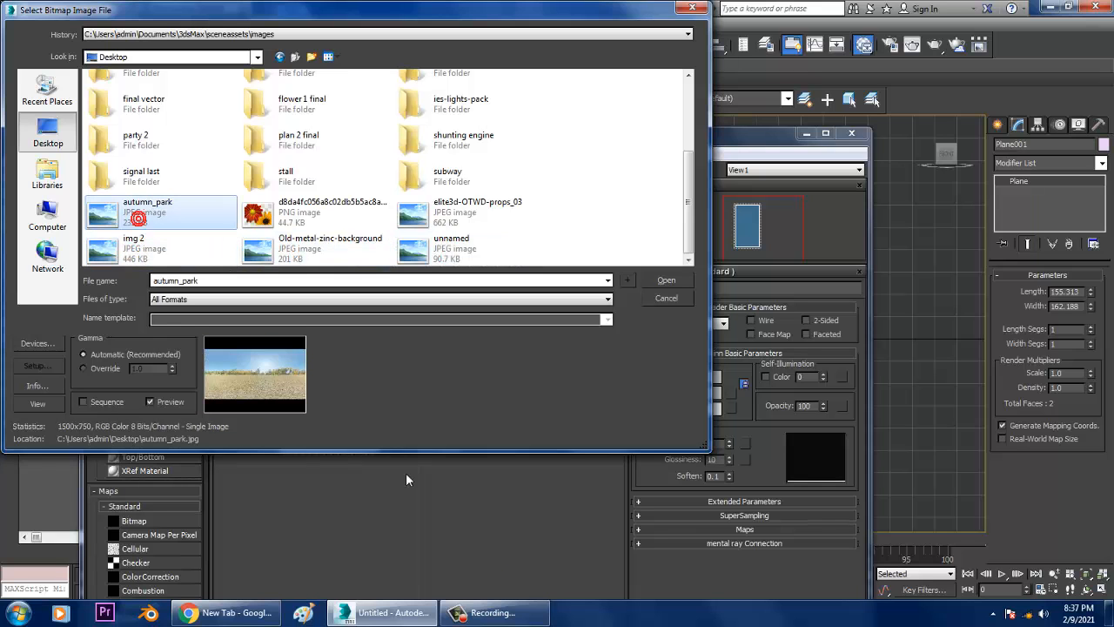
Step: Switch to Chrome, show the downloaded 3d-decor-stone image in its folder and return to the bitmap selection in 3ds Max
click(209, 618)
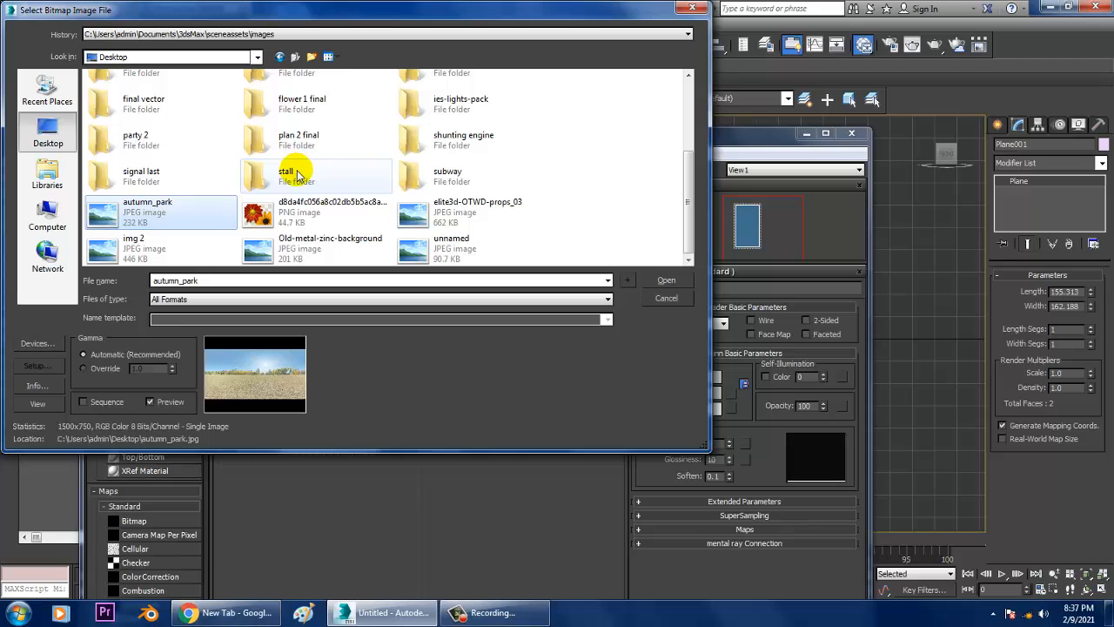
click(296, 172)
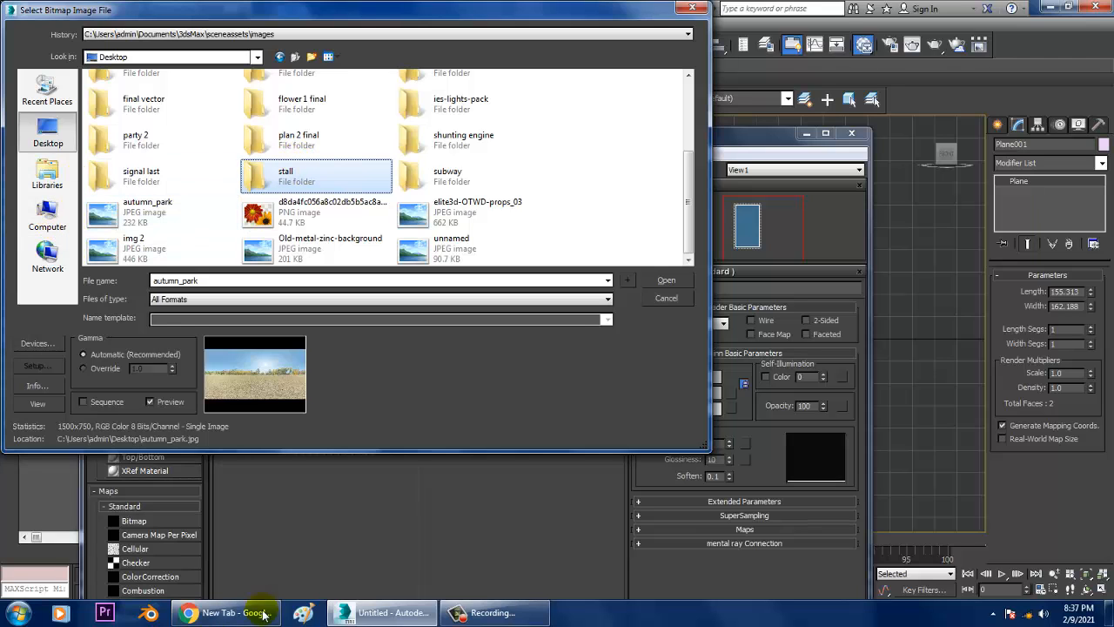
click(209, 616)
click(149, 579)
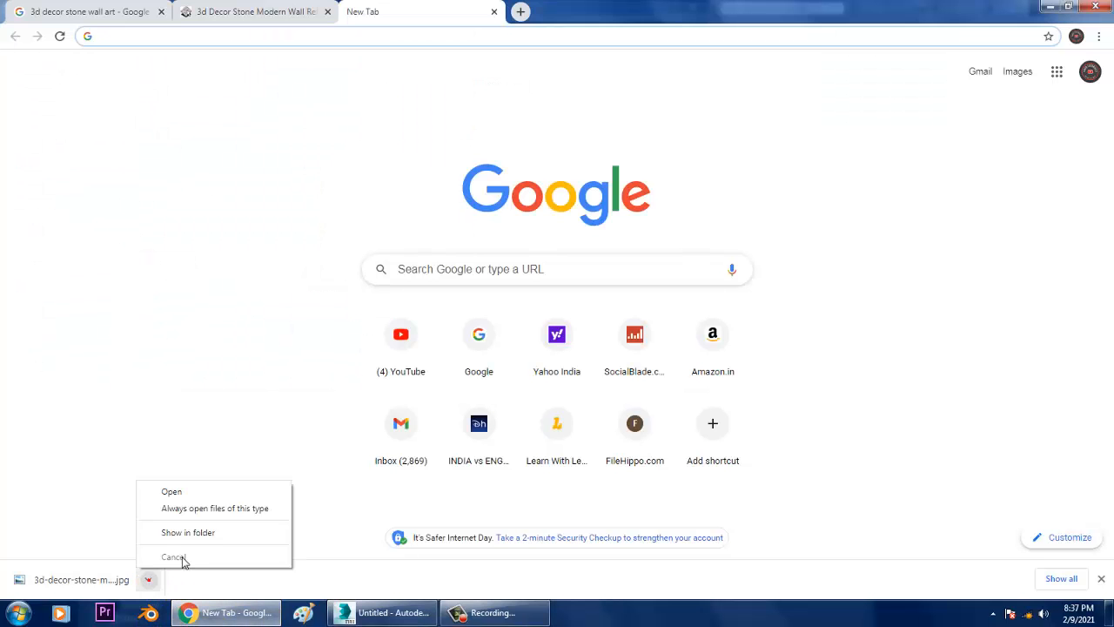
click(211, 532)
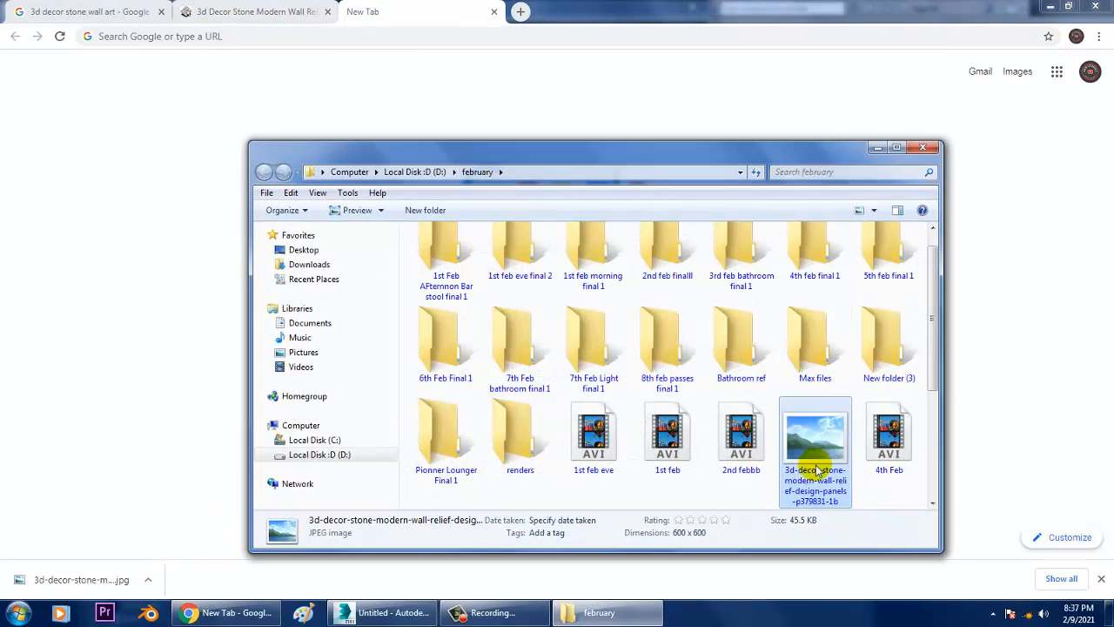
click(875, 150)
click(383, 613)
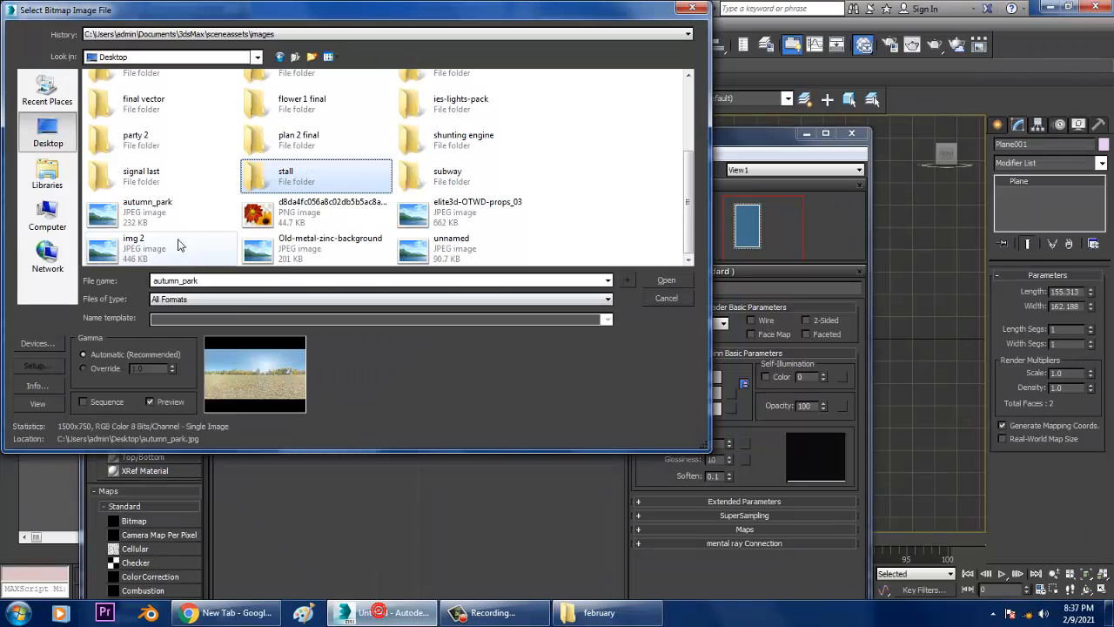
Step: Browse to the february folder on Local Disk D for the bitmap file
click(34, 213)
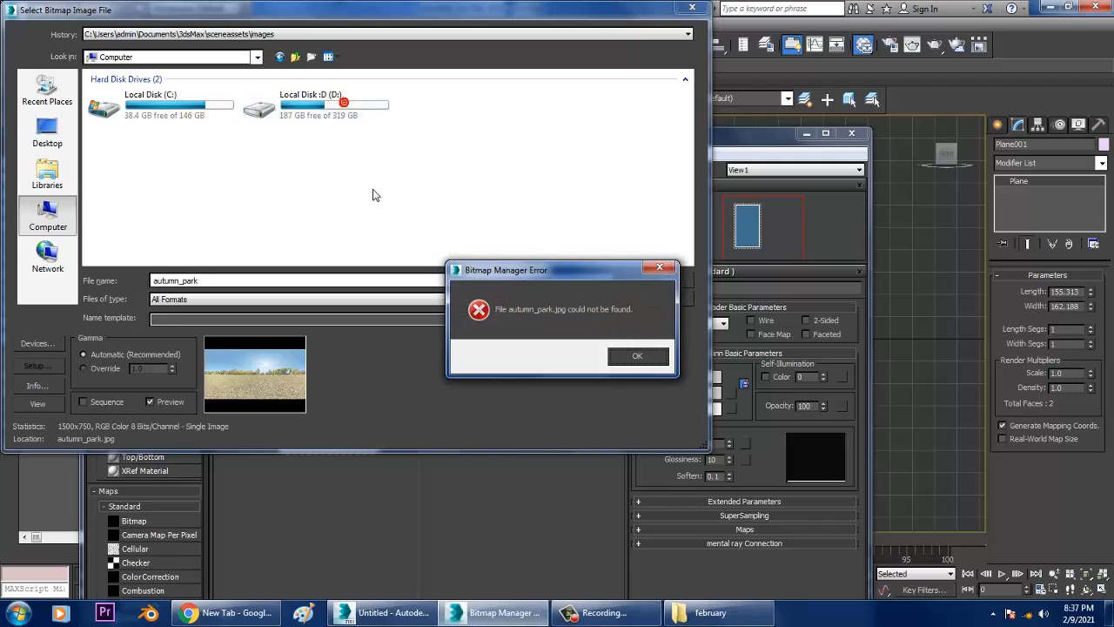
click(637, 355)
double_click(309, 100)
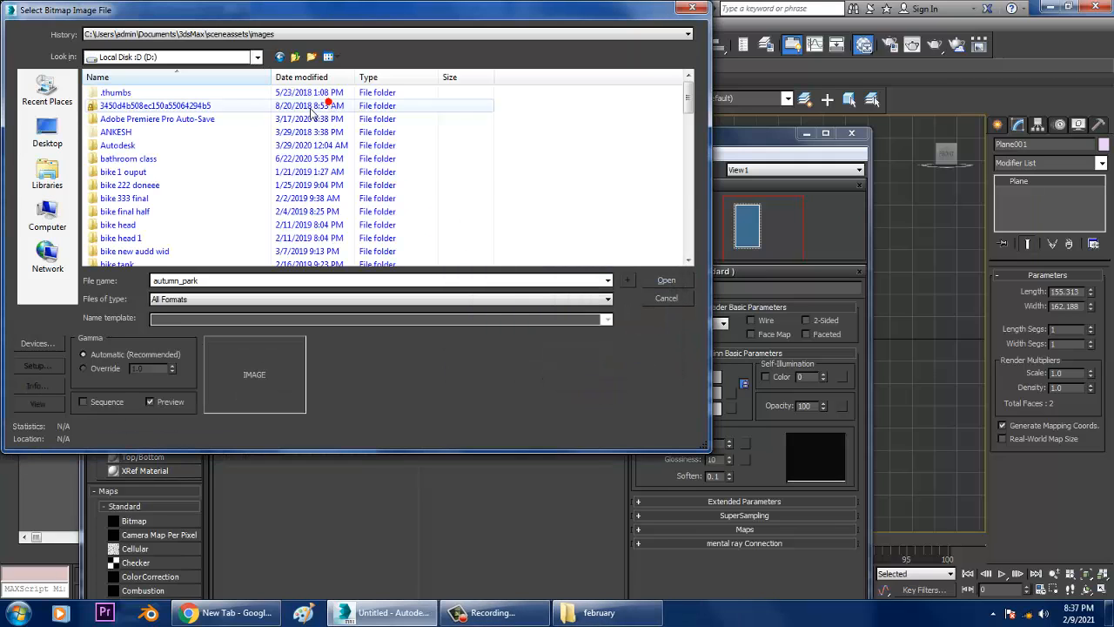
scroll(161, 180, down, 5)
double_click(115, 105)
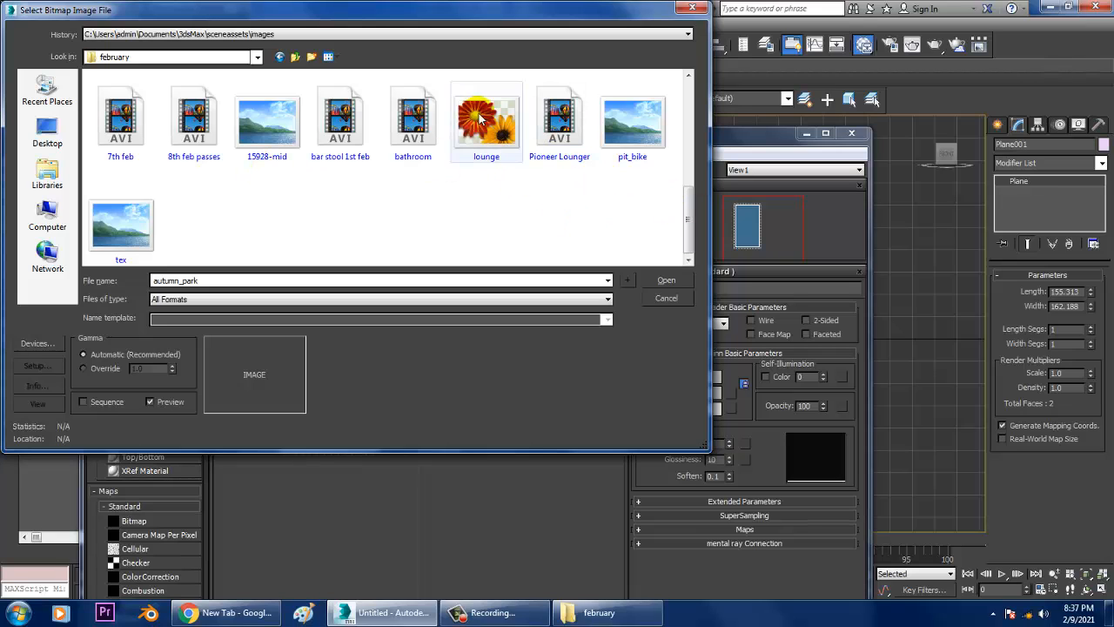
Step: Preview the files in the february folder to find the stone wall panel image
click(485, 122)
click(121, 225)
click(266, 122)
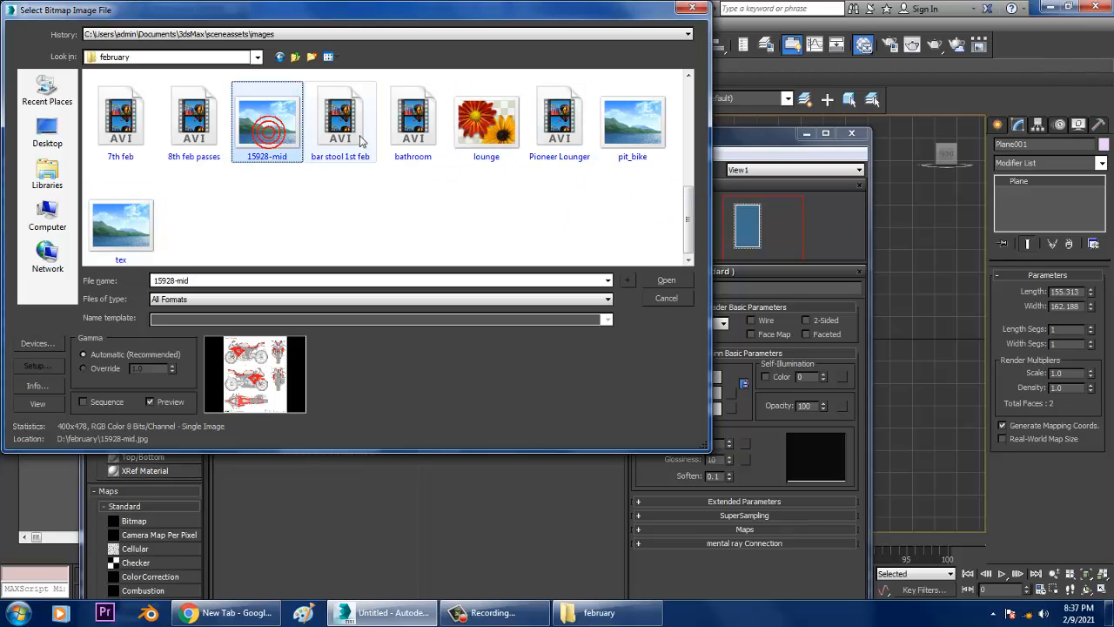
click(340, 122)
click(503, 131)
click(621, 141)
scroll(395, 193, up, 3)
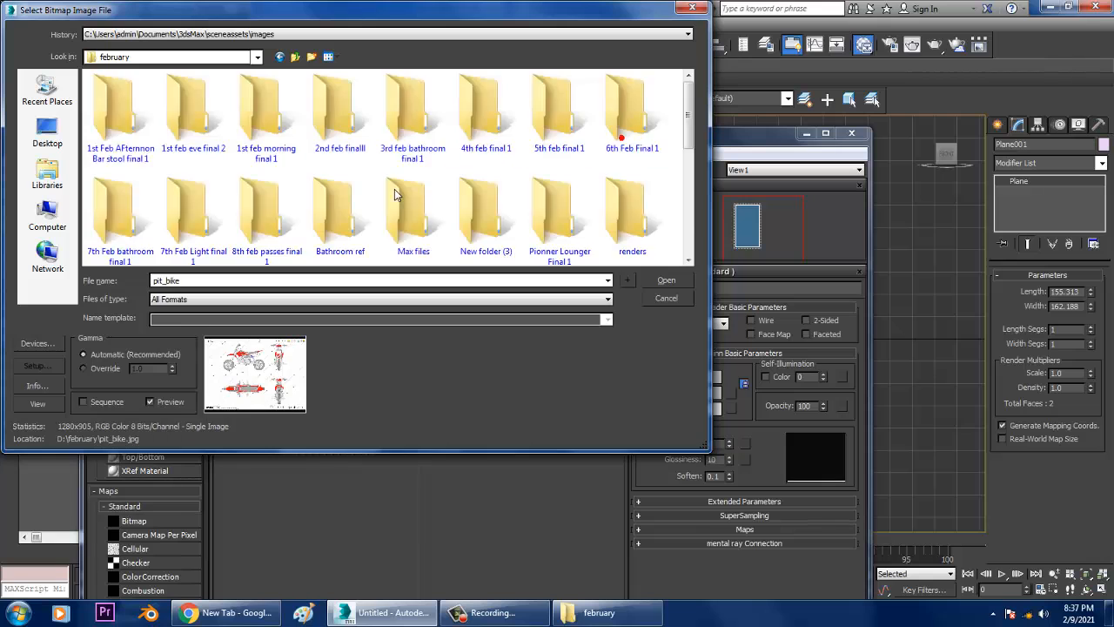
scroll(395, 193, down, 2)
click(312, 146)
scroll(315, 146, down, 1)
click(315, 144)
click(413, 148)
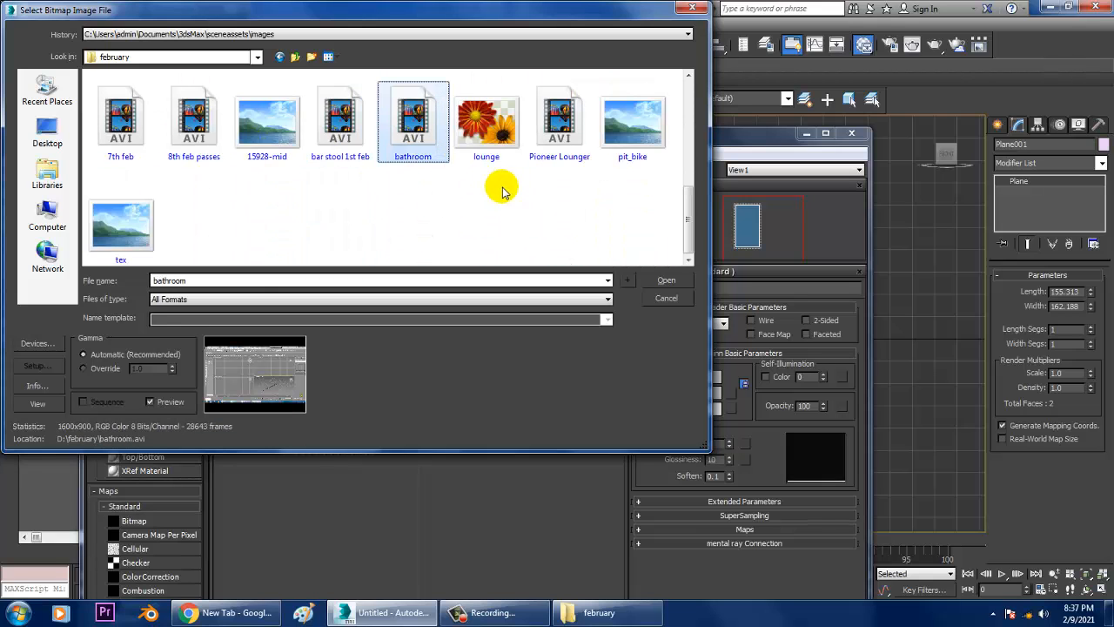
Step: Check the images in the Bathroom ref folder and its Texture subfolder for the stone wall panel picture
scroll(497, 187, up, 2)
double_click(344, 111)
click(339, 117)
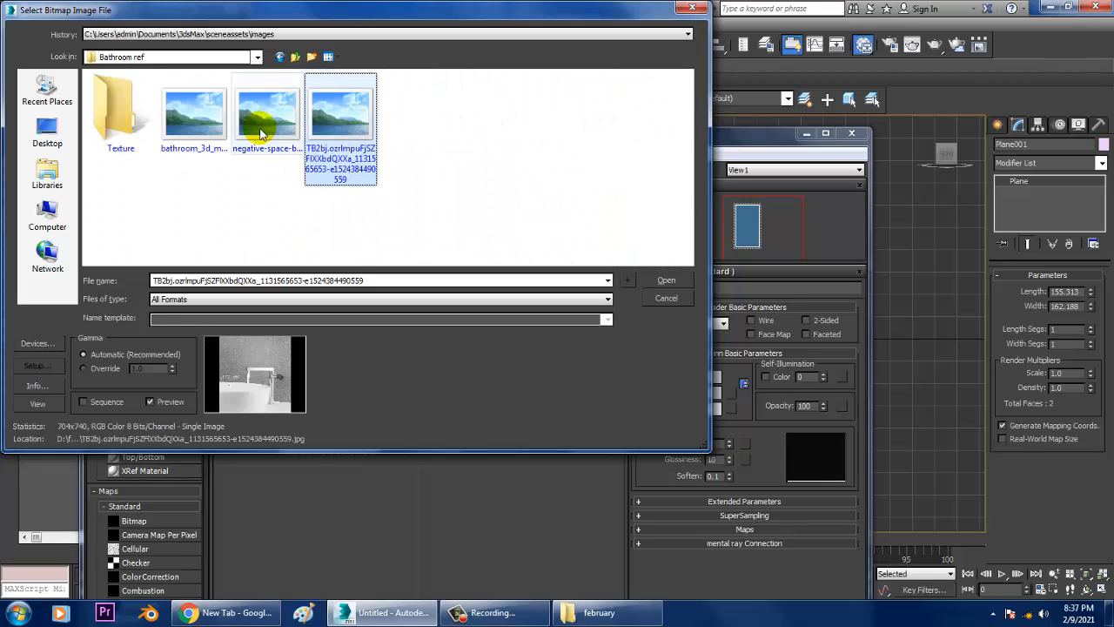
click(201, 135)
double_click(120, 121)
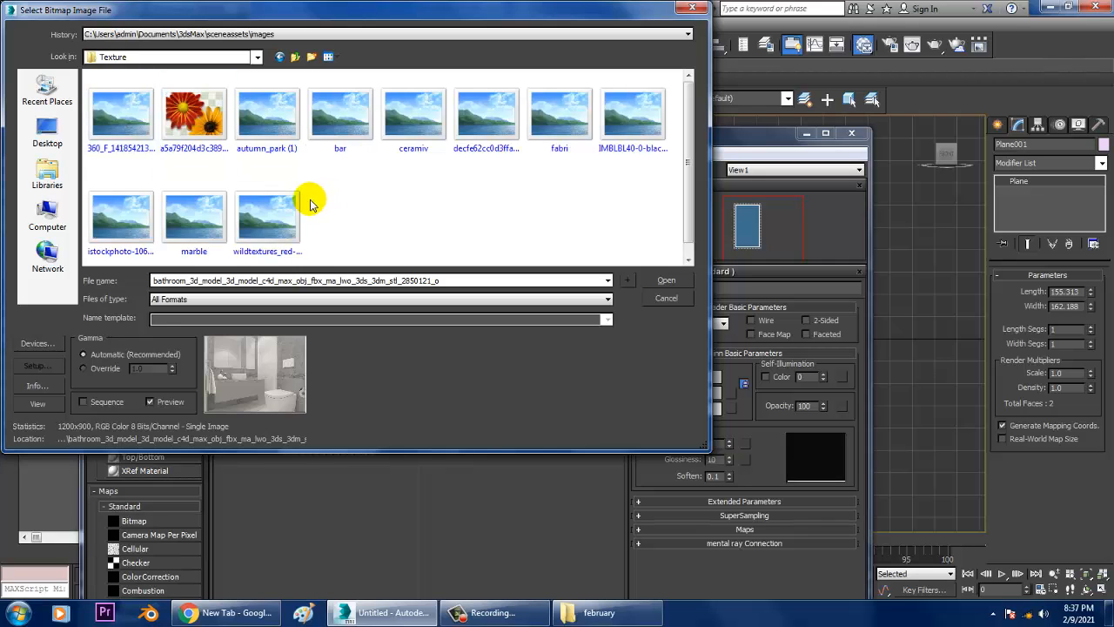
click(268, 218)
click(196, 218)
click(122, 219)
click(114, 114)
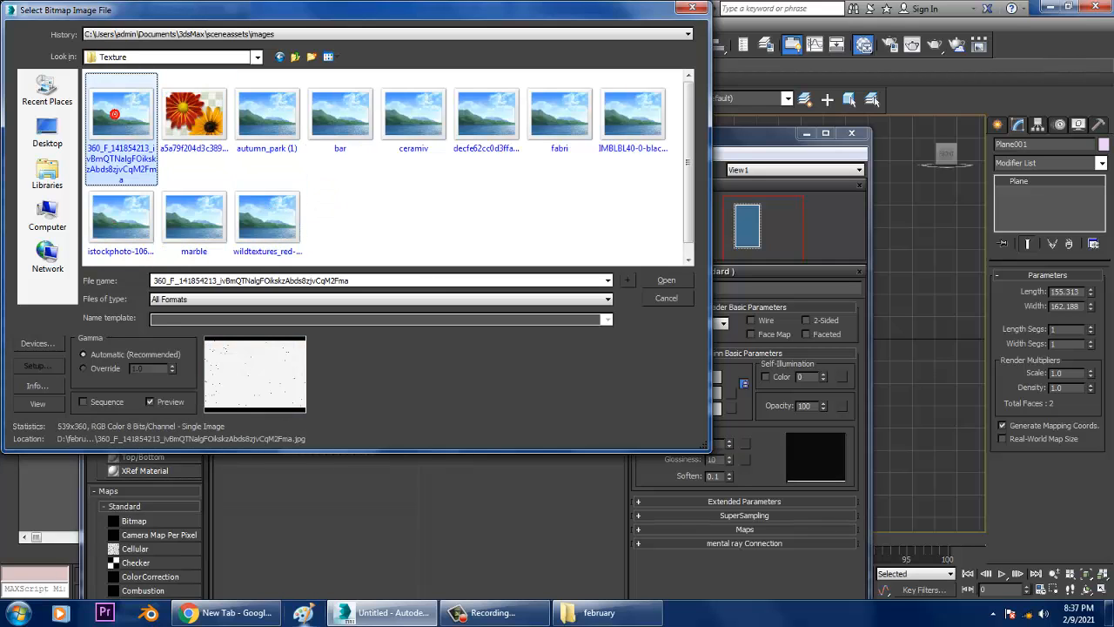
Step: Switch to Chrome, show the downloaded 3d-decor-stone image in its folder and copy that file to the Desktop
click(209, 612)
click(146, 581)
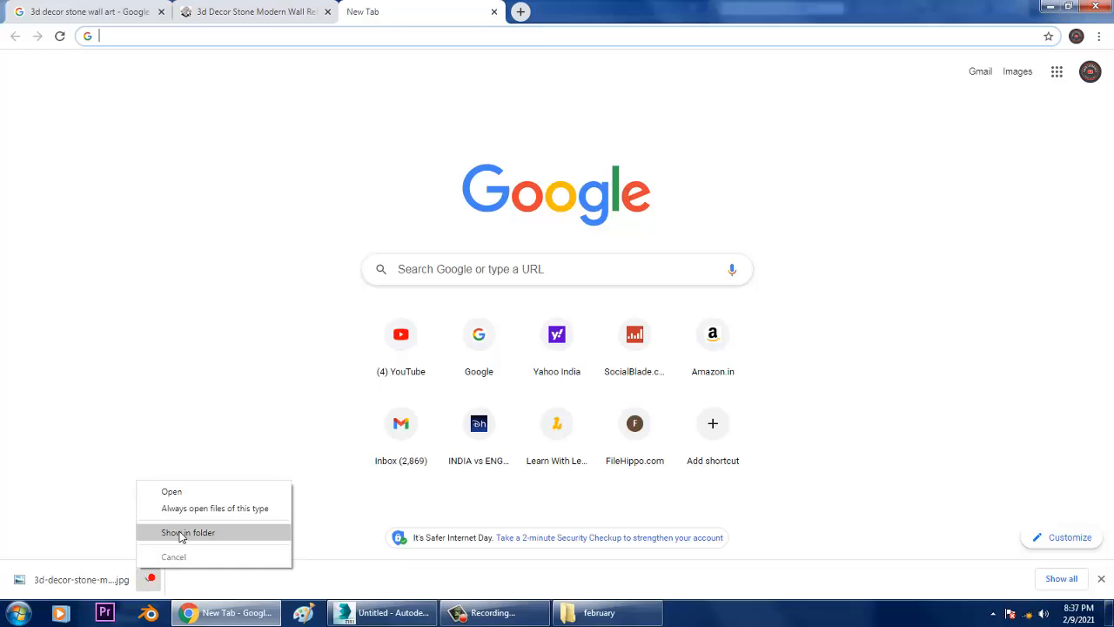
click(179, 531)
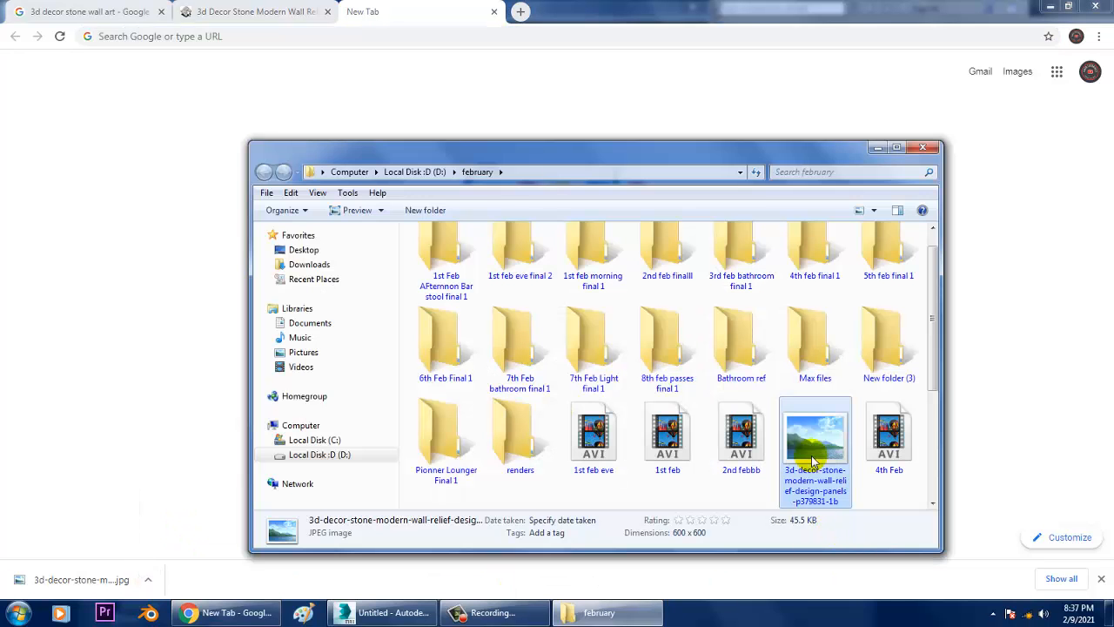
click(888, 439)
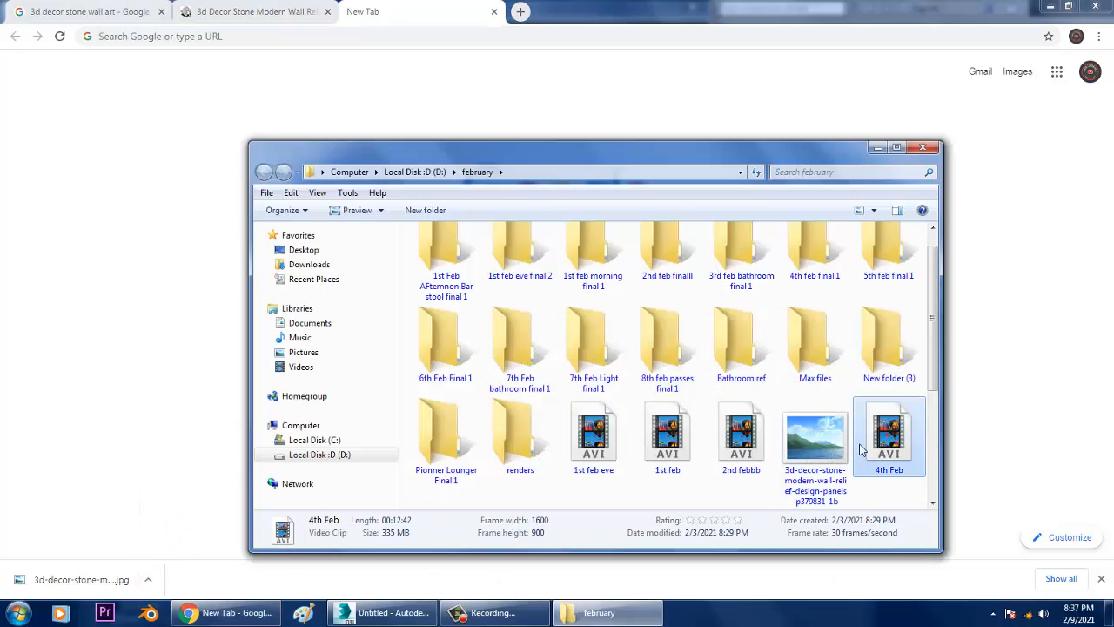
click(814, 445)
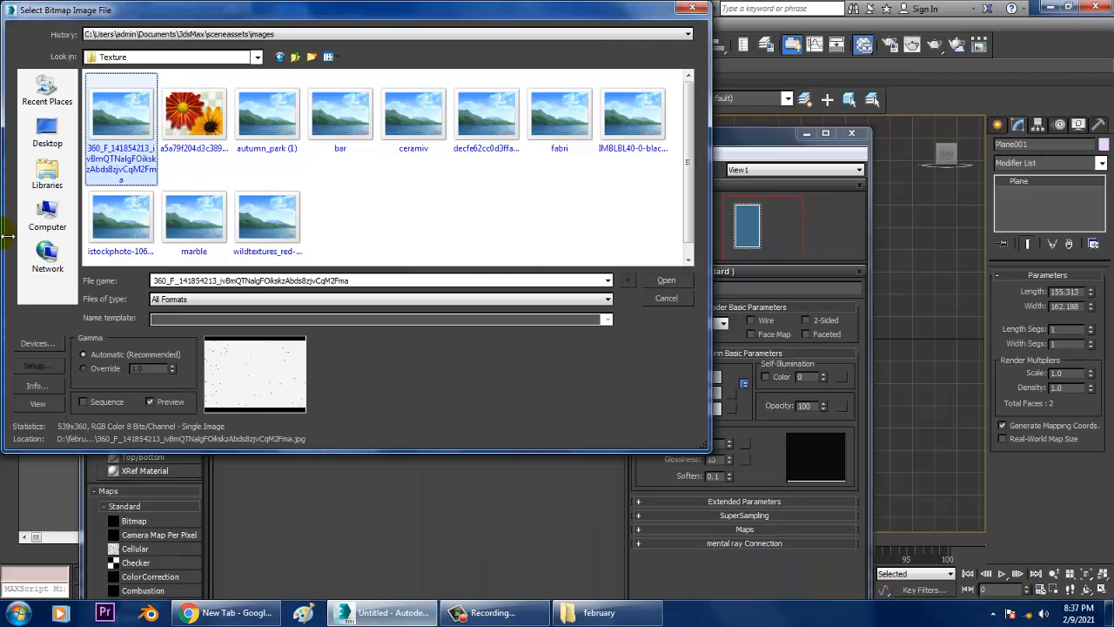
Step: Load the 3d-decor-stone image from the Desktop as the material's diffuse bitmap
click(47, 132)
drag(698, 110, 702, 245)
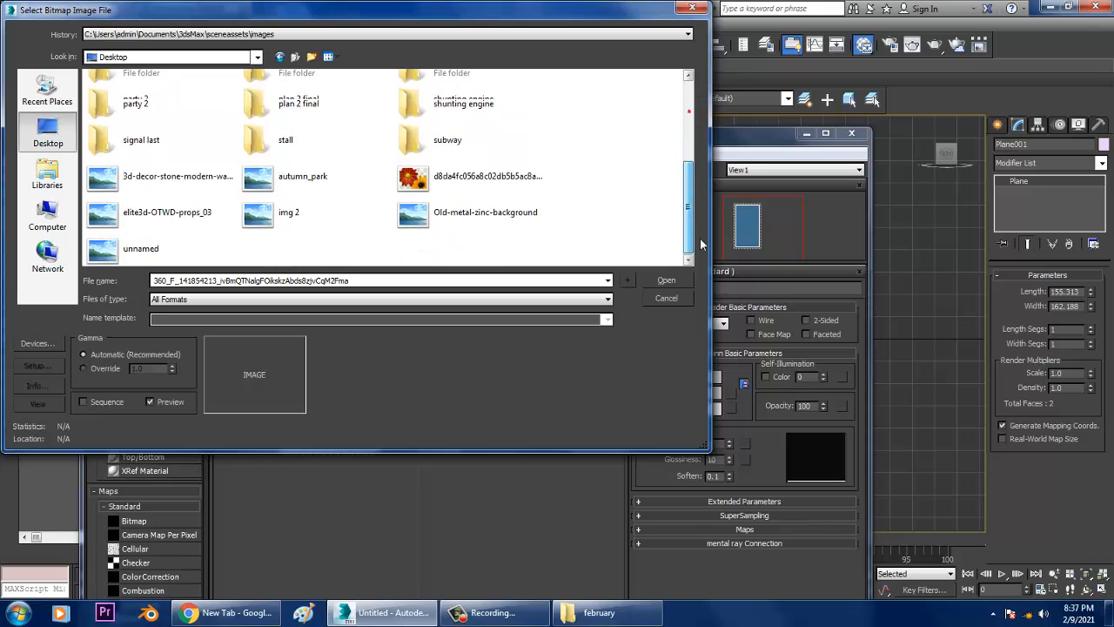
click(126, 179)
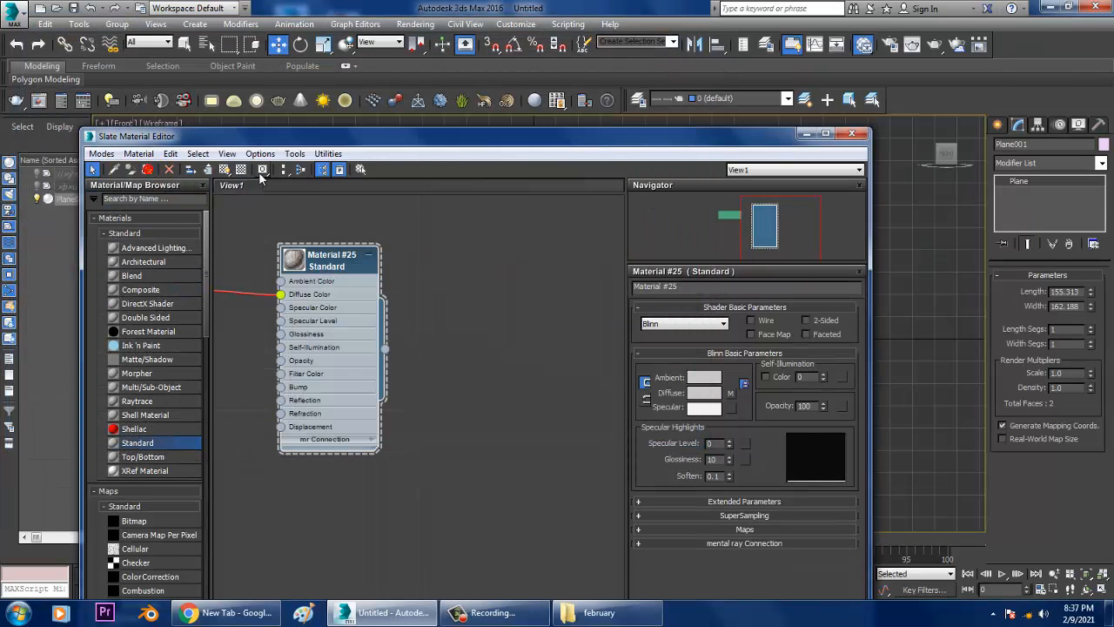
Step: Show the material's stone texture on the plane, minimize the material editor, and shade the Front viewport with its grid hidden
click(226, 171)
click(806, 134)
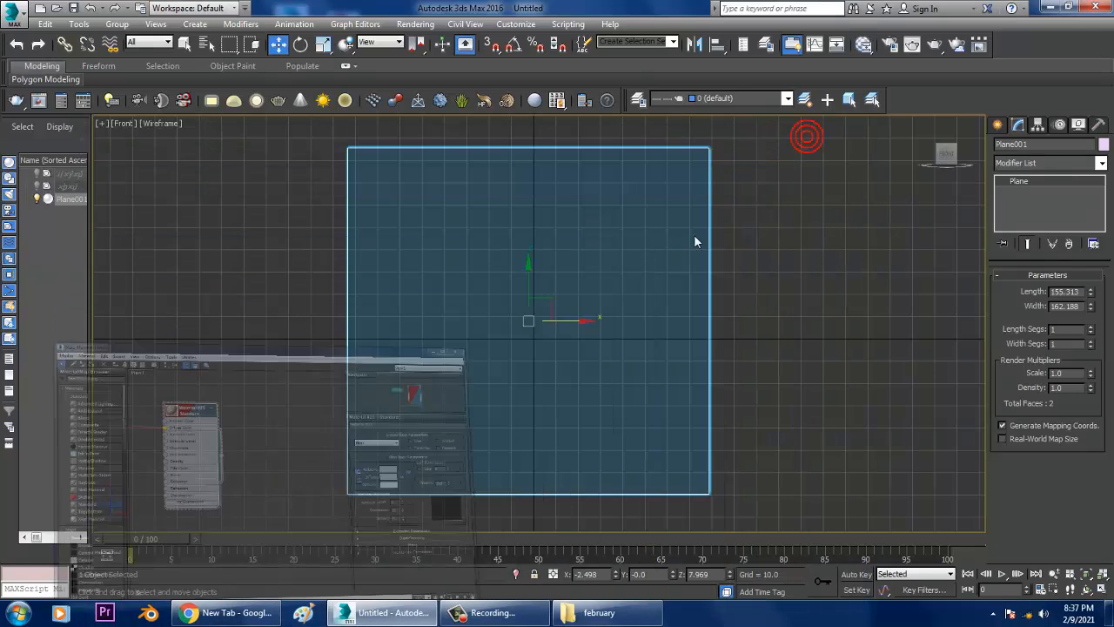
key(F3)
scroll(672, 263, up, 3)
middle_drag(671, 265, 705, 263)
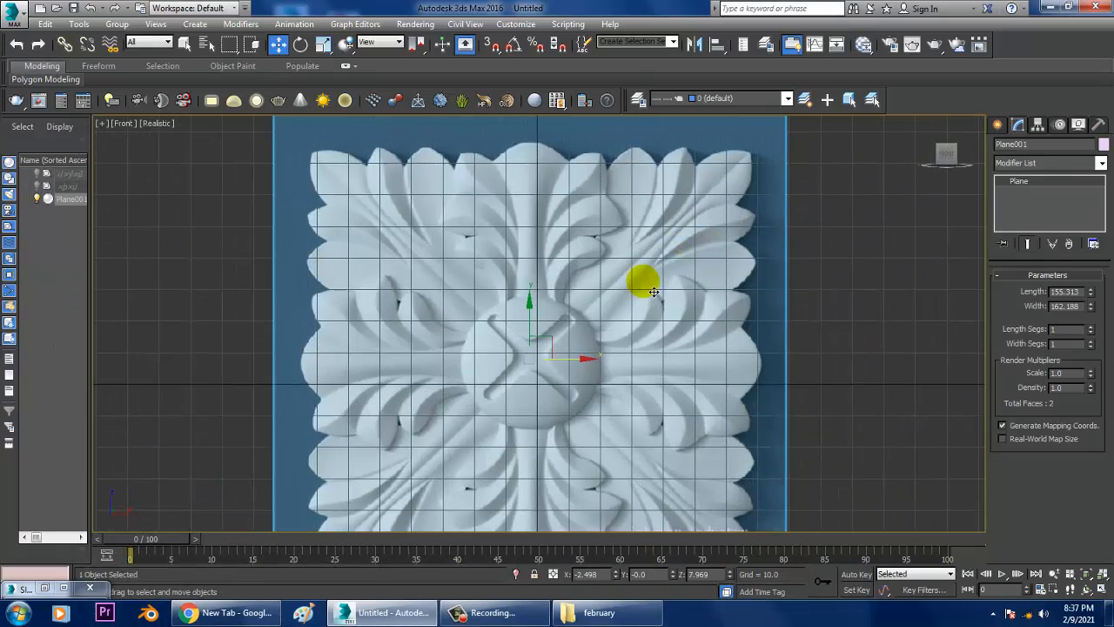
scroll(600, 318, up, 5)
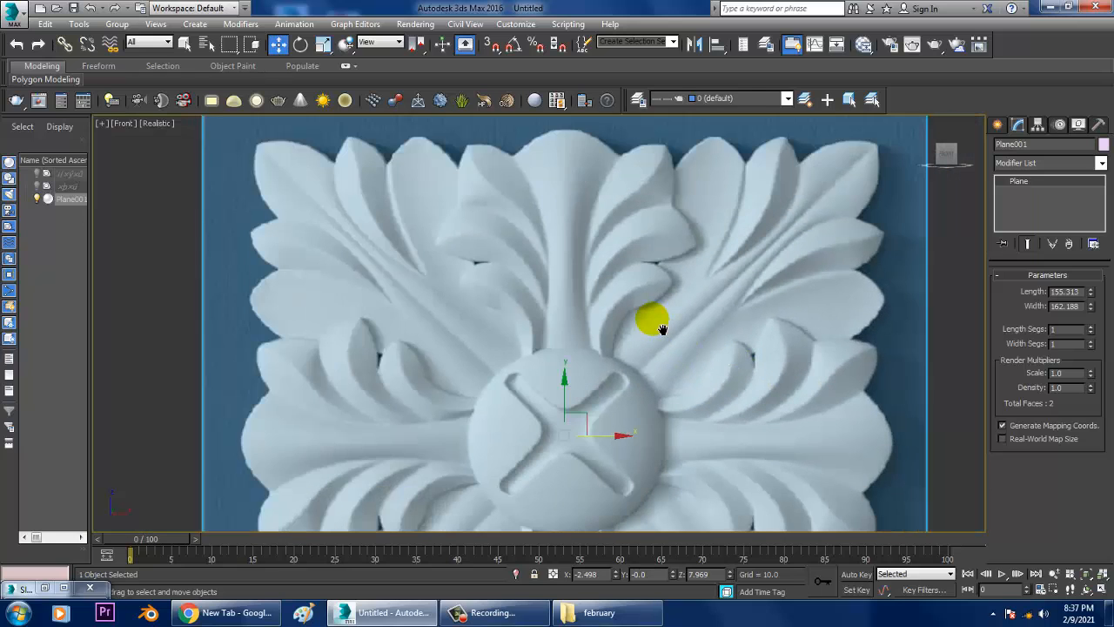
mouse_move(661, 329)
middle_down()
mouse_move(652, 306)
mouse_move(676, 329)
mouse_move(619, 281)
mouse_move(645, 344)
middle_up()
scroll(652, 306, down, 2)
scroll(652, 304, up, 2)
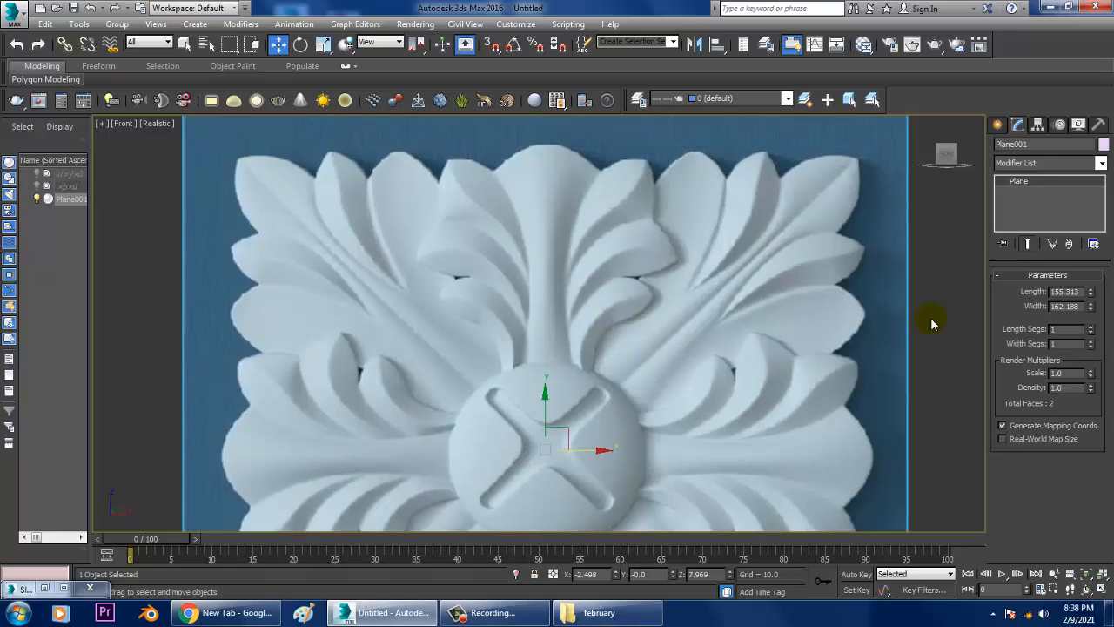
middle_drag(694, 256, 613, 275)
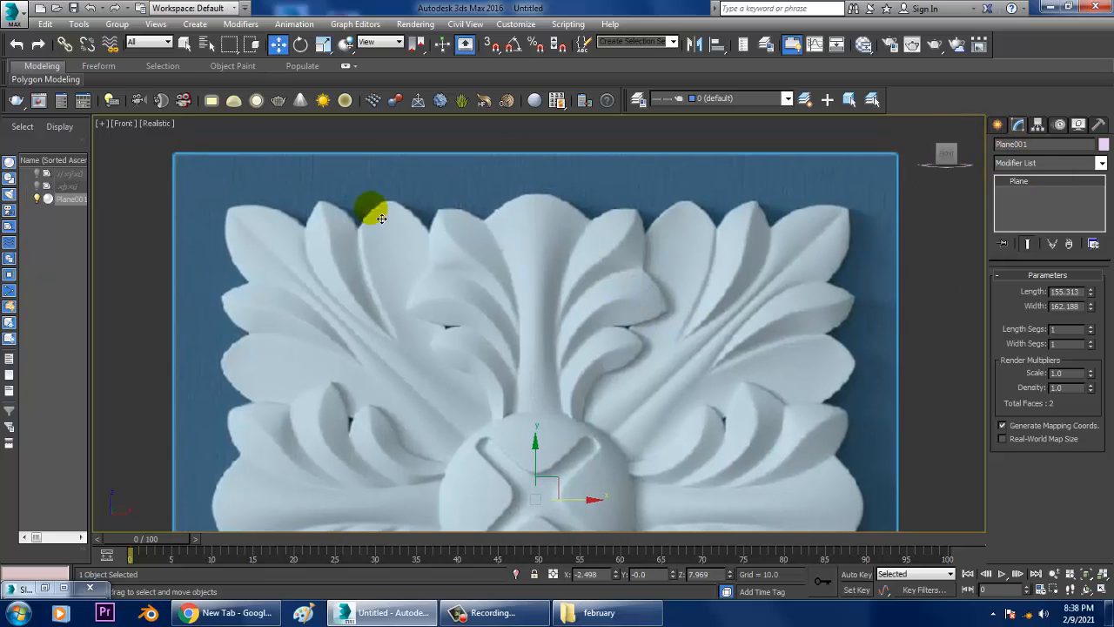
Step: Lock the reference plane's Move, Rotate and Scale transforms on the X, Y and Z axes
click(1038, 126)
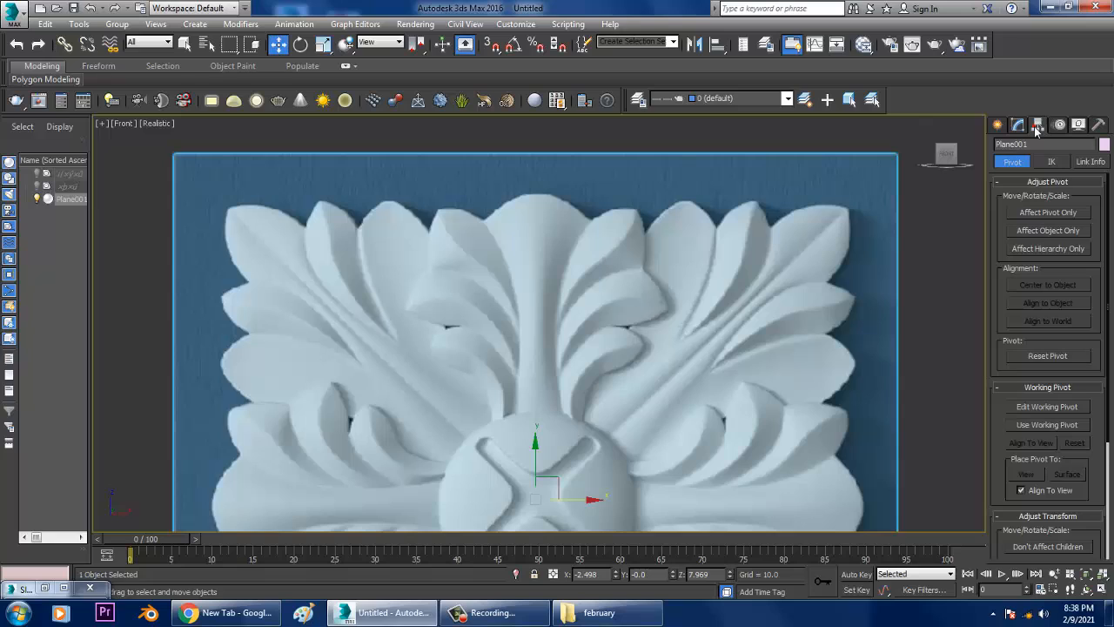
click(1088, 161)
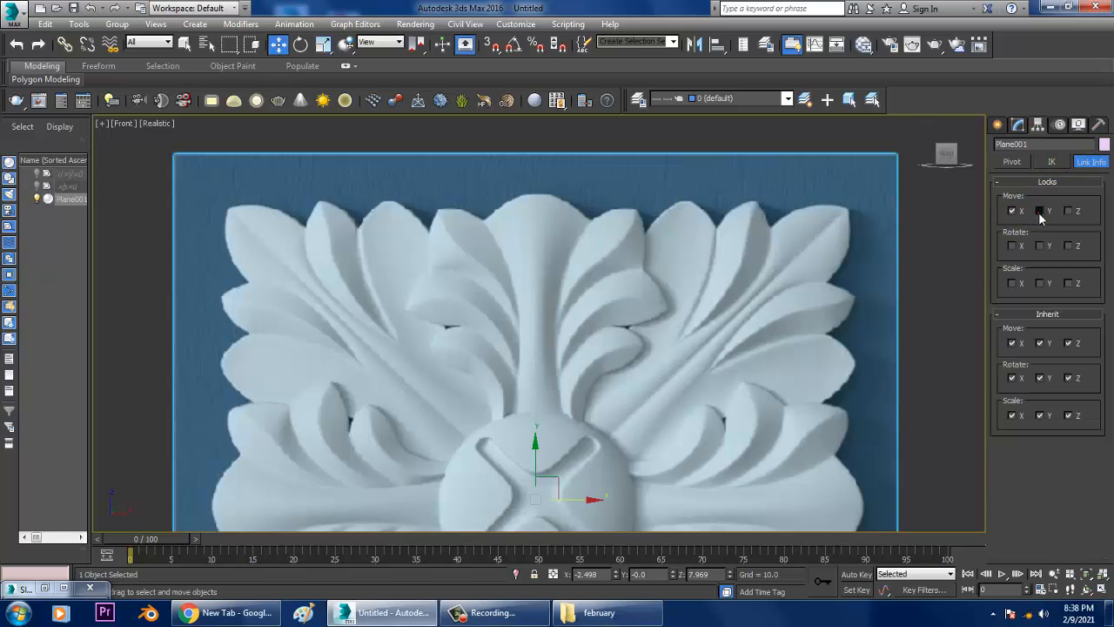
drag(868, 190, 829, 278)
scroll(783, 331, down, 3)
middle_drag(765, 333, 748, 308)
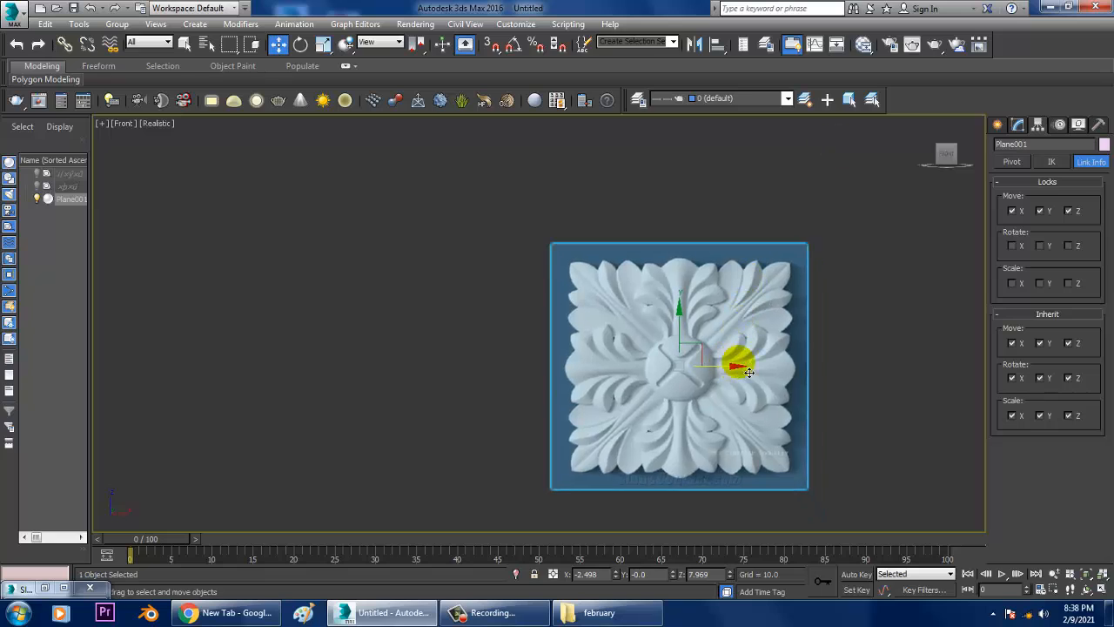
scroll(1015, 279, up, 2)
middle_drag(588, 314, 711, 275)
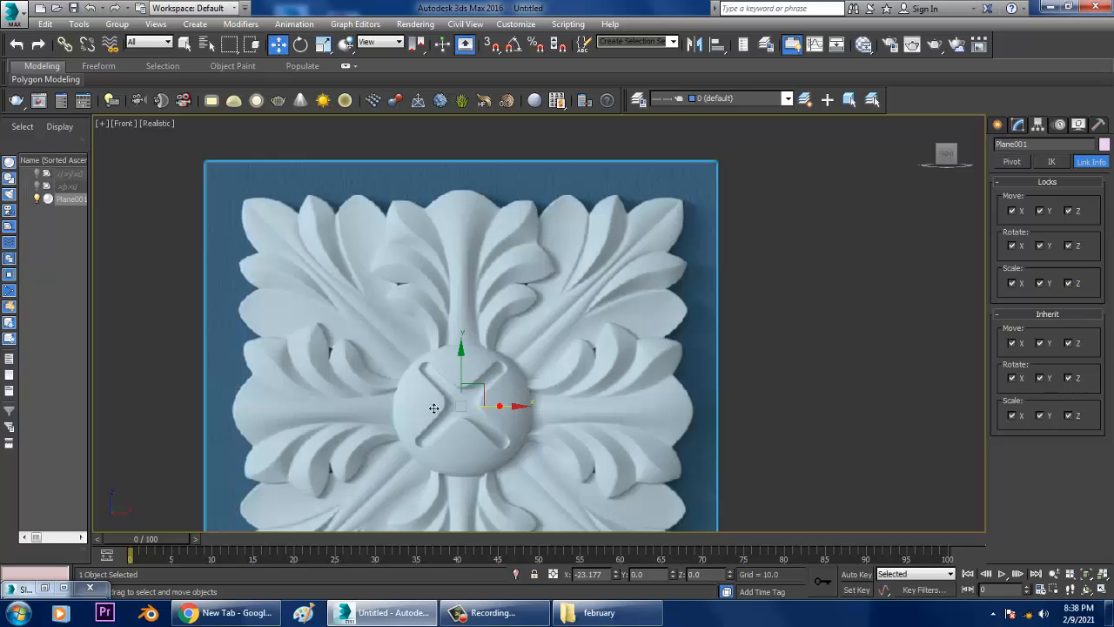
Step: Create a box about 9.7 long, 6 wide and 2.4 high at the base of the small leaf right of the central stem
scroll(528, 289, up, 1)
middle_drag(527, 289, 635, 306)
scroll(564, 309, up, 2)
scroll(644, 266, down, 1)
scroll(659, 340, down, 2)
click(997, 125)
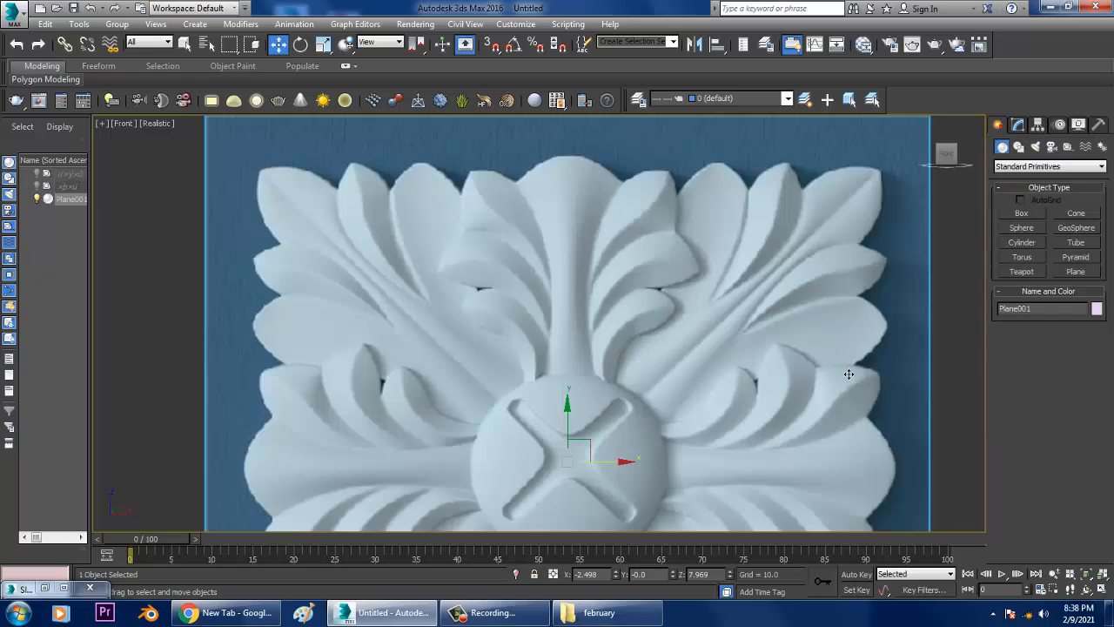
scroll(848, 374, up, 2)
middle_drag(803, 336, 893, 411)
click(1023, 212)
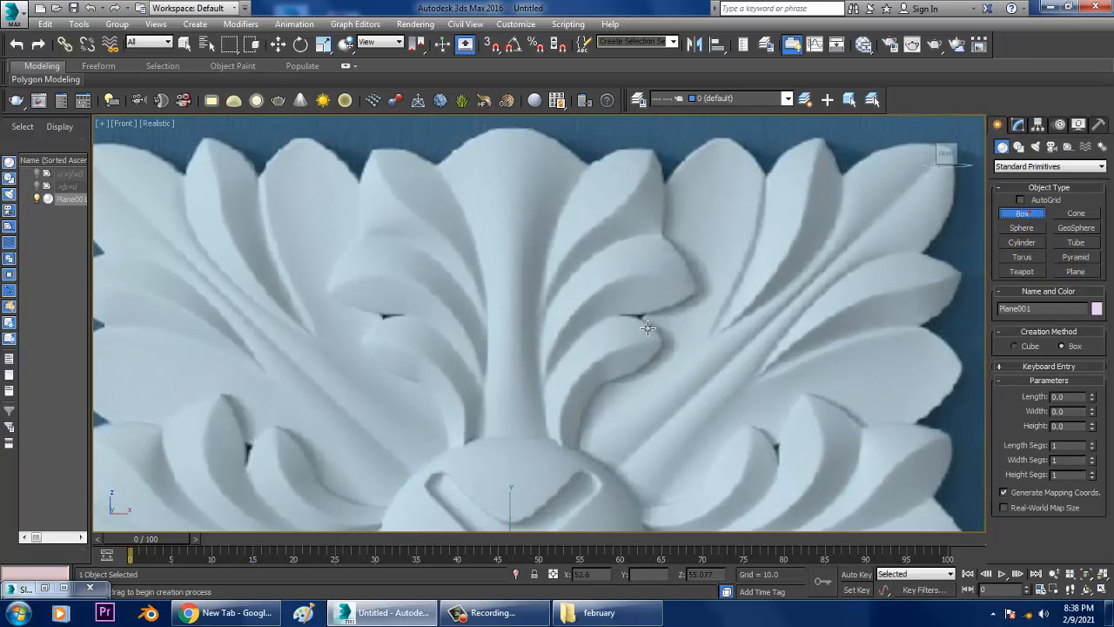
scroll(644, 348, up, 3)
drag(560, 307, 645, 438)
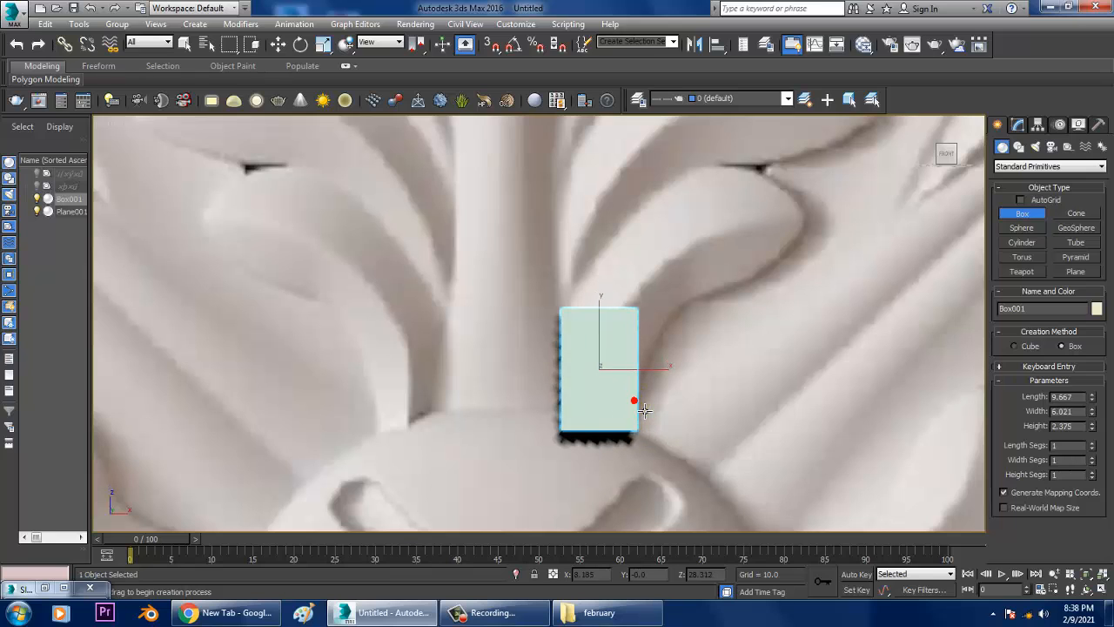
right_click(645, 411)
Step: Scale the box's thickness down to about 52% in the Perspective view and return to the maximized Front view
key(alt+w)
middle_click(803, 434)
key(z)
alt+middle_drag(818, 423, 795, 437)
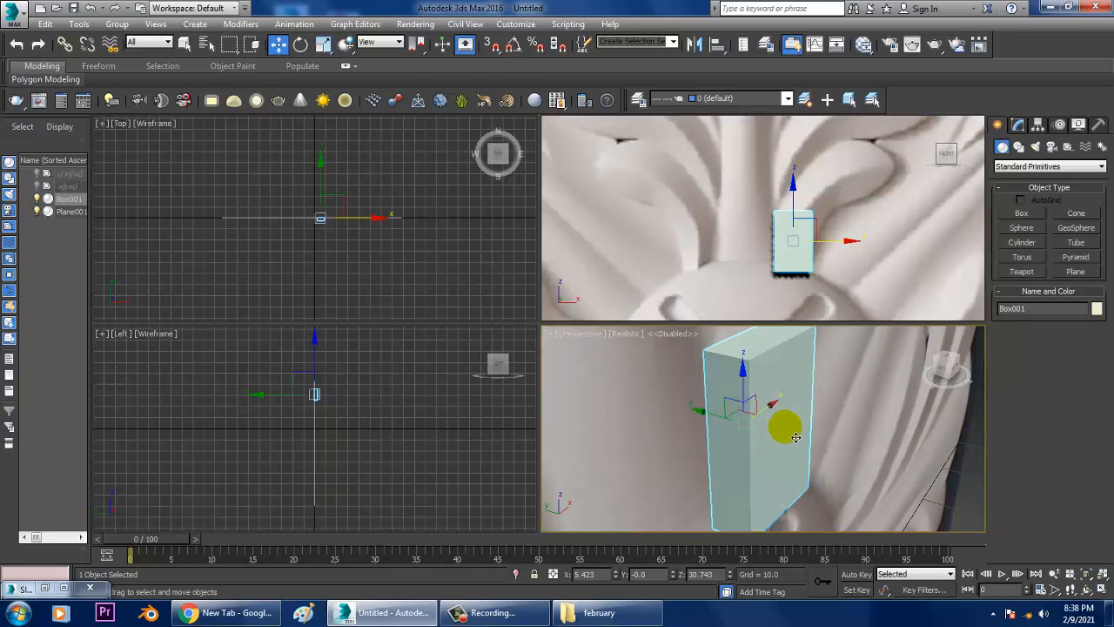
key(r)
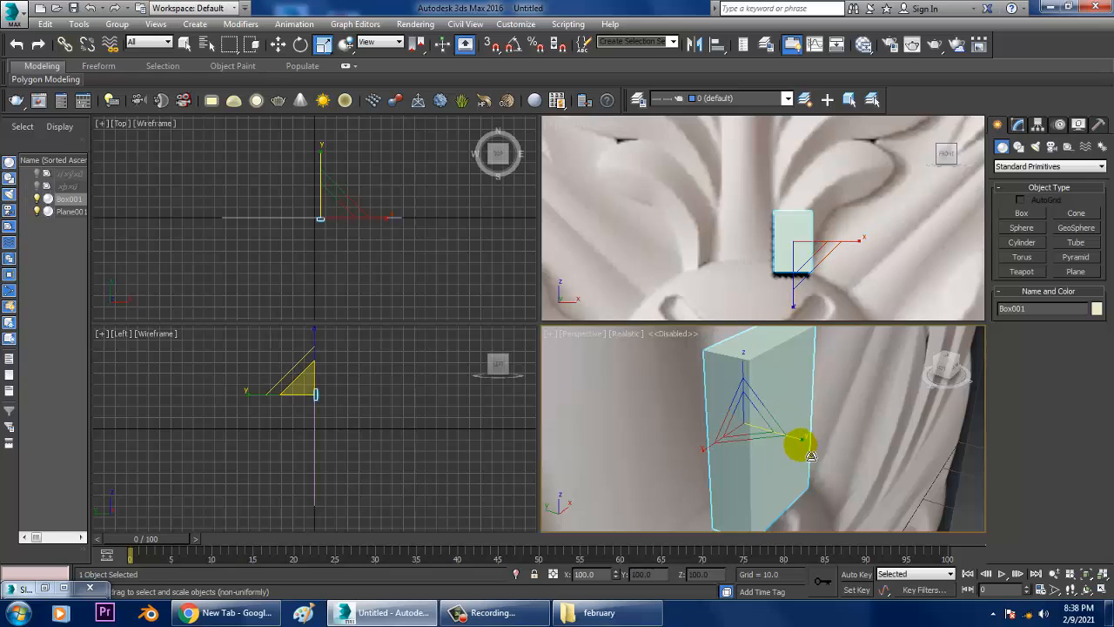
drag(800, 442, 773, 443)
right_click(845, 241)
key(alt+w)
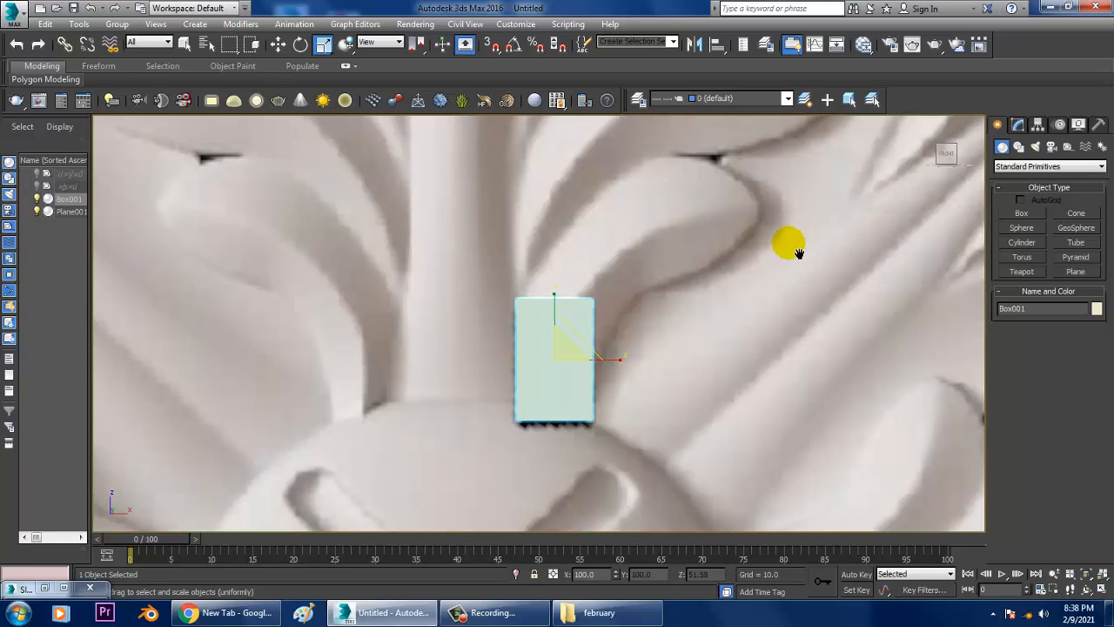
Step: Convert the box to an Editable Poly
scroll(667, 316, up, 5)
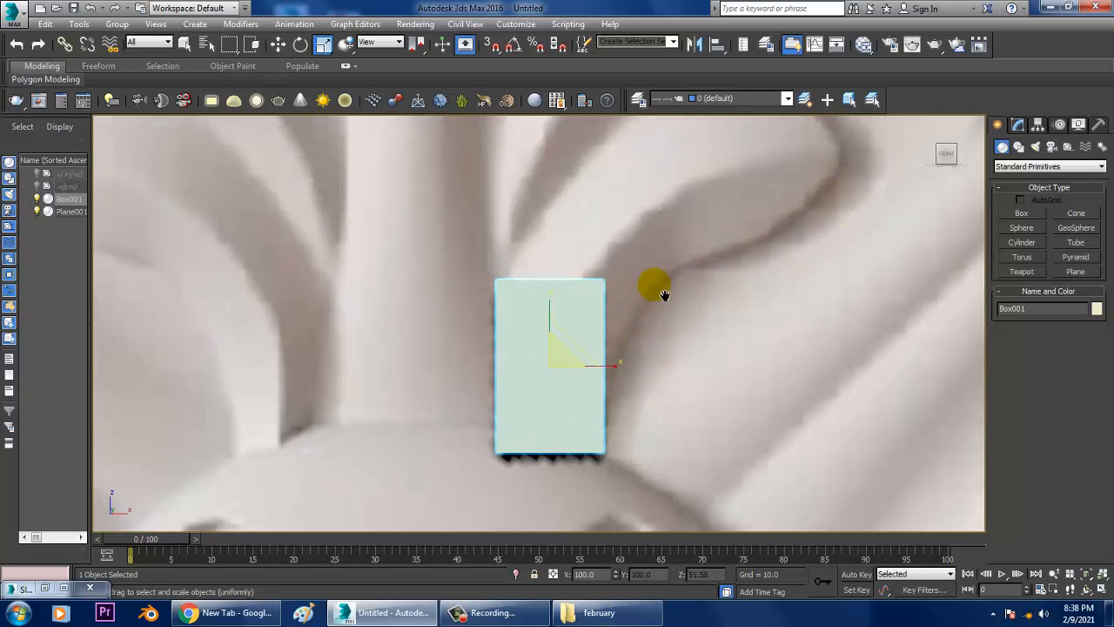
scroll(666, 288, down, 3)
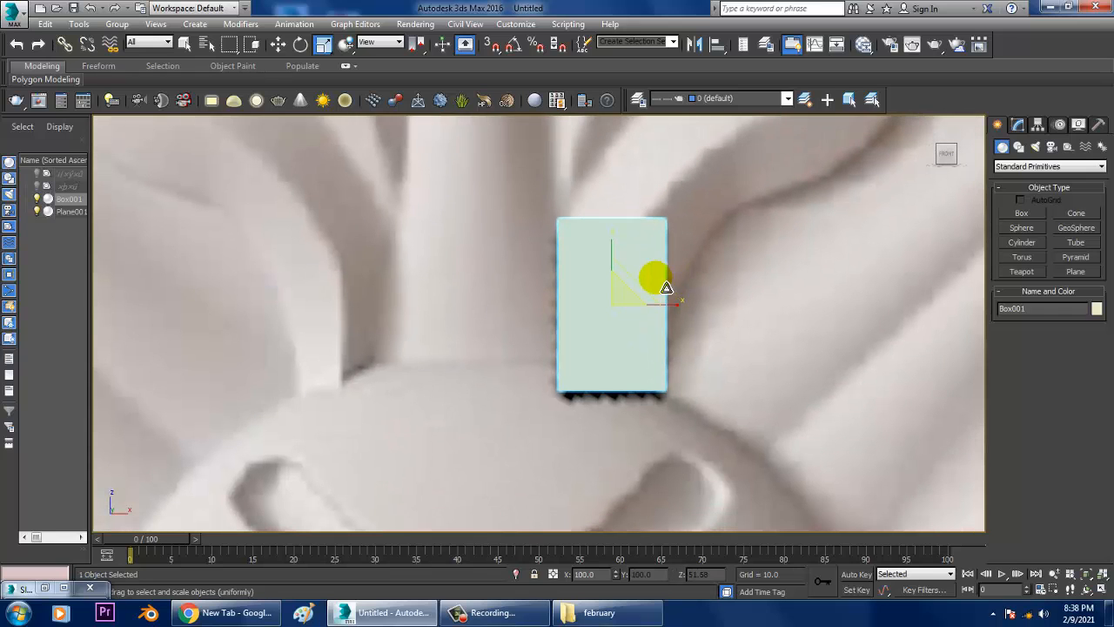
scroll(666, 288, up, 4)
scroll(676, 254, down, 4)
key(w)
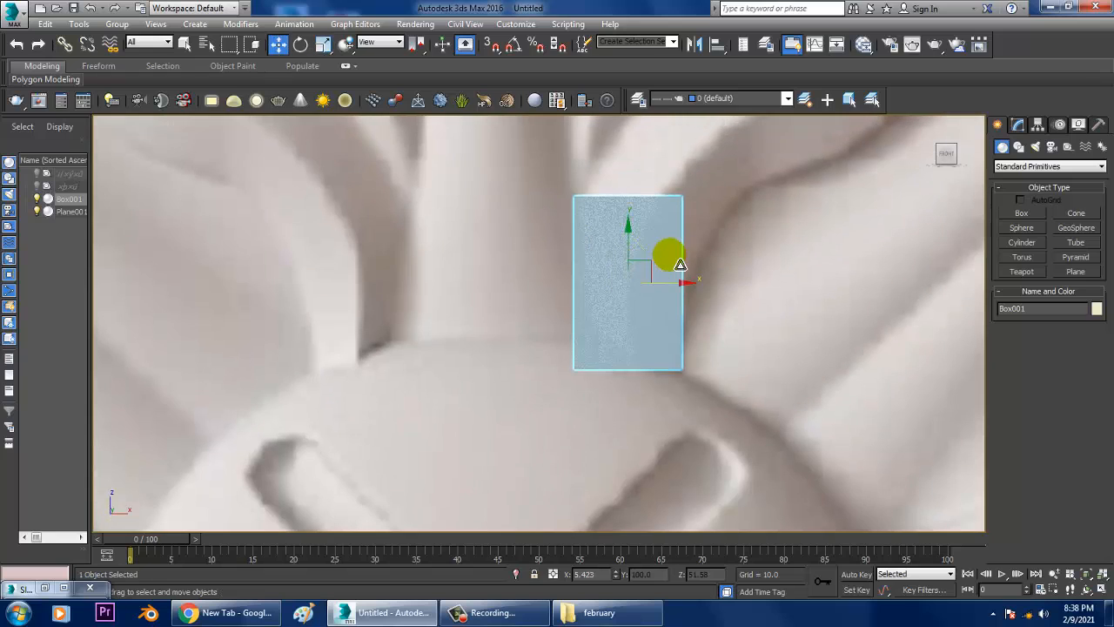
right_click(657, 219)
mouse_move(737, 359)
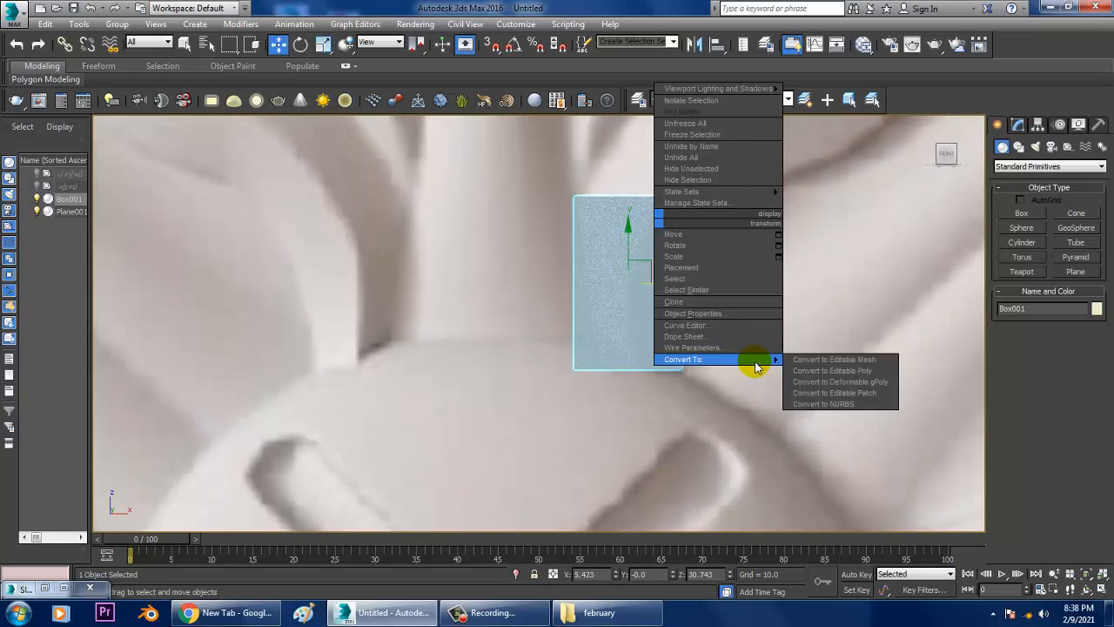
click(852, 371)
middle_drag(667, 293, 687, 284)
Step: Move the box's corner vertices in the Front view to fit the outline of the leaf's base
key(1)
drag(567, 389, 728, 376)
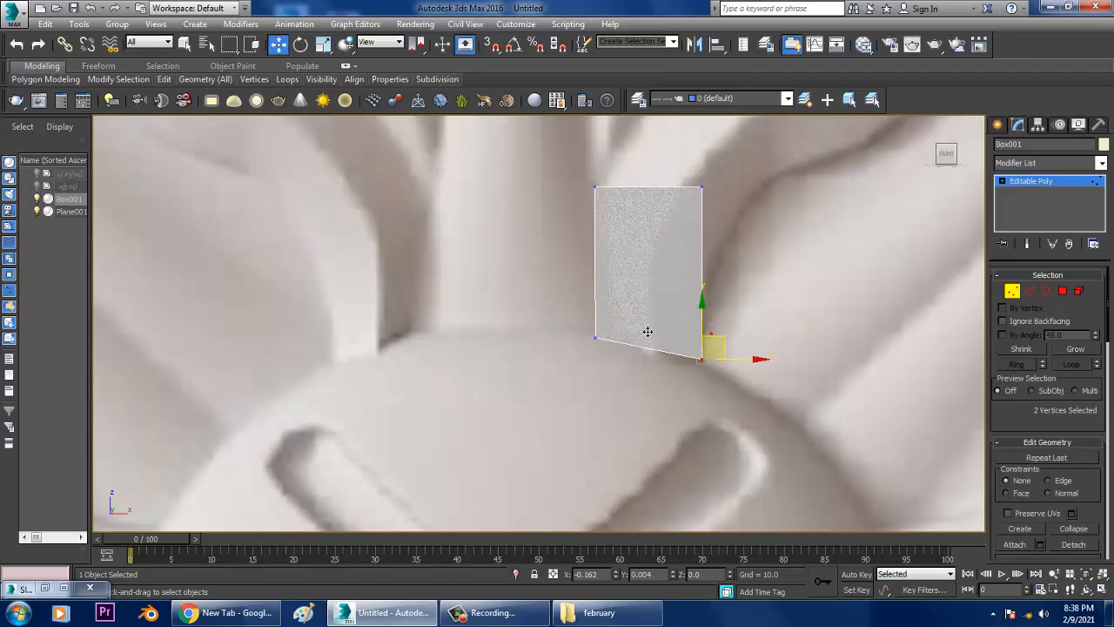
drag(647, 331, 705, 331)
middle_drag(720, 249, 754, 326)
drag(688, 208, 799, 316)
drag(753, 244, 787, 282)
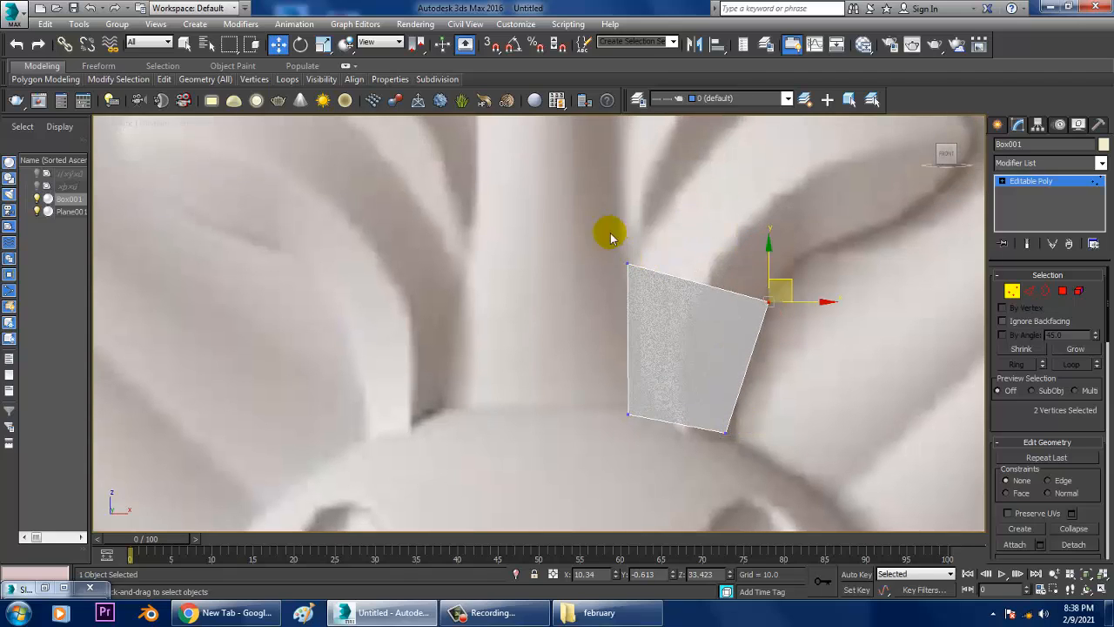
drag(609, 234, 662, 258)
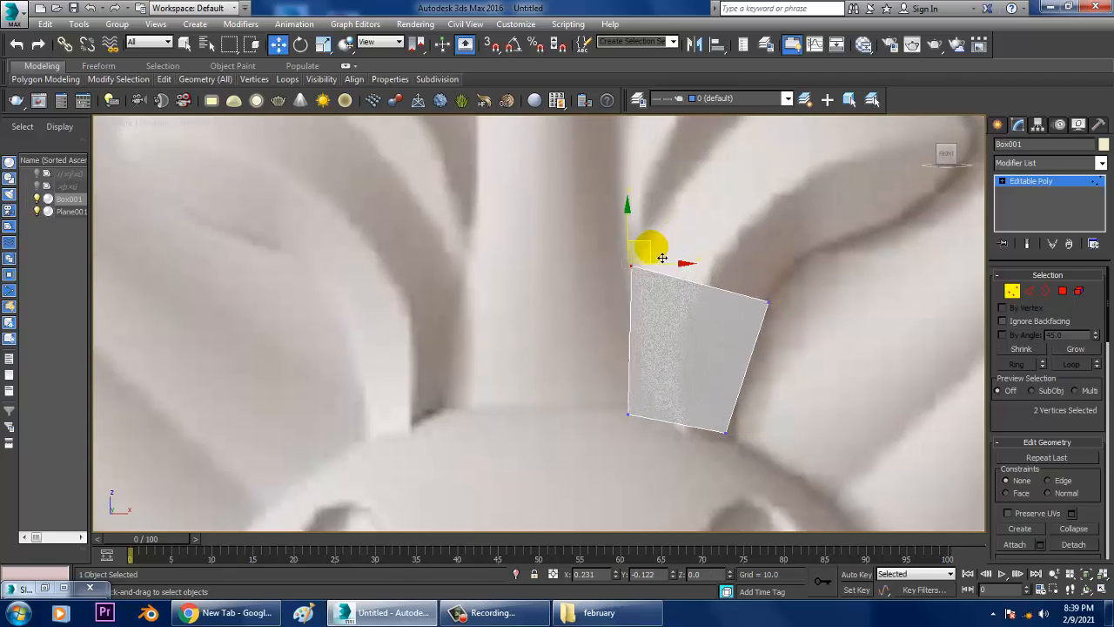
middle_drag(764, 284, 704, 283)
scroll(696, 275, down, 3)
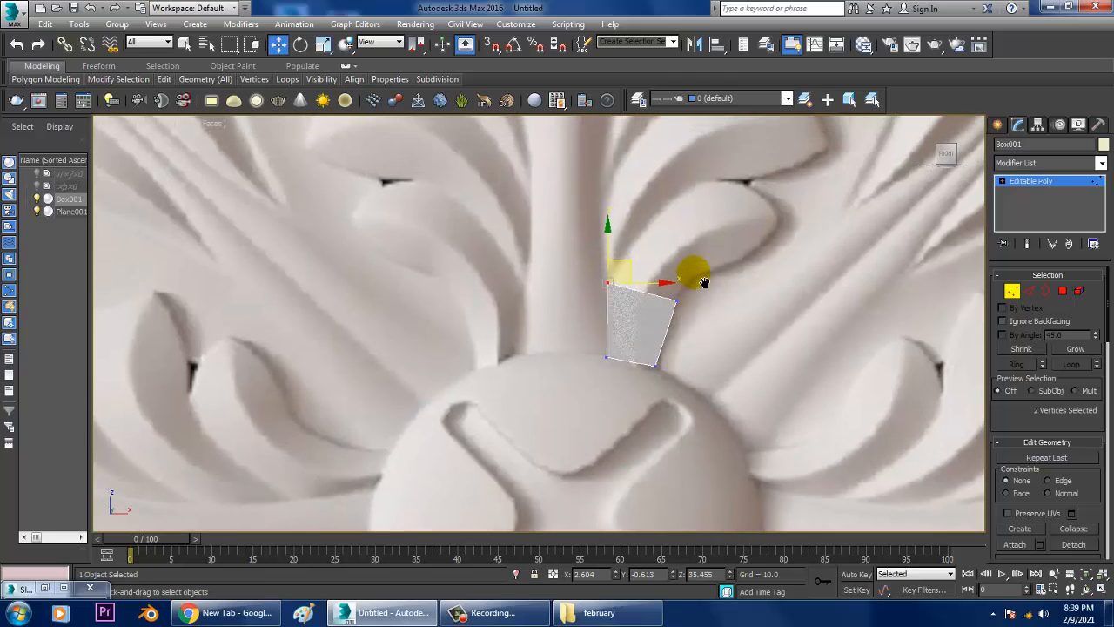
scroll(704, 284, up, 3)
Step: Select only the box's upper end polygon and extrude it a short segment up along the leaf
click(1062, 293)
drag(557, 262, 589, 309)
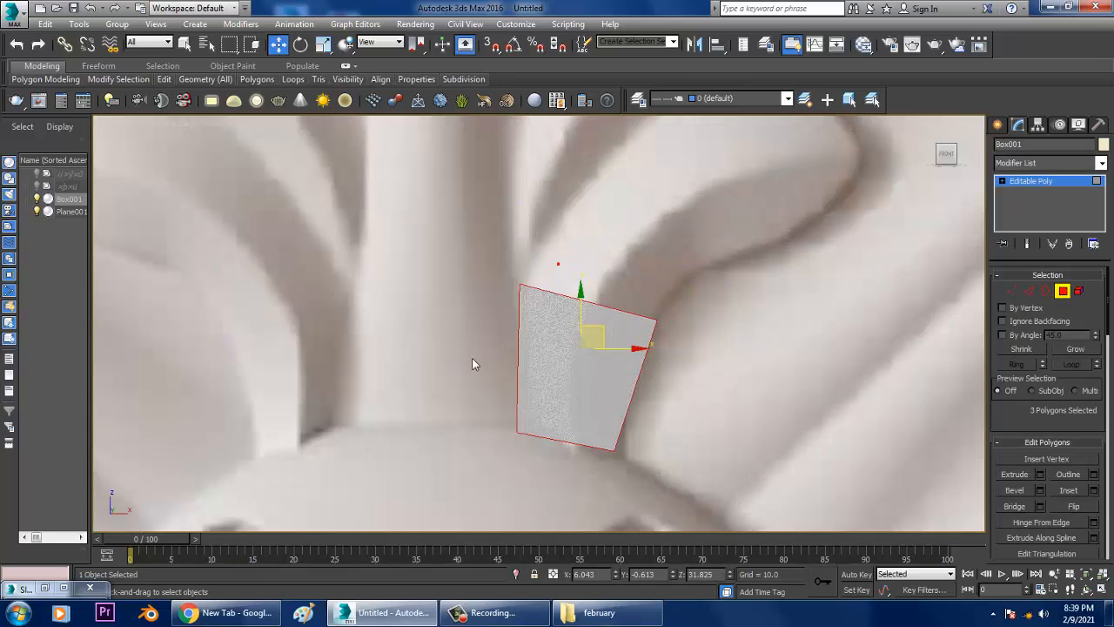
alt+drag(452, 348, 659, 450)
middle_drag(687, 376, 698, 382)
scroll(698, 381, up, 2)
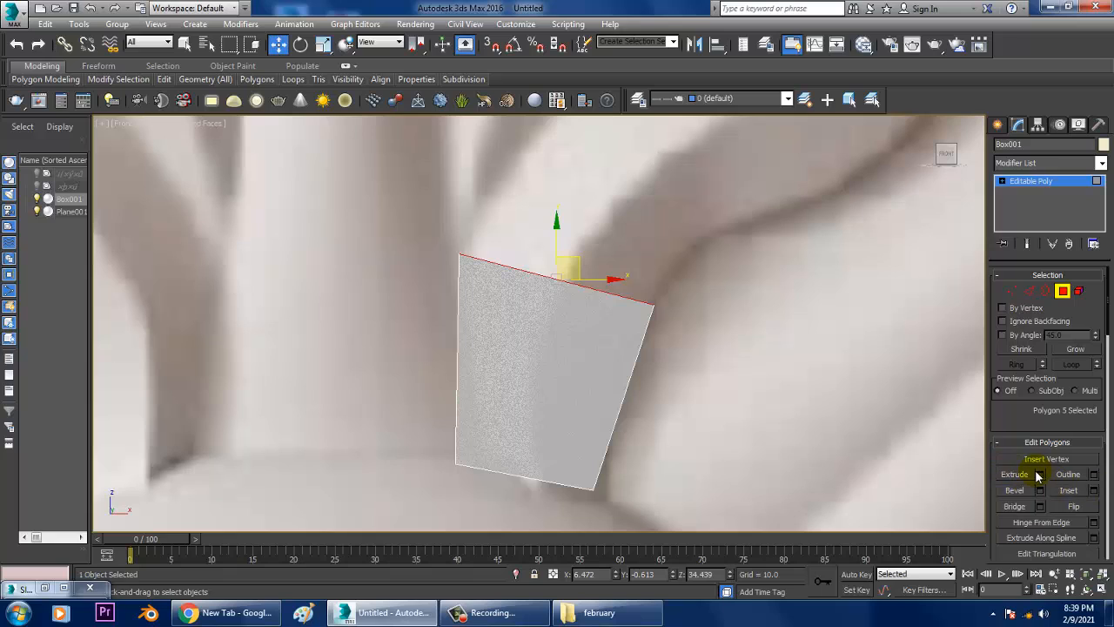
click(1040, 474)
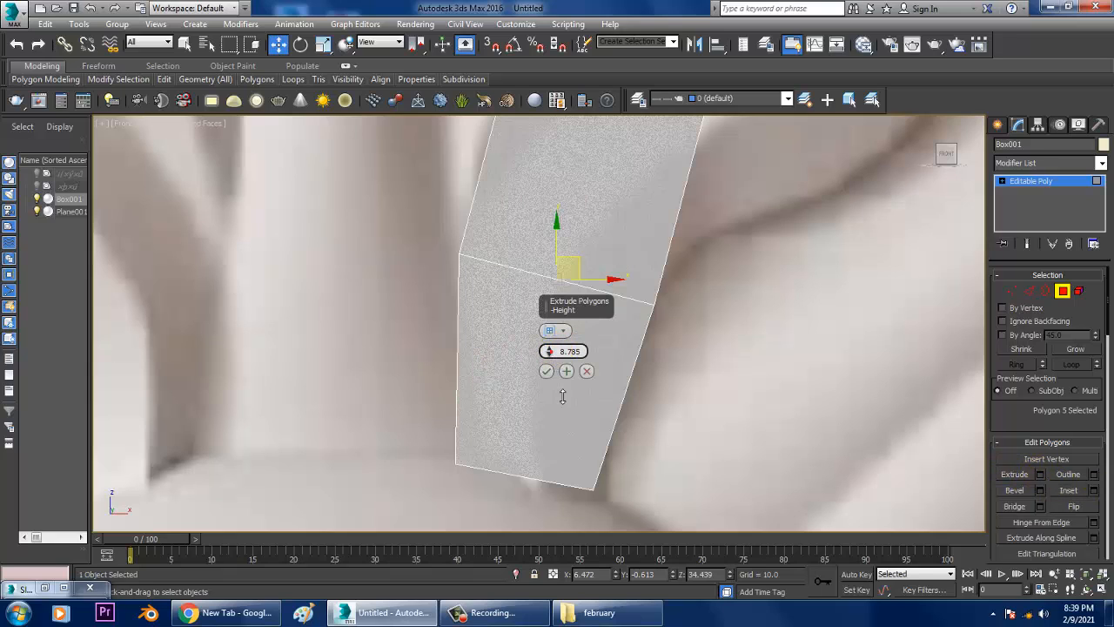
drag(562, 396, 562, 472)
click(545, 372)
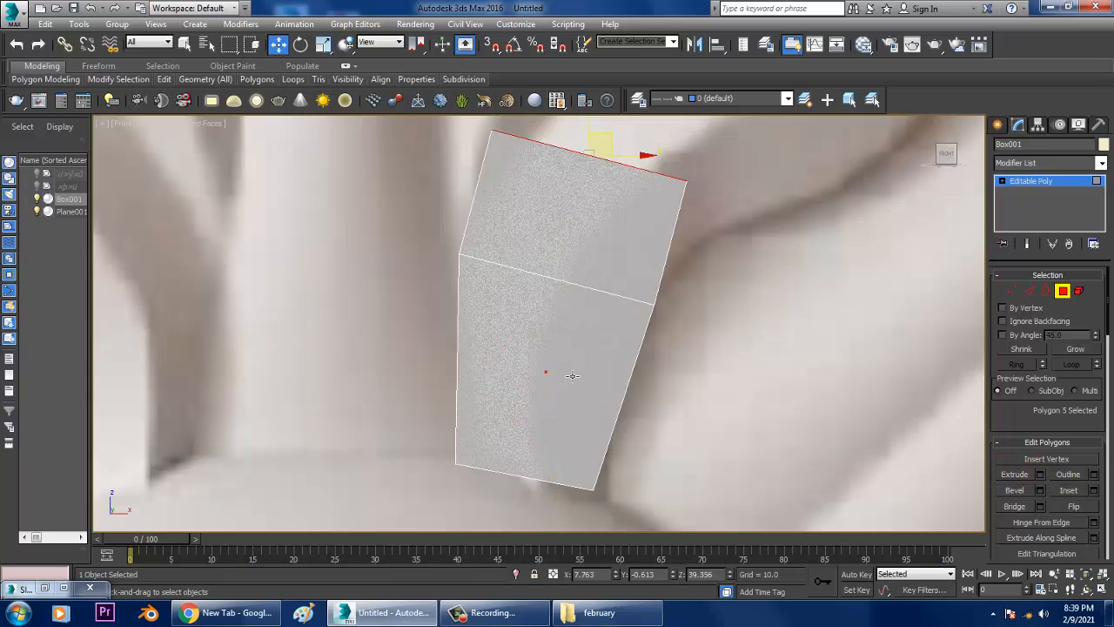
Step: Move the extruded segment's end vertices so its sides follow the leaf's curved inner and outer edges
middle_drag(741, 277, 713, 393)
key(1)
drag(674, 260, 645, 311)
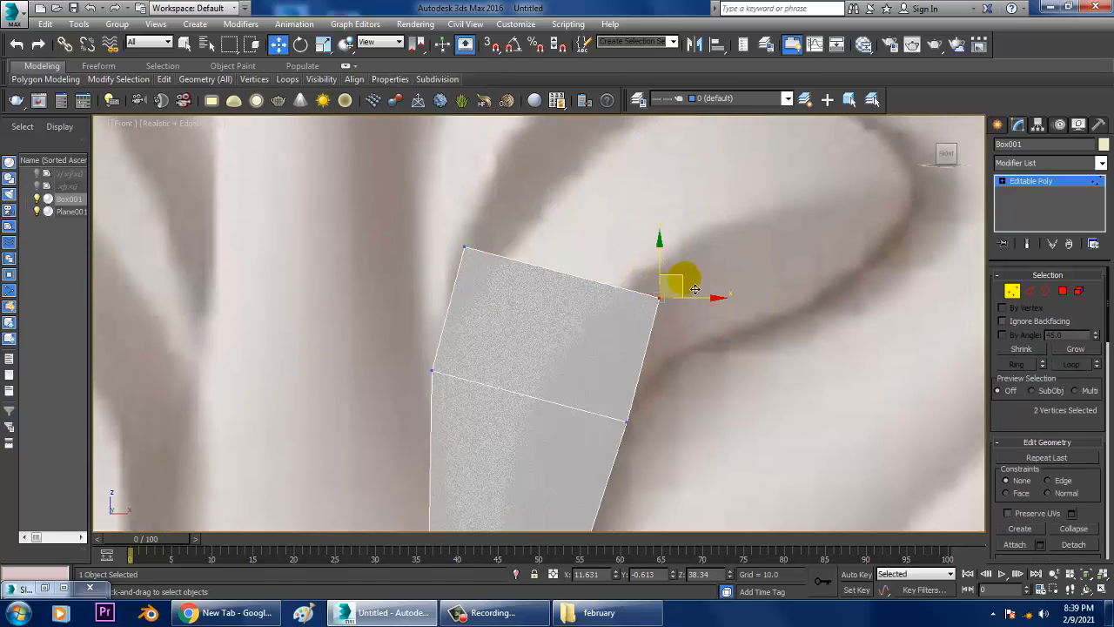
drag(684, 279, 734, 328)
middle_drag(555, 293, 595, 332)
drag(450, 233, 537, 304)
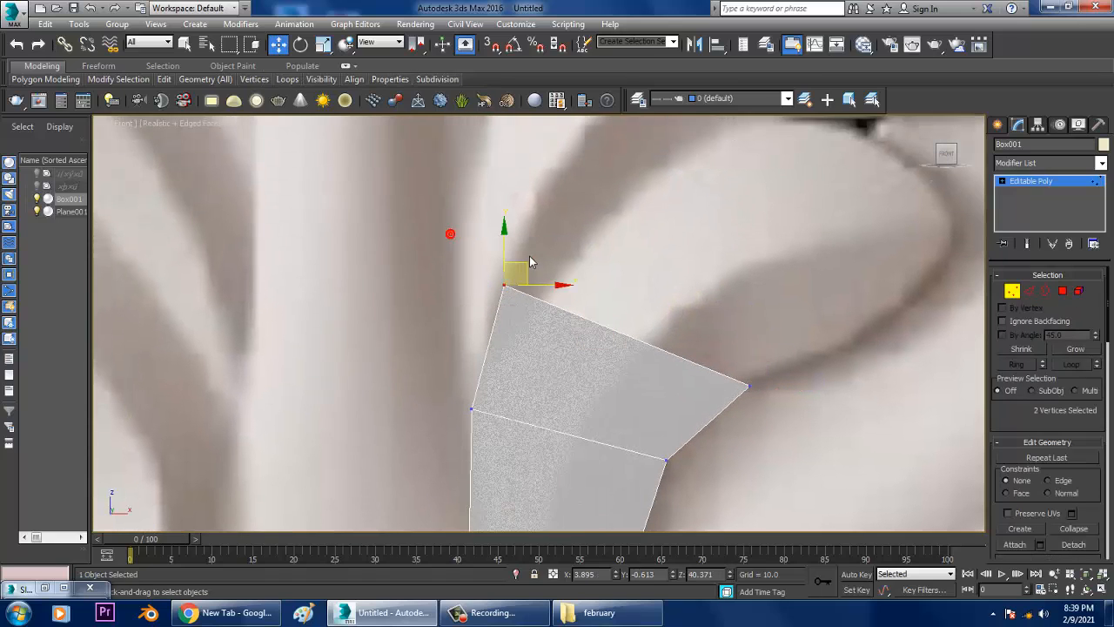
drag(526, 265, 563, 263)
middle_drag(828, 387, 685, 313)
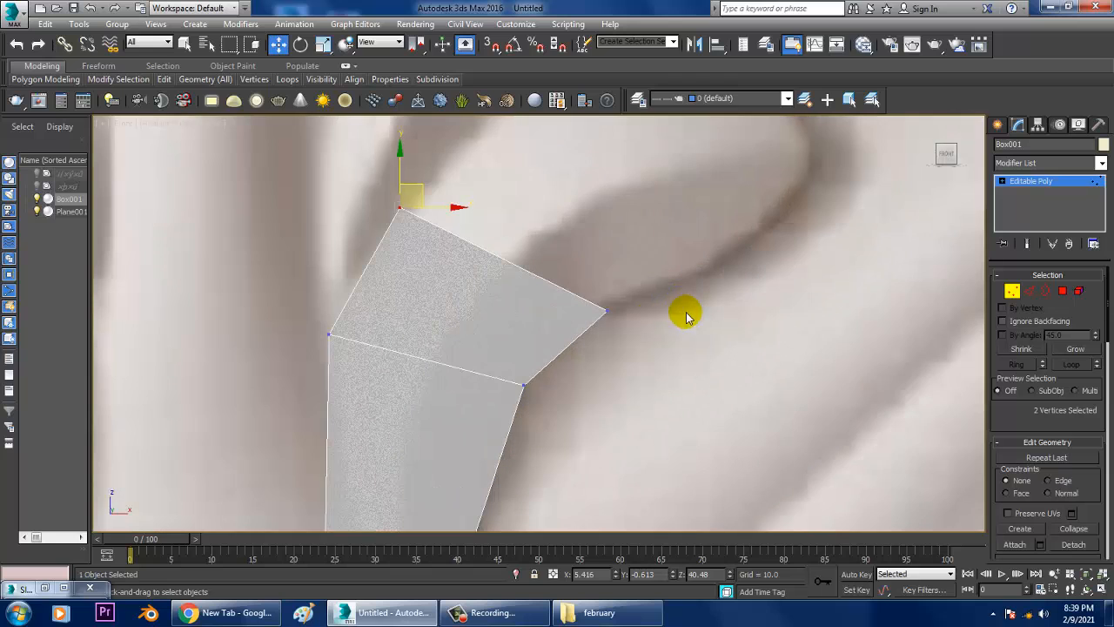
drag(634, 247, 596, 344)
drag(629, 291, 609, 299)
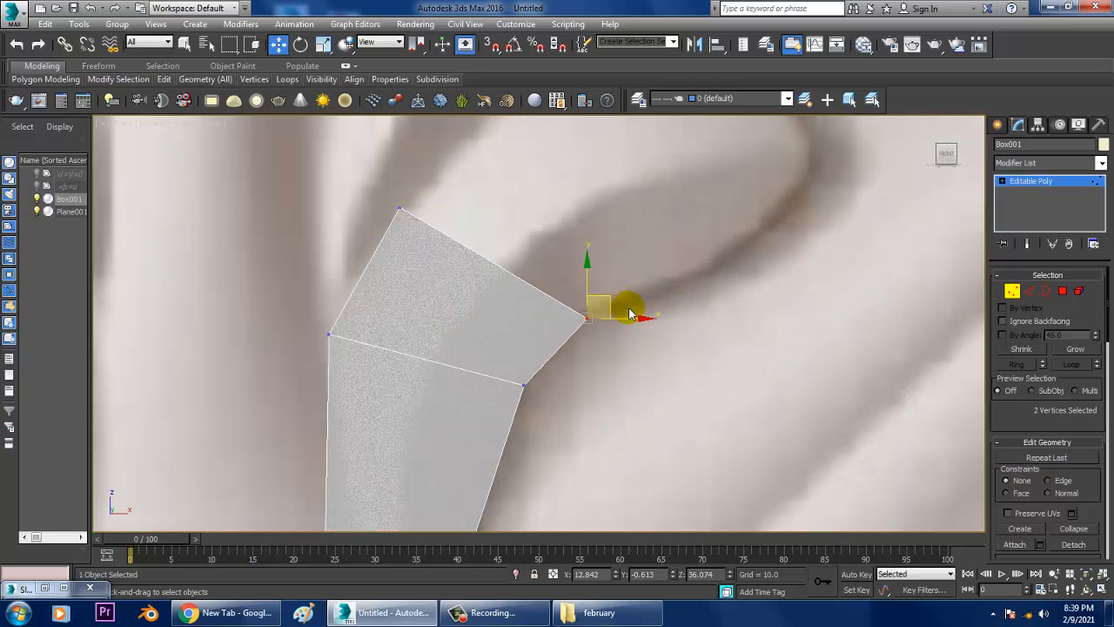
scroll(714, 326, down, 2)
middle_drag(719, 397, 807, 421)
scroll(808, 421, down, 2)
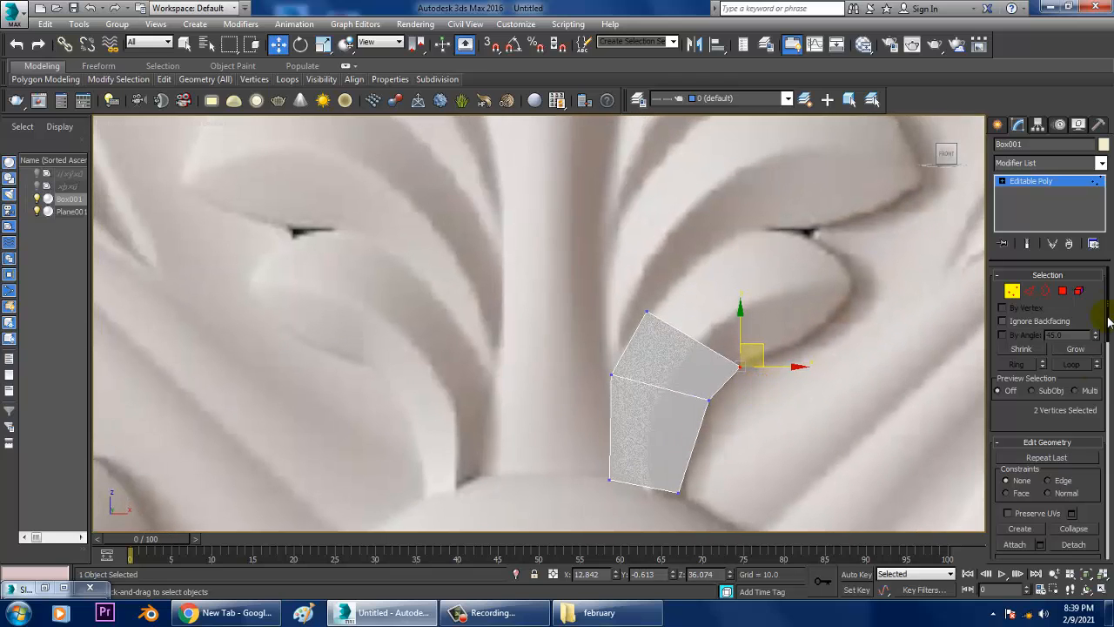
Step: Extrude the strip's end polygon by about 7.7 toward the leaf's tip
click(1063, 291)
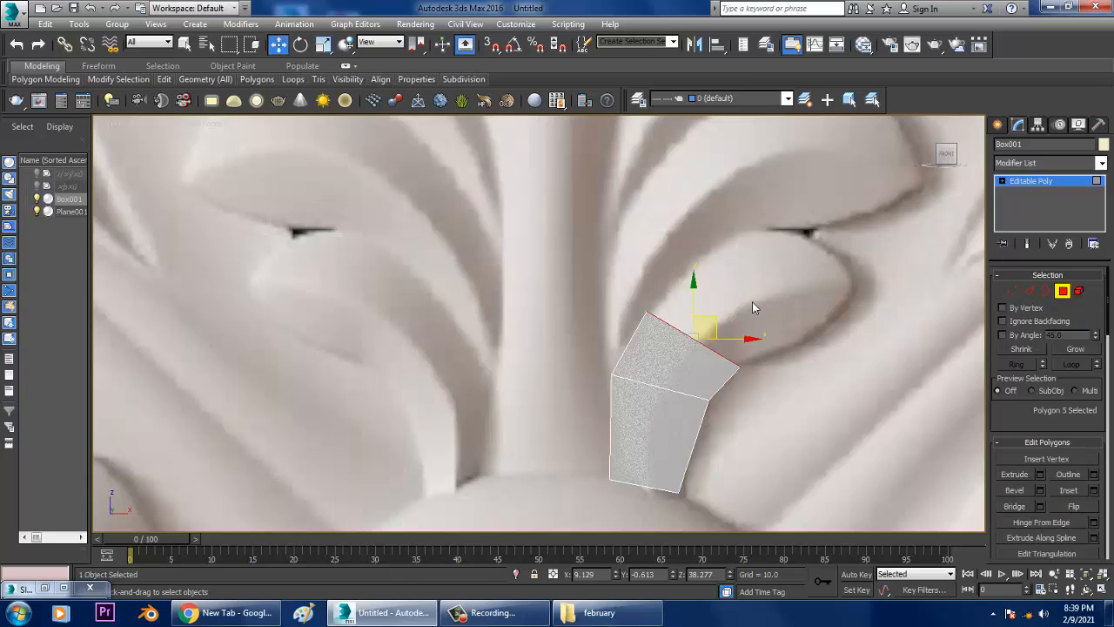
click(1039, 475)
drag(547, 350, 557, 319)
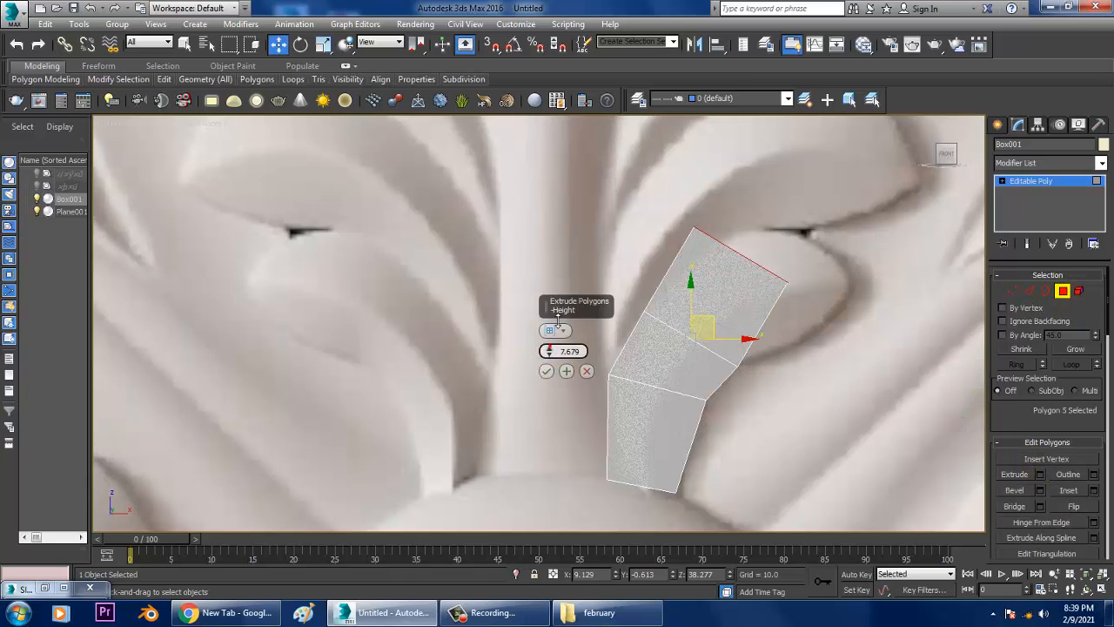
click(546, 371)
Step: Move the newest segment's end vertices onto the leaf's outline near its tip
middle_drag(873, 285, 789, 295)
key(1)
drag(745, 269, 750, 339)
drag(594, 214, 665, 240)
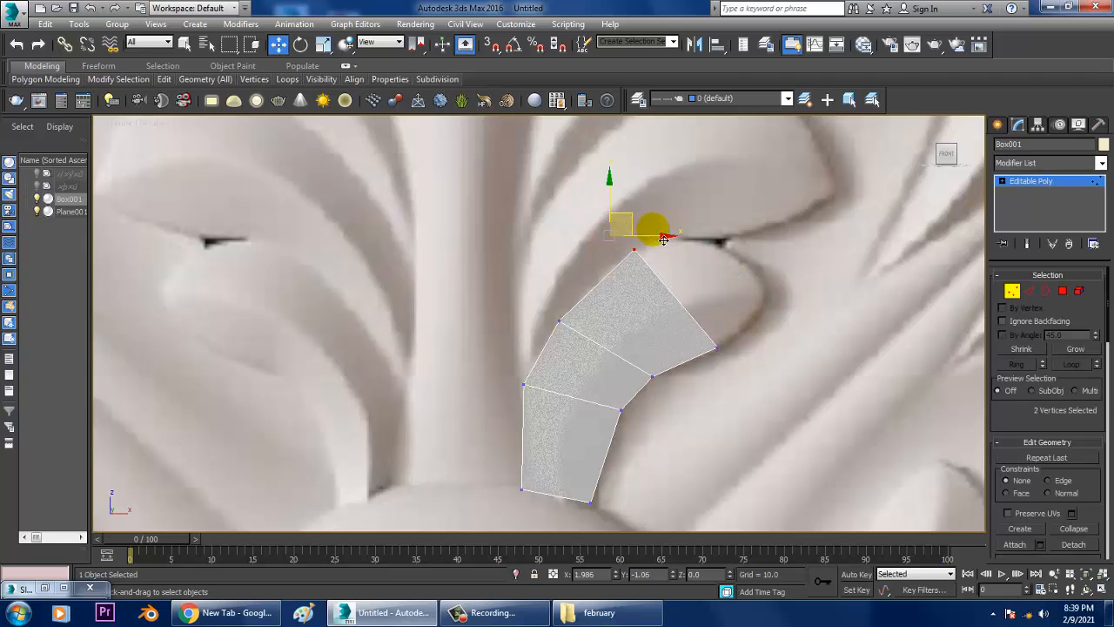
Step: Extrude the strip's end polygon by 7.845 toward the leaf's rounded tip
middle_drag(803, 272, 779, 284)
scroll(778, 287, up, 3)
click(1062, 292)
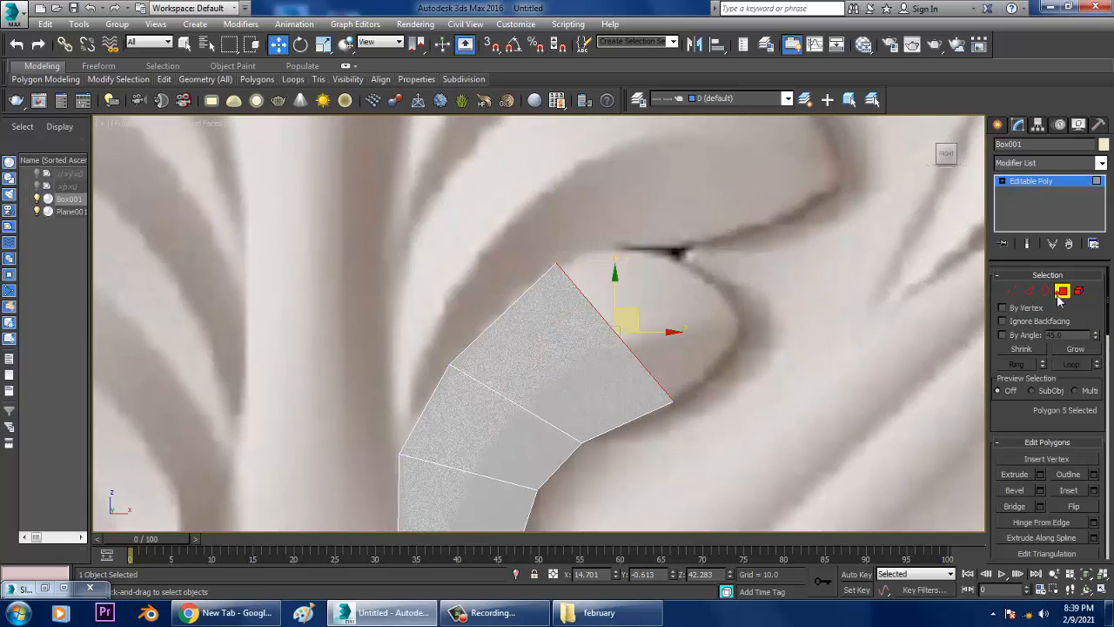
click(1039, 473)
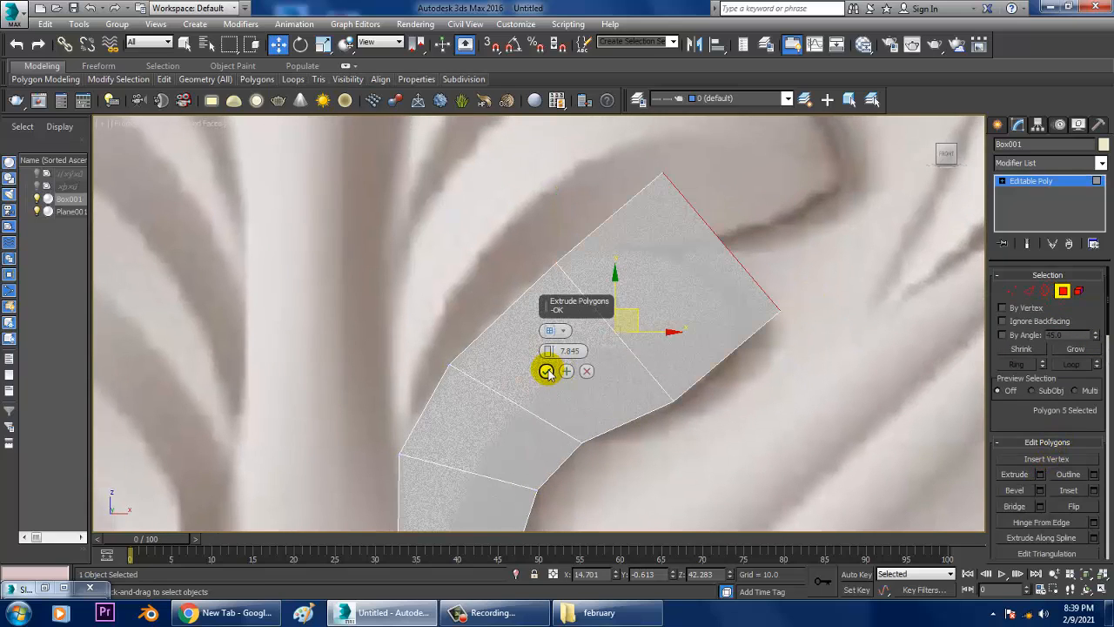
click(546, 372)
Step: Move the new segment's end vertices inward onto the outline of the leaf's rounded tip
key(1)
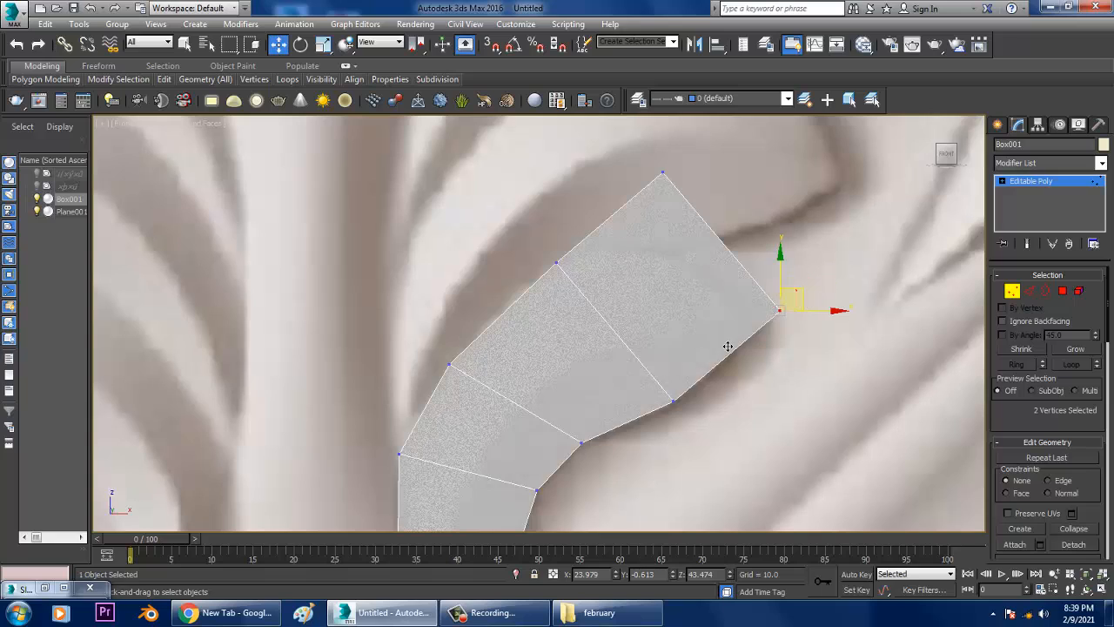
drag(727, 346, 763, 342)
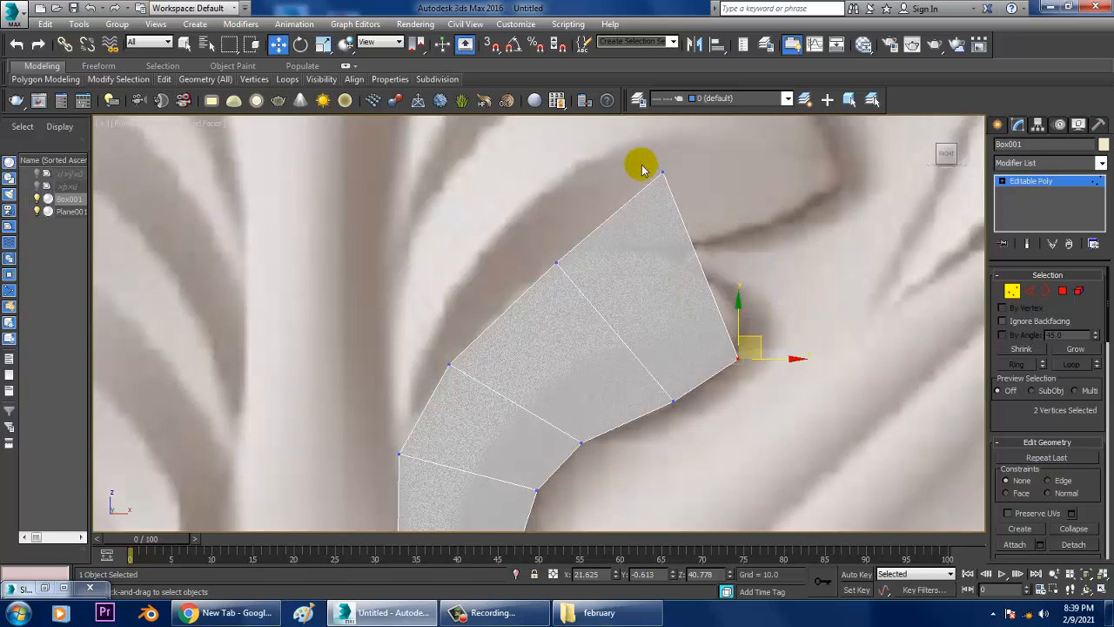
drag(642, 165, 698, 194)
drag(686, 156, 739, 266)
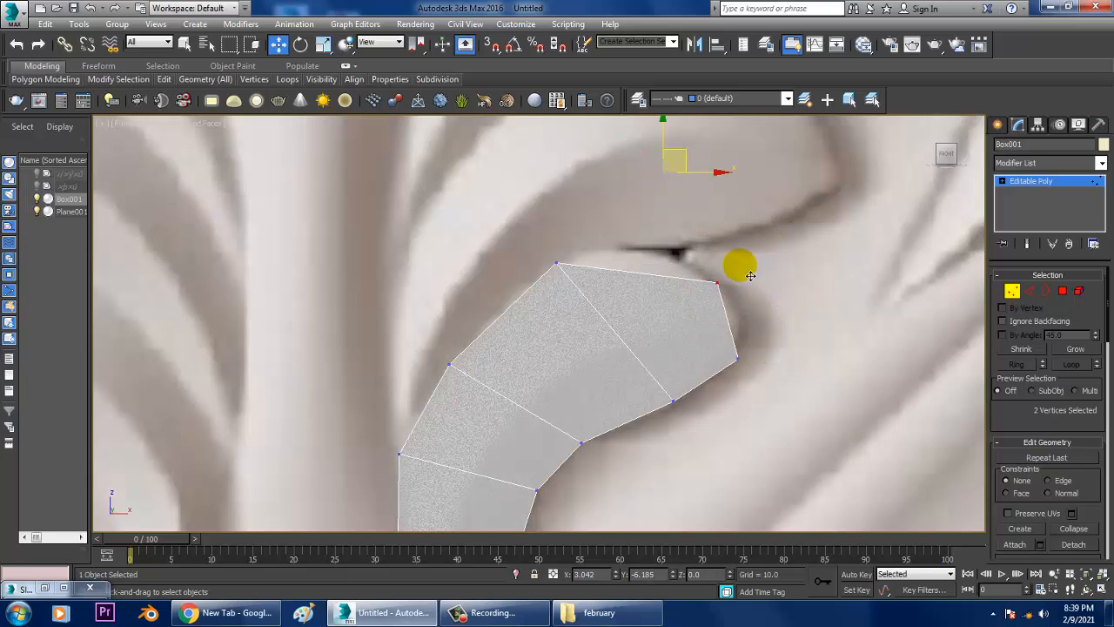
mouse_move(739, 274)
middle_down()
mouse_move(634, 245)
mouse_move(641, 226)
mouse_move(805, 273)
mouse_move(787, 222)
middle_up()
scroll(736, 258, down, 3)
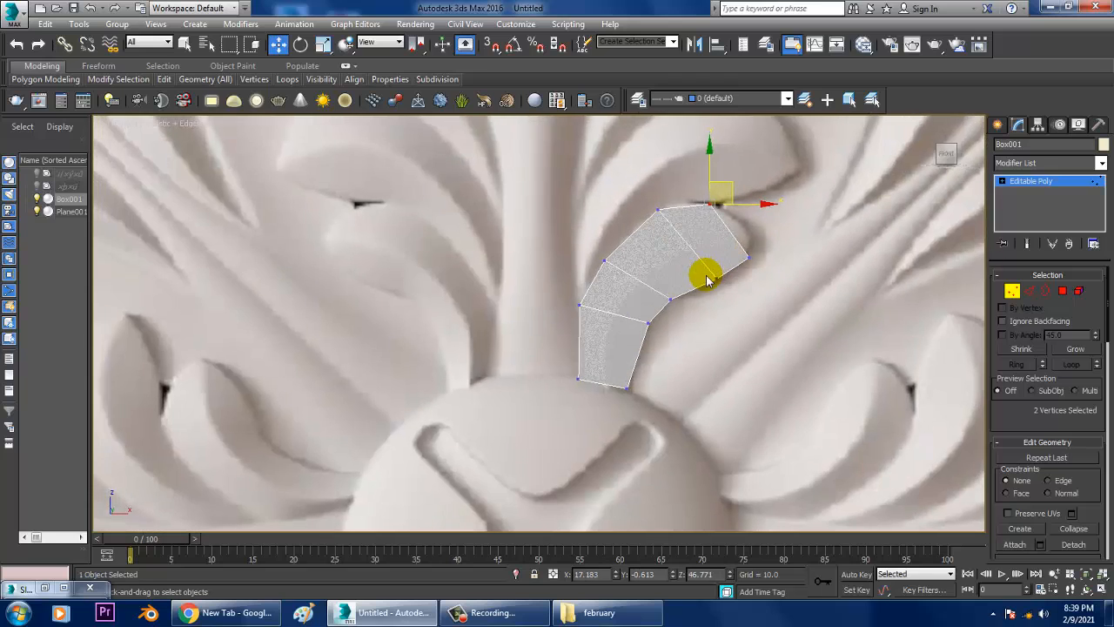
Step: Connect the strip's ring of crosswise edges with one segment, forming a centre line along the leaf
scroll(697, 269, up, 3)
click(1029, 292)
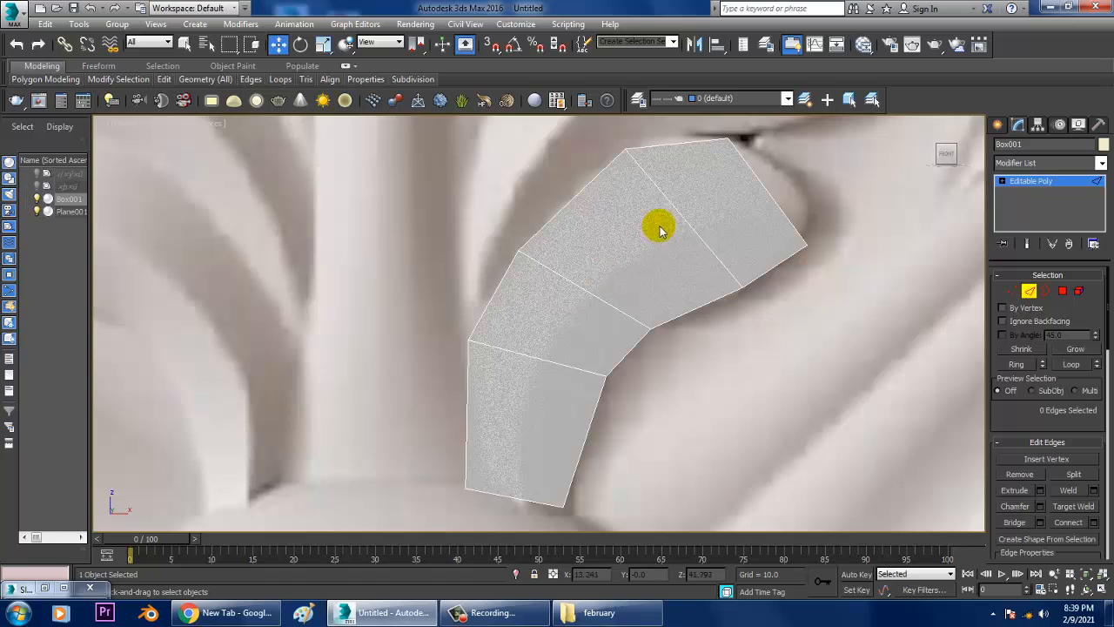
key(alt+r)
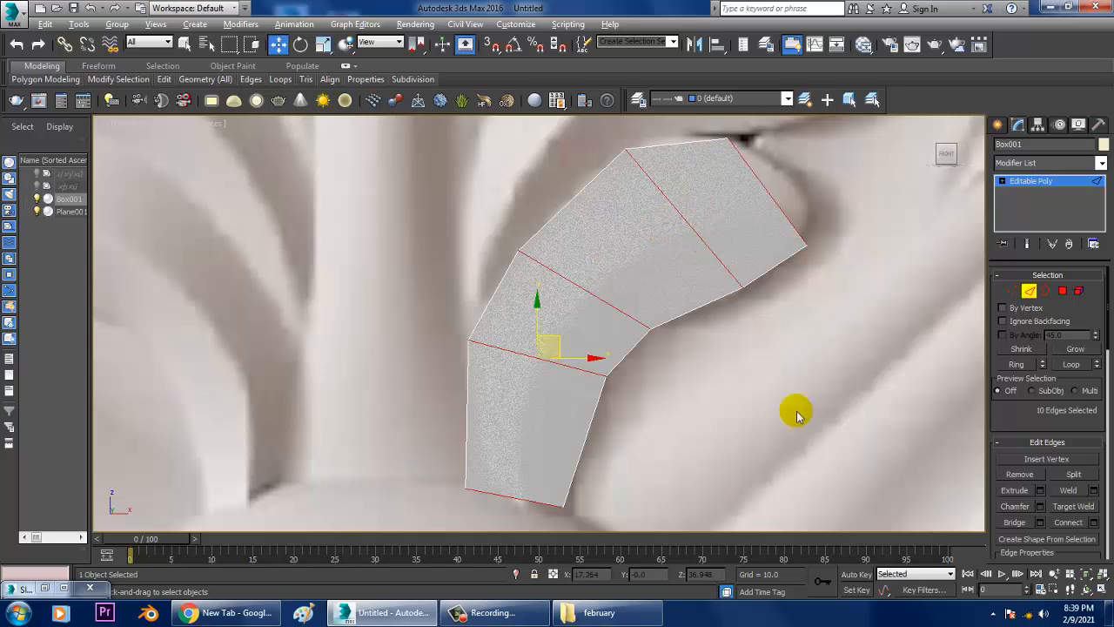
click(1093, 522)
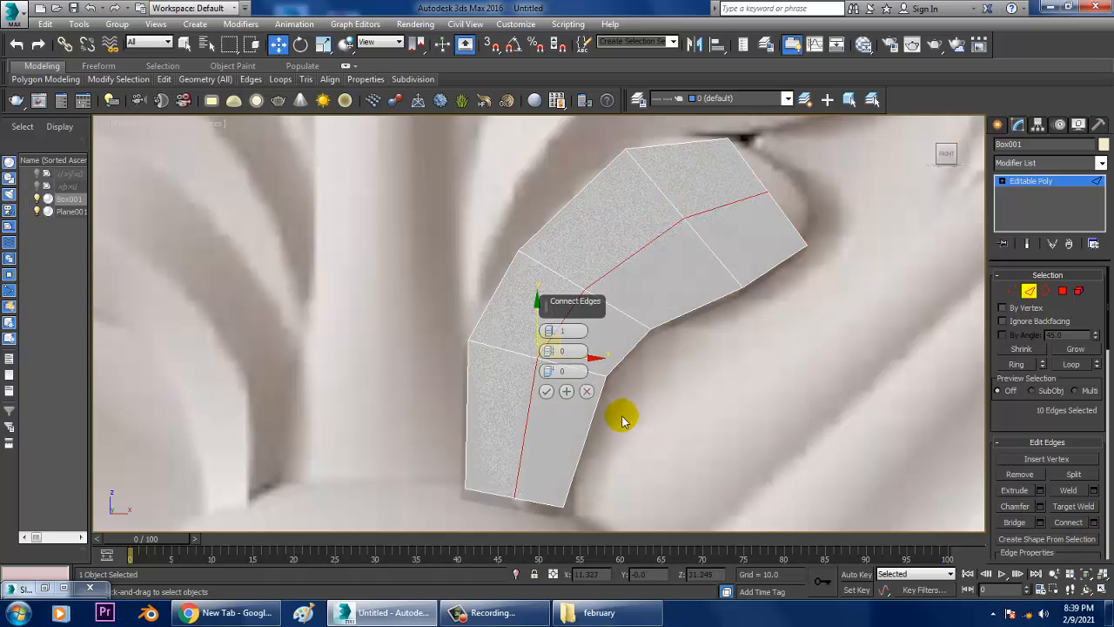
click(547, 391)
Step: Display edged faces in the Perspective viewport and view the leaf strip at an angle
key(alt+w)
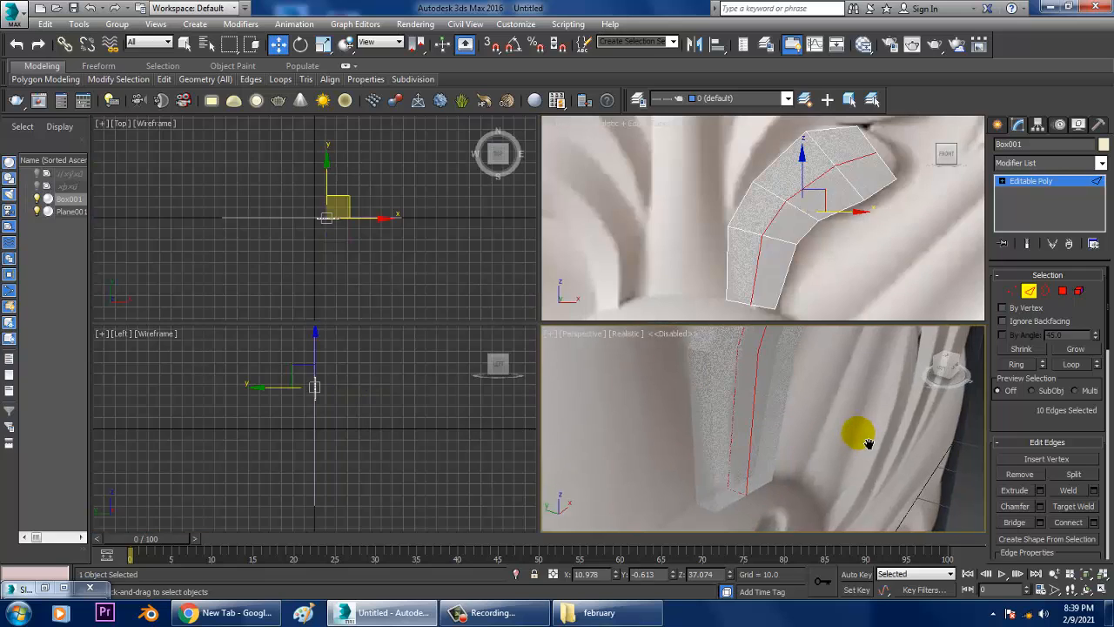
key(alt+w)
key(z)
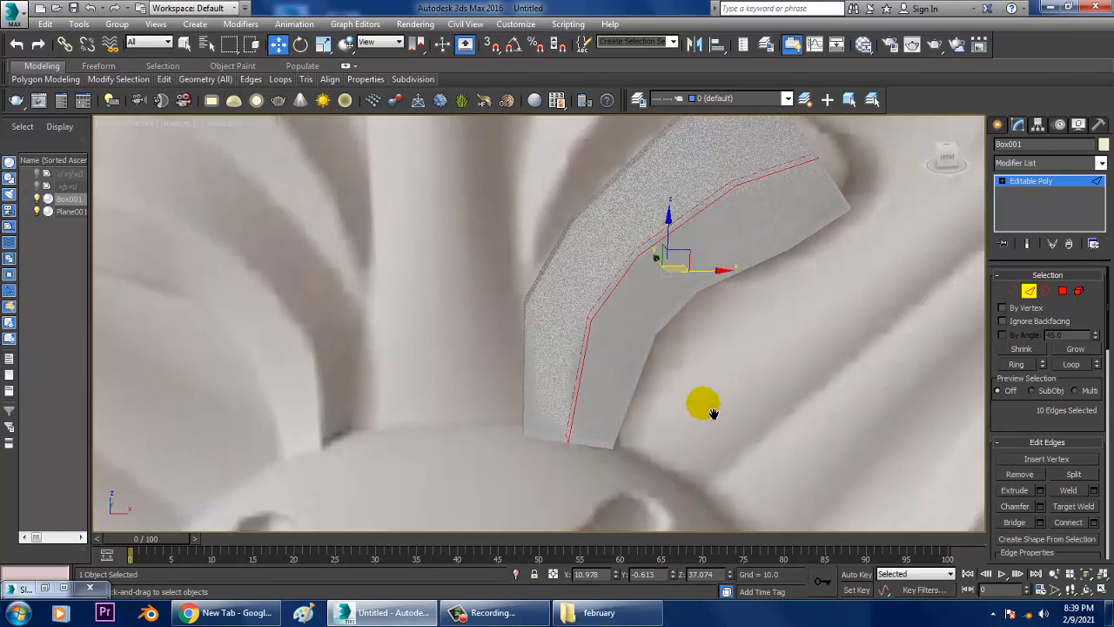
key(alt+w)
scroll(808, 224, up, 1)
middle_drag(803, 217, 793, 216)
middle_drag(807, 404, 754, 398)
key(alt+w)
alt+middle_drag(675, 346, 676, 318)
key(F4)
scroll(703, 311, down, 2)
scroll(700, 346, up, 2)
Step: Select the four front edges along the strip's centre line and pull them forward by about 0.5 on Y
click(645, 303)
ctrl+click(712, 257)
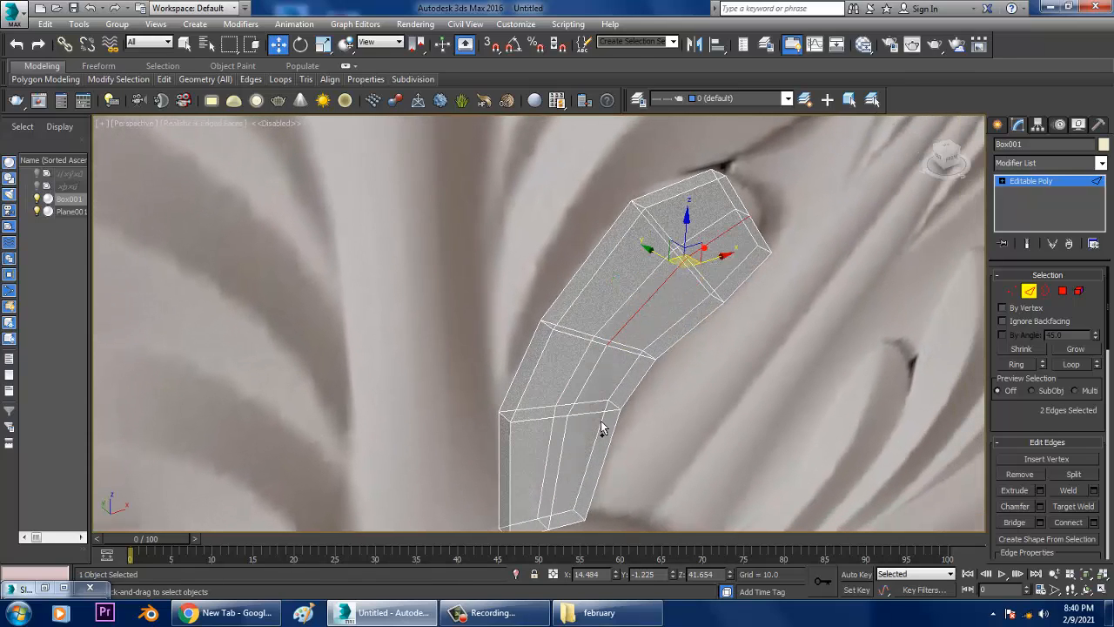
ctrl+click(582, 401)
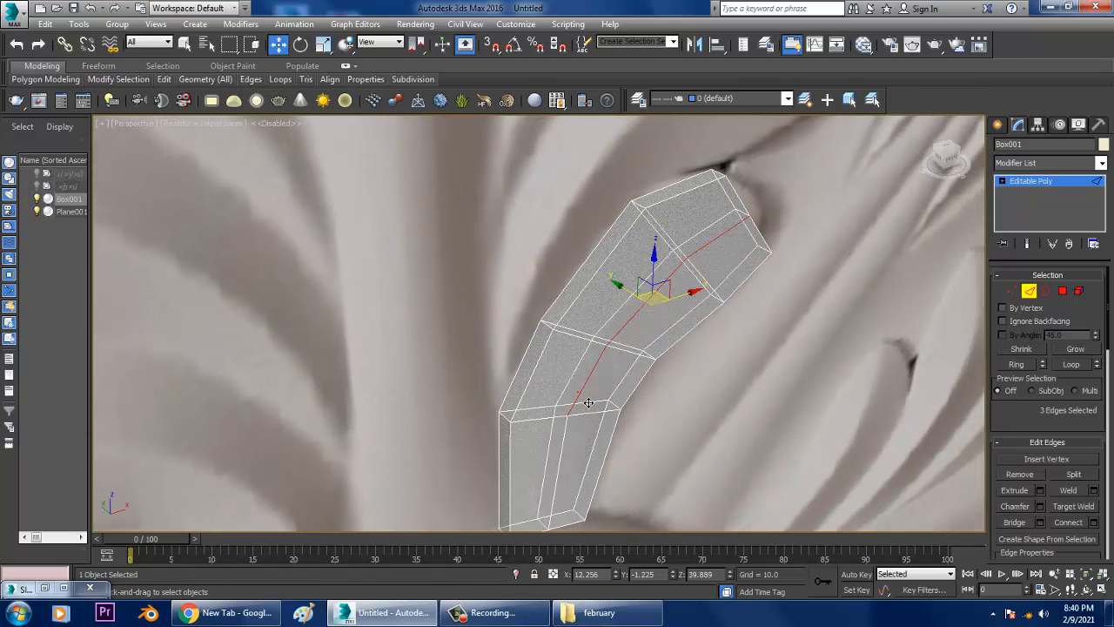
ctrl+click(560, 489)
alt+middle_drag(596, 361, 601, 353)
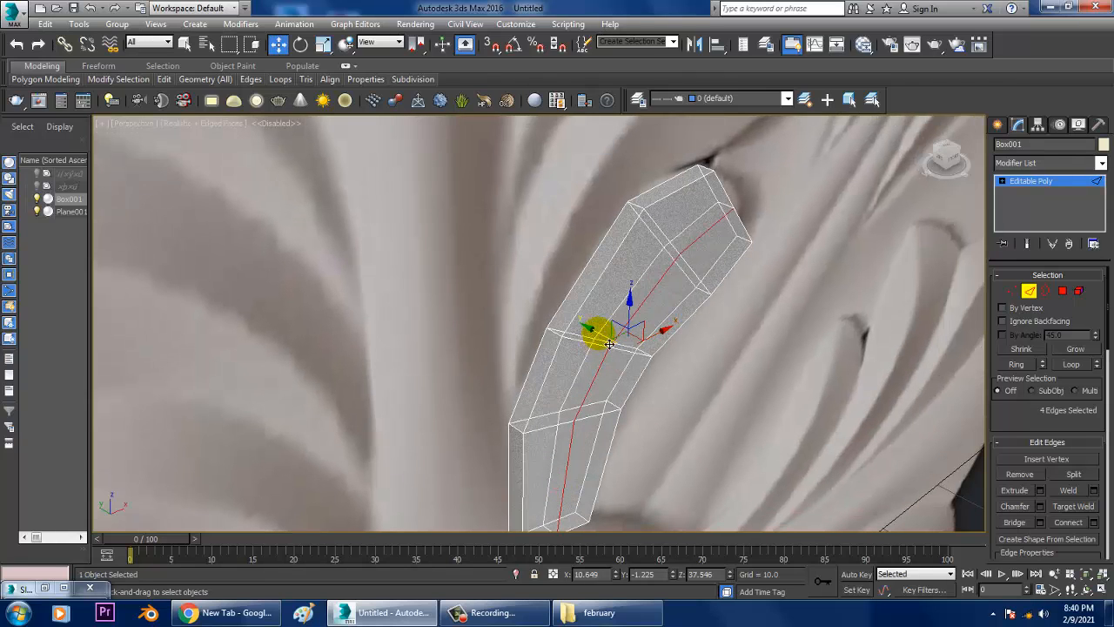
drag(609, 344, 625, 346)
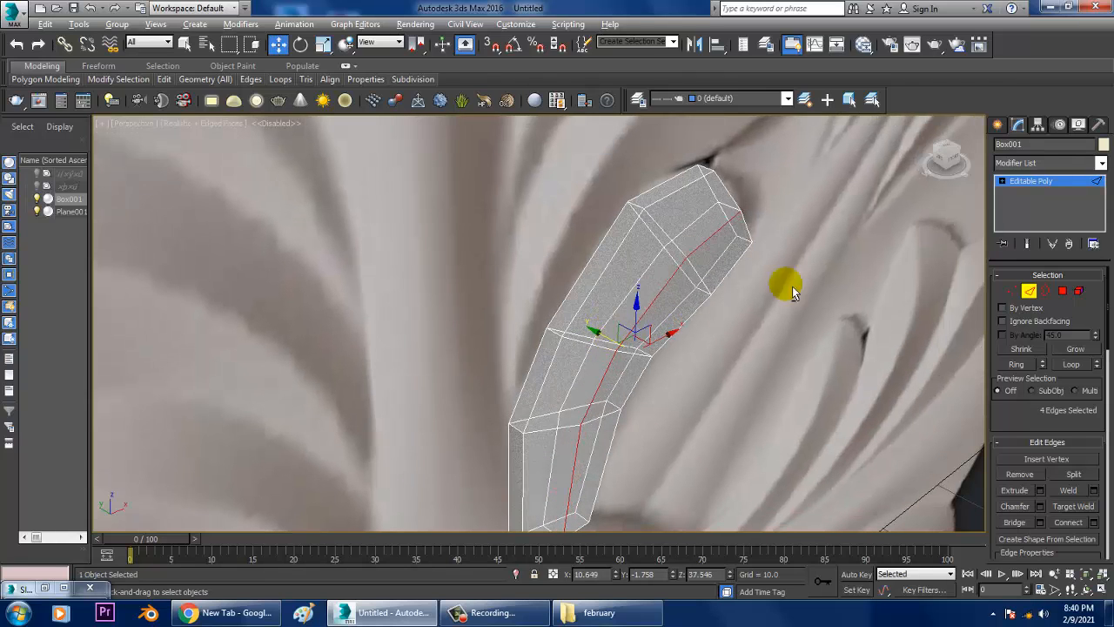
Step: In the Front viewport, move the middle vertices of the strip's end outward to round the leaf's tip
key(alt+w)
middle_drag(827, 199, 753, 243)
key(alt+w)
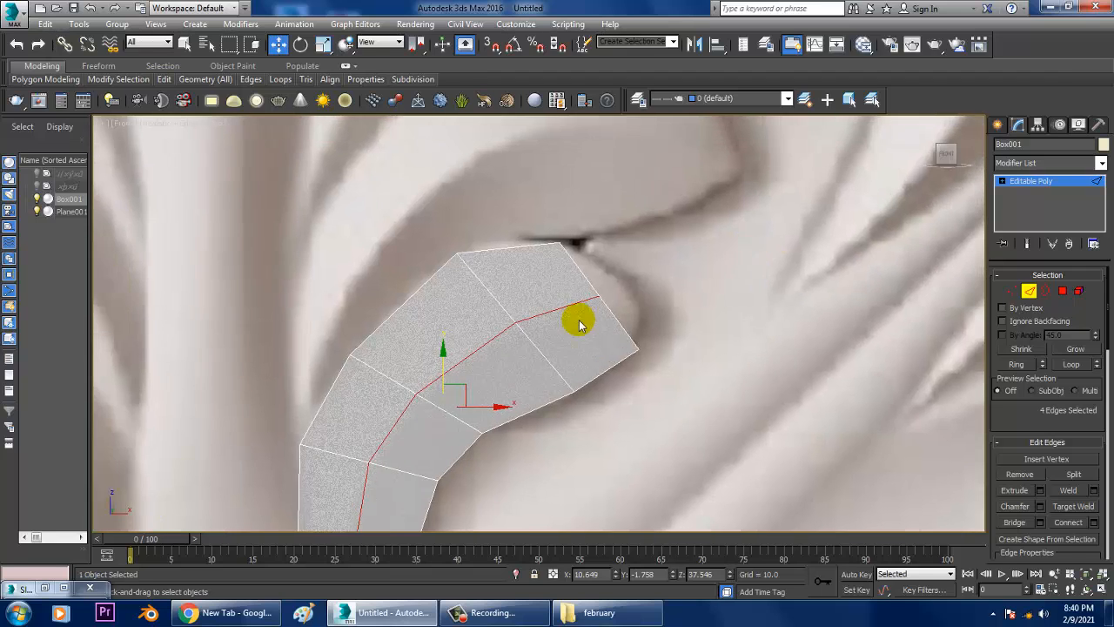
scroll(609, 278, up, 5)
key(1)
drag(647, 254, 710, 251)
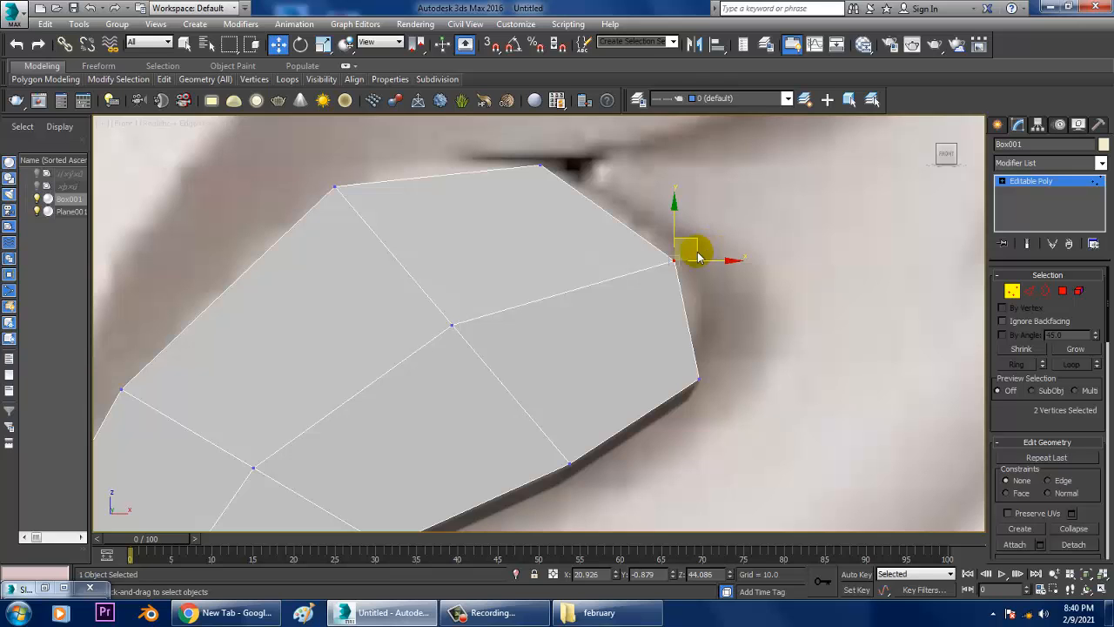
Step: Select the three side polygons along the strip's upper inner edge, from the second segment to the tip
scroll(611, 246, down, 5)
middle_drag(567, 235, 746, 318)
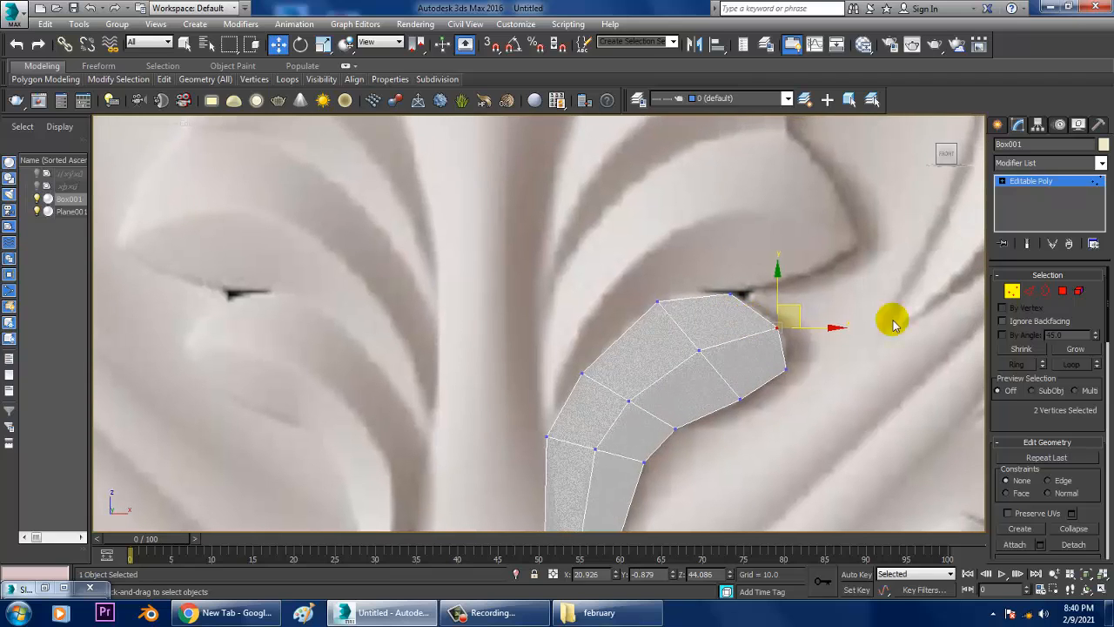
click(1065, 292)
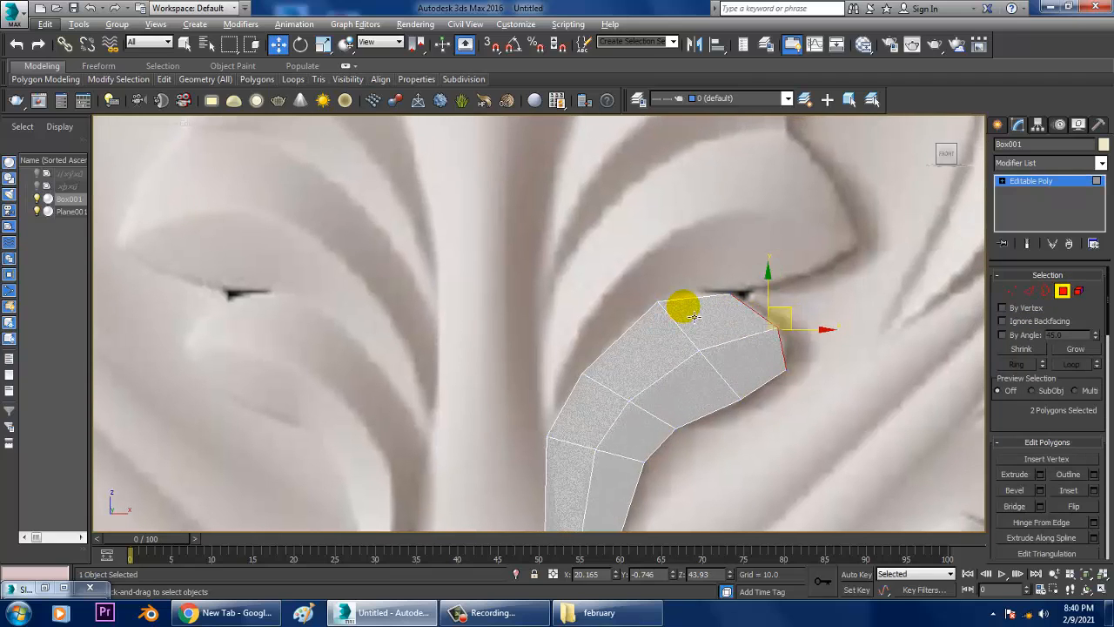
middle_drag(822, 369, 823, 397)
key(alt+w)
key(alt+w)
click(589, 291)
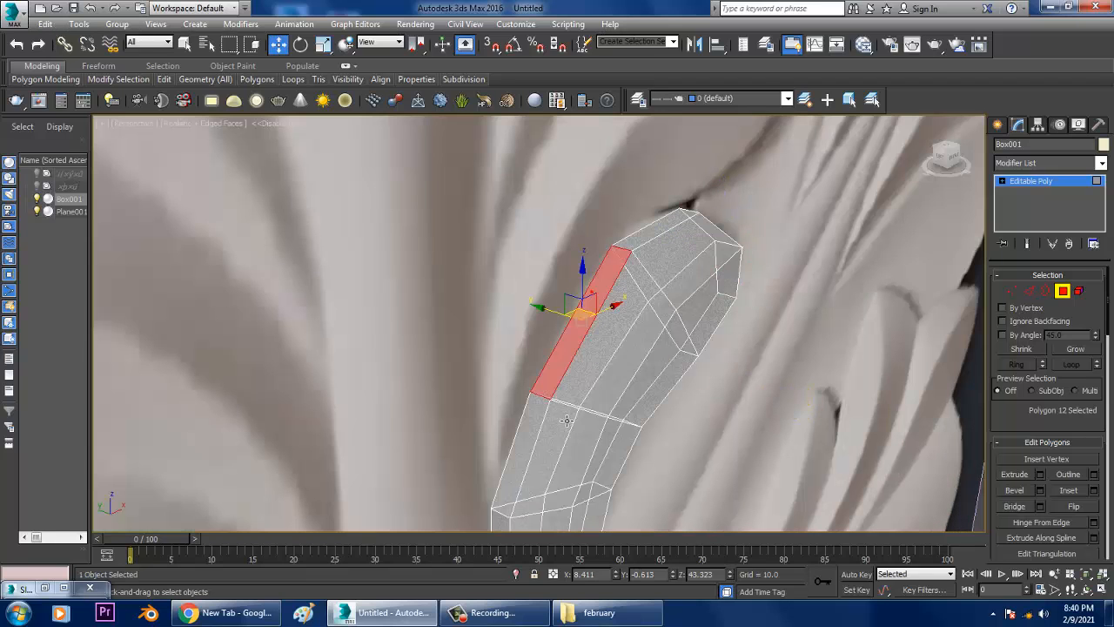
ctrl+click(539, 437)
key(alt+w)
right_click(751, 277)
key(alt+w)
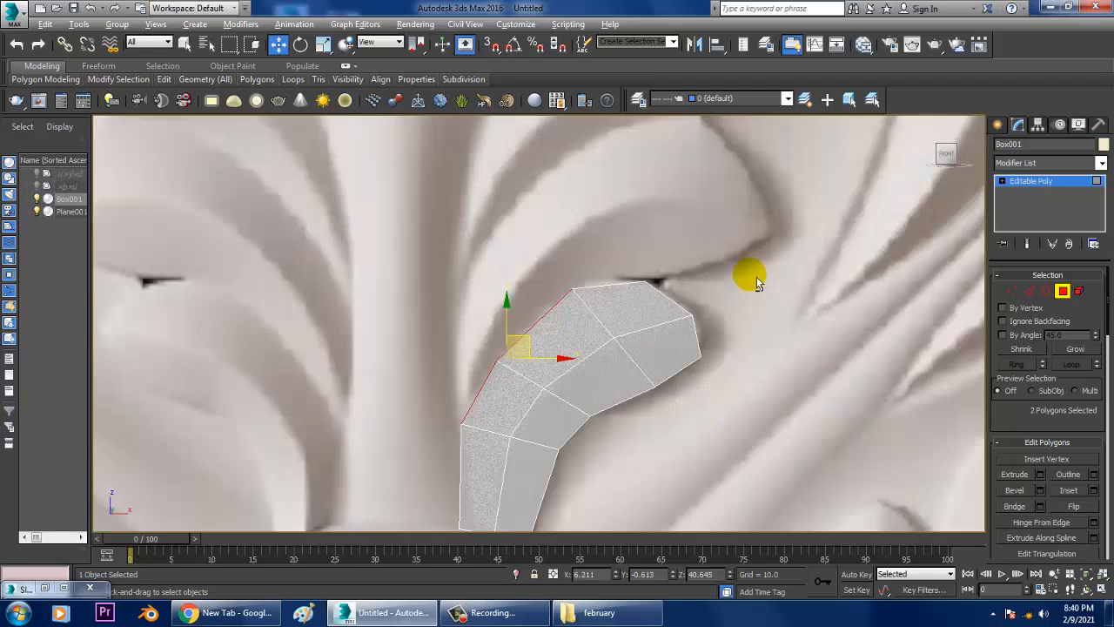
middle_drag(699, 245, 778, 287)
scroll(757, 300, up, 2)
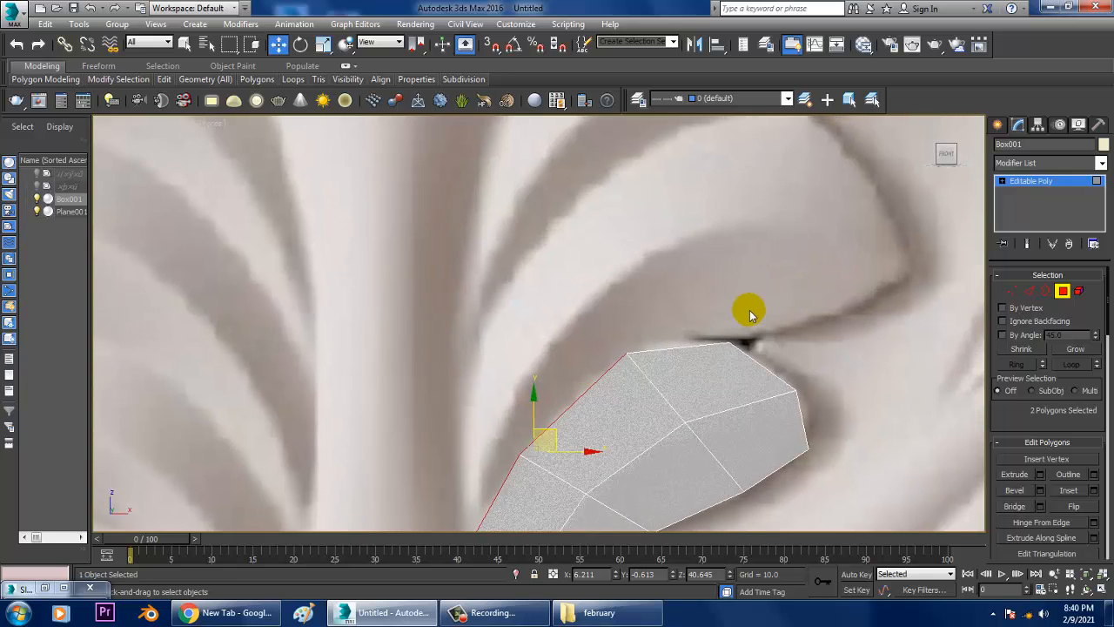
key(alt+w)
ctrl+click(822, 391)
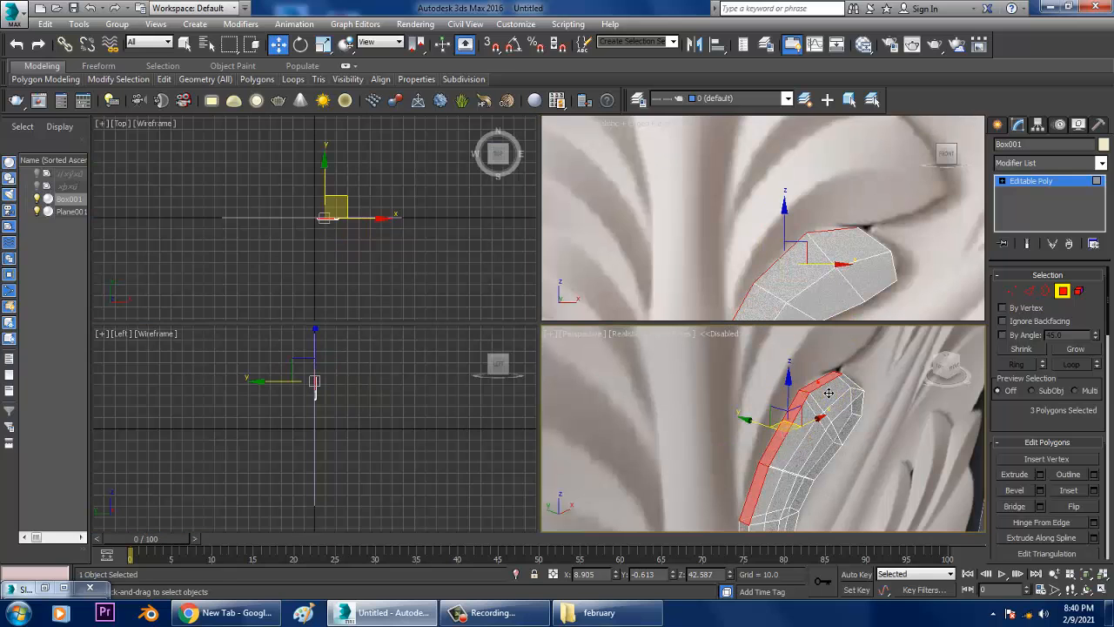
right_click(858, 248)
key(alt+w)
middle_drag(855, 277, 867, 279)
scroll(867, 279, down, 2)
middle_drag(826, 311, 836, 313)
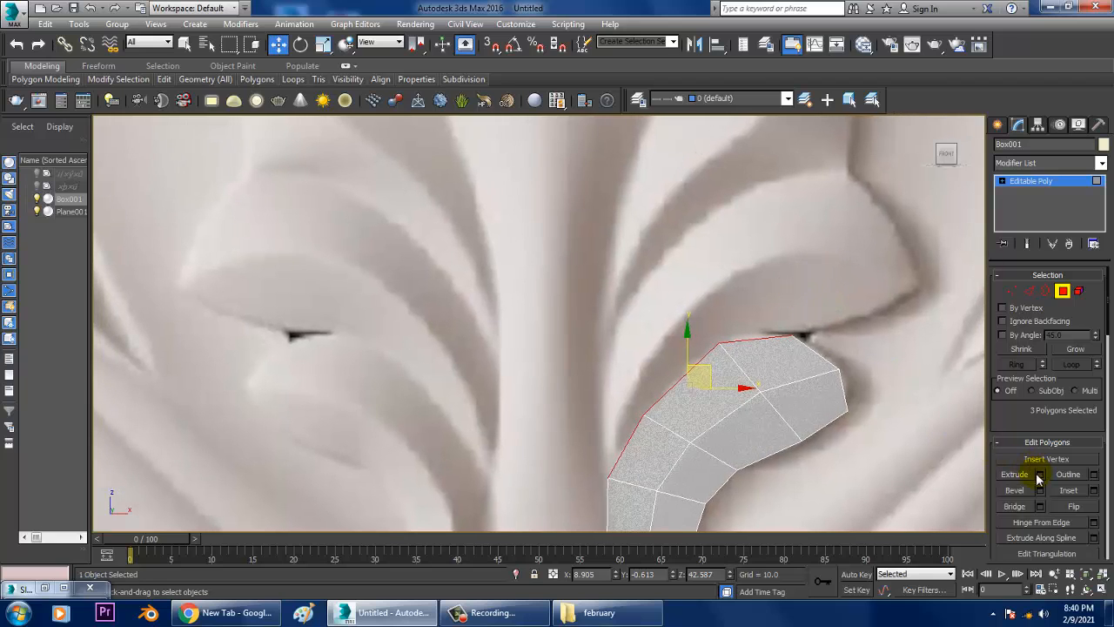
Step: Leave polygon editing and add a Swift Loop edge loop around the strip's side thickness in the Perspective viewport
key(alt+w)
right_click(845, 417)
key(alt+w)
mouse_move(753, 350)
middle_down()
mouse_move(744, 365)
mouse_move(764, 361)
middle_up()
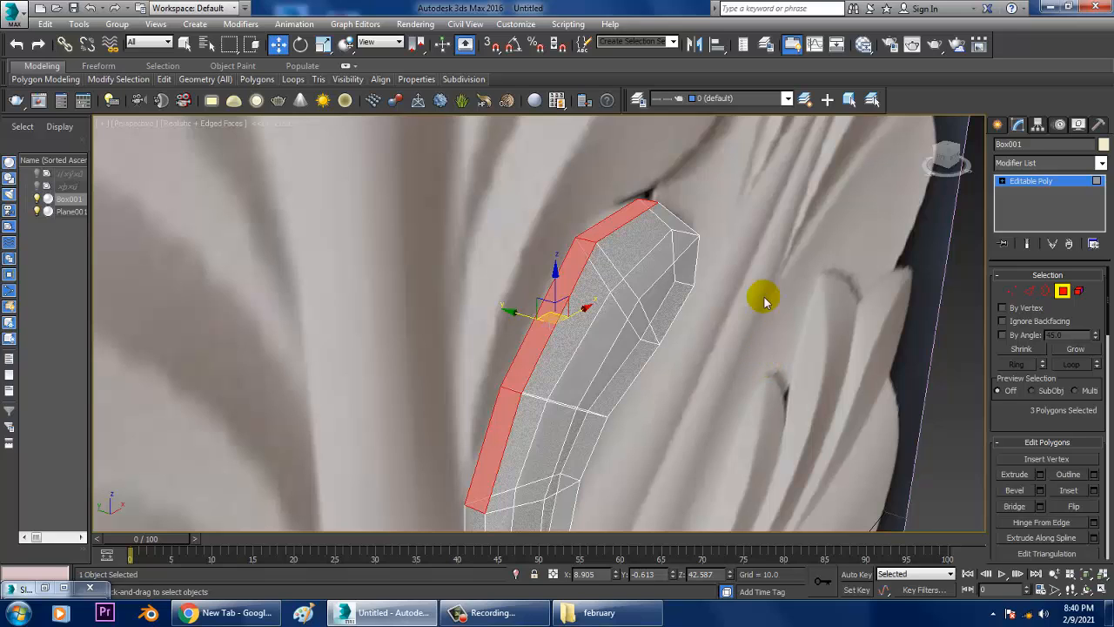
click(1063, 181)
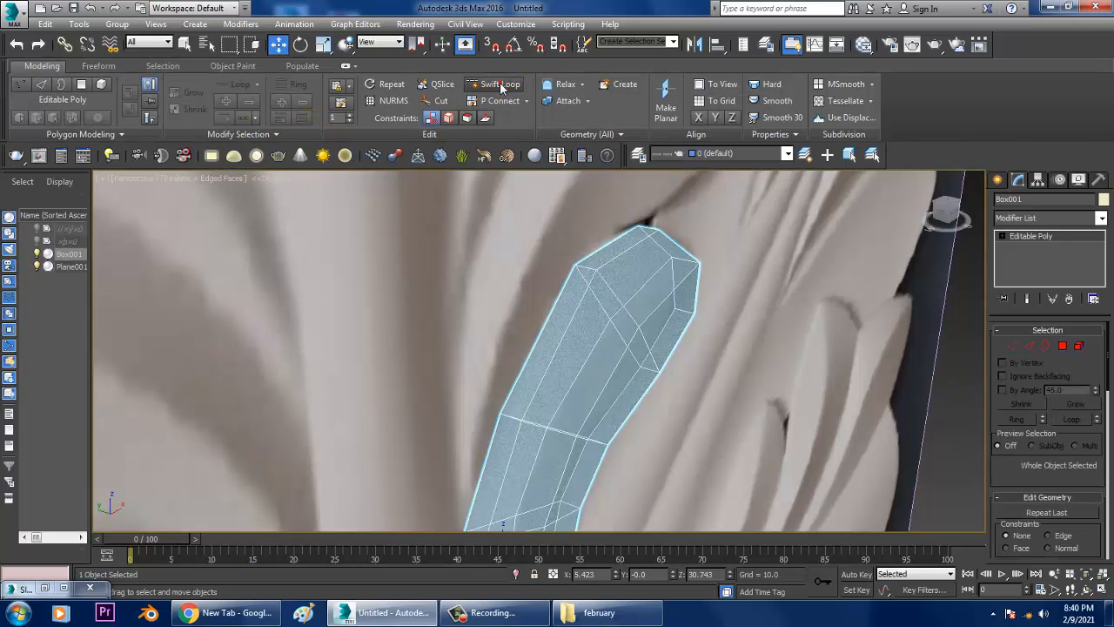
click(499, 83)
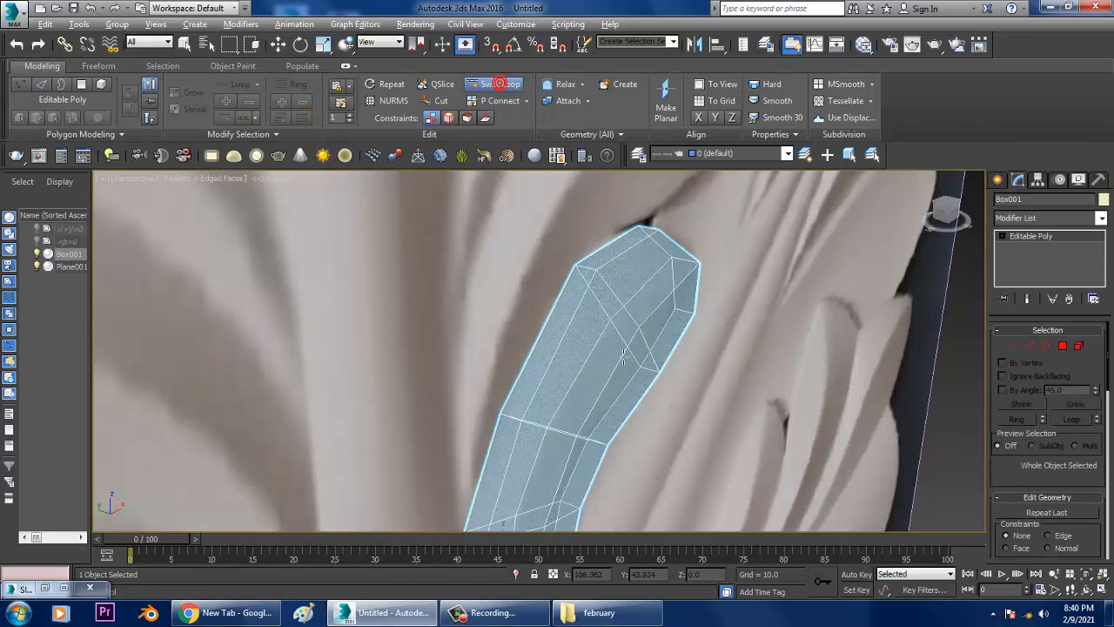
alt+middle_drag(623, 355, 575, 331)
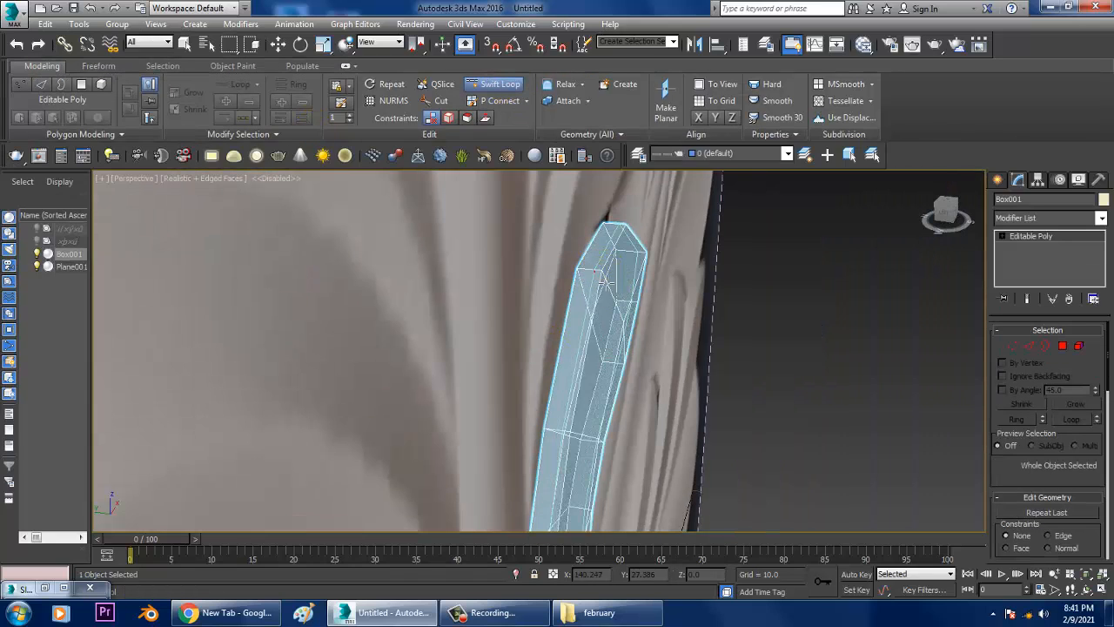
alt+middle_drag(605, 282, 723, 305)
right_click(722, 305)
Step: Return to polygon editing and deselect the front row of side polygons, keeping only the three rear ones
click(1063, 346)
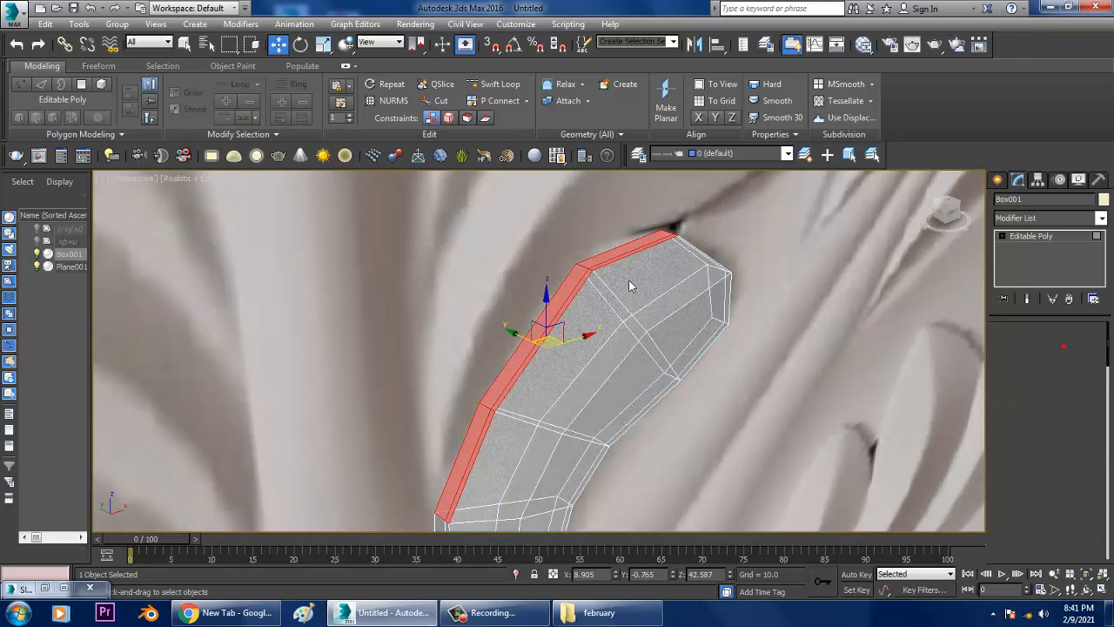
scroll(632, 289, up, 3)
alt+click(598, 257)
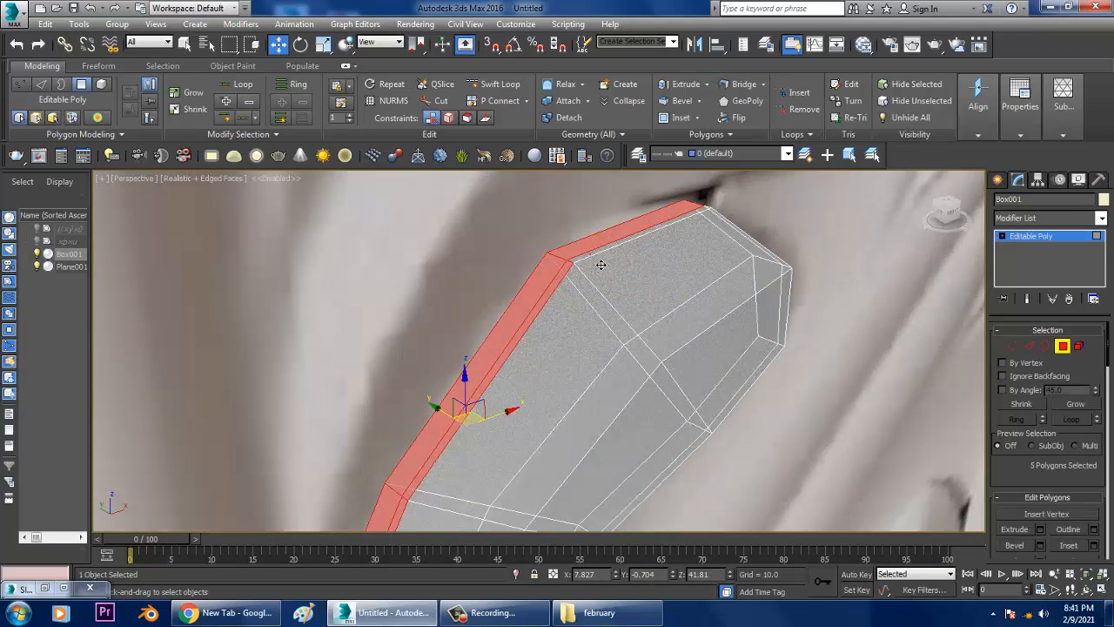
alt+click(557, 300)
middle_drag(559, 310, 669, 221)
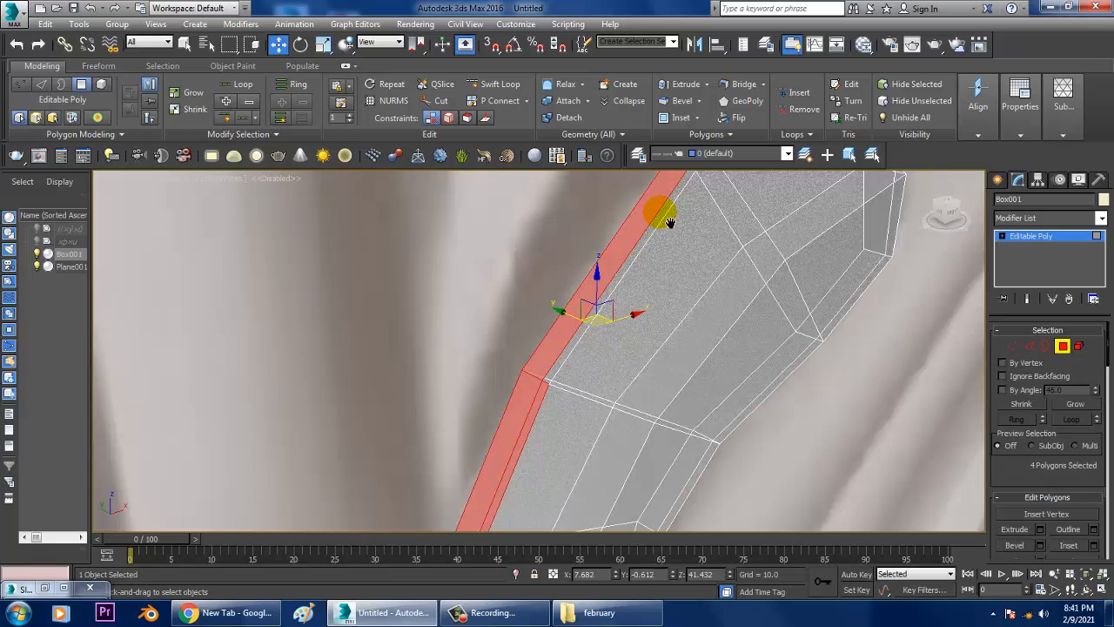
alt+click(533, 418)
middle_drag(533, 418, 606, 272)
Step: In the Front viewport, extrude the three rear side polygons by 7.845 toward the neighbouring upper leaf
key(alt+w)
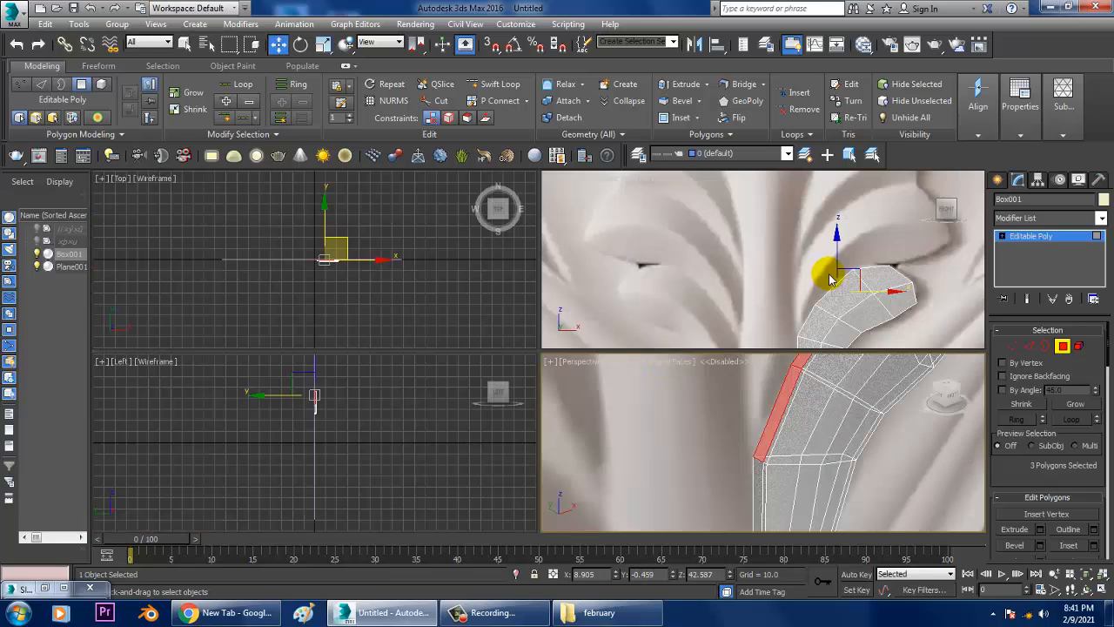
middle_drag(828, 271, 797, 265)
key(alt+w)
middle_drag(732, 255, 772, 264)
click(1040, 531)
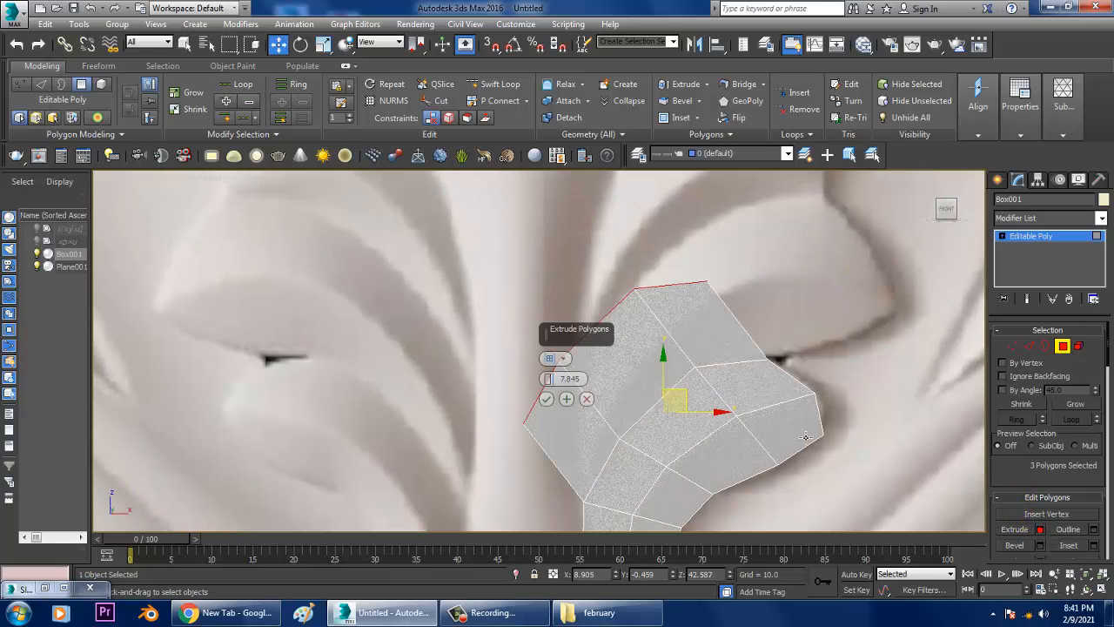
click(546, 398)
Step: Move the corner vertices of the newly extruded strip so its outer edge follows the curved outline of the upper leaf
middle_drag(756, 313, 773, 301)
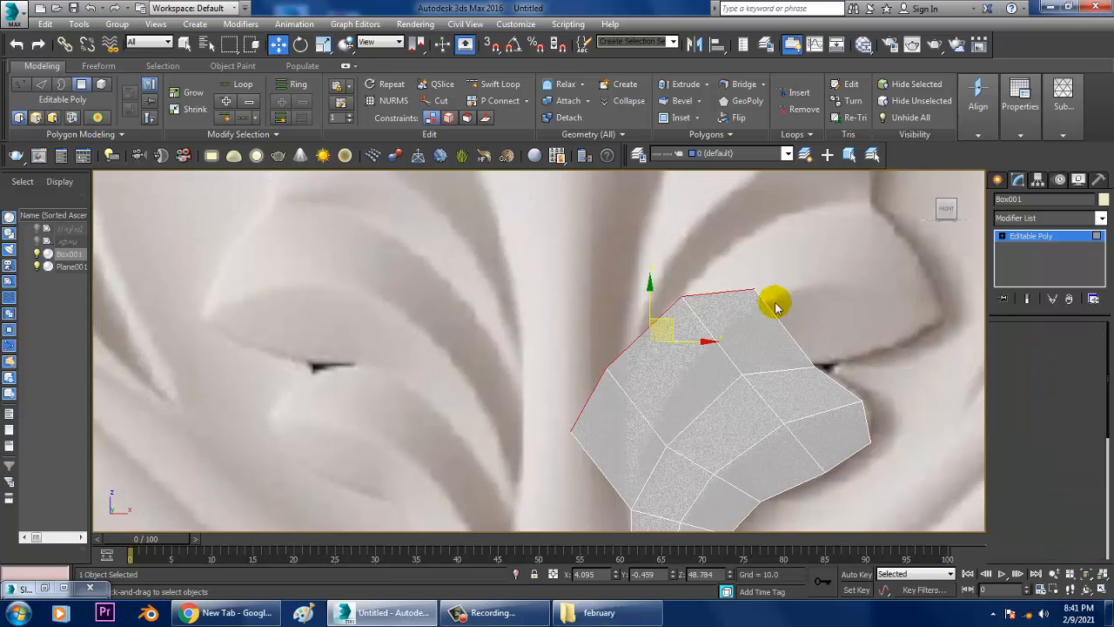
key(1)
drag(772, 268, 768, 214)
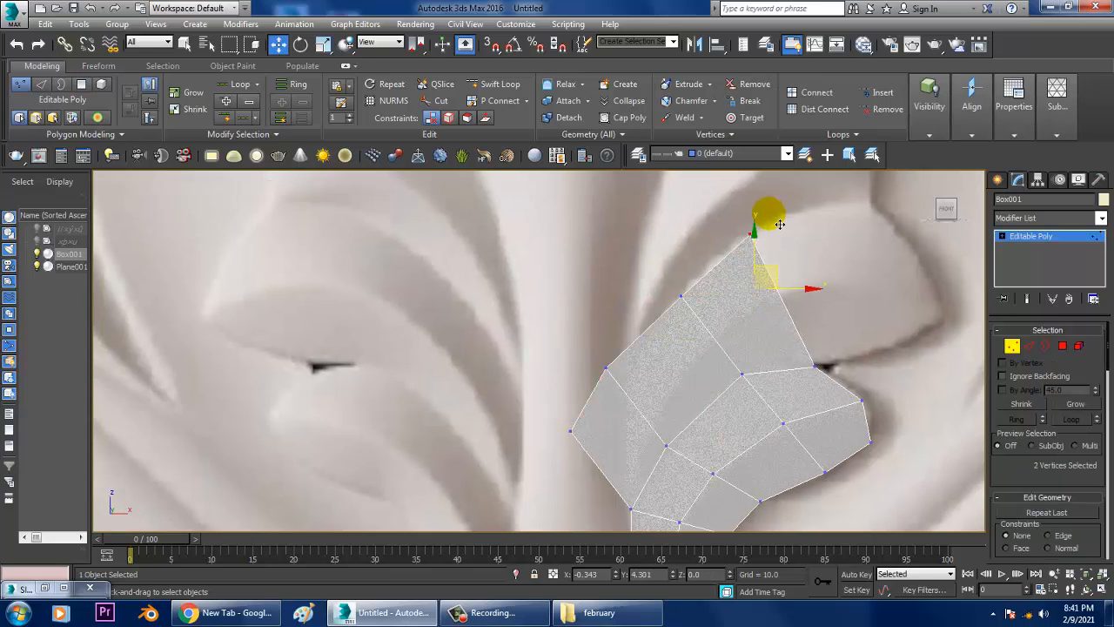
drag(641, 268, 717, 326)
drag(706, 286, 601, 463)
click(619, 355)
drag(604, 425, 647, 438)
mouse_move(924, 311)
middle_down()
mouse_move(871, 314)
mouse_move(902, 308)
middle_up()
middle_drag(795, 327, 748, 328)
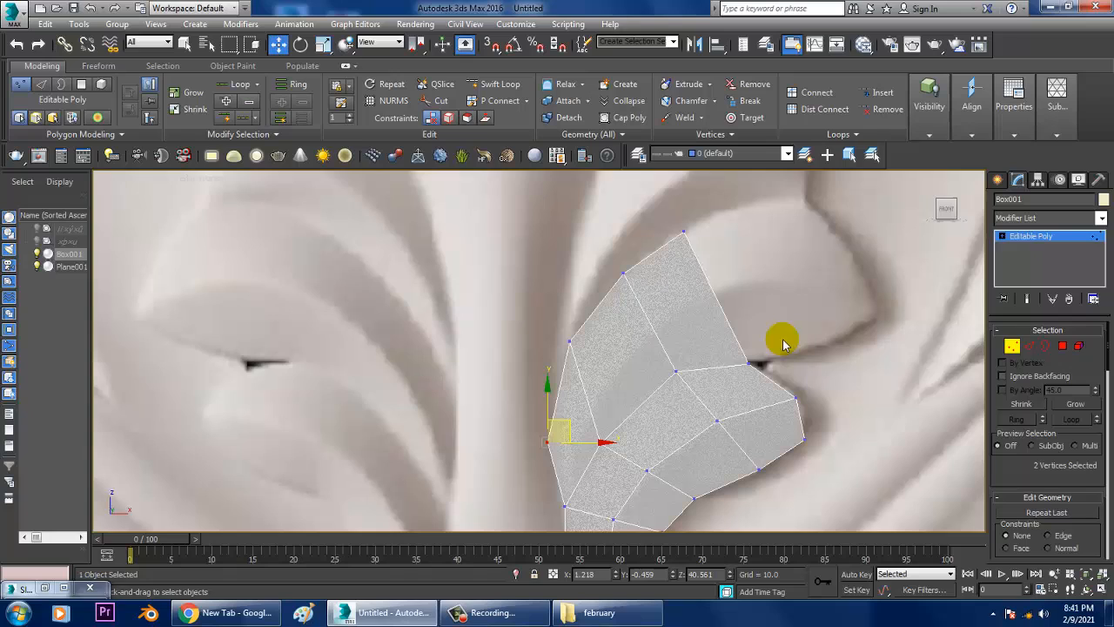
Step: Select the single rear polygon at the strip's upper end and extrude it by 7.845 along the leaf
click(1062, 345)
drag(736, 287, 707, 317)
key(ctrl+z)
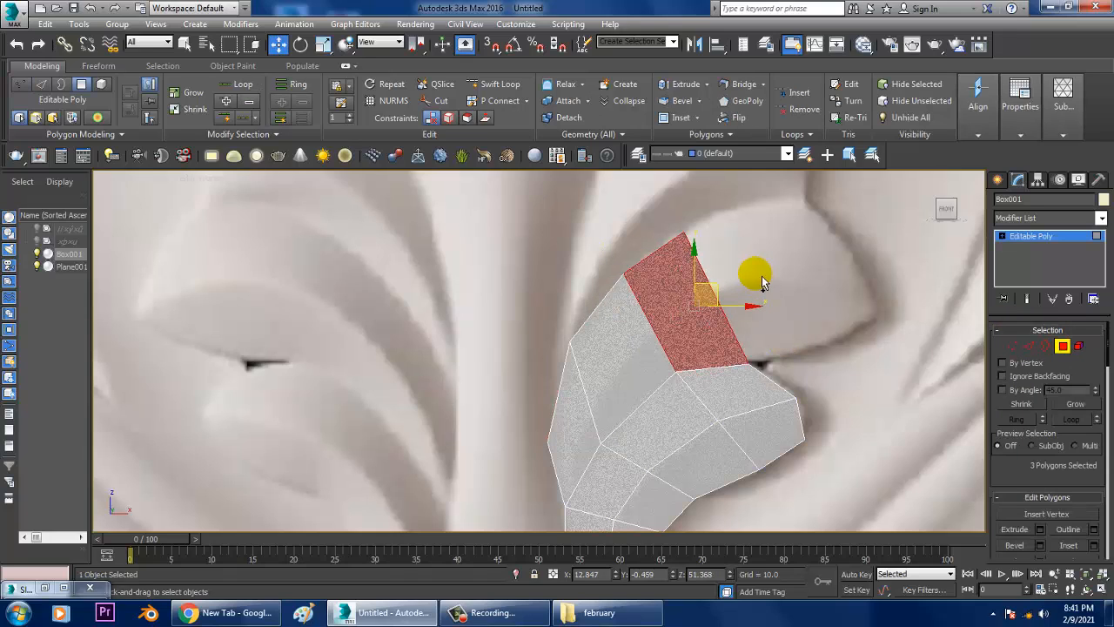
click(566, 248)
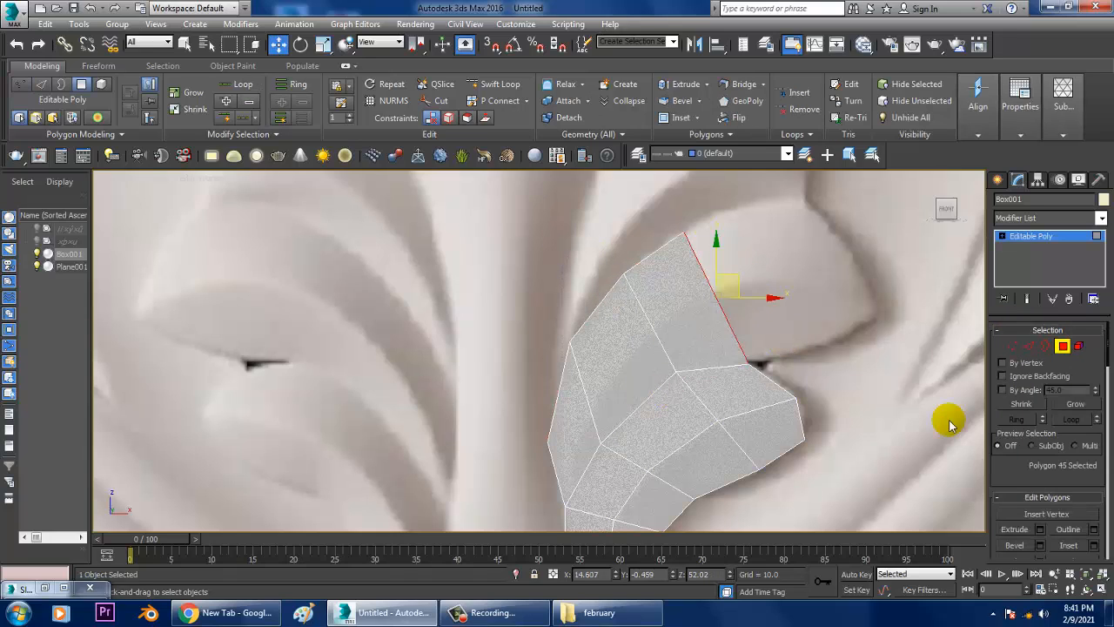
click(1038, 529)
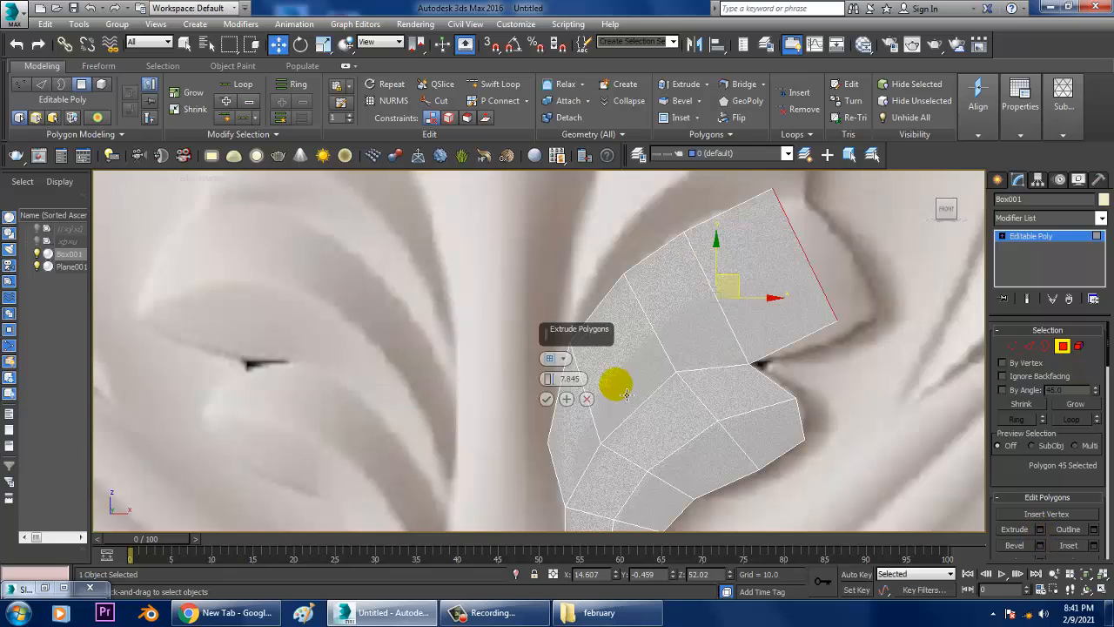
click(546, 398)
Step: Move the new segment's lower and upper end vertices onto the leaf's outline in the reference image
middle_drag(904, 313, 846, 308)
key(1)
drag(730, 299, 793, 322)
middle_drag(777, 257, 803, 339)
drag(709, 235, 778, 298)
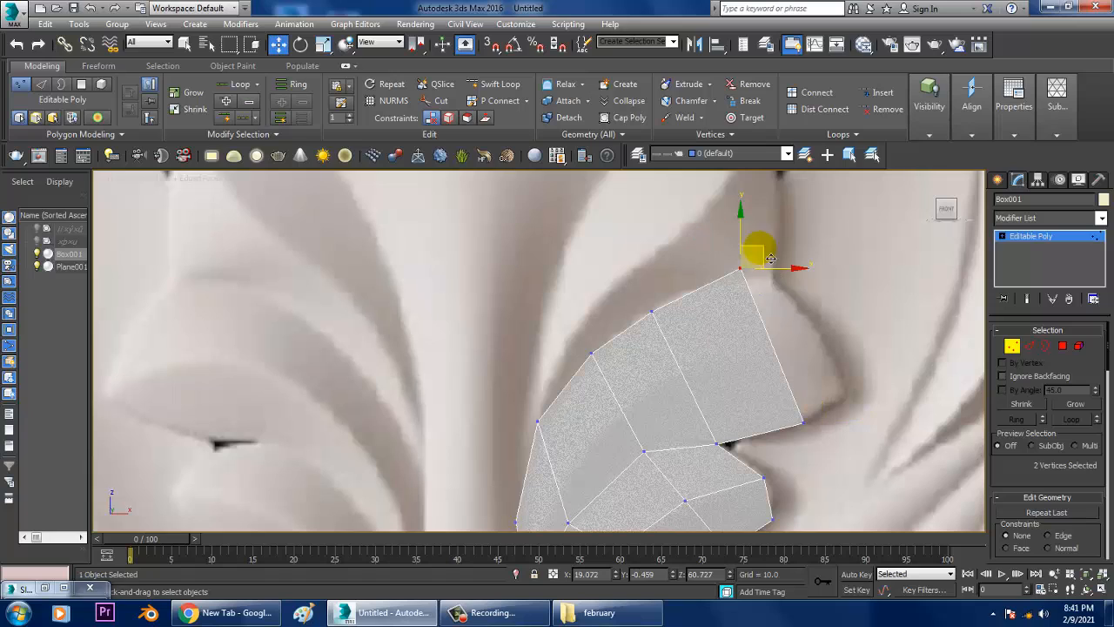
mouse_move(764, 254)
mouse_down()
mouse_move(764, 296)
mouse_move(759, 271)
mouse_up()
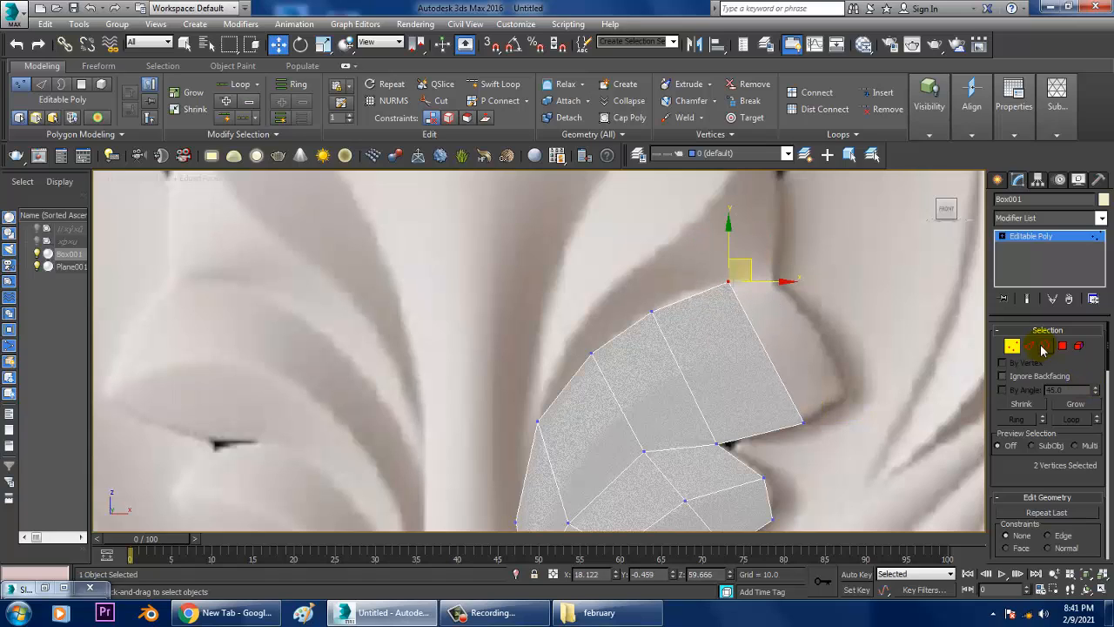
Step: Extrude the same end polygon by another 7.845 toward the leaf tip
click(1062, 345)
click(1040, 529)
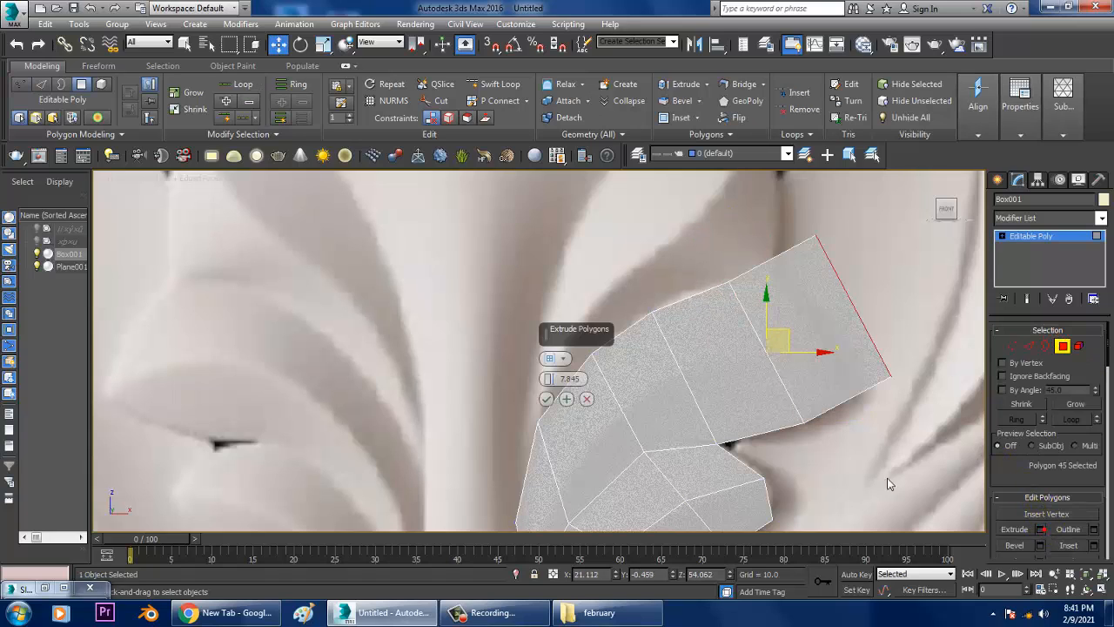
click(546, 399)
Step: Pull the tip segment's lower and upper end vertices inward to match the leaf tip's outline
key(1)
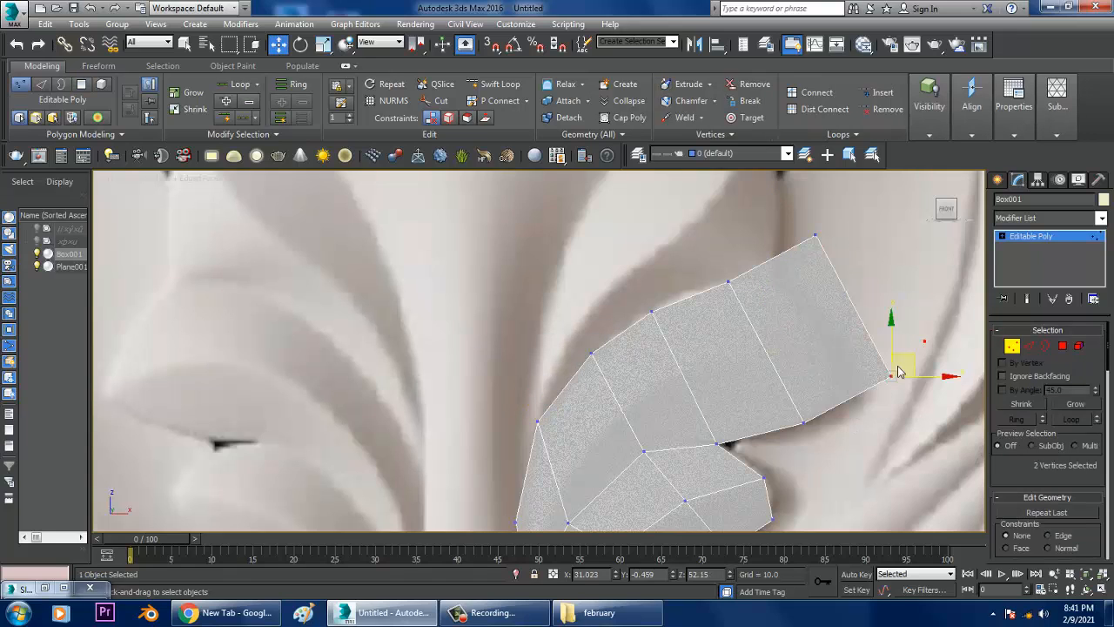
drag(918, 367, 876, 389)
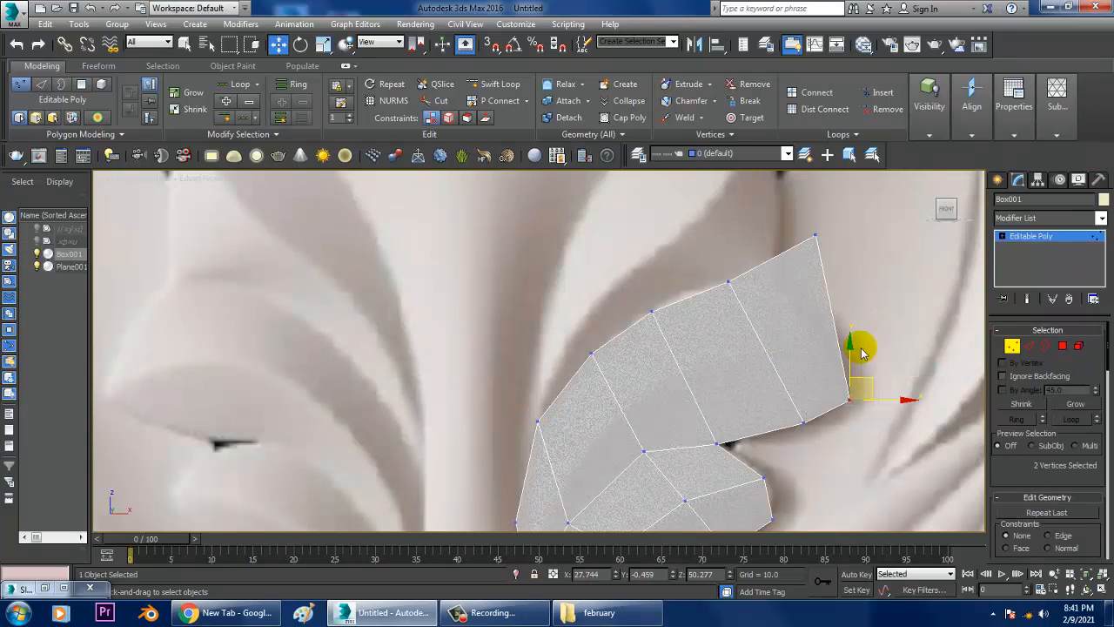
click(811, 235)
drag(838, 212, 794, 260)
scroll(793, 279, down, 5)
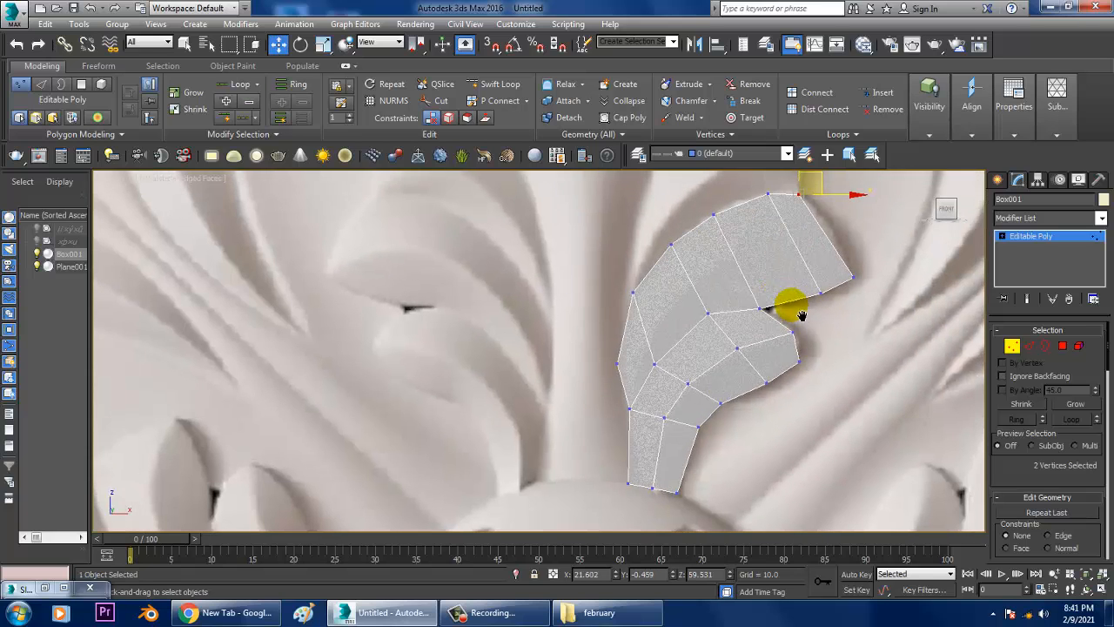
Step: Add a lengthwise Swift Loop edge loop through the middle of the upper leaf strip, from base to tip
click(500, 90)
middle_drag(780, 278, 768, 322)
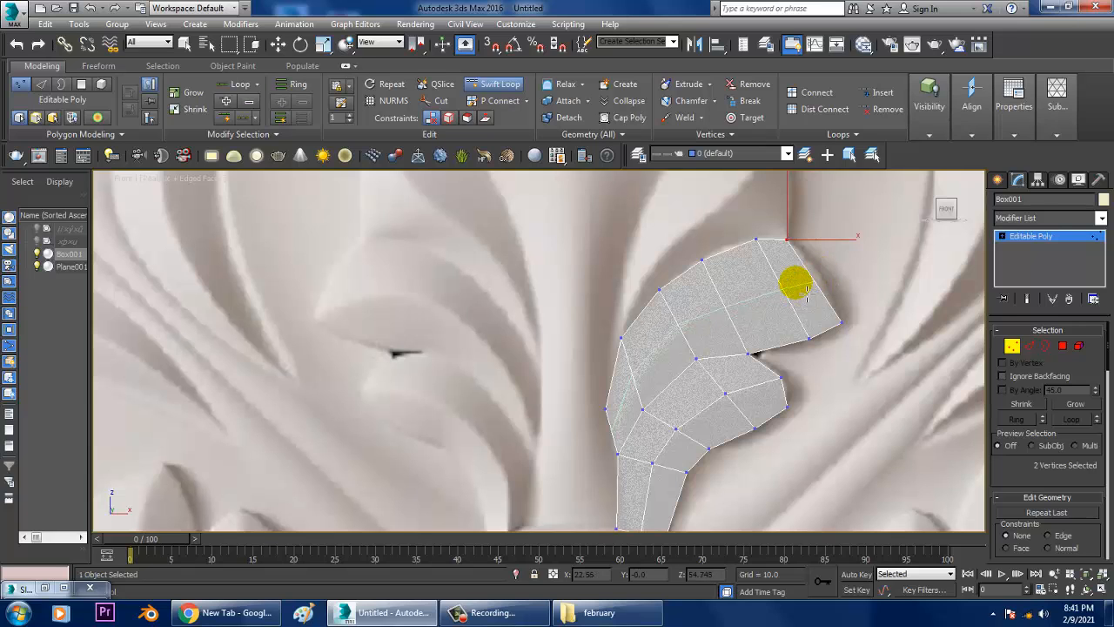
right_click(827, 327)
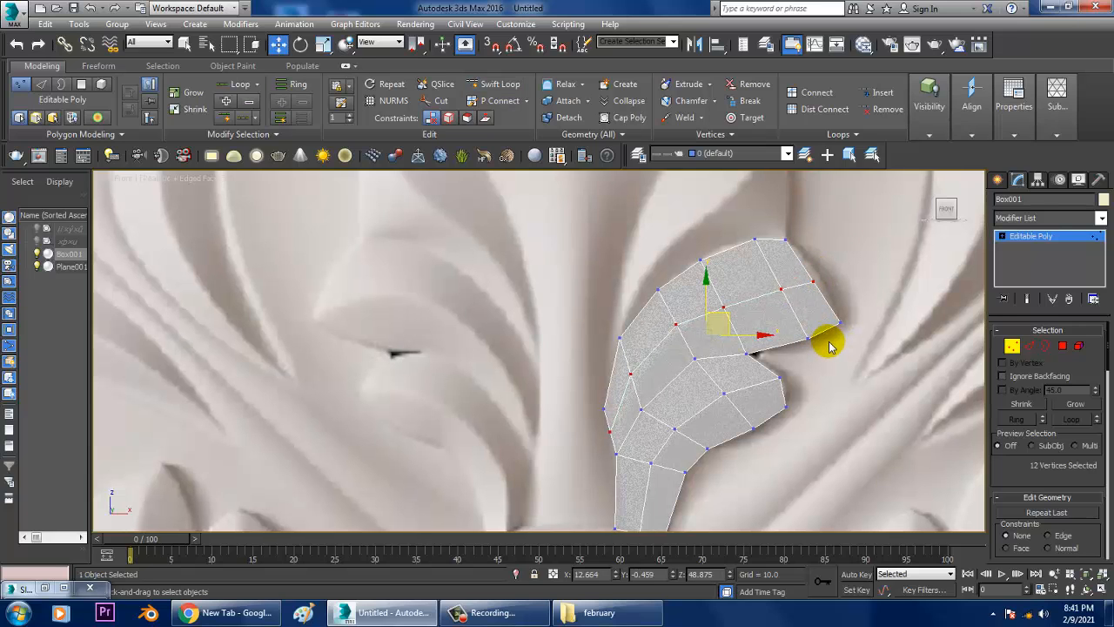
Step: In the Perspective viewport, select the new loop's five front edges and move them forward along Y to raise a ridge
key(alt+w)
key(alt+w)
mouse_move(670, 287)
middle_down()
mouse_move(728, 482)
mouse_move(672, 371)
mouse_move(692, 451)
middle_up()
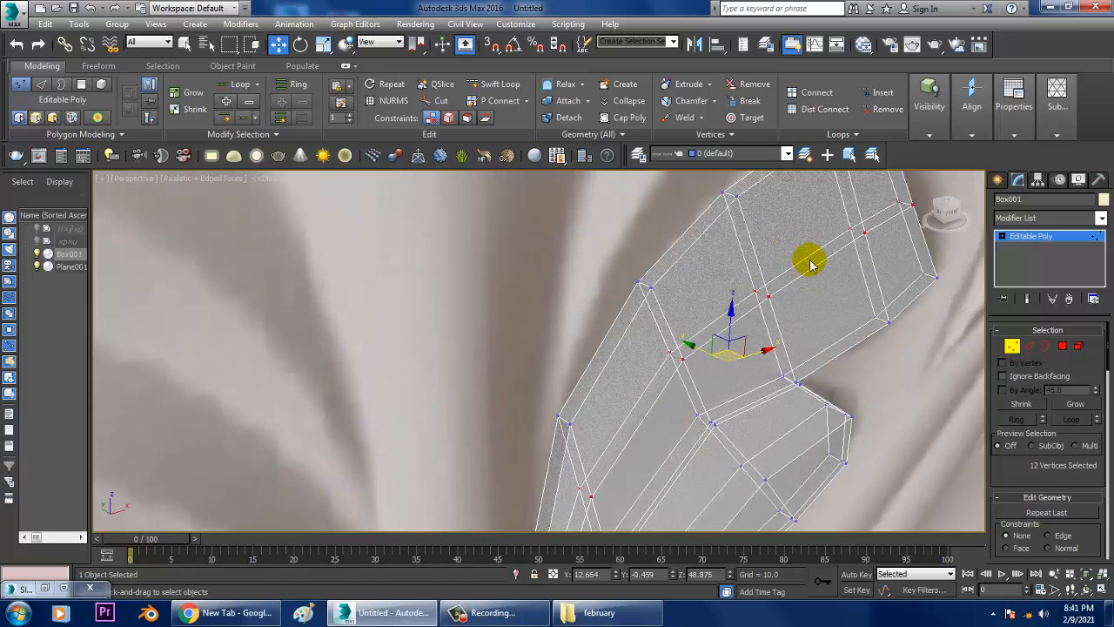
key(2)
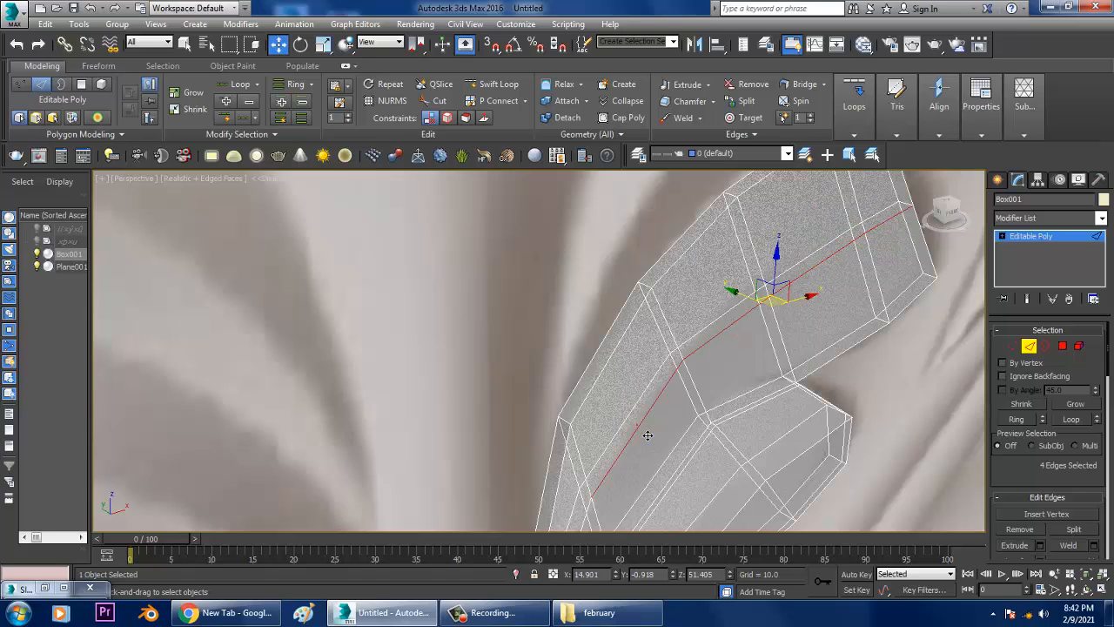
alt+middle_drag(647, 435, 630, 361)
key(alt+w)
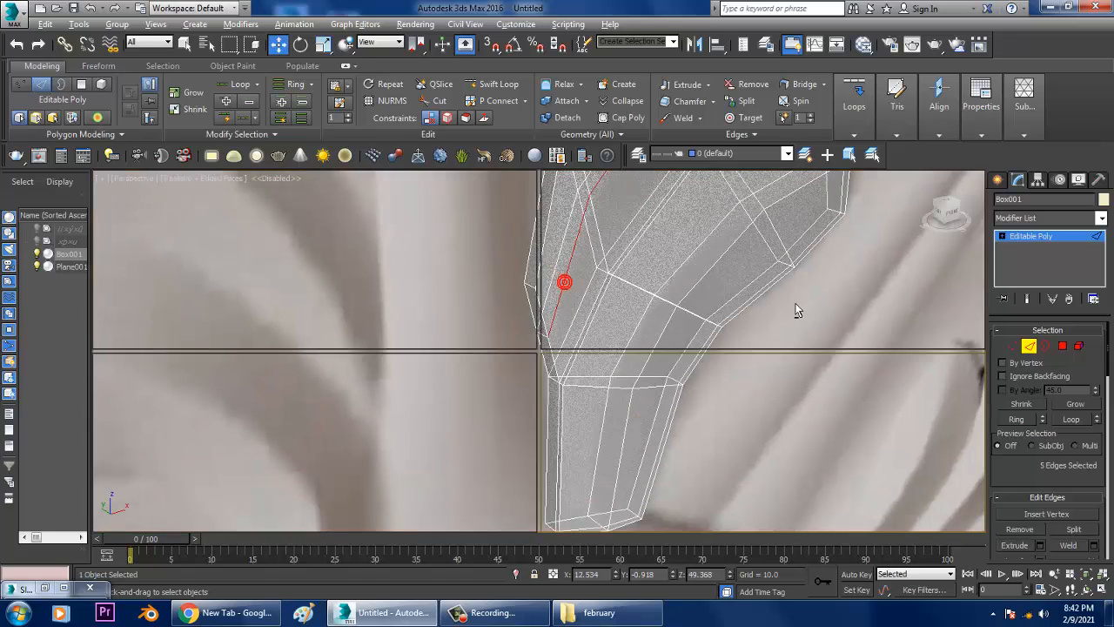
key(alt+w)
middle_drag(829, 385, 733, 321)
middle_drag(648, 209, 696, 470)
alt+middle_drag(678, 335, 663, 298)
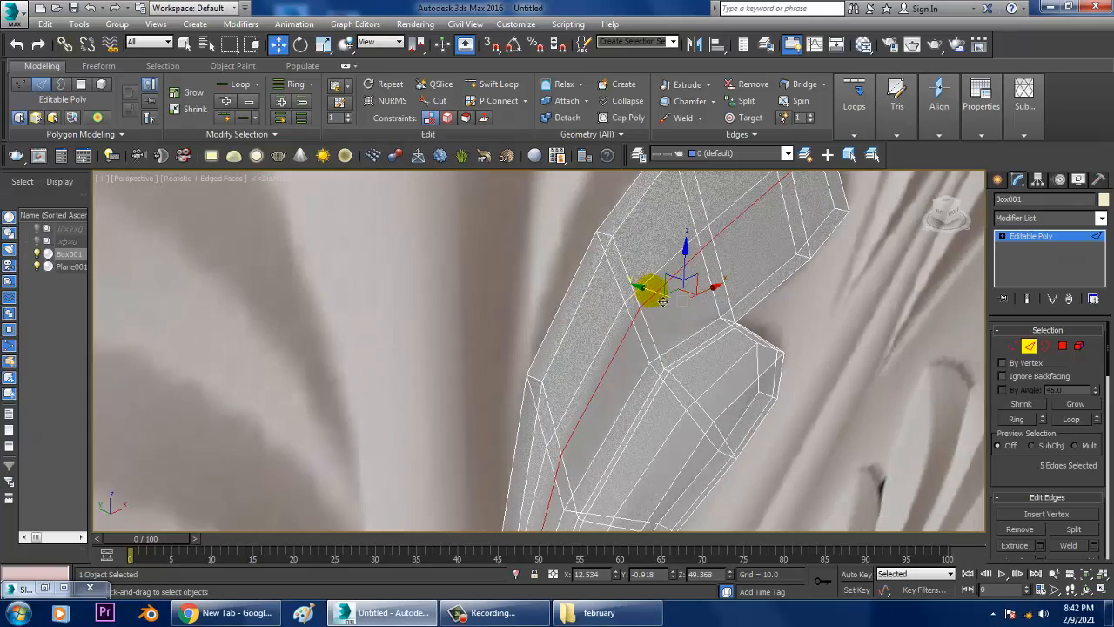
drag(663, 301, 677, 305)
scroll(741, 318, down, 5)
alt+middle_drag(742, 318, 703, 309)
Step: In the Front viewport, move the middle vertices of the leaf's end edge slightly outward to round the tip
key(alt+w)
key(alt+w)
scroll(808, 214, up, 6)
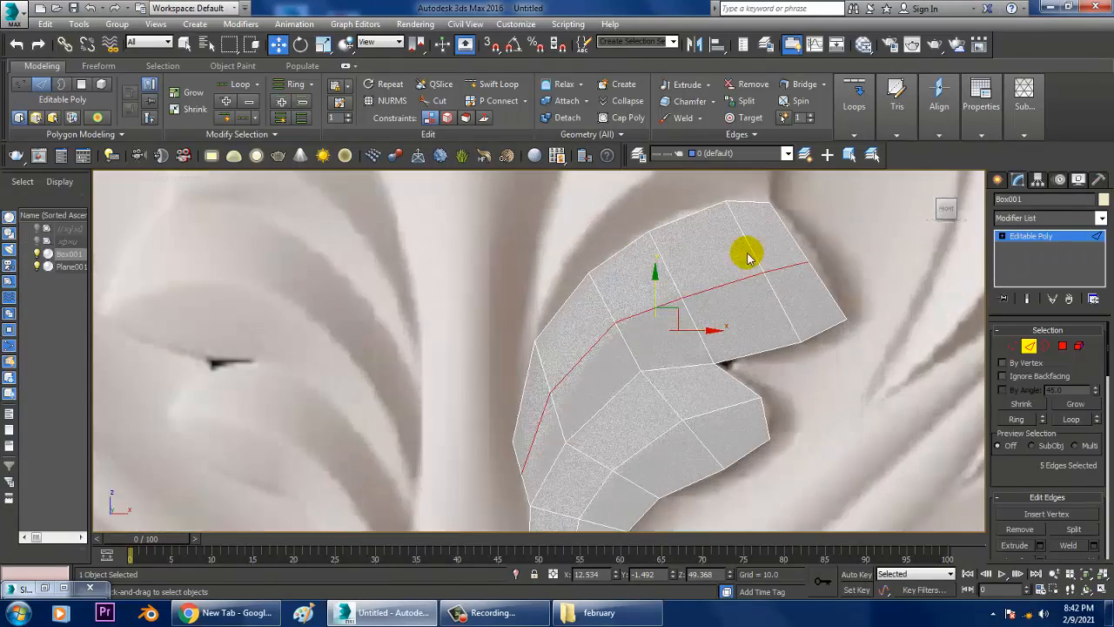
scroll(706, 302, down, 6)
alt+middle_drag(658, 286, 721, 311)
scroll(721, 304, up, 6)
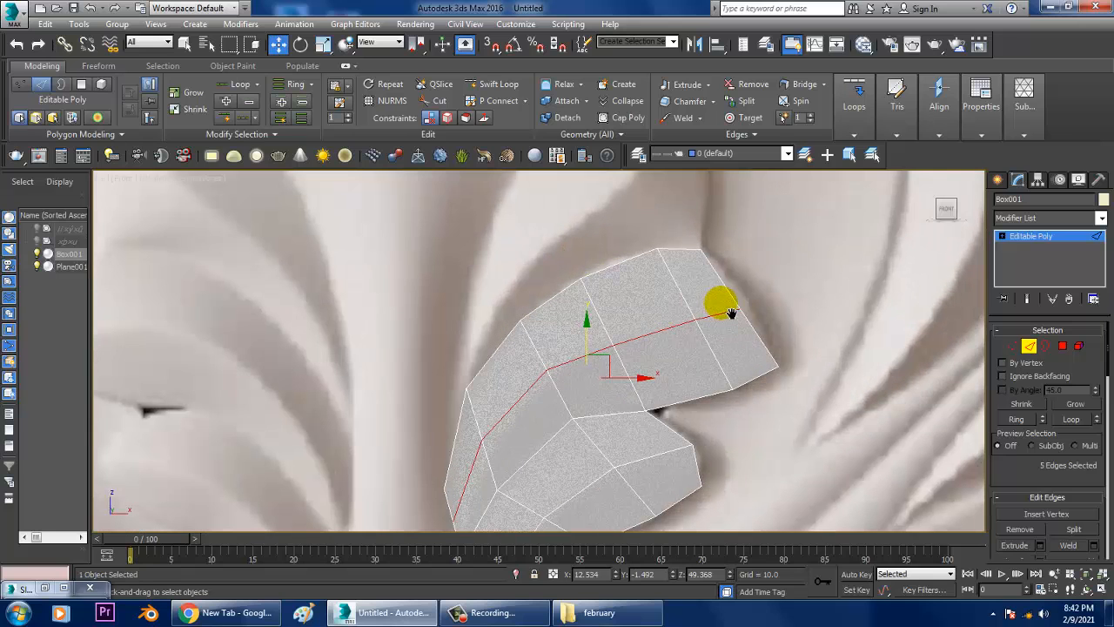
key(1)
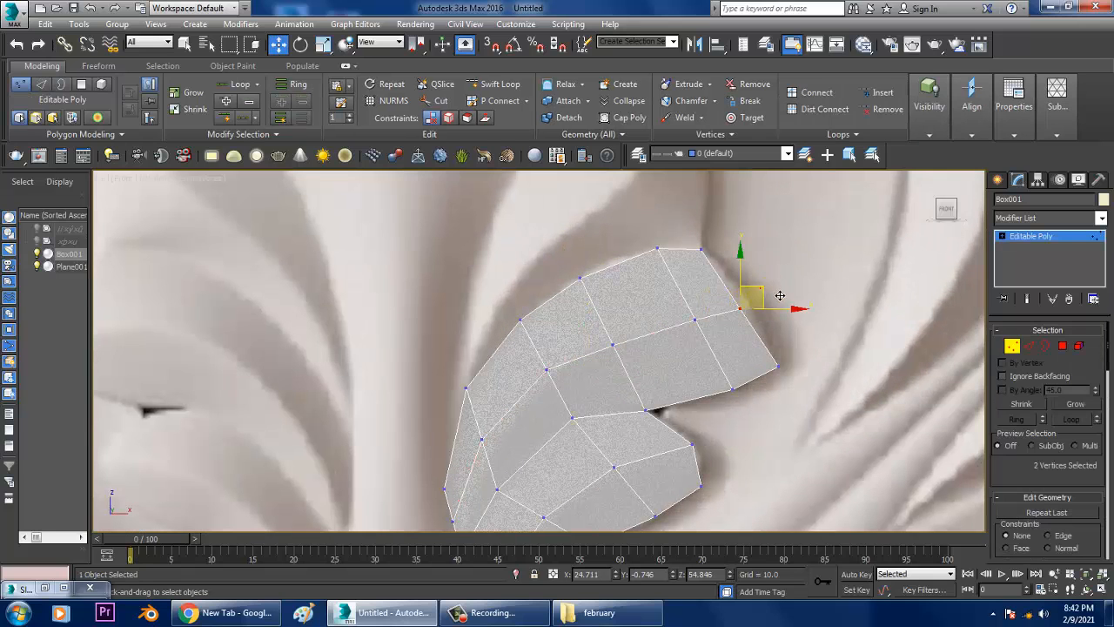
scroll(783, 289, down, 5)
key(f)
scroll(779, 343, up, 6)
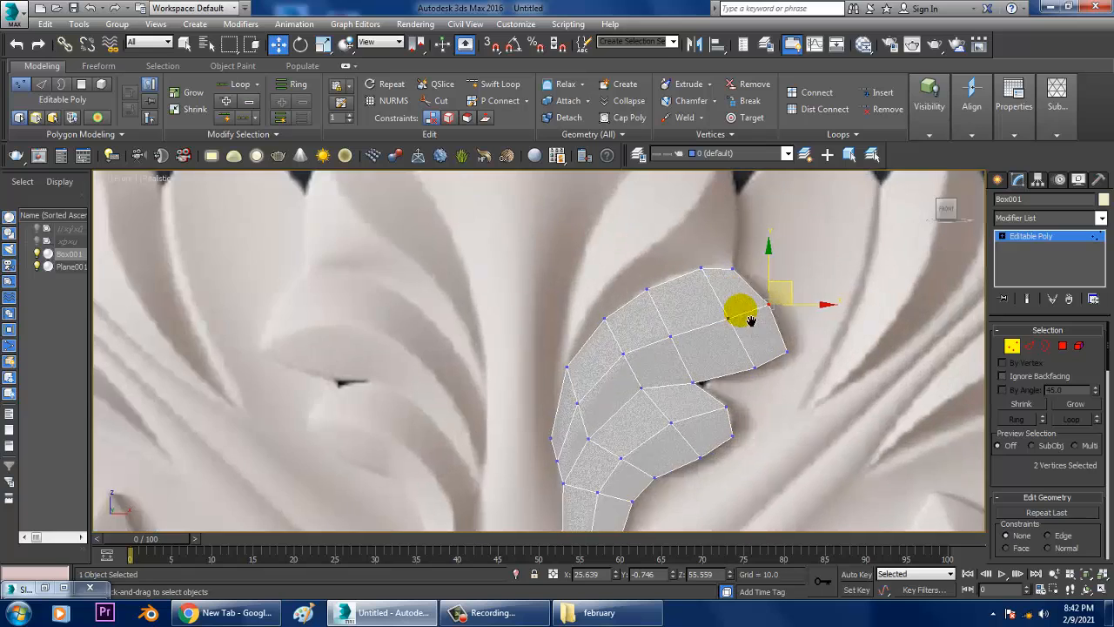
middle_drag(769, 333, 773, 339)
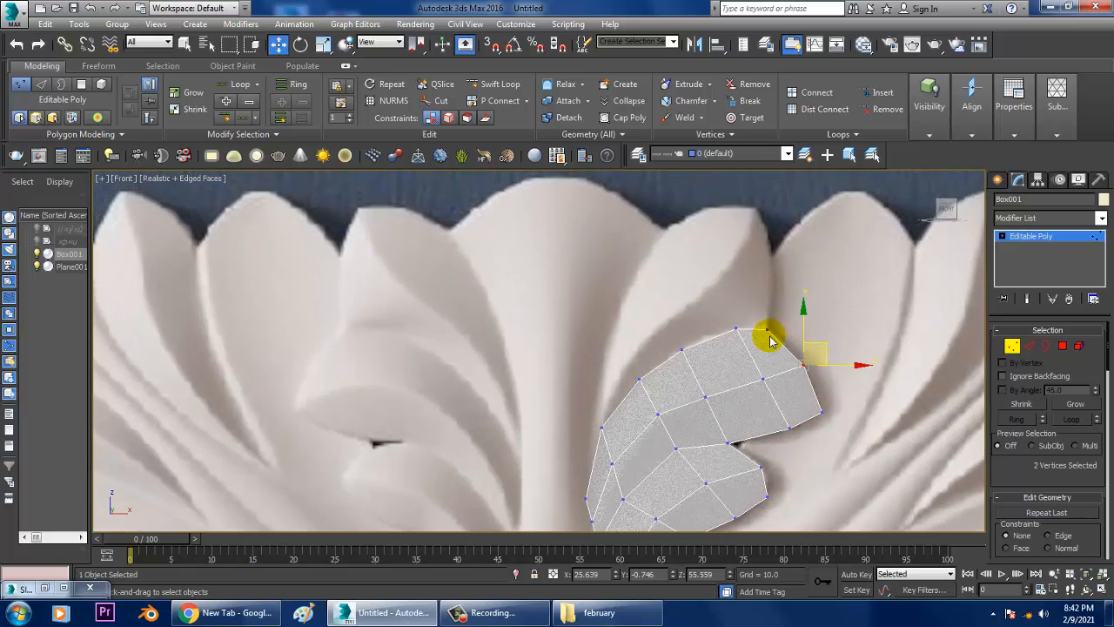
Step: In polygon mode, add a Swift Loop edge loop around the mesh's side thickness in the Perspective viewport
click(1063, 347)
key(alt+w)
middle_click(853, 435)
key(alt+w)
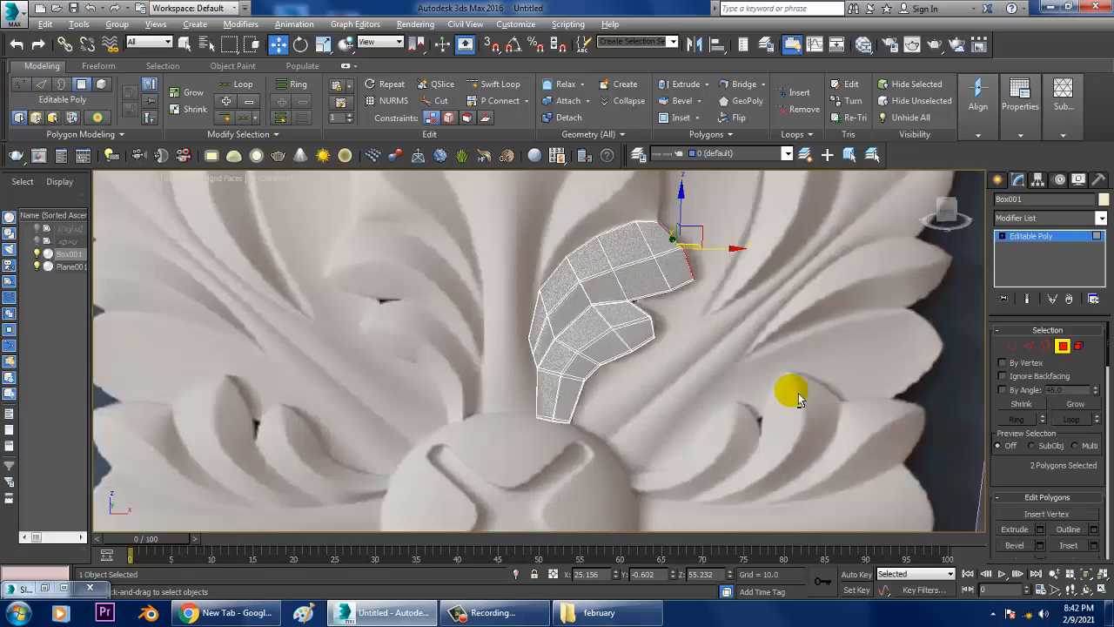
alt+middle_drag(793, 390, 683, 327)
scroll(609, 316, up, 5)
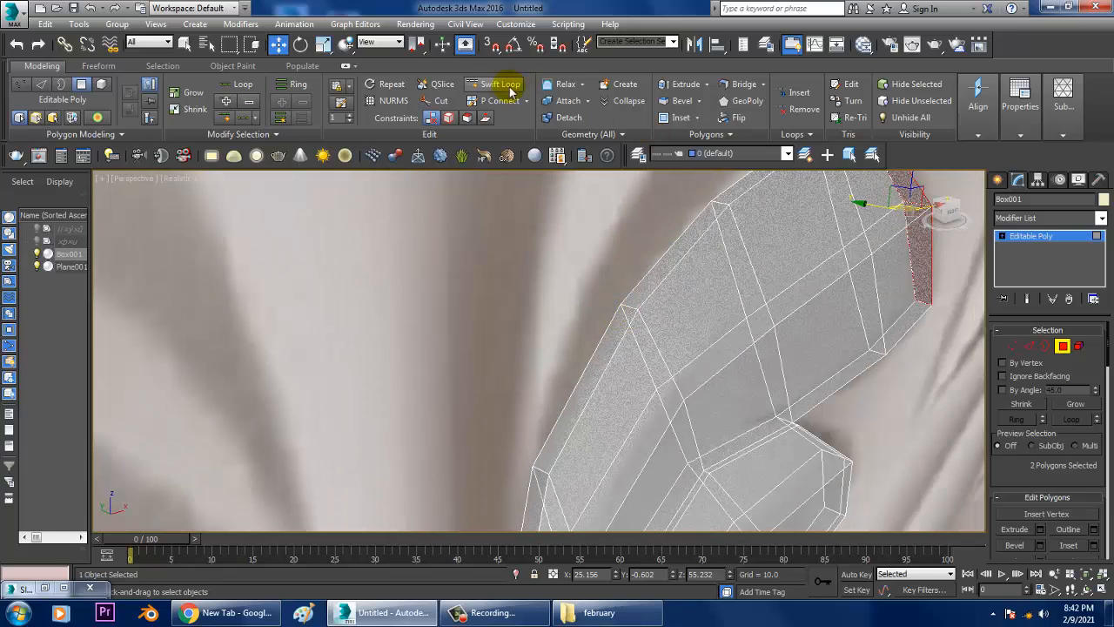
click(496, 84)
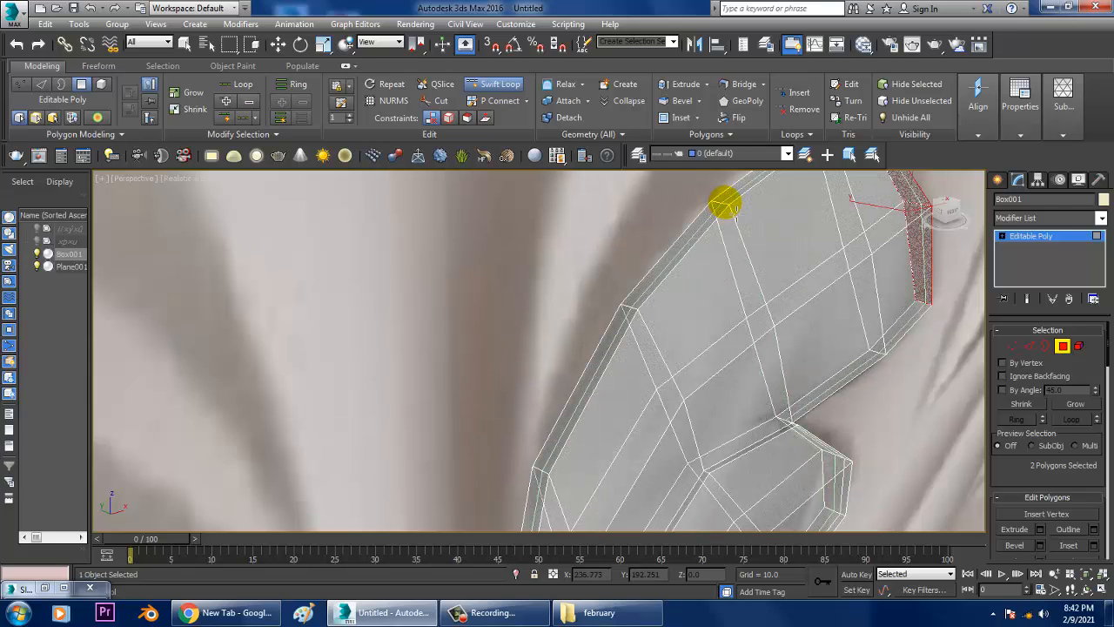
click(727, 206)
click(726, 204)
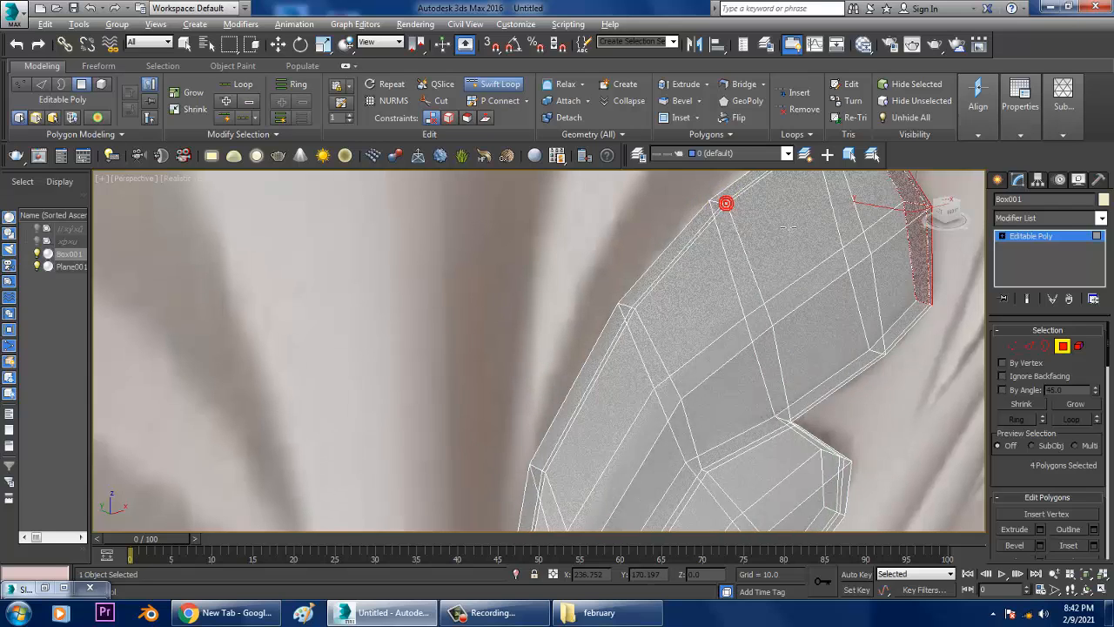
right_click(769, 232)
Step: Select the four rear side polygons along the upper edge of the leaf strip
alt+middle_drag(726, 204, 774, 324)
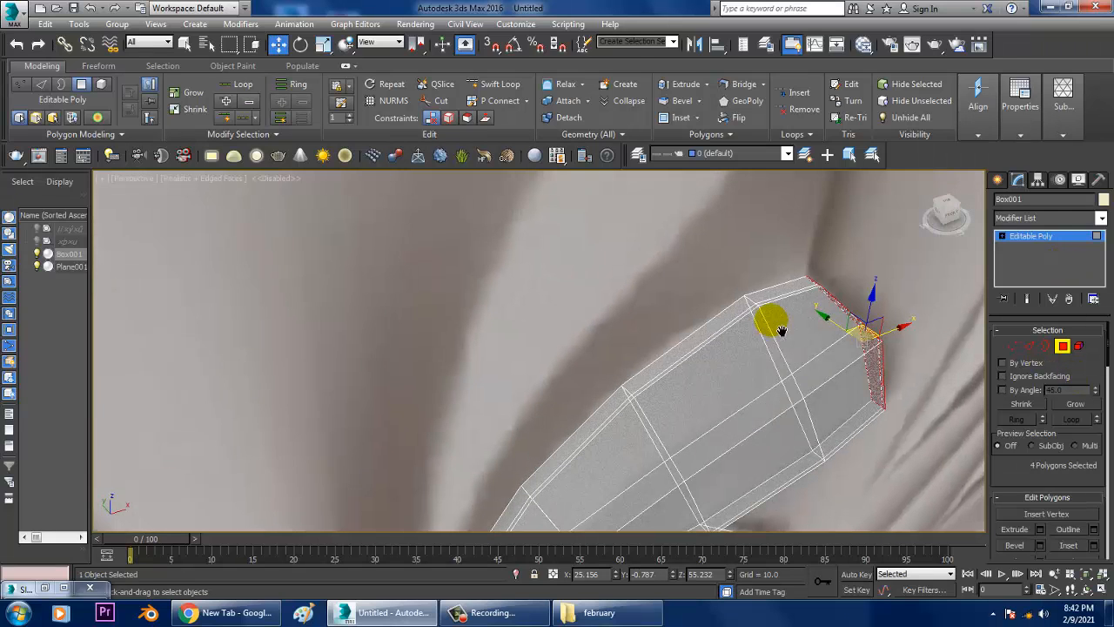
click(727, 328)
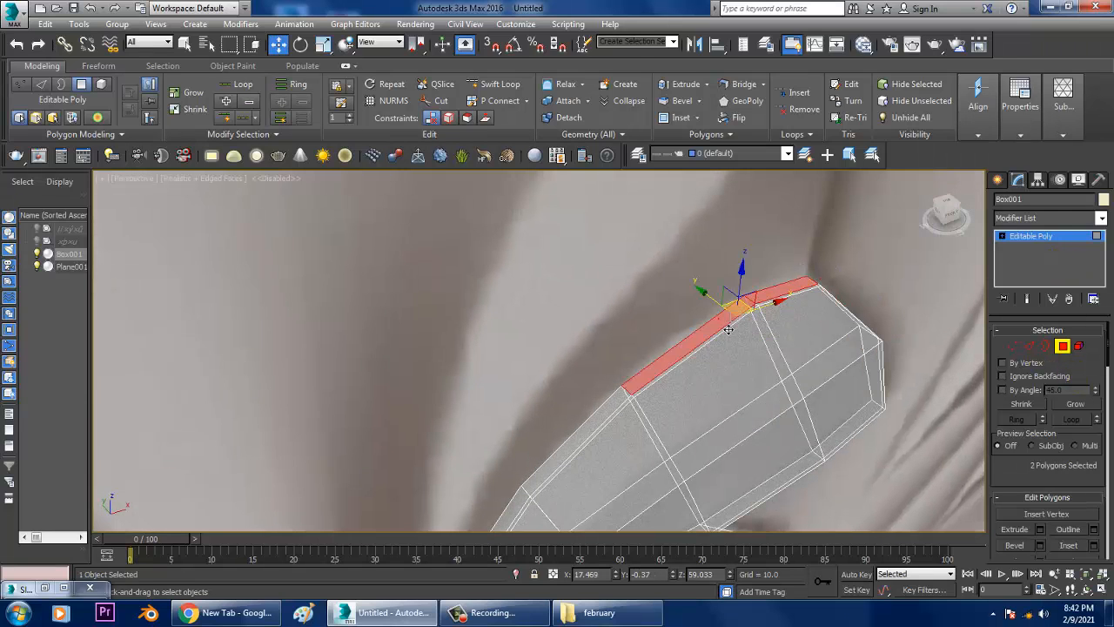
ctrl+click(607, 416)
alt+middle_drag(607, 415, 613, 395)
ctrl+click(567, 398)
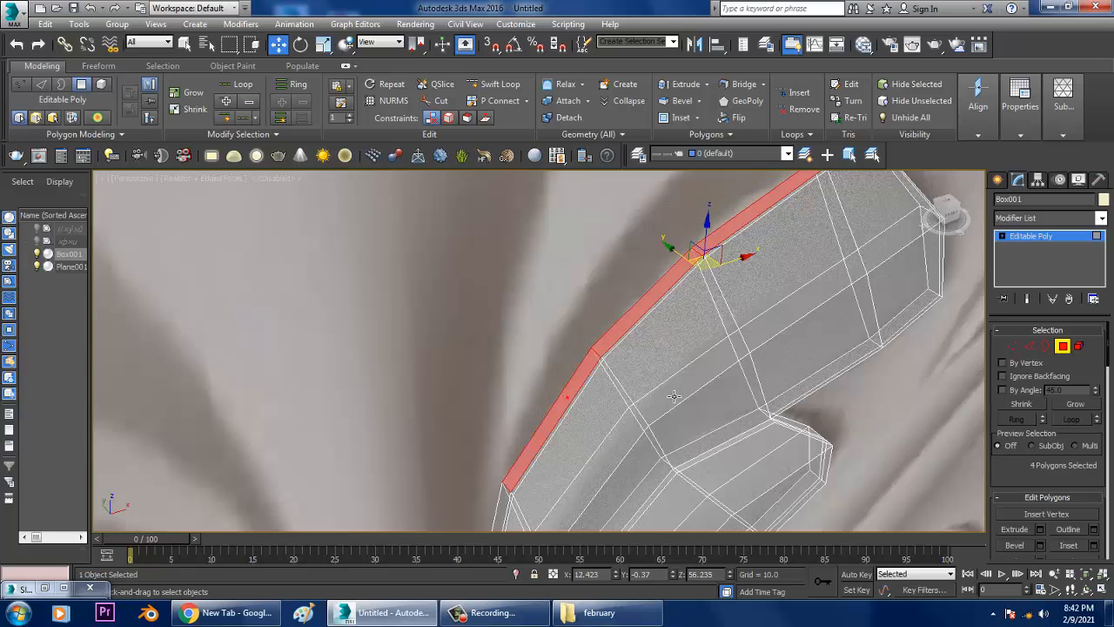
Step: In the Front viewport, extrude the four selected side polygons toward the topmost leaf
key(alt+w)
middle_drag(886, 401, 875, 398)
middle_click(901, 260)
key(alt+w)
middle_drag(733, 331, 781, 366)
scroll(813, 272, up, 2)
key(alt+w)
middle_drag(889, 391, 838, 445)
middle_drag(871, 292, 754, 290)
key(alt+w)
scroll(818, 235, down, 5)
scroll(753, 288, down, 3)
scroll(762, 319, up, 2)
scroll(761, 320, up, 2)
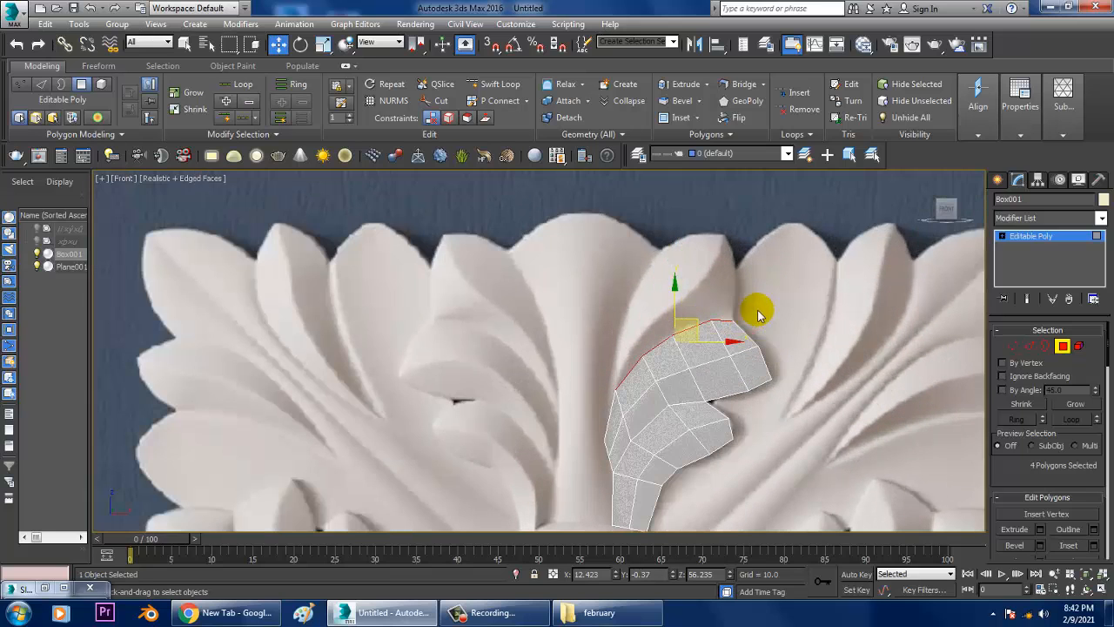
click(1040, 531)
click(545, 398)
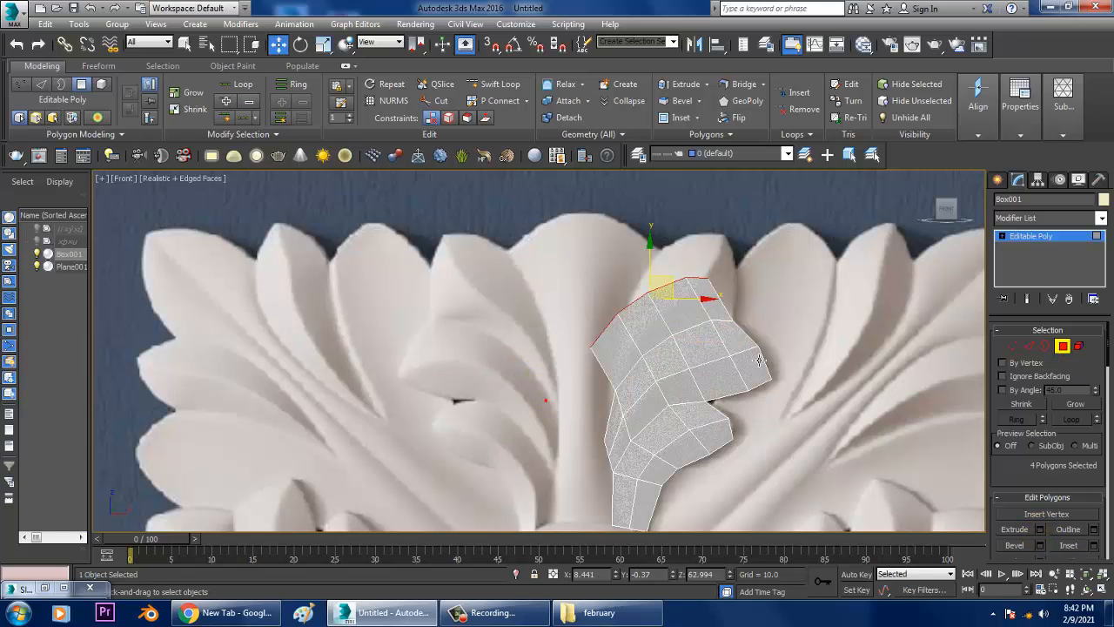
scroll(758, 331, up, 5)
scroll(748, 322, down, 4)
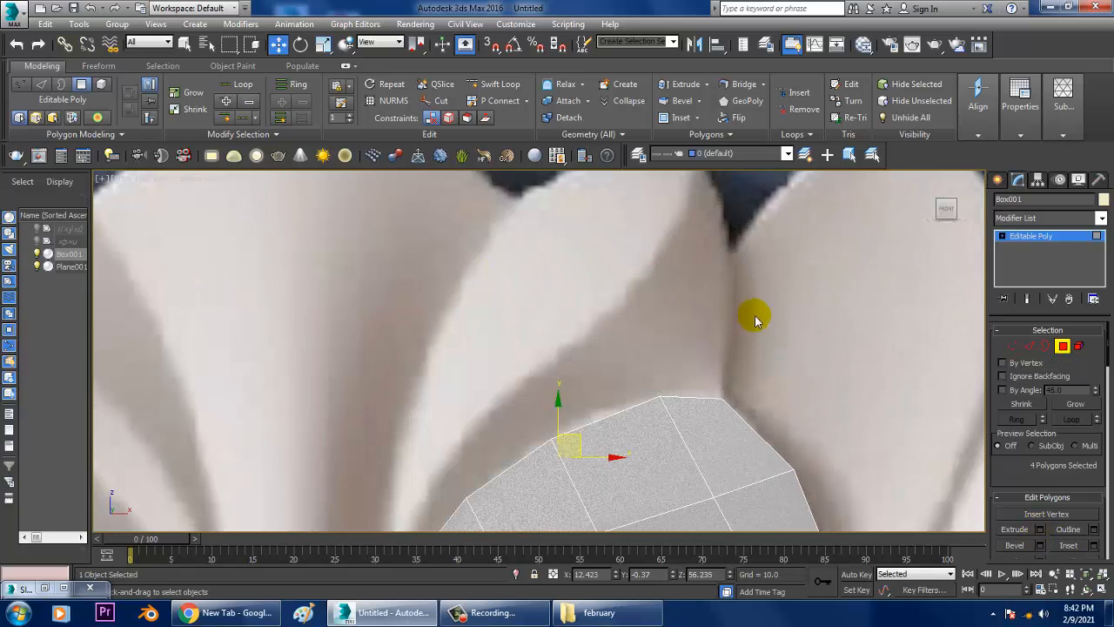
click(1040, 530)
click(546, 399)
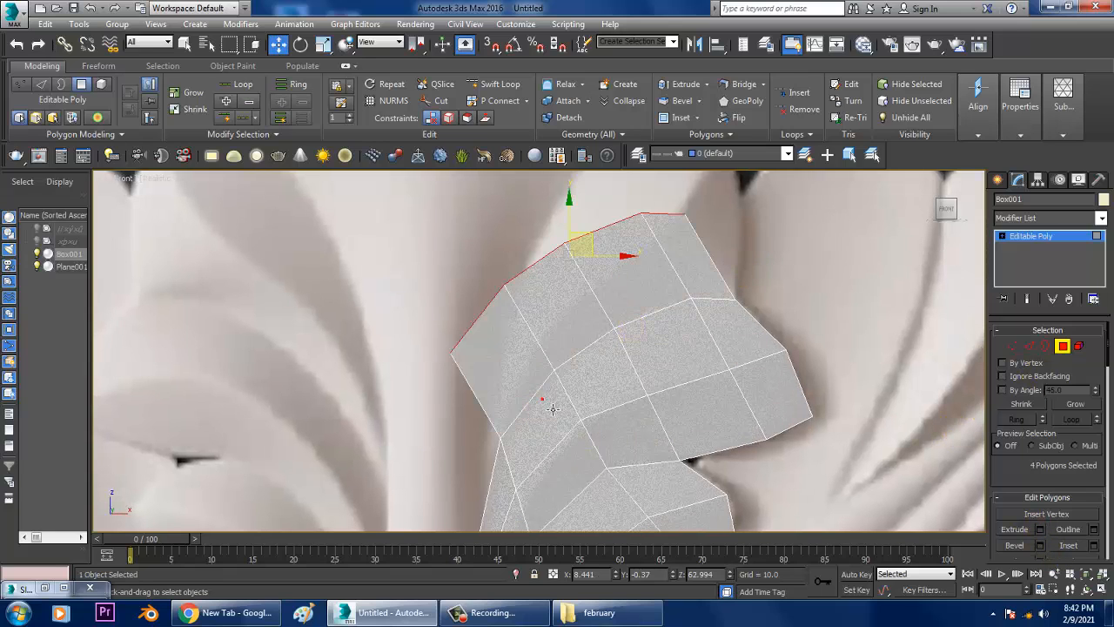
Step: In vertex mode in the Front viewport, move the extruded section's inner-edge vertices outward onto the topmost leaf's reference outline
key(1)
middle_drag(487, 336, 514, 336)
drag(448, 311, 502, 359)
drag(489, 339, 543, 414)
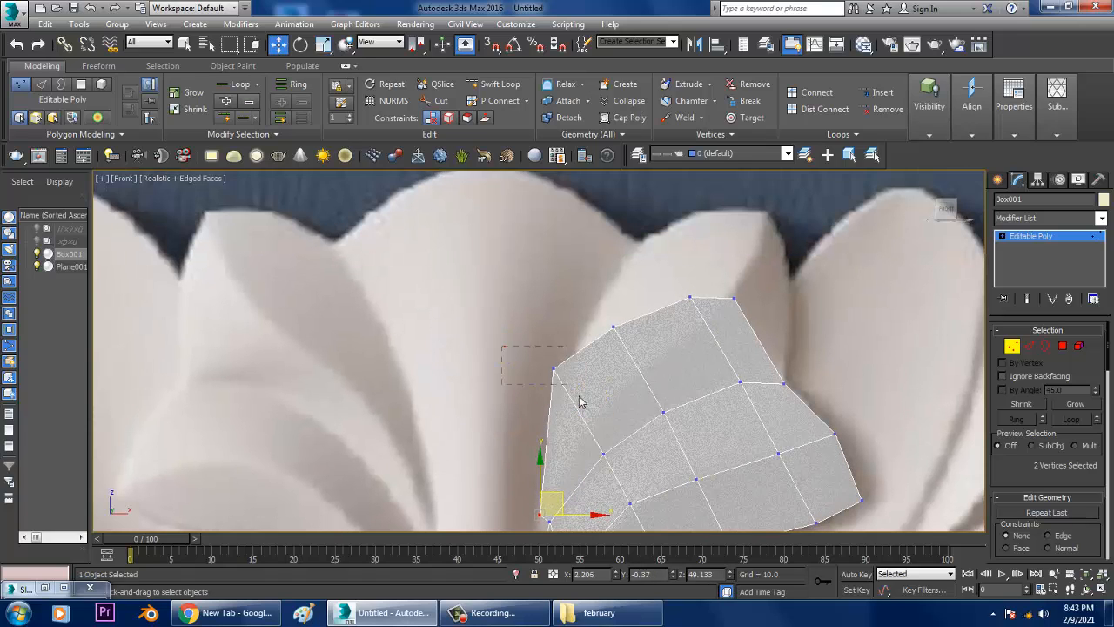
click(573, 375)
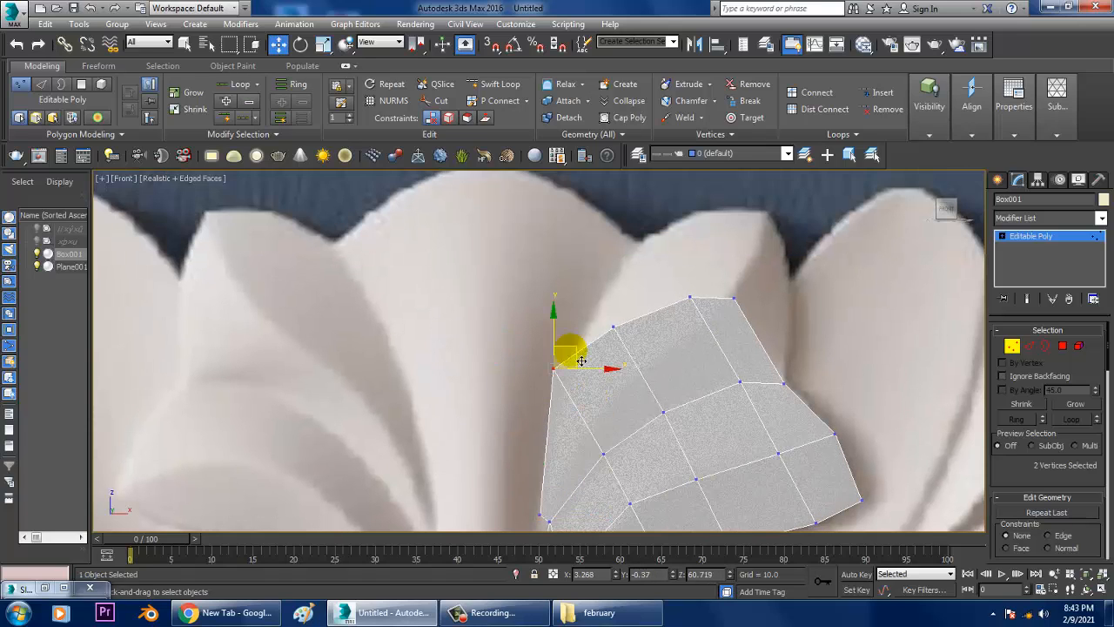
drag(594, 363, 675, 230)
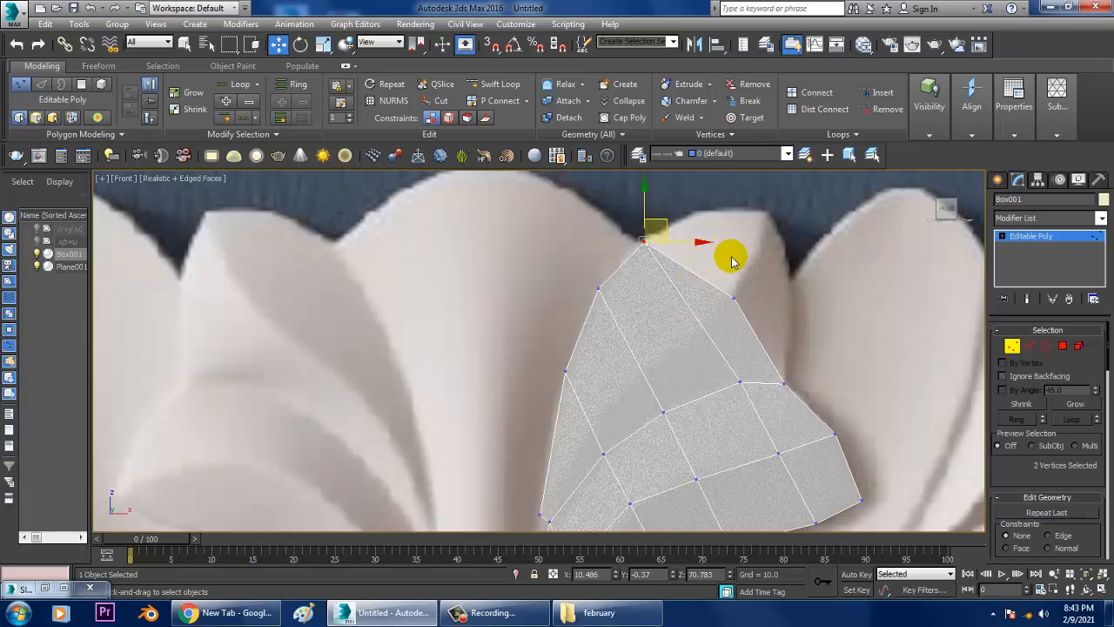
Step: Move the outer corner vertices of the extruded section up to the topmost leaf's tip
drag(761, 334, 759, 328)
drag(763, 290, 787, 203)
middle_drag(820, 296, 812, 220)
middle_drag(790, 266, 809, 288)
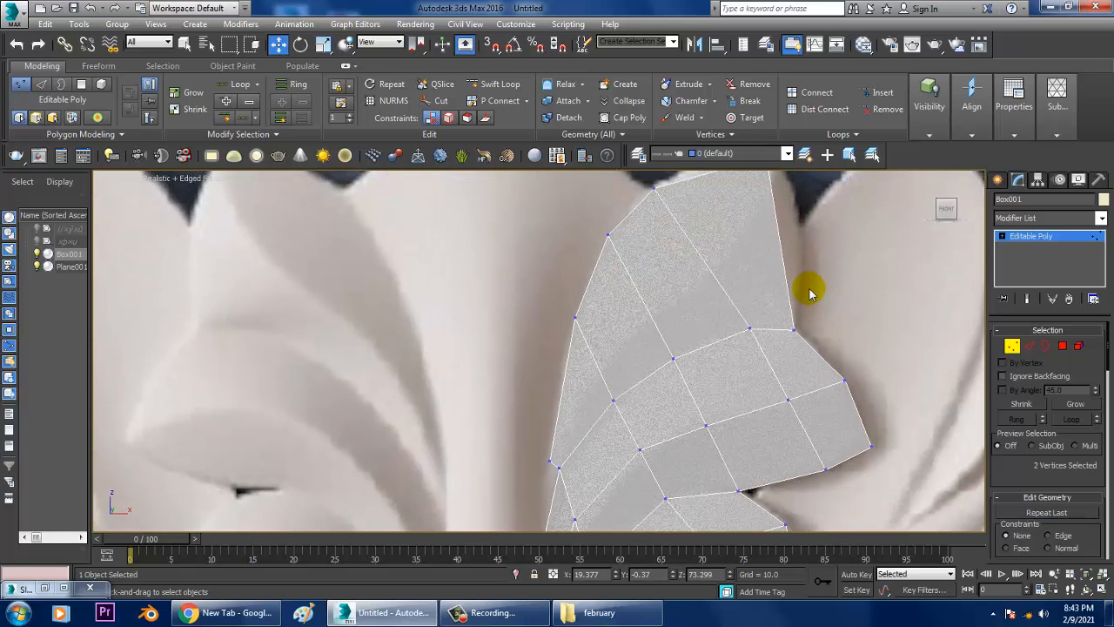
Step: Add a Swift Loop edge loop across the middle of the topmost leaf's extruded section
click(493, 87)
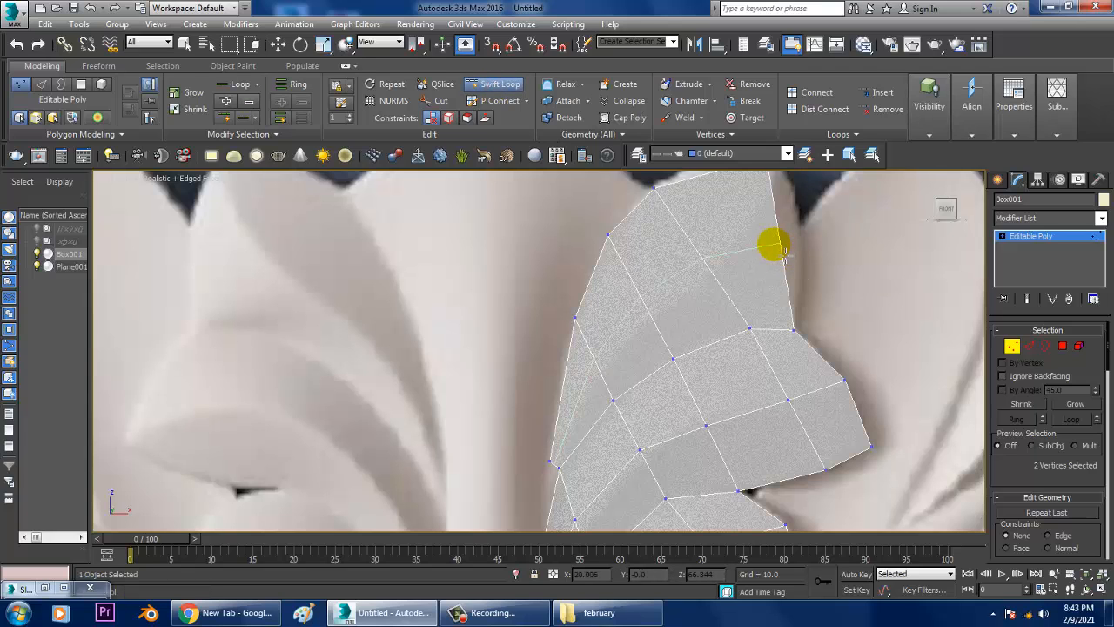
click(780, 246)
right_click(775, 249)
middle_drag(789, 250, 780, 261)
Step: In vertex mode, move the new loop's outer end vertices outward to follow the topmost leaf's outer edge
key(1)
key(1)
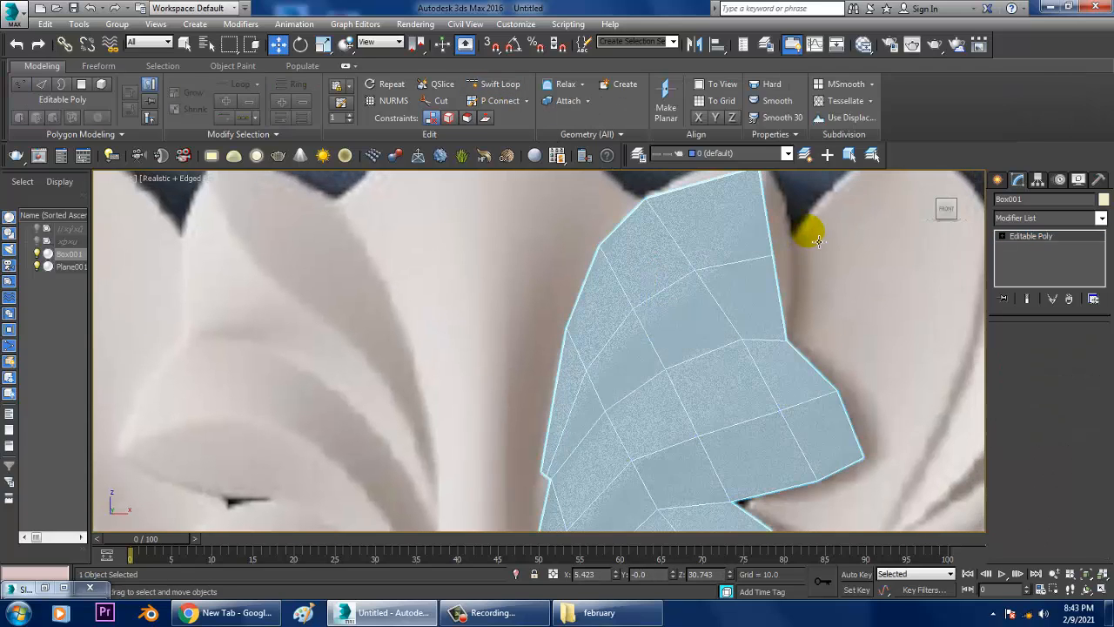
mouse_move(819, 237)
mouse_down()
mouse_move(758, 276)
mouse_move(830, 234)
mouse_up()
middle_drag(771, 284, 750, 348)
scroll(784, 243, down, 2)
middle_drag(733, 250, 741, 318)
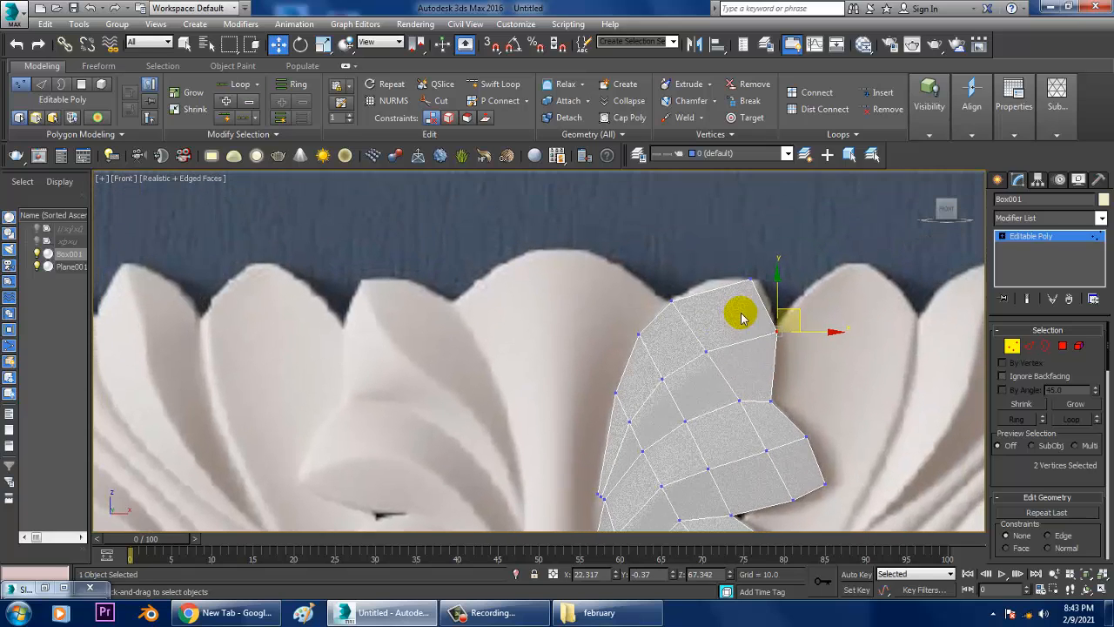
Step: Add a lengthwise Swift Loop edge loop through the outer column of polygons at the topmost leaf's tip
scroll(741, 318, up, 2)
click(503, 84)
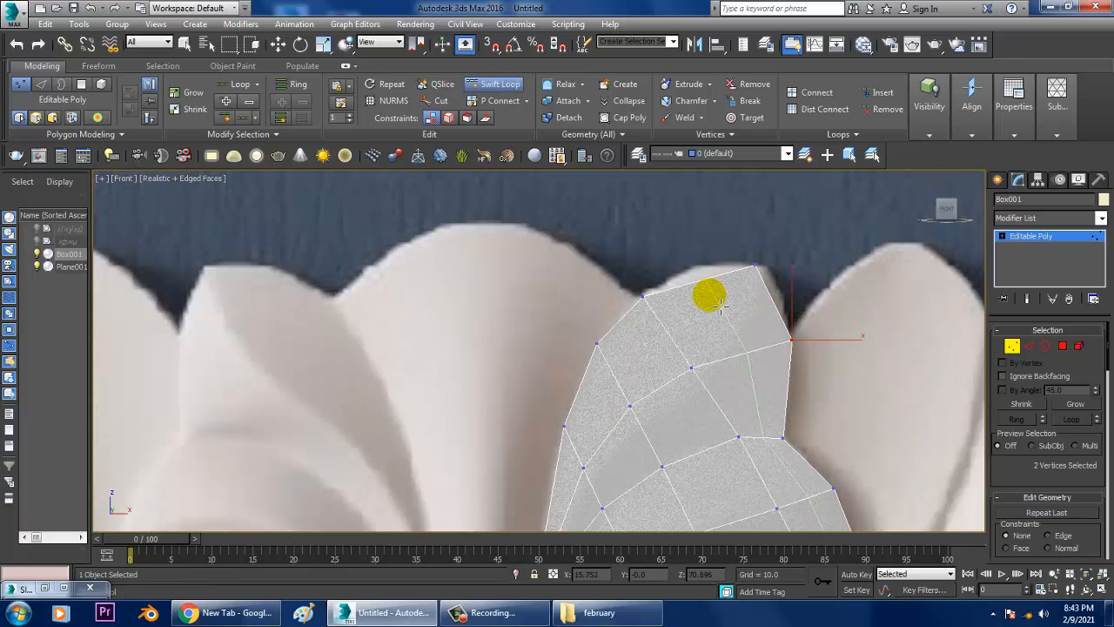
right_click(720, 305)
middle_drag(738, 291, 740, 308)
key(1)
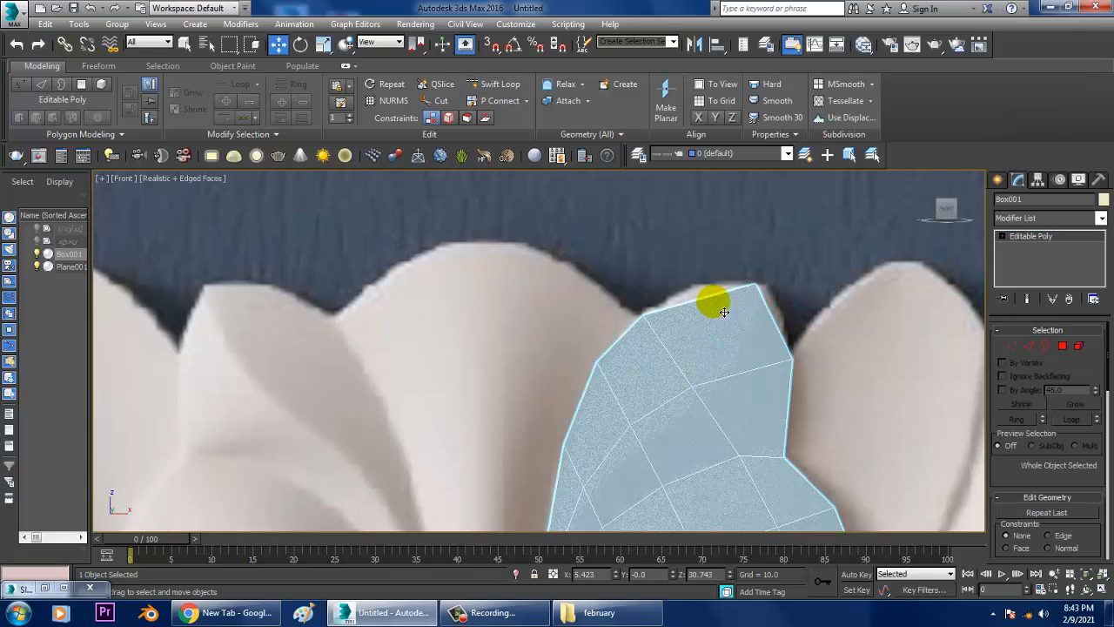
click(488, 84)
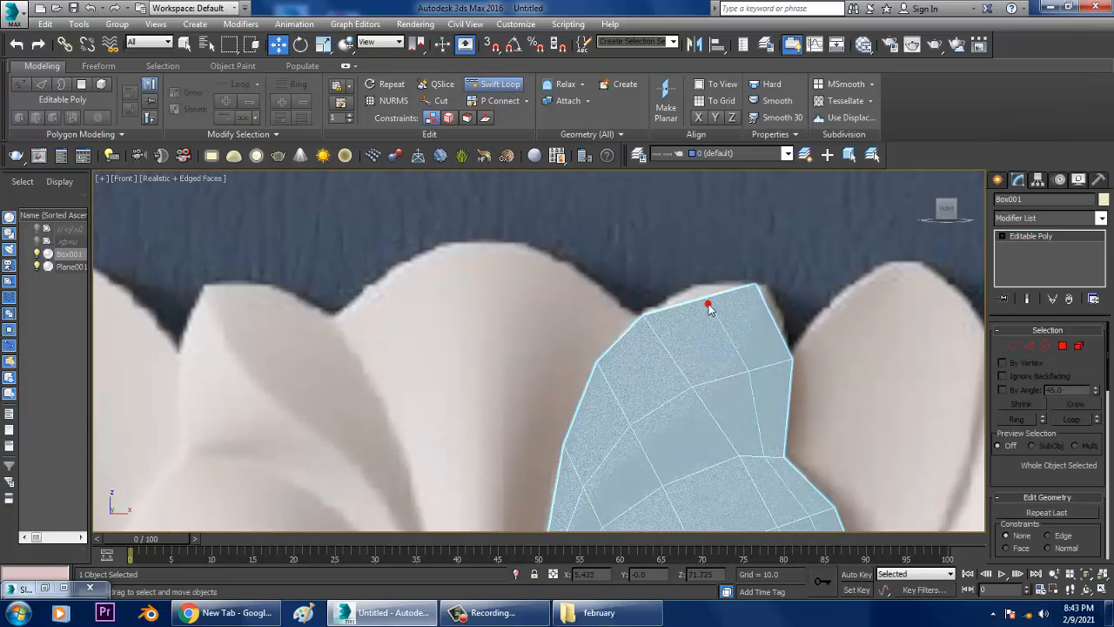
right_click(833, 313)
Step: Adjust the vertices along the topmost leaf's tip edge to match the reference outline
middle_drag(833, 313, 844, 316)
scroll(805, 313, up, 4)
key(1)
drag(598, 272, 773, 252)
Step: Save the scene to the Desktop as decor in 3ds Max (*.max) format
click(12, 14)
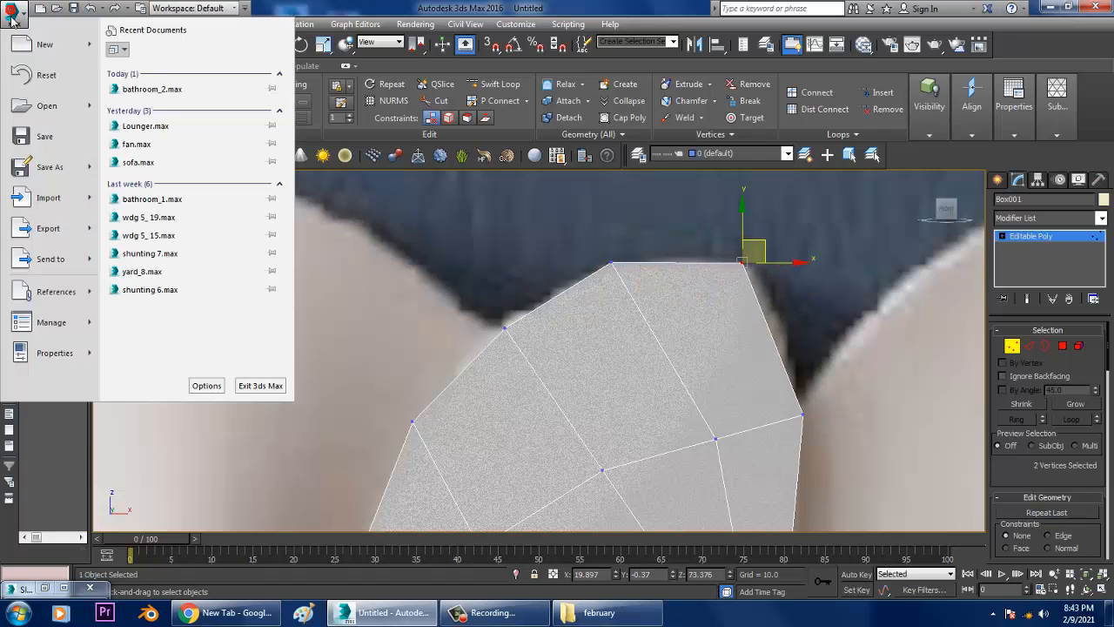
click(34, 169)
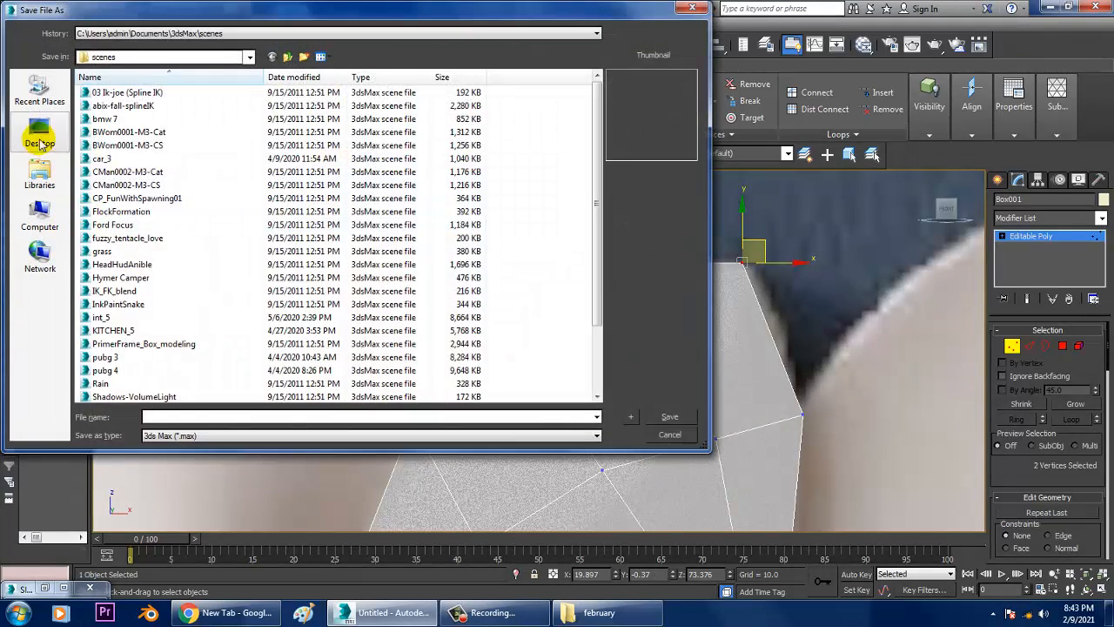
click(39, 135)
click(242, 415)
text(dec)
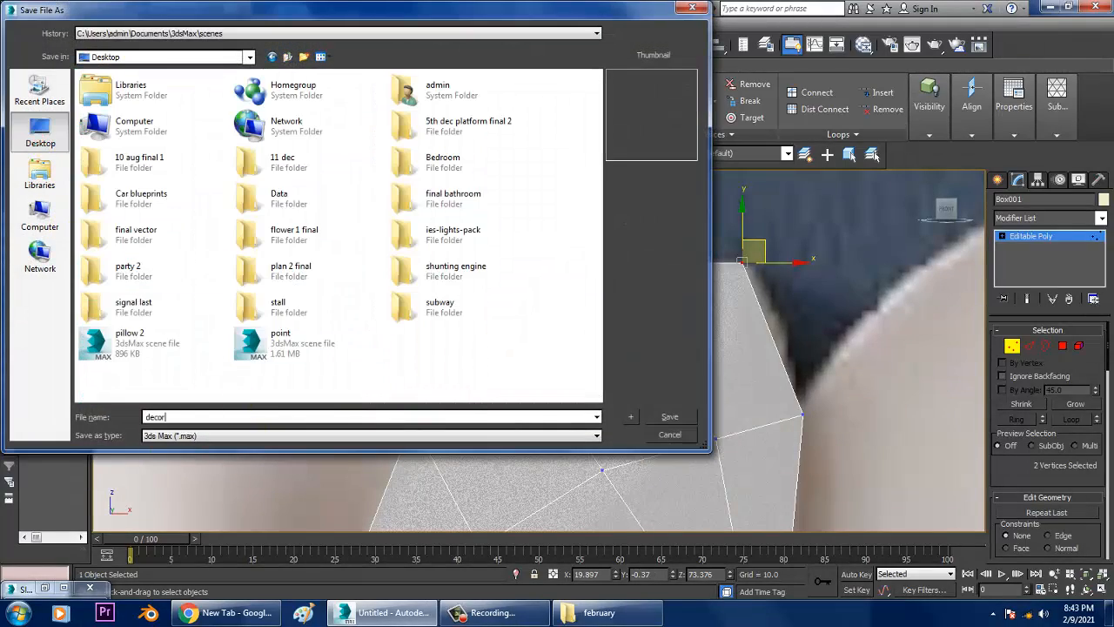
text(or)
key(Return)
Step: Move the whole leaf mesh sideways to compare it with the reference carving, and undo the move
scroll(653, 455, down, 5)
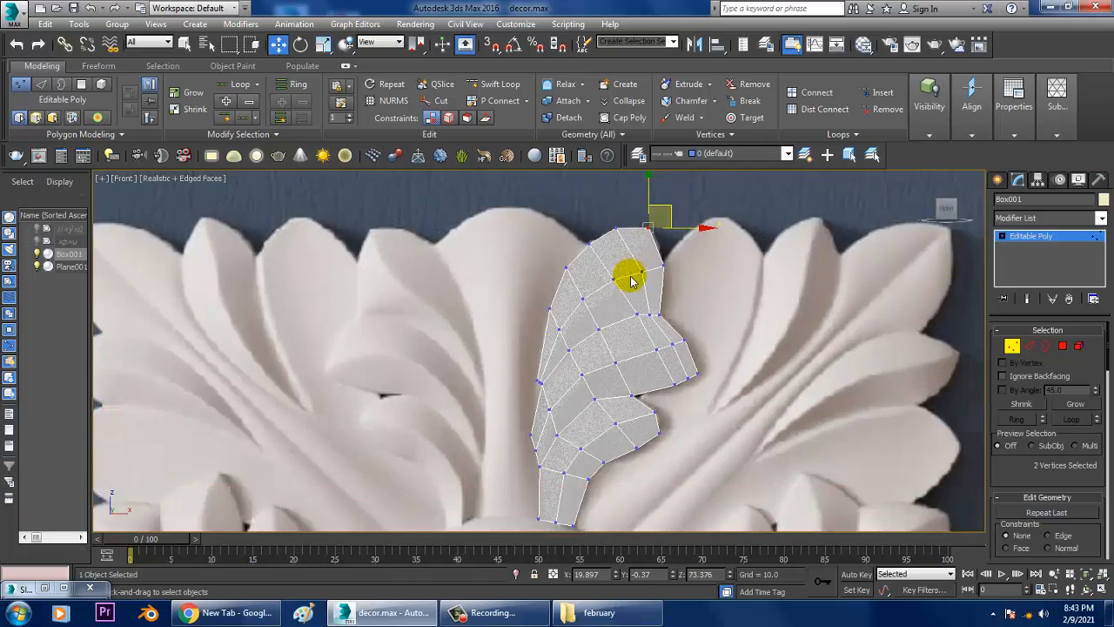
scroll(632, 281, up, 5)
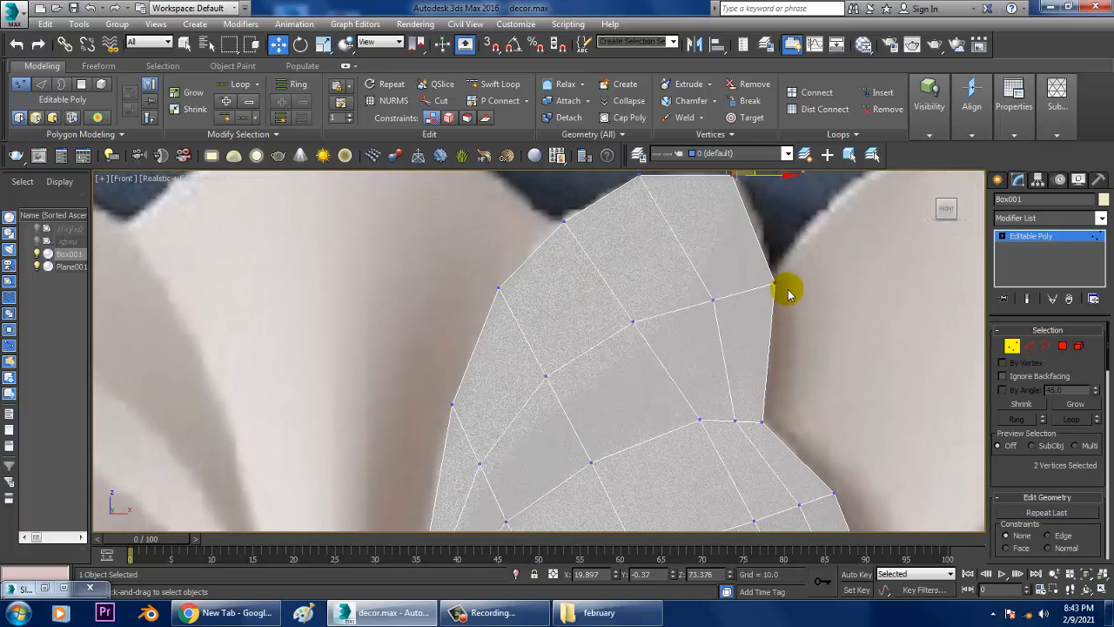
click(1035, 238)
scroll(557, 368, down, 6)
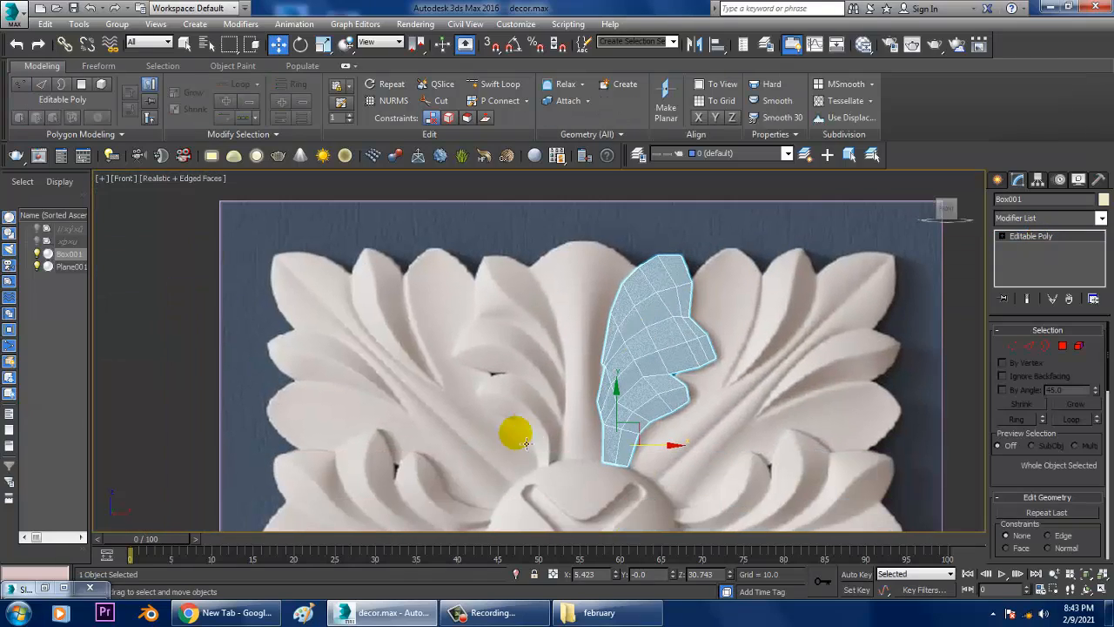
drag(686, 454, 744, 456)
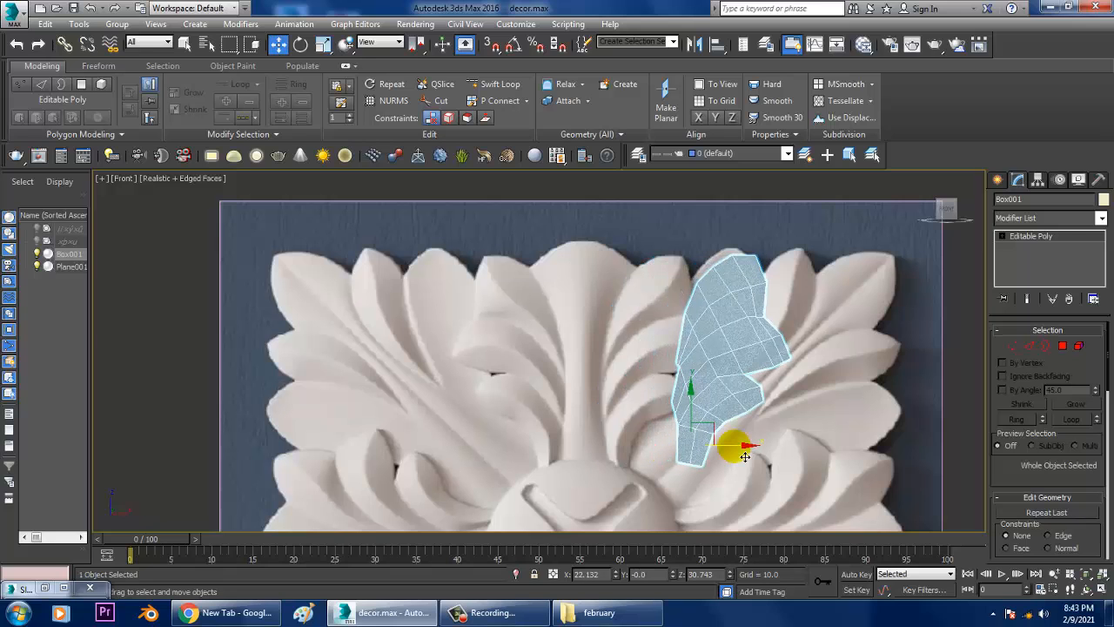
key(ctrl+z)
scroll(691, 314, up, 3)
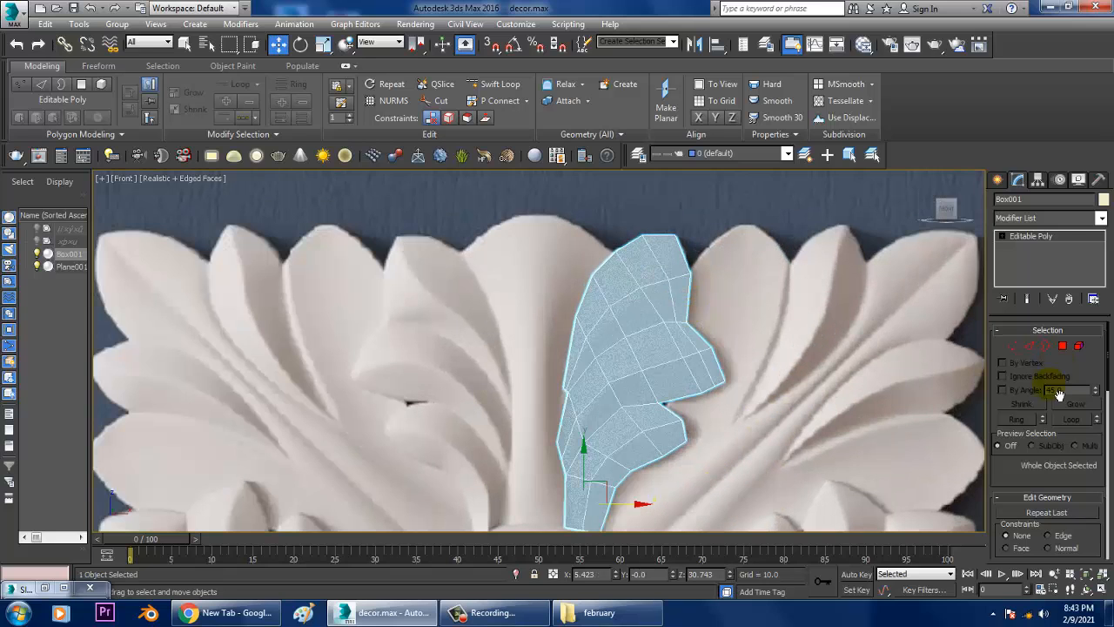
Step: Select the five edges of the curved loop across the topmost leaf and move them about -0.54 along Y in the Perspective viewport
click(1028, 347)
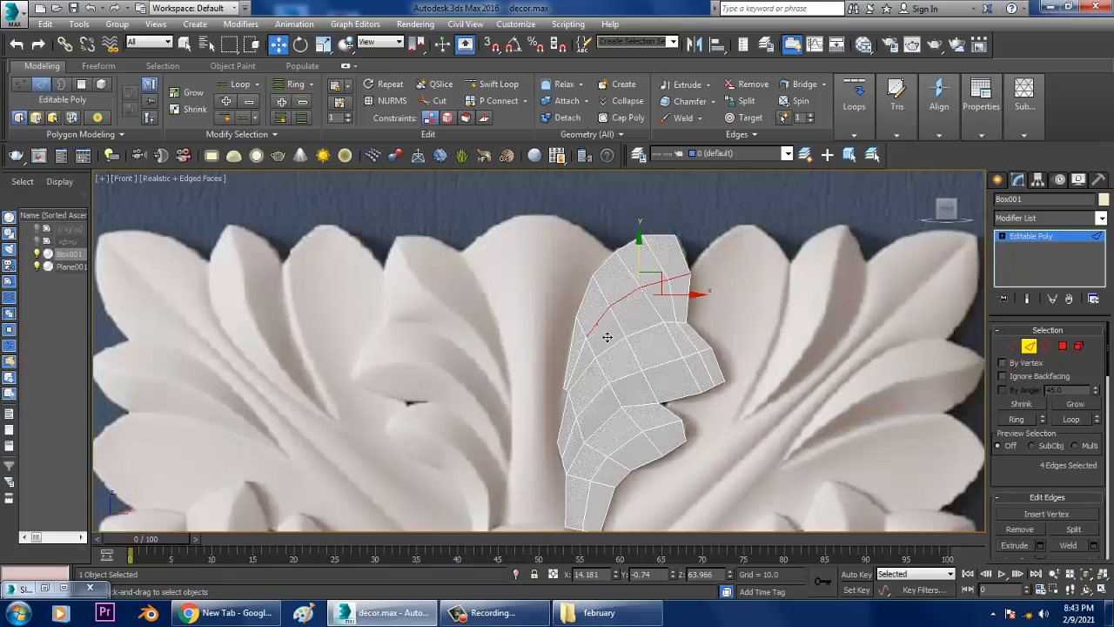
ctrl+click(585, 372)
key(alt+w)
click(576, 368)
key(alt+w)
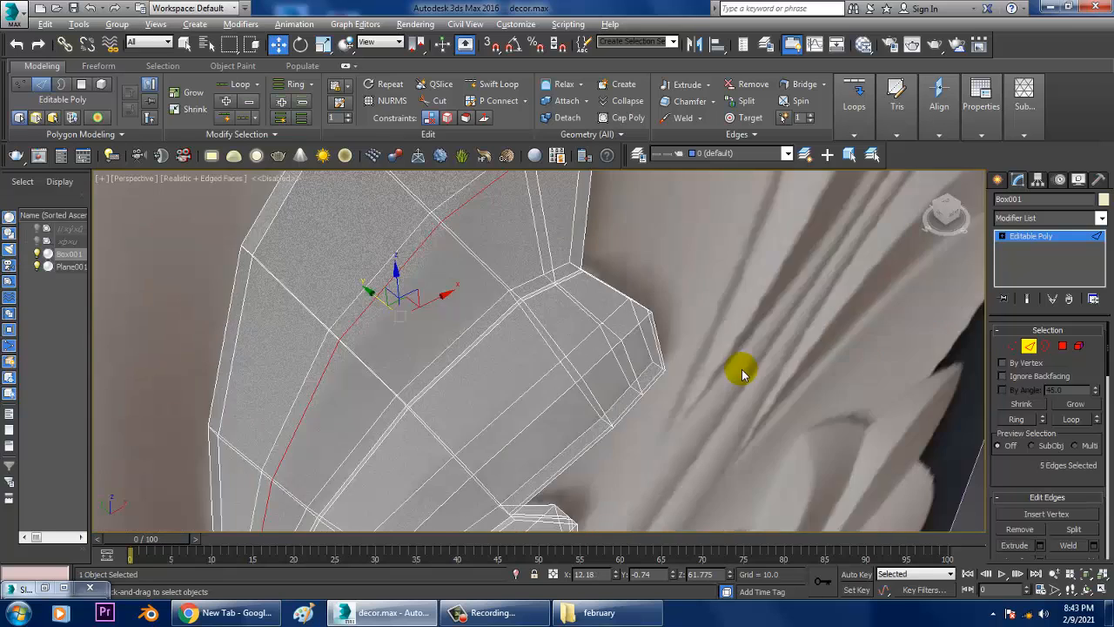
alt+middle_drag(741, 373, 449, 348)
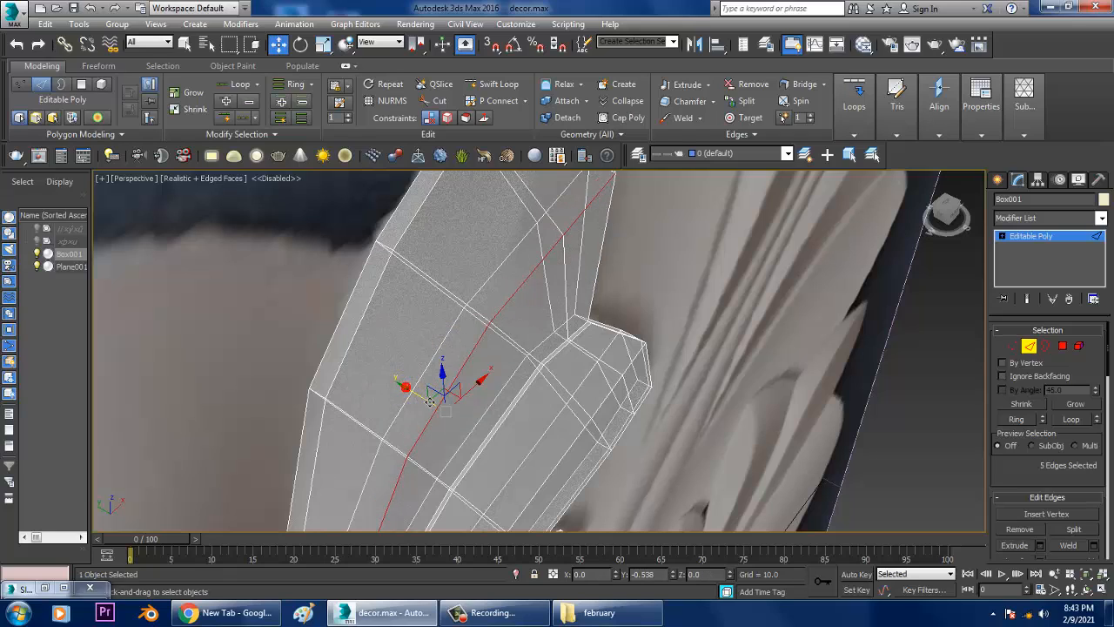
alt+middle_drag(632, 298, 658, 357)
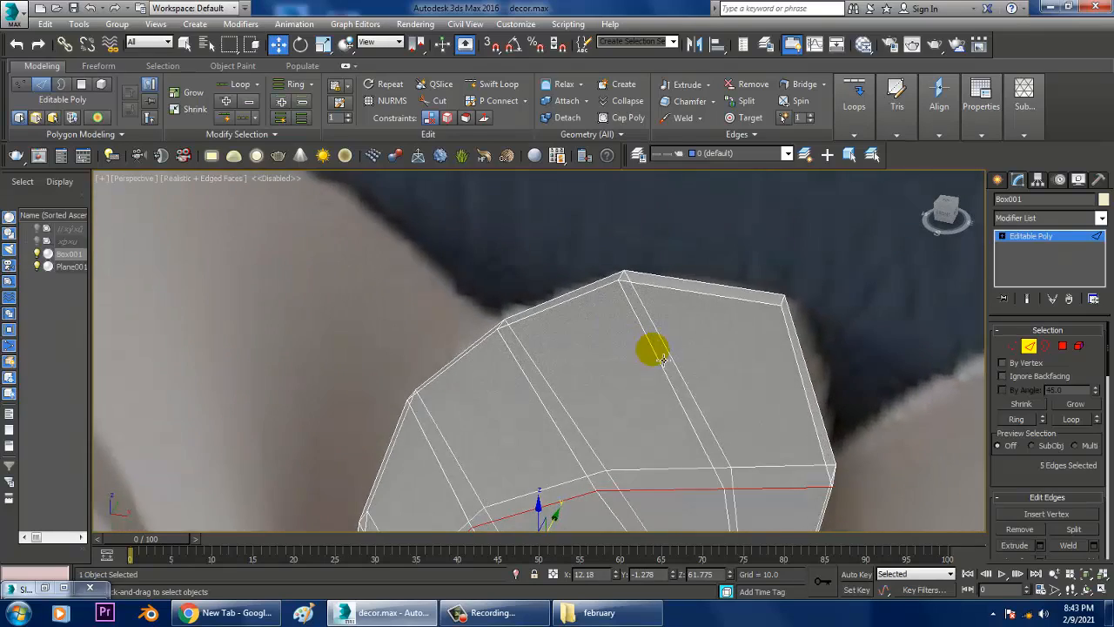
Step: Examine the topmost leaf's shape against the reference carving in the Front viewport
key(alt+w)
middle_drag(818, 282, 779, 265)
key(alt+w)
scroll(771, 228, down, 3)
middle_drag(662, 317, 742, 304)
scroll(694, 287, up, 2)
scroll(704, 271, down, 1)
middle_drag(704, 271, 751, 343)
scroll(743, 319, up, 2)
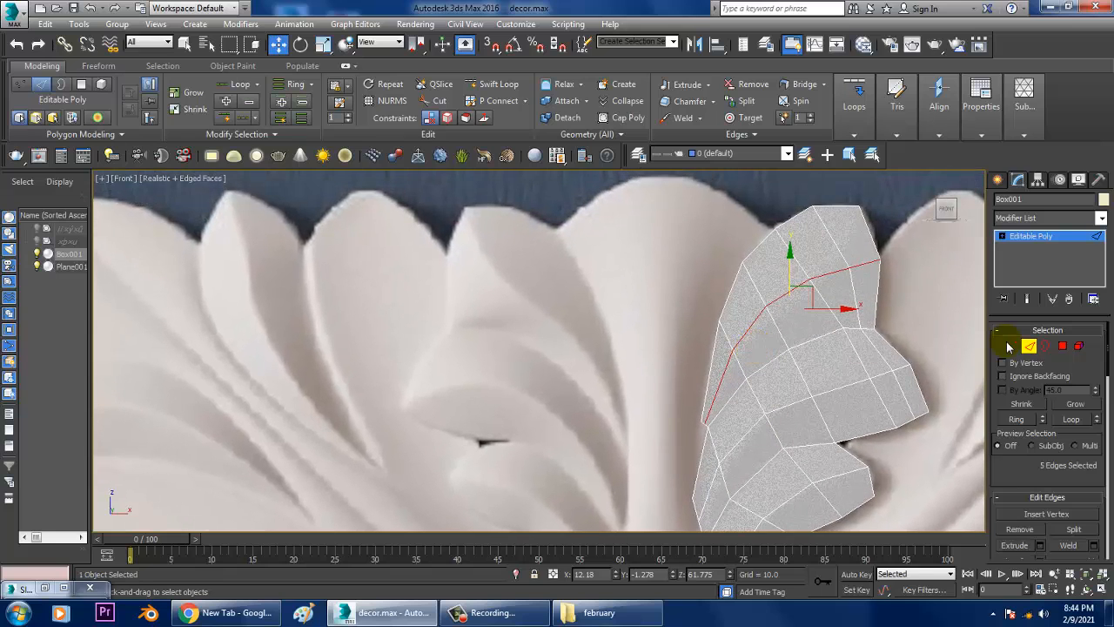
middle_drag(827, 314, 791, 300)
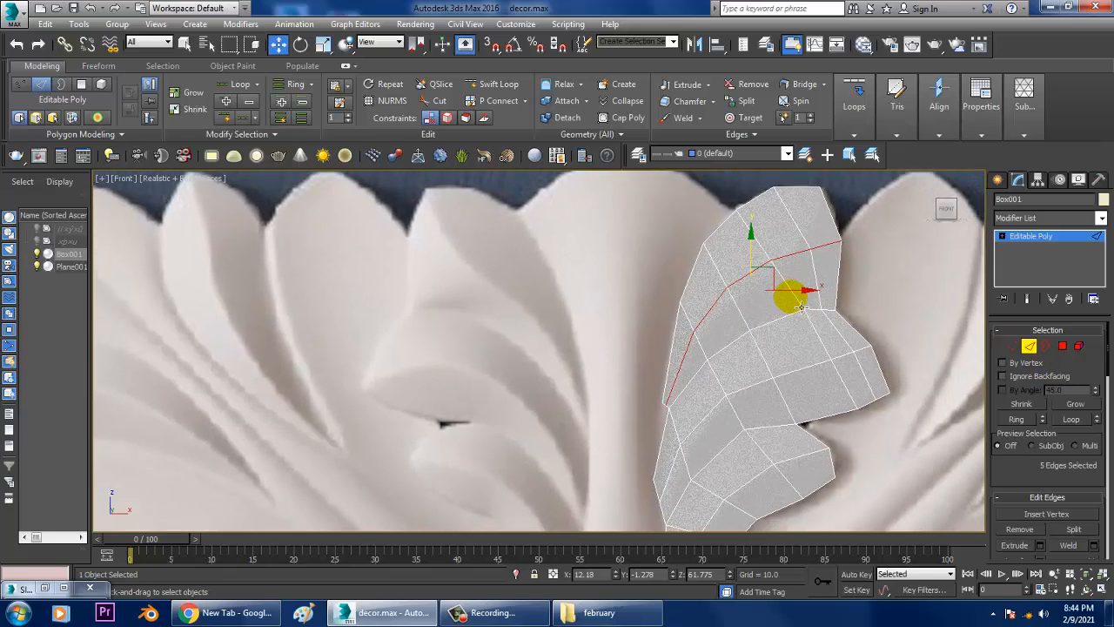
Step: In polygon mode, select the eleven side polygons along the leaf mesh's inner edge beside the central stem
click(1061, 347)
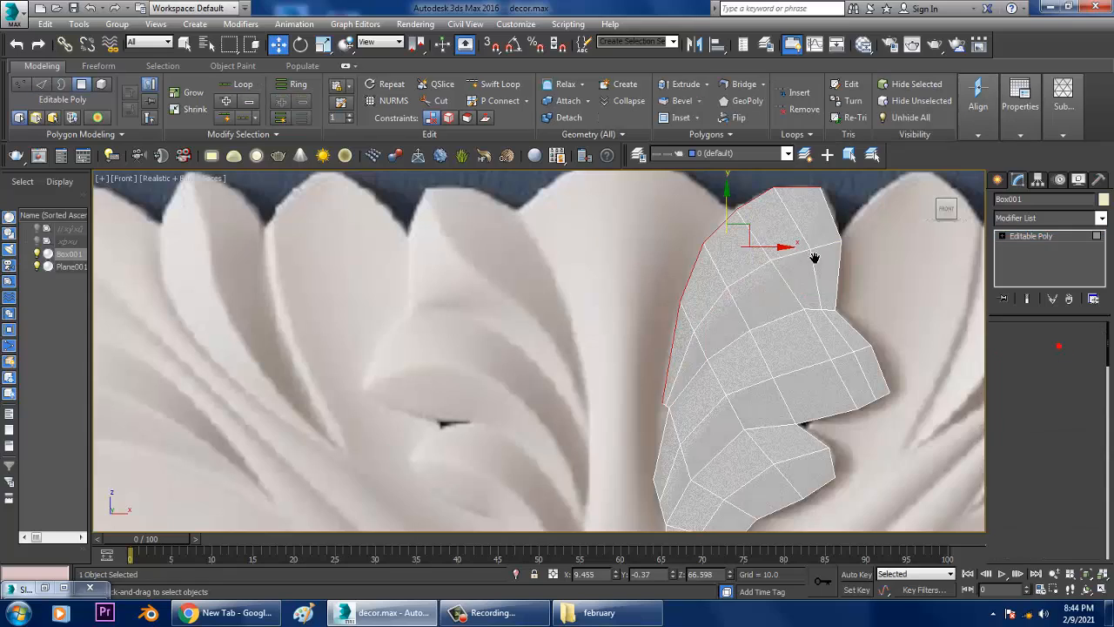
middle_drag(761, 211, 783, 251)
drag(886, 283, 886, 284)
middle_drag(857, 267, 822, 217)
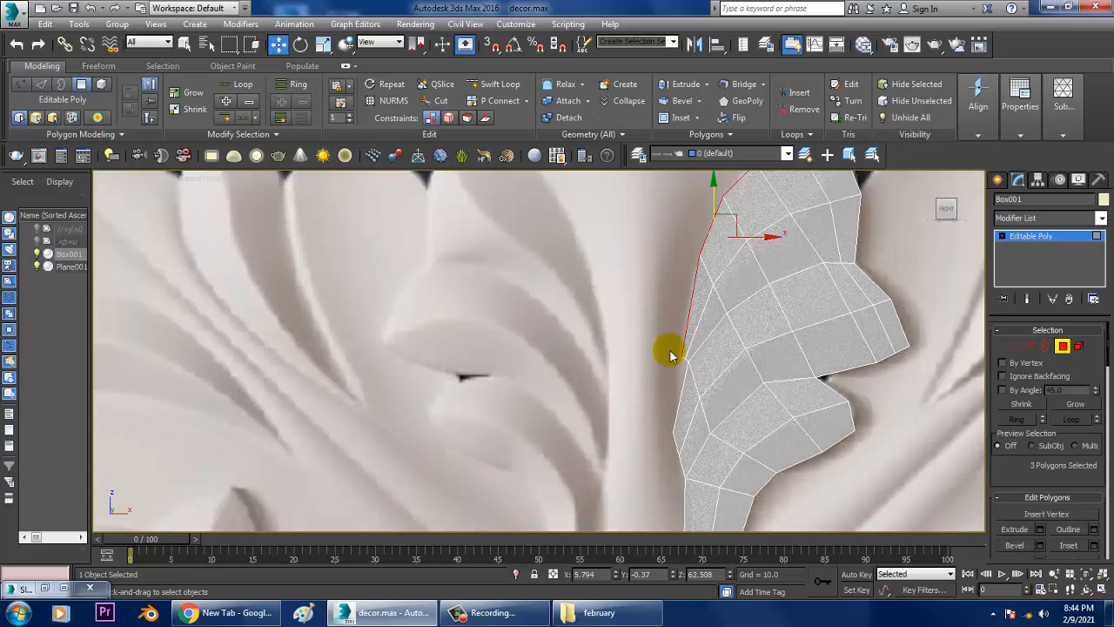
middle_drag(700, 392, 707, 372)
key(alt+w)
middle_drag(832, 517, 600, 423)
key(alt+w)
ctrl+click(612, 429)
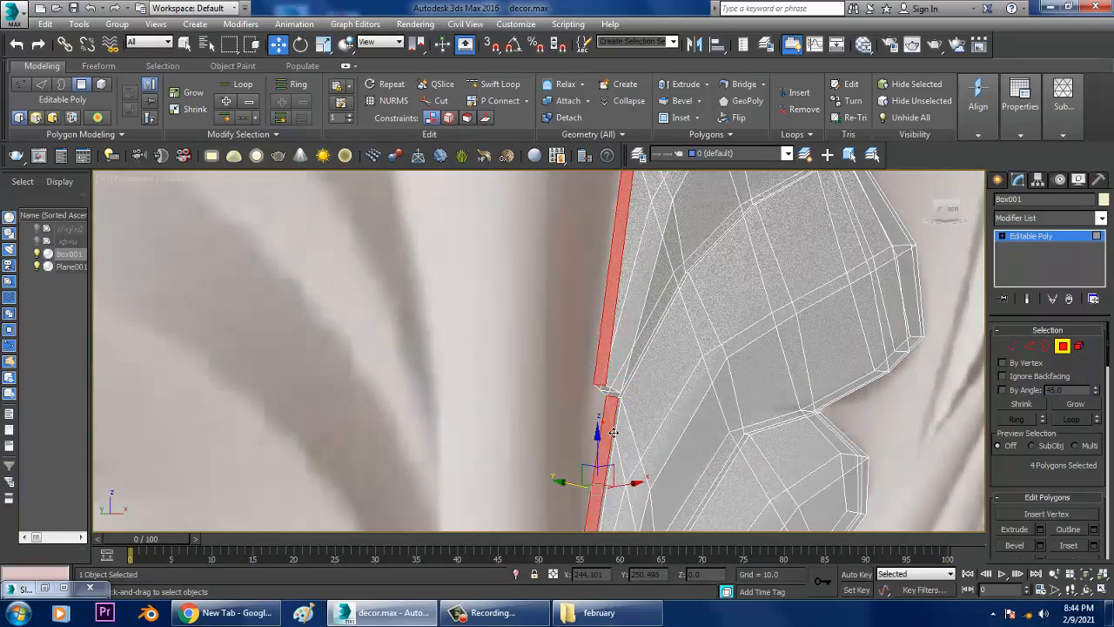
alt+middle_drag(675, 373, 709, 322)
key(alt+w)
key(alt+w)
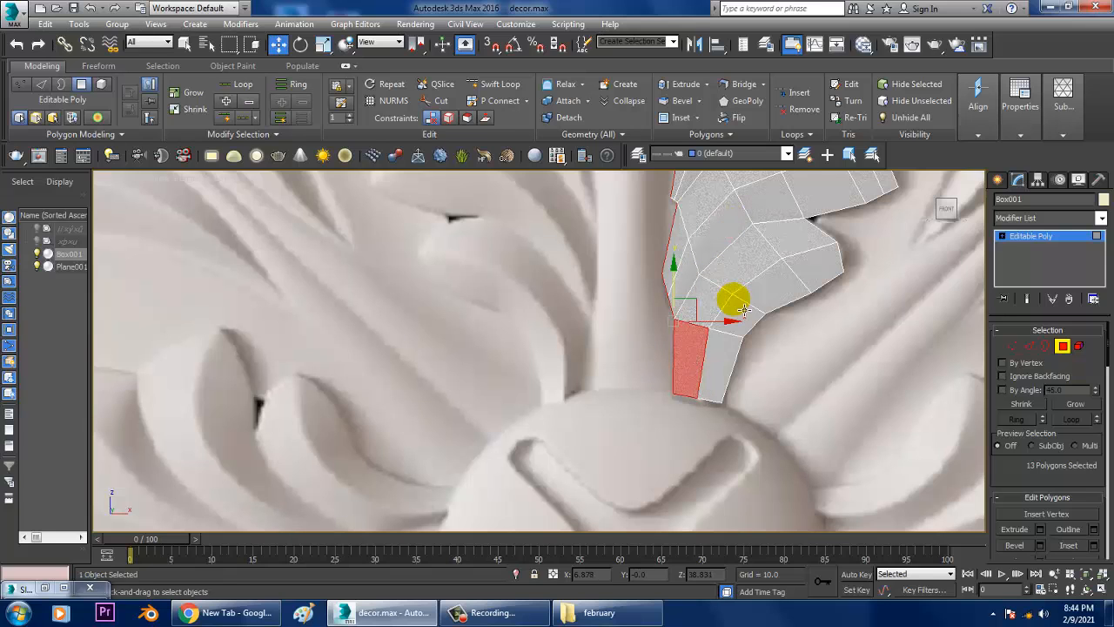
key(f)
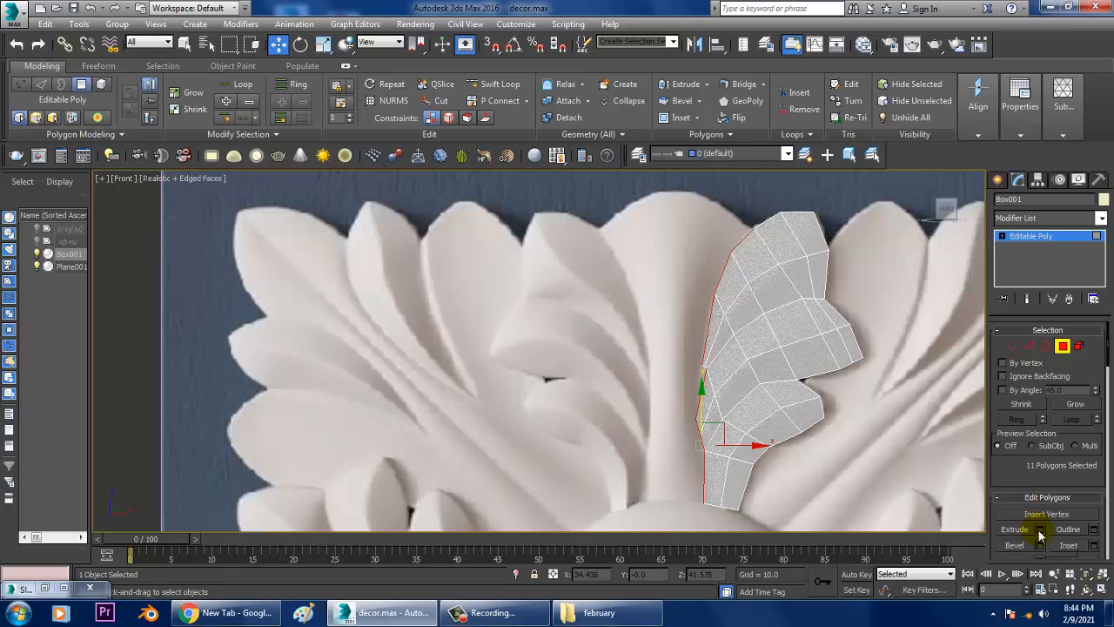
click(587, 399)
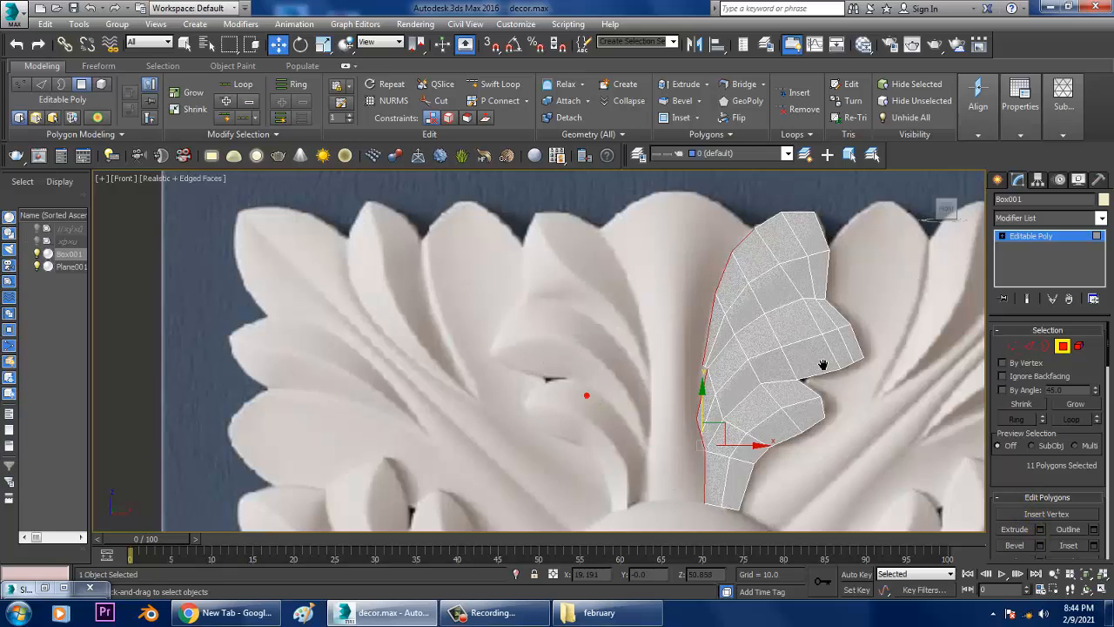
Step: Examine the notch in the leaf mesh's inner edge beside the central stem in the Front and Perspective viewports
scroll(718, 356, up, 8)
scroll(678, 358, up, 1)
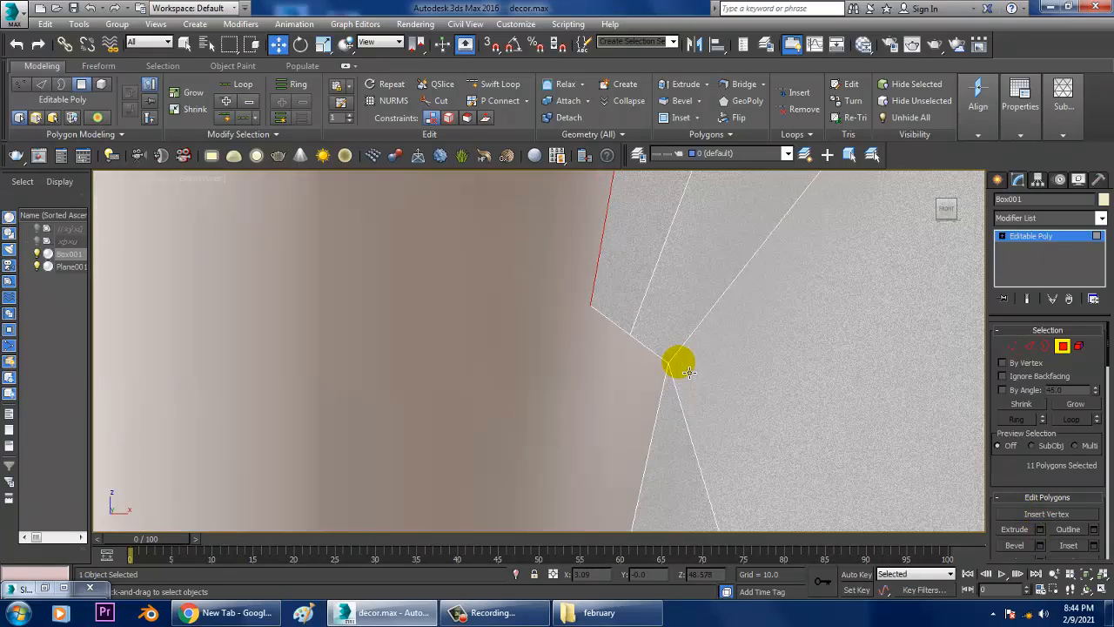
middle_drag(669, 356, 711, 310)
scroll(673, 367, down, 1)
scroll(663, 365, up, 1)
key(1)
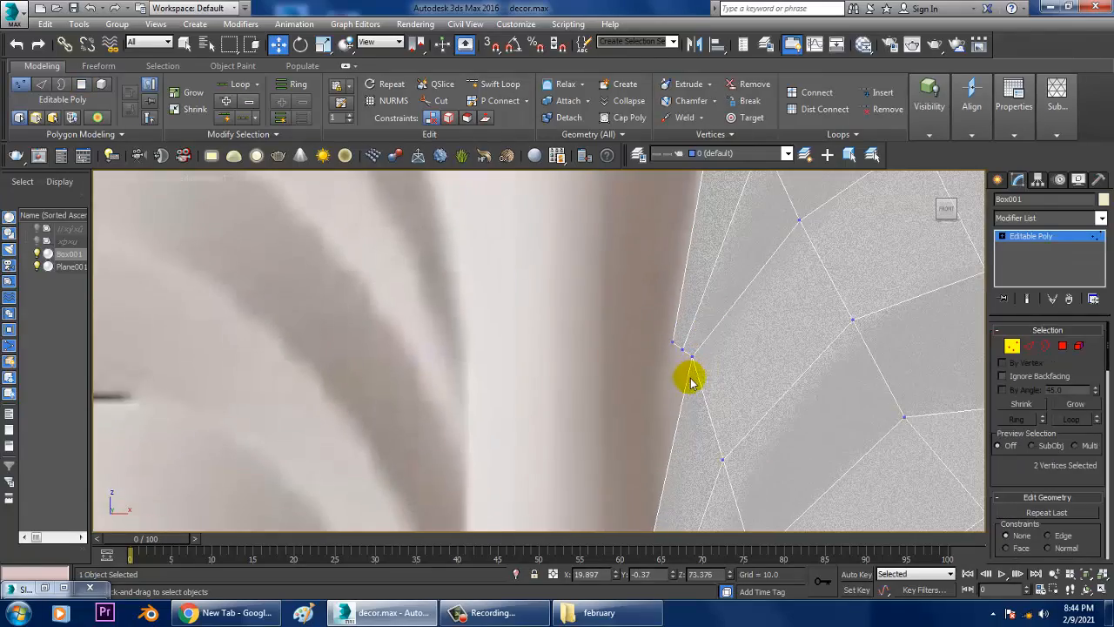
scroll(690, 375, up, 2)
middle_drag(690, 375, 714, 289)
scroll(694, 360, down, 1)
click(1053, 346)
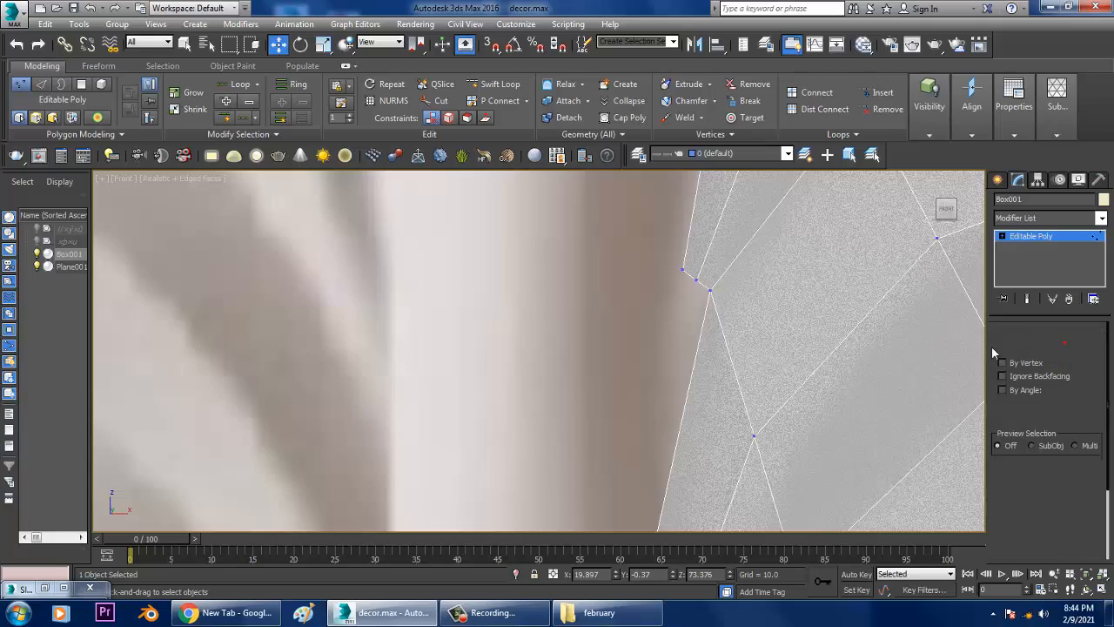
middle_drag(704, 350, 733, 364)
key(alt+w)
middle_click(793, 448)
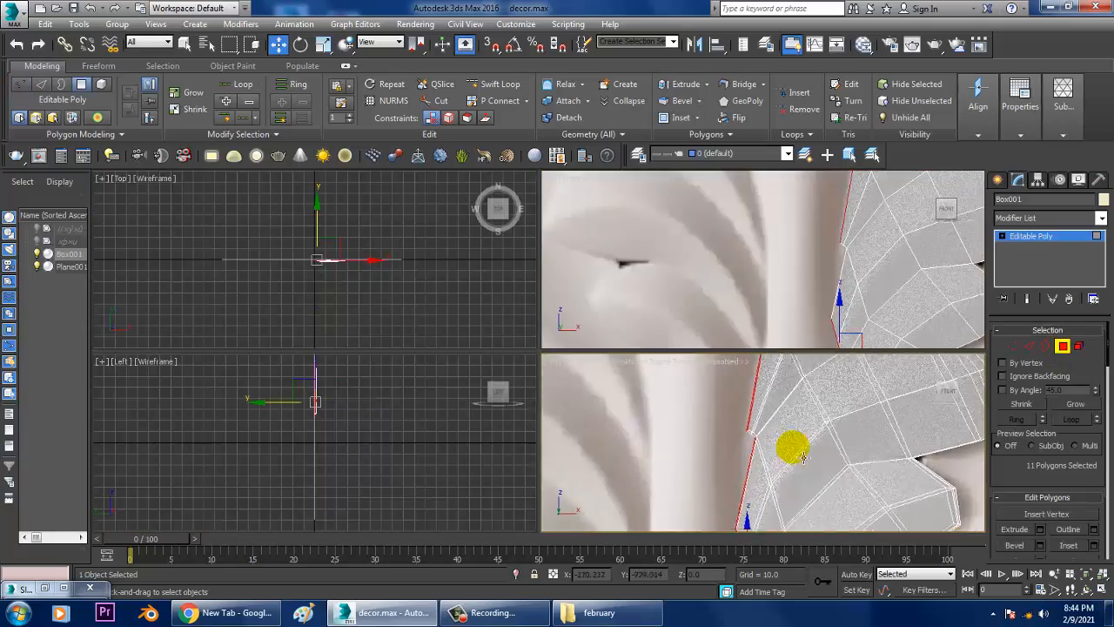
key(alt+w)
scroll(644, 425, down, 2)
middle_drag(651, 432, 673, 399)
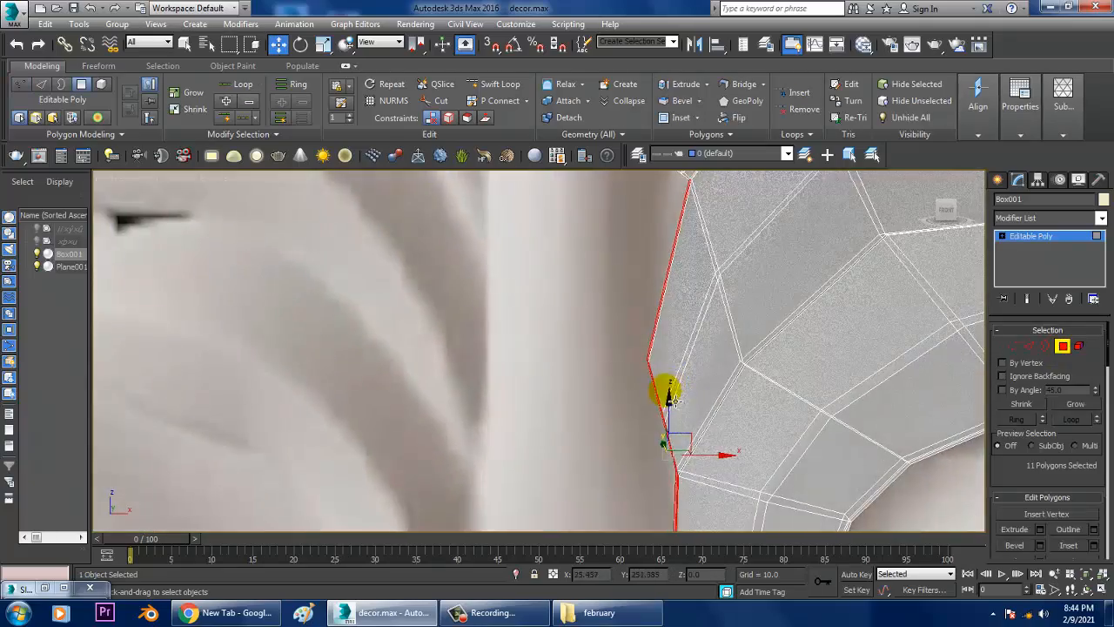
Step: Deselect the three upper side polygons along the inner edge, keeping only the lower eight selected
middle_drag(706, 233, 718, 295)
alt+drag(816, 251, 817, 252)
scroll(816, 253, down, 3)
middle_drag(813, 190, 752, 369)
alt+drag(815, 289, 816, 289)
key(alt+w)
middle_click(835, 277)
key(alt+w)
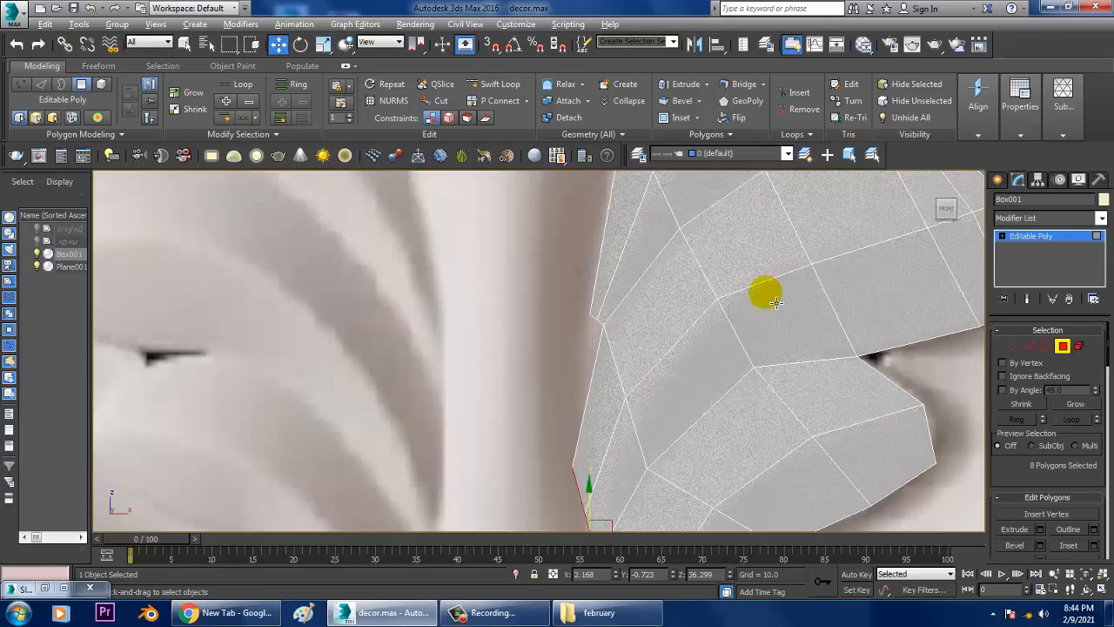
Step: Extrude the eight lower side polygons 3.812 toward the stem and scale them along X into a straight vertical edge
scroll(765, 290, down, 3)
middle_drag(761, 351, 772, 198)
scroll(753, 324, up, 1)
middle_drag(753, 324, 753, 436)
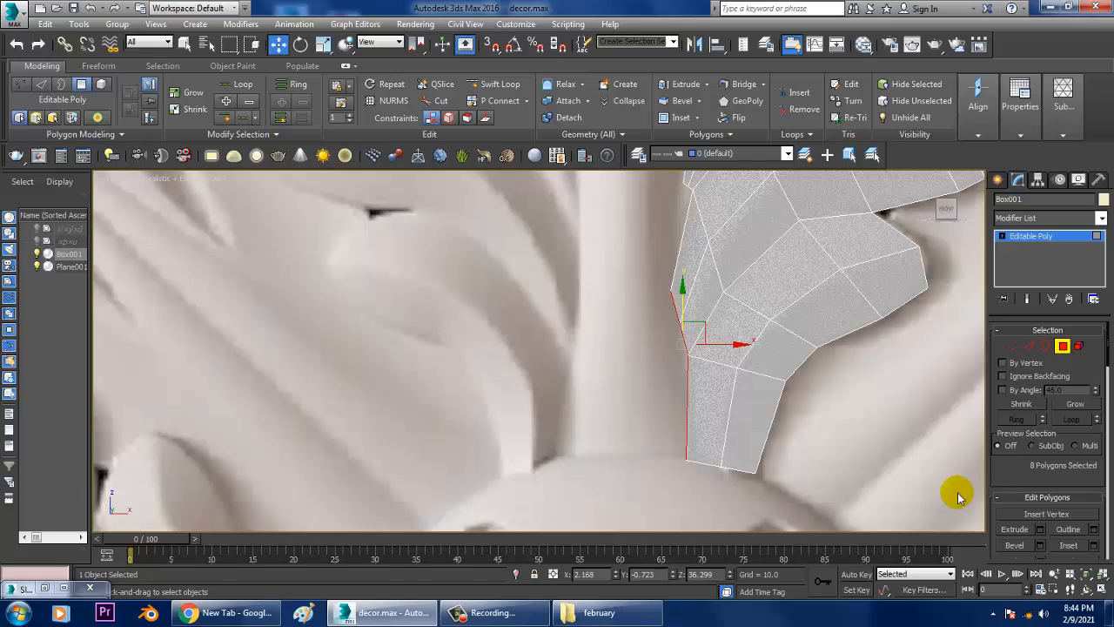
click(1041, 530)
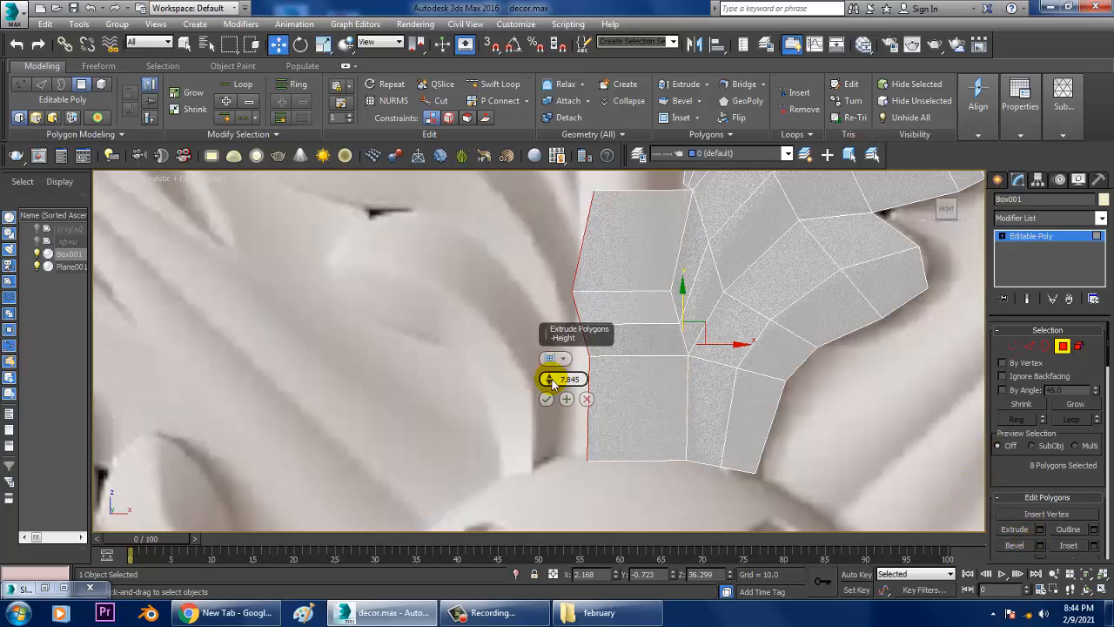
drag(551, 383, 522, 430)
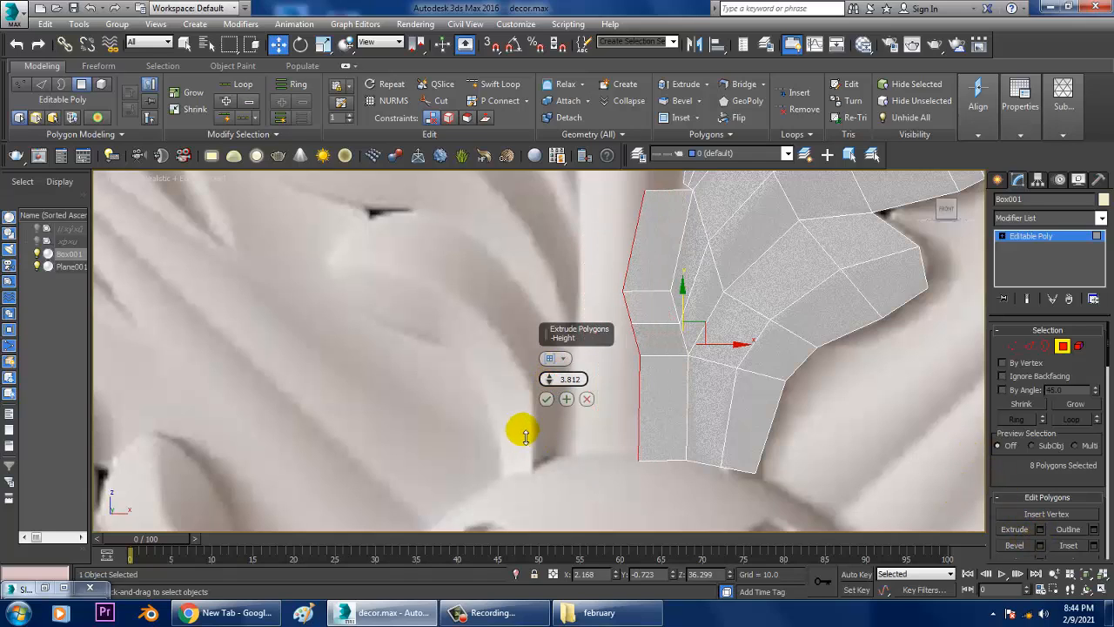
click(547, 398)
key(r)
drag(652, 371, 362, 361)
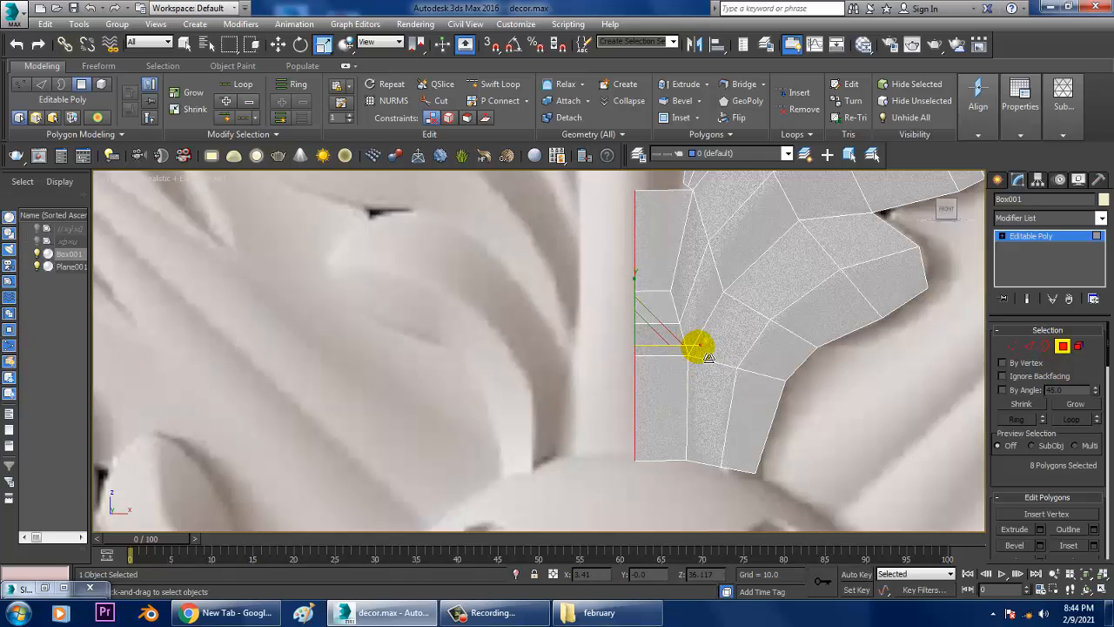
Step: Add two Swift Loop edge loops along the extruded stem strip, close to where it joins the leaf mesh
middle_drag(769, 291, 764, 404)
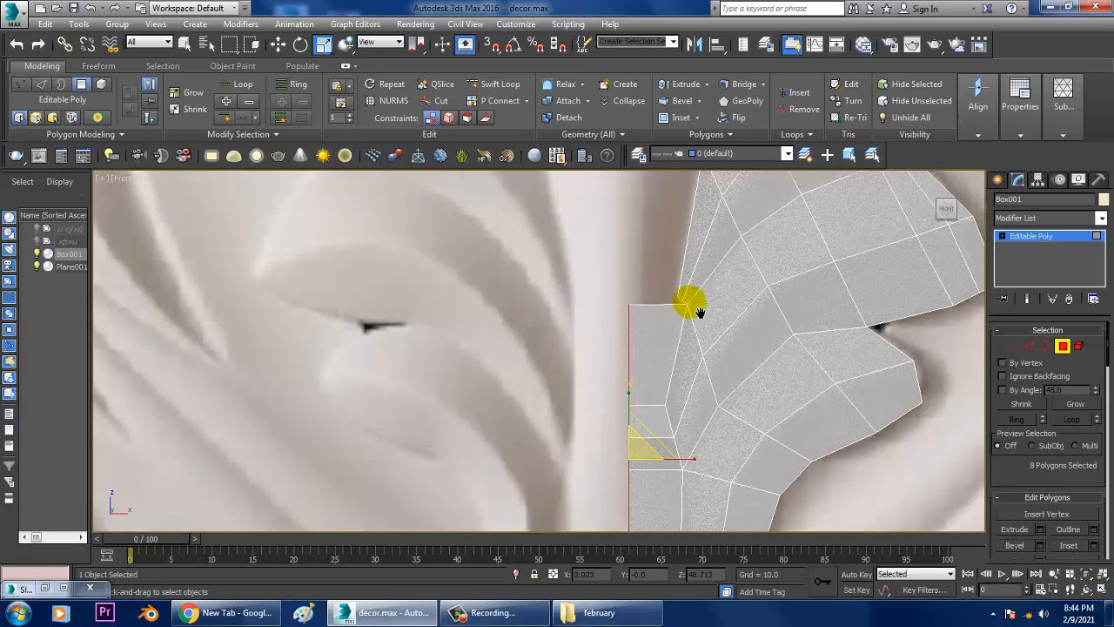
scroll(726, 302, up, 2)
middle_drag(711, 302, 709, 335)
scroll(708, 336, up, 3)
key(w)
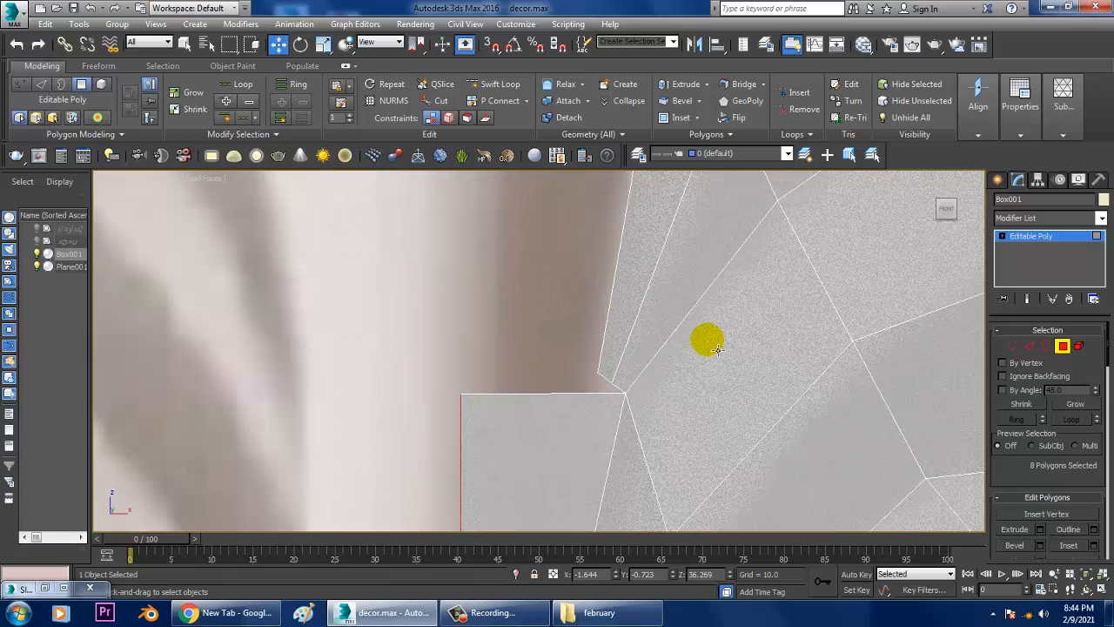
click(499, 84)
middle_drag(606, 411, 600, 364)
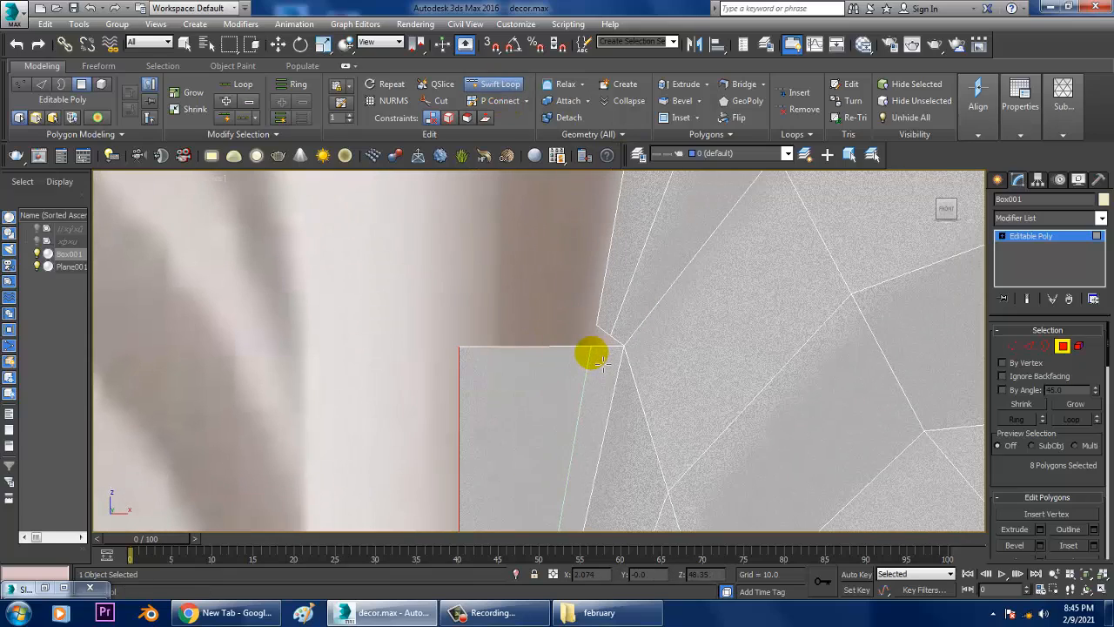
click(591, 353)
right_click(618, 364)
middle_drag(684, 329, 686, 359)
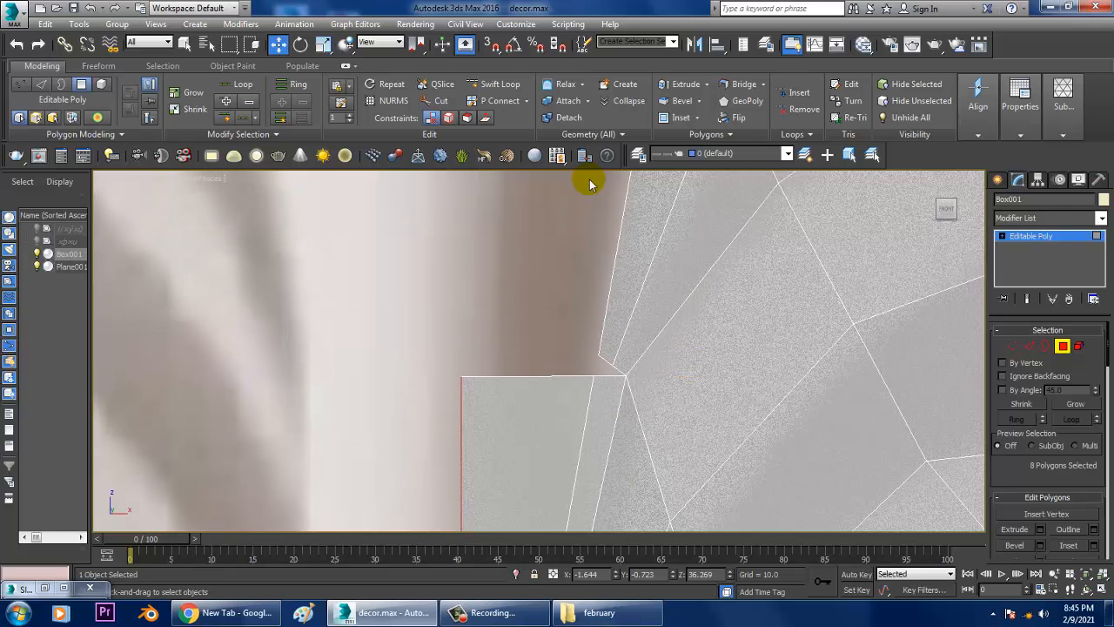
click(503, 86)
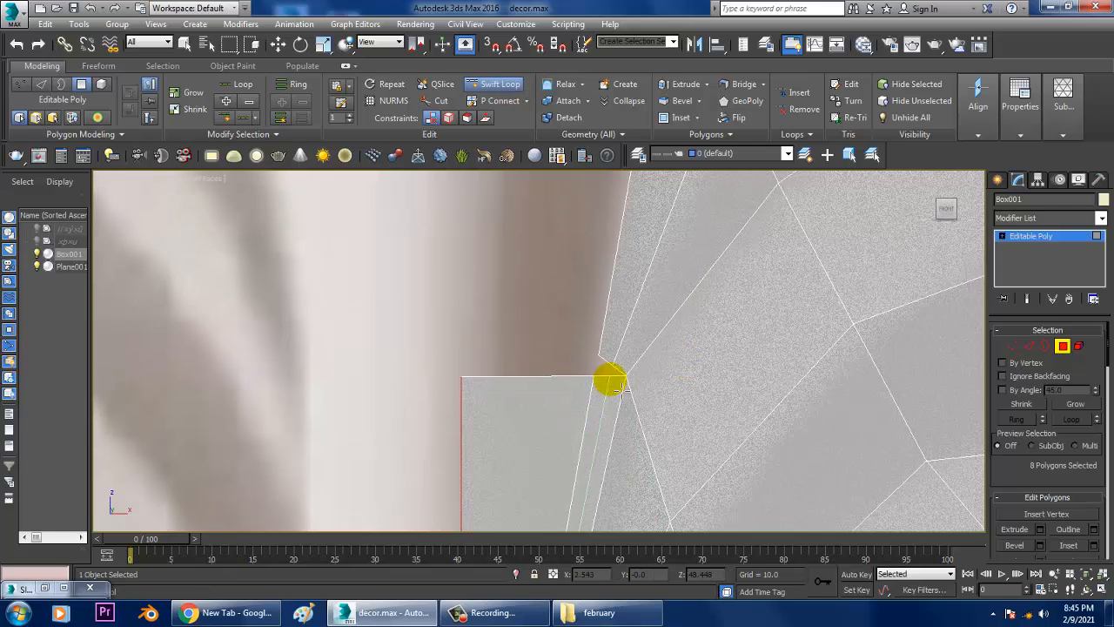
click(611, 381)
right_click(610, 380)
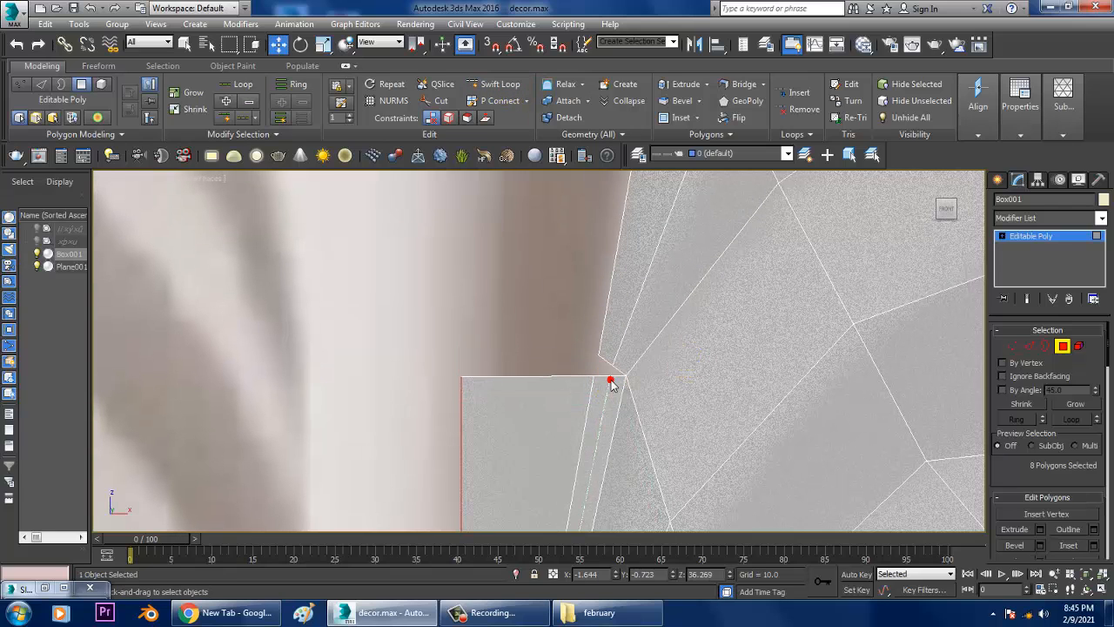
Step: Delete the two polygons across the inner edge's notch and the facing polygons on top of the extruded strip beside it
click(1011, 346)
drag(556, 340, 670, 409)
key(alt+w)
right_click(811, 451)
key(z)
key(alt+w)
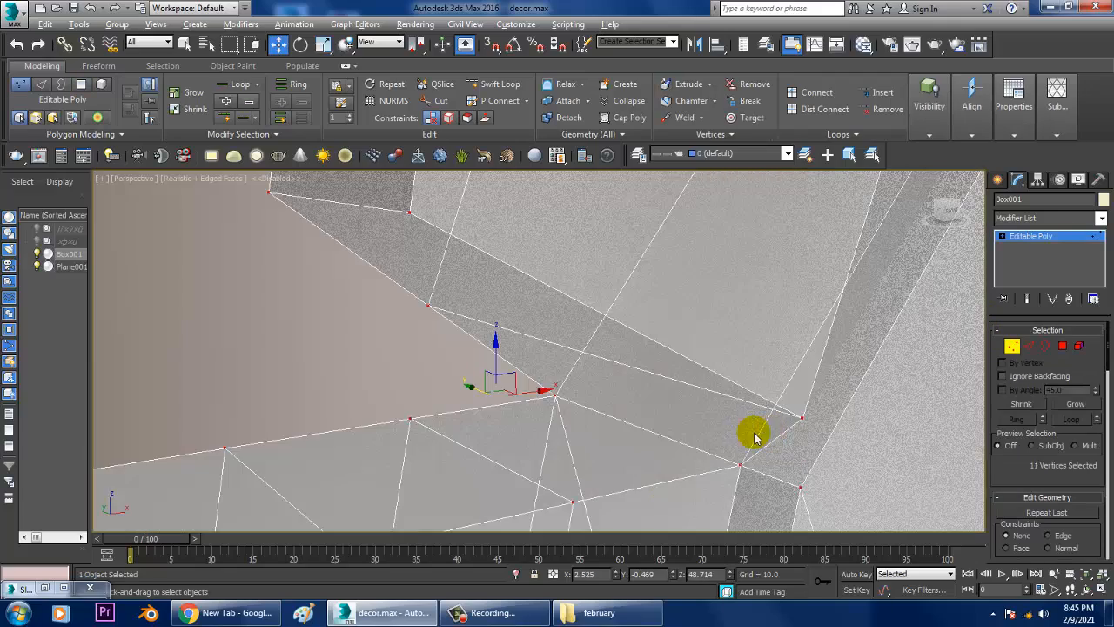
alt+middle_drag(754, 438, 664, 389)
key(4)
click(462, 278)
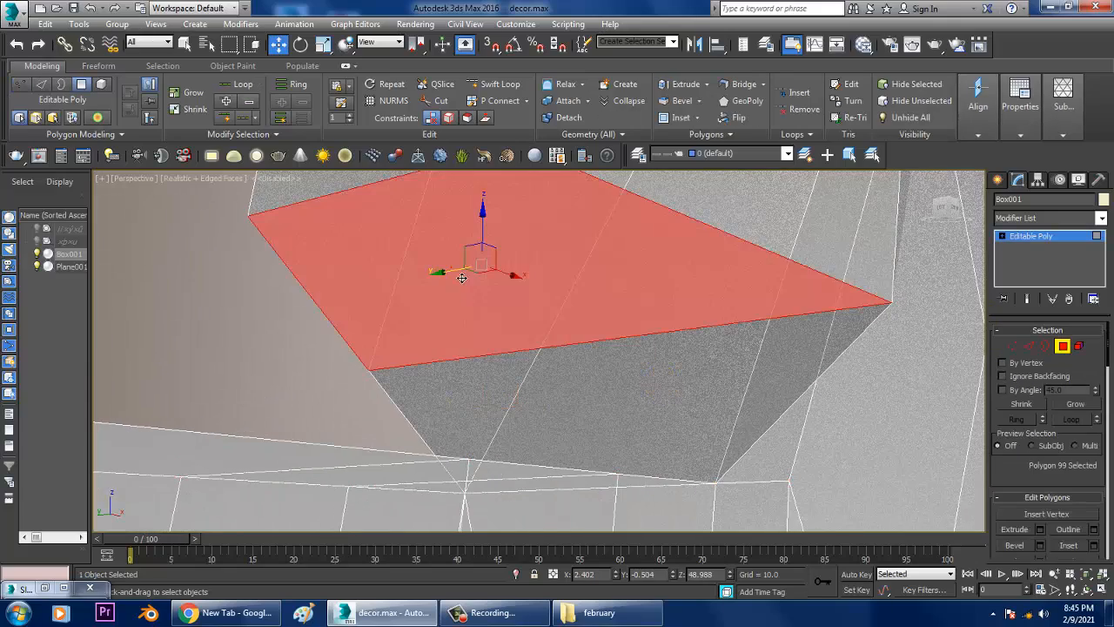
key(F3)
key(F3)
ctrl+click(666, 385)
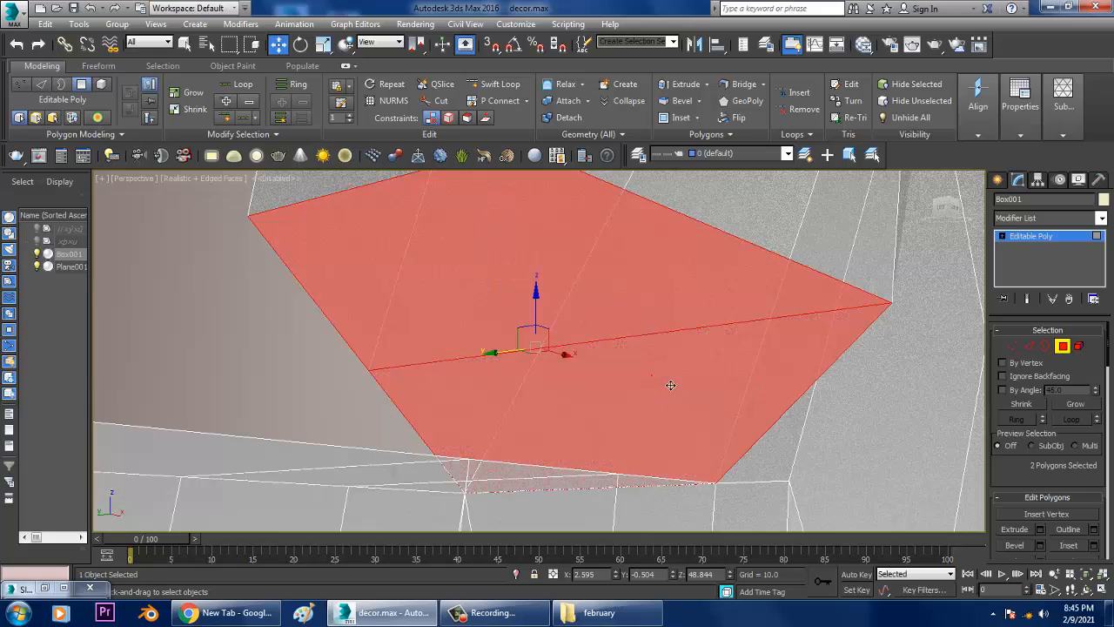
mouse_move(666, 385)
alt+middle_down()
mouse_move(788, 423)
mouse_move(787, 444)
alt+middle_up()
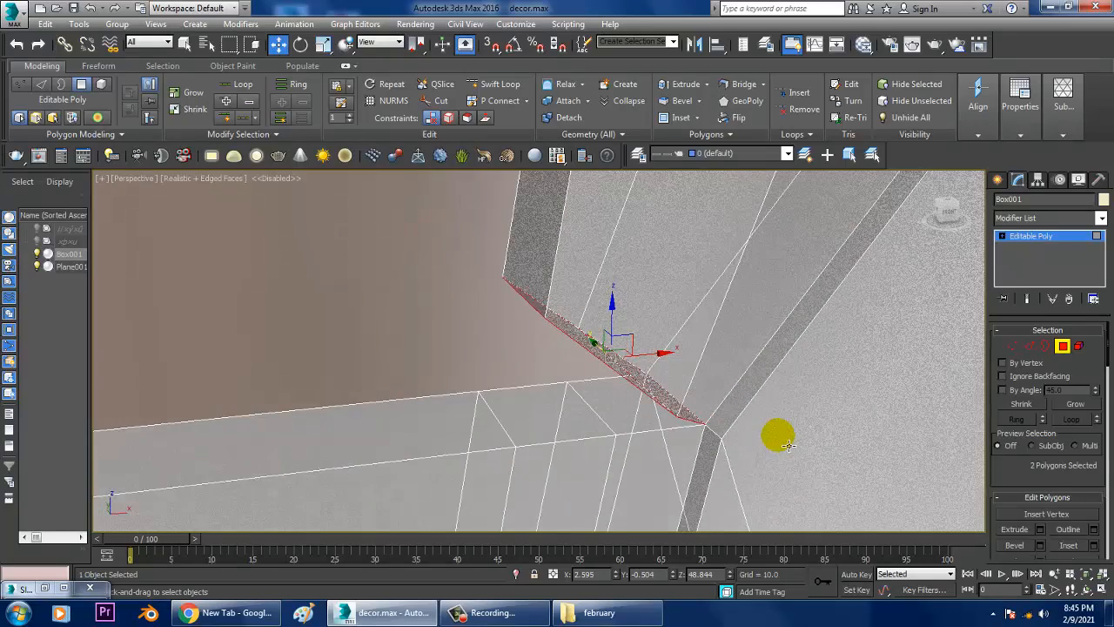
click(649, 420)
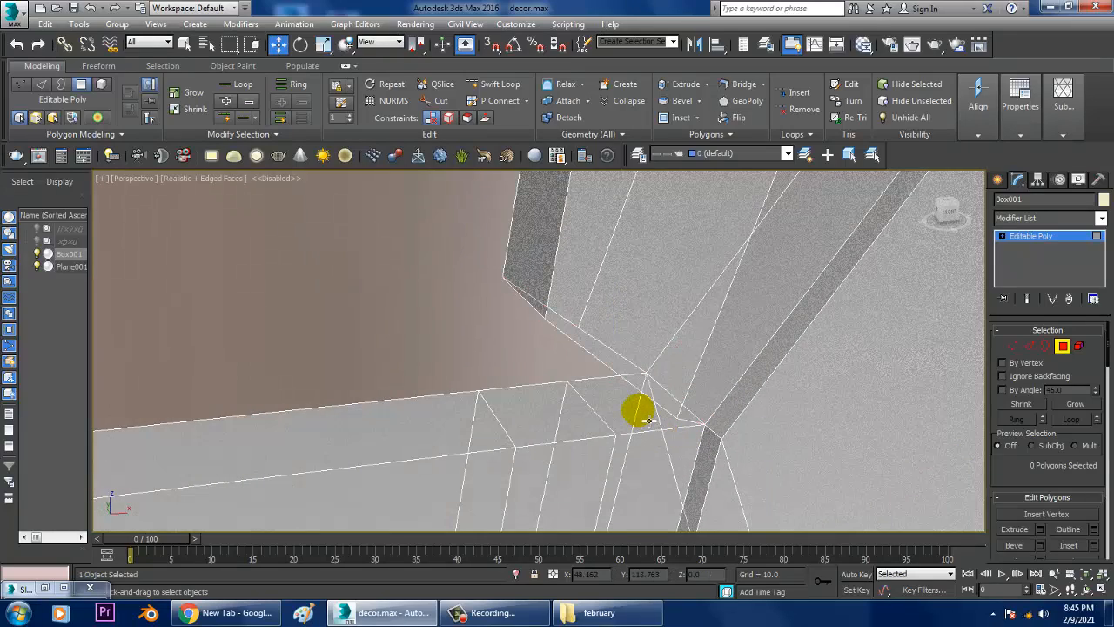
ctrl+click(558, 426)
key(Delete)
Step: Target Weld the notch's open corner vertices onto the matching vertices of the strip's new edge loop
alt+middle_drag(720, 369, 597, 346)
key(1)
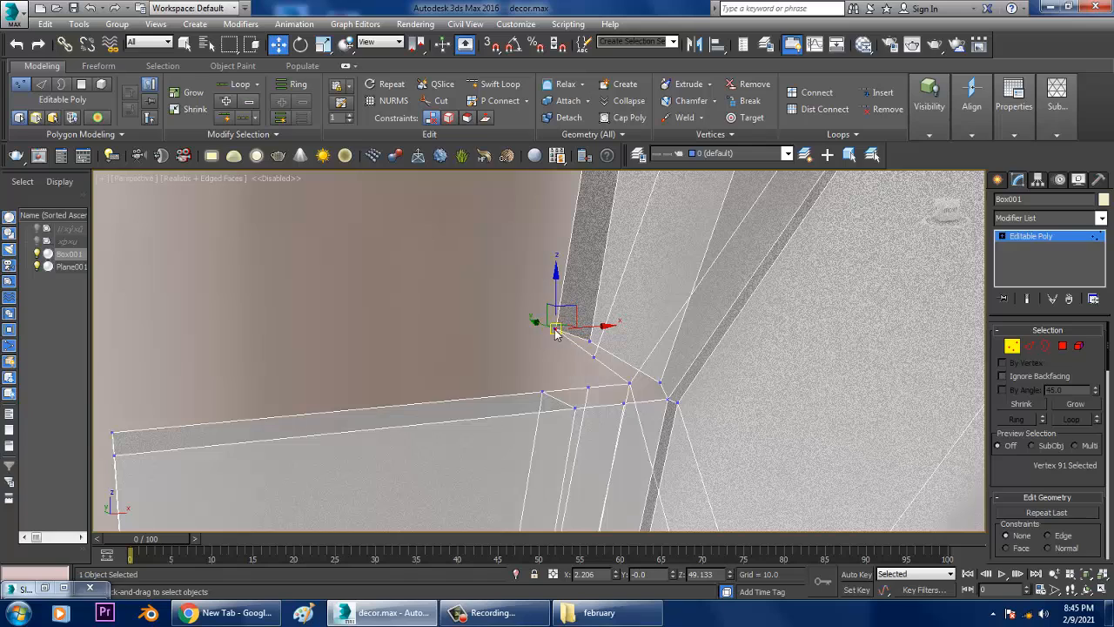
right_click(555, 334)
click(534, 413)
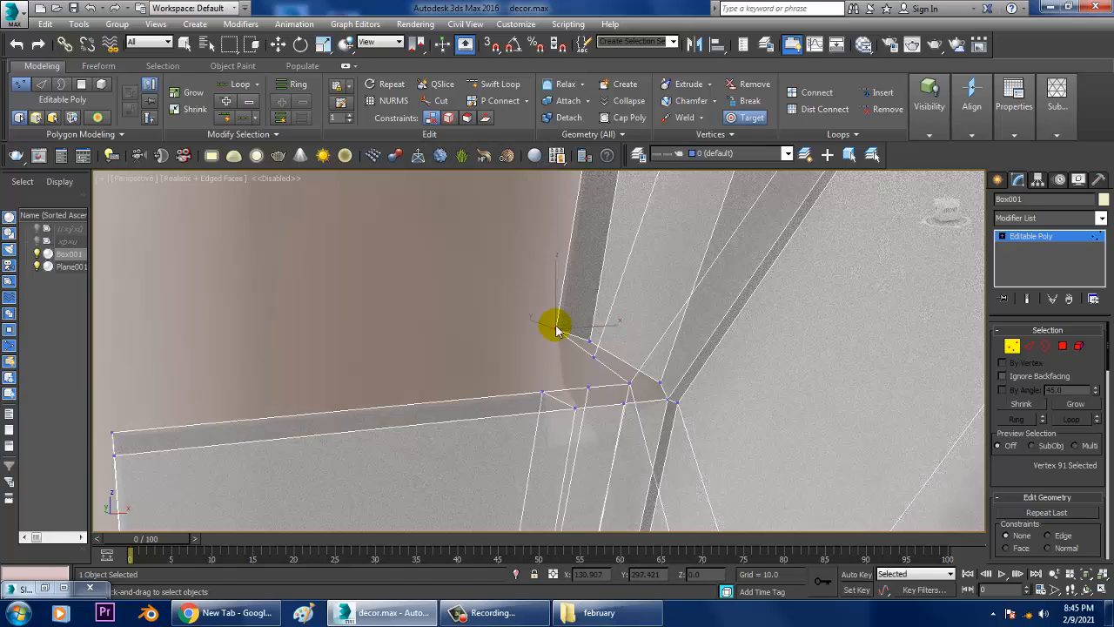
click(546, 395)
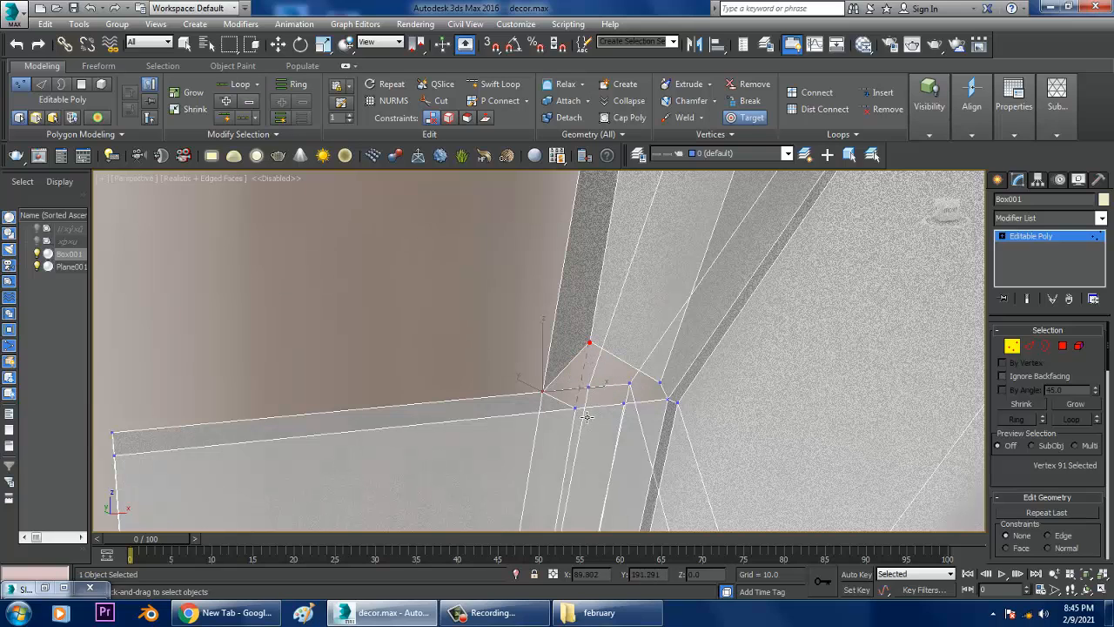
click(576, 408)
mouse_move(703, 419)
alt+middle_down()
mouse_move(661, 409)
mouse_move(774, 397)
mouse_move(610, 378)
mouse_move(714, 403)
mouse_move(676, 405)
mouse_move(653, 381)
mouse_move(668, 407)
alt+middle_up()
key(w)
key(F3)
key(F3)
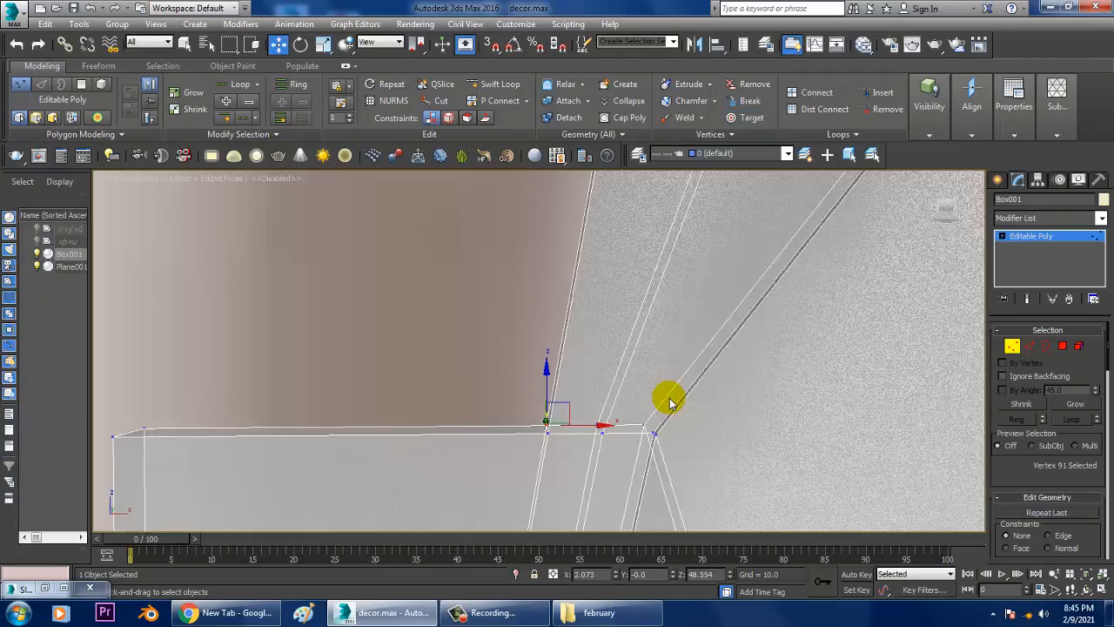
Step: In polygon mode, select the three side polygons along the leaf mesh's inner edge above the extruded strip
scroll(668, 402, down, 4)
key(alt+w)
middle_drag(818, 321, 786, 324)
key(alt+w)
scroll(687, 296, down, 4)
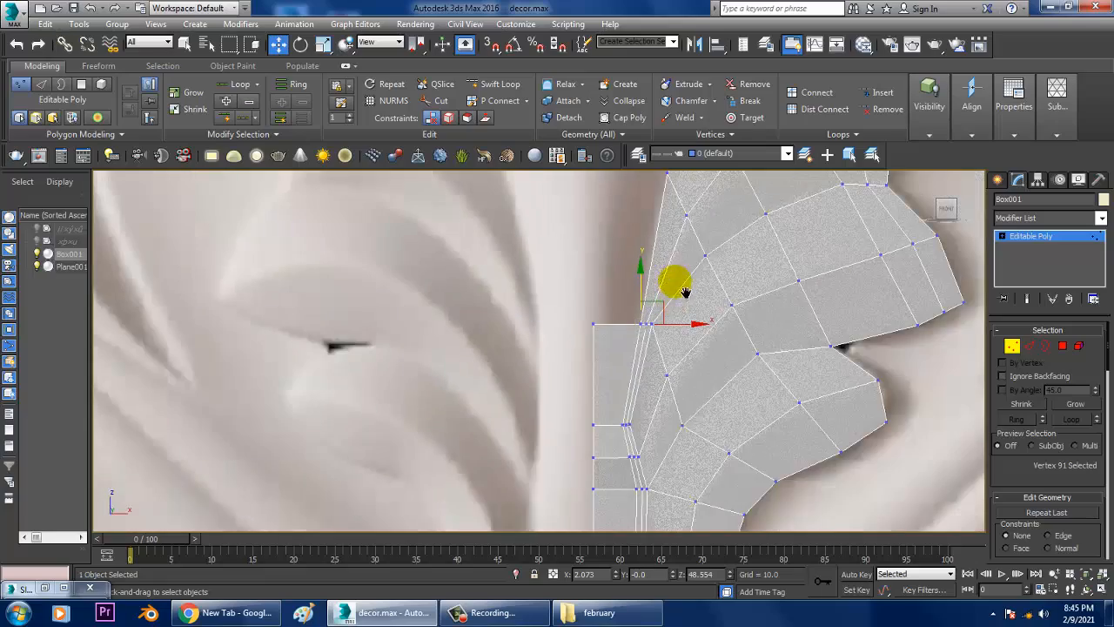
middle_drag(708, 290, 693, 355)
click(1064, 347)
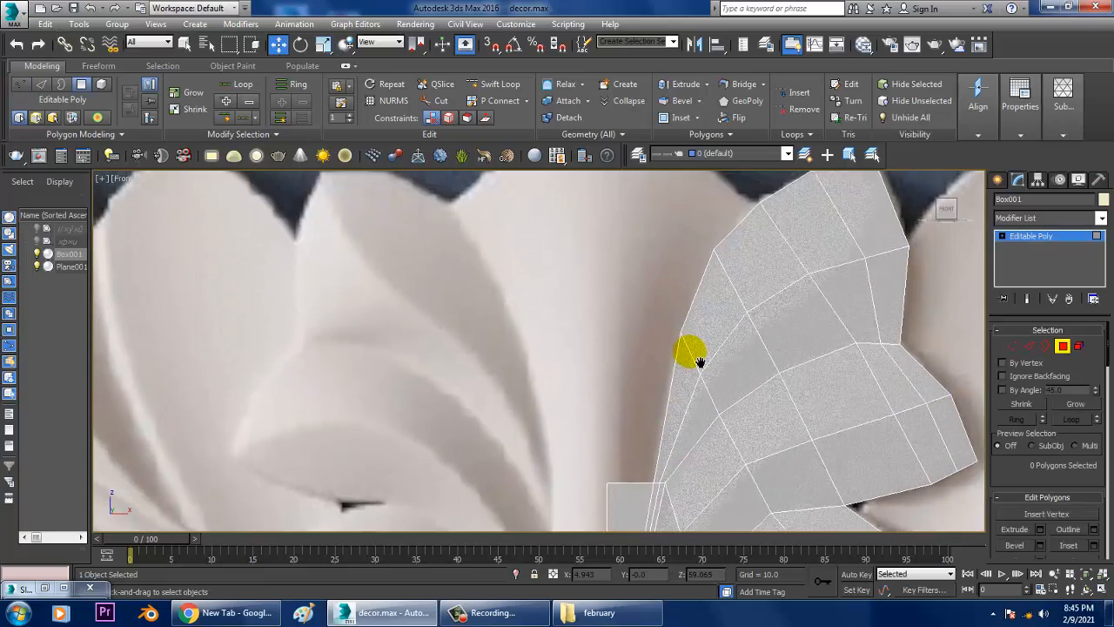
drag(677, 399, 684, 396)
ctrl+drag(681, 284, 726, 310)
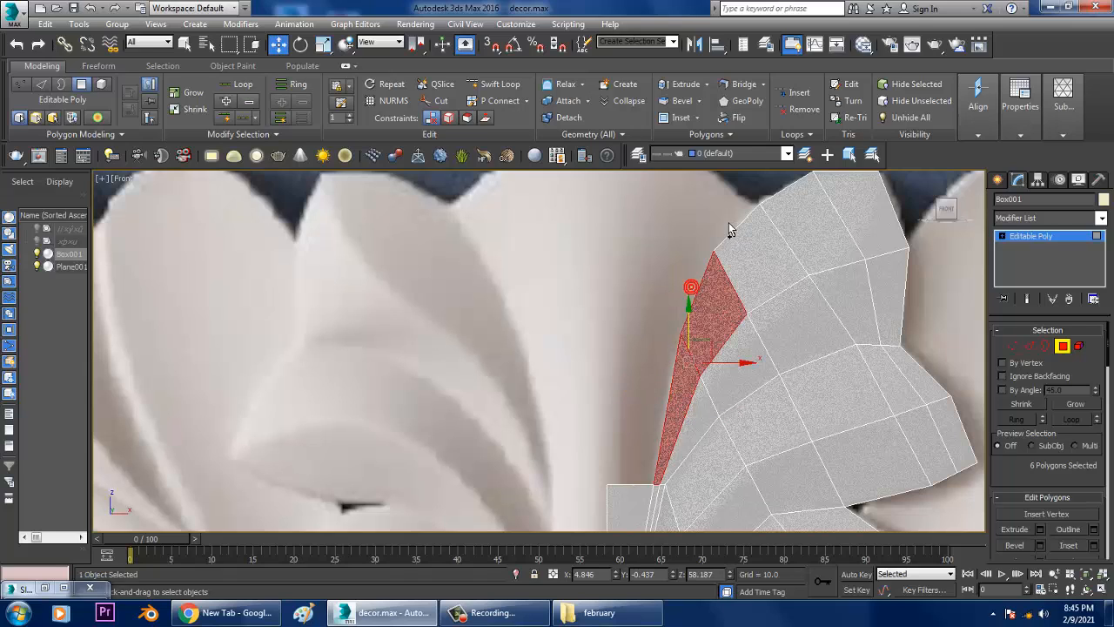
ctrl+drag(721, 213, 776, 247)
alt+drag(911, 227, 824, 311)
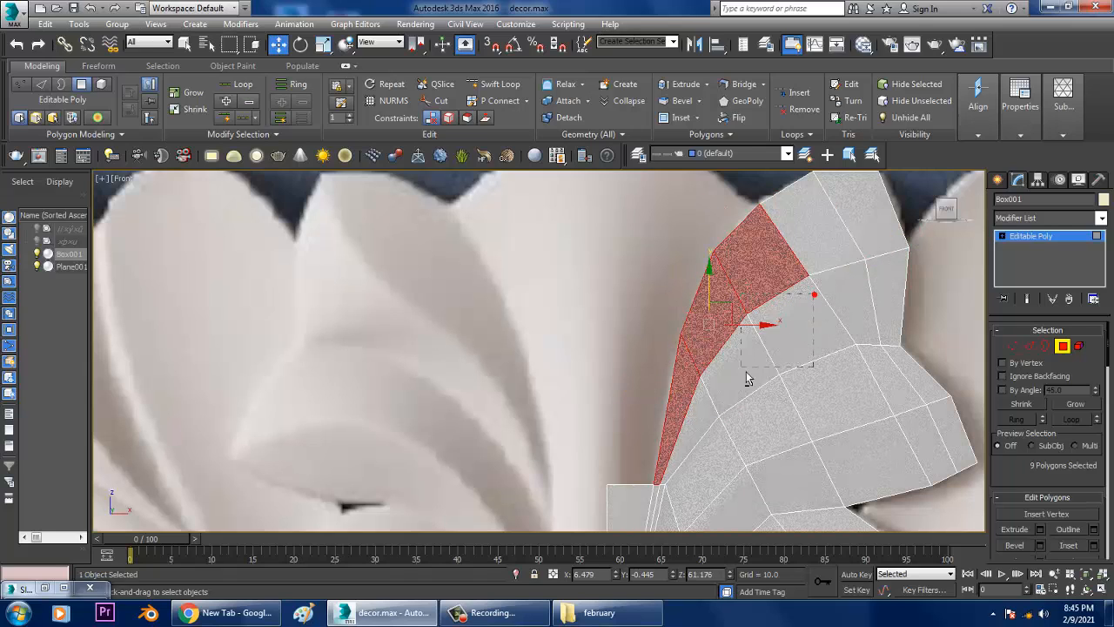
alt+drag(747, 378, 753, 374)
alt+drag(692, 428, 684, 423)
middle_drag(732, 343, 772, 342)
middle_drag(808, 335, 797, 385)
Step: Extrude the three upper side polygons 5.193 toward the central stem as a group
click(1040, 530)
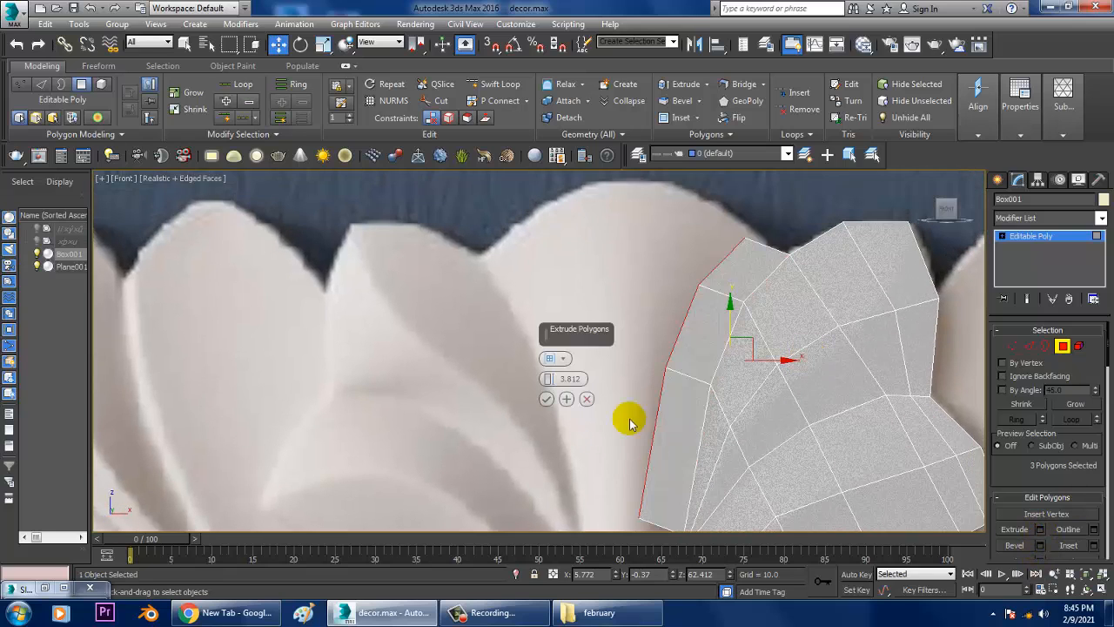
drag(548, 379, 548, 361)
middle_drag(719, 374, 726, 268)
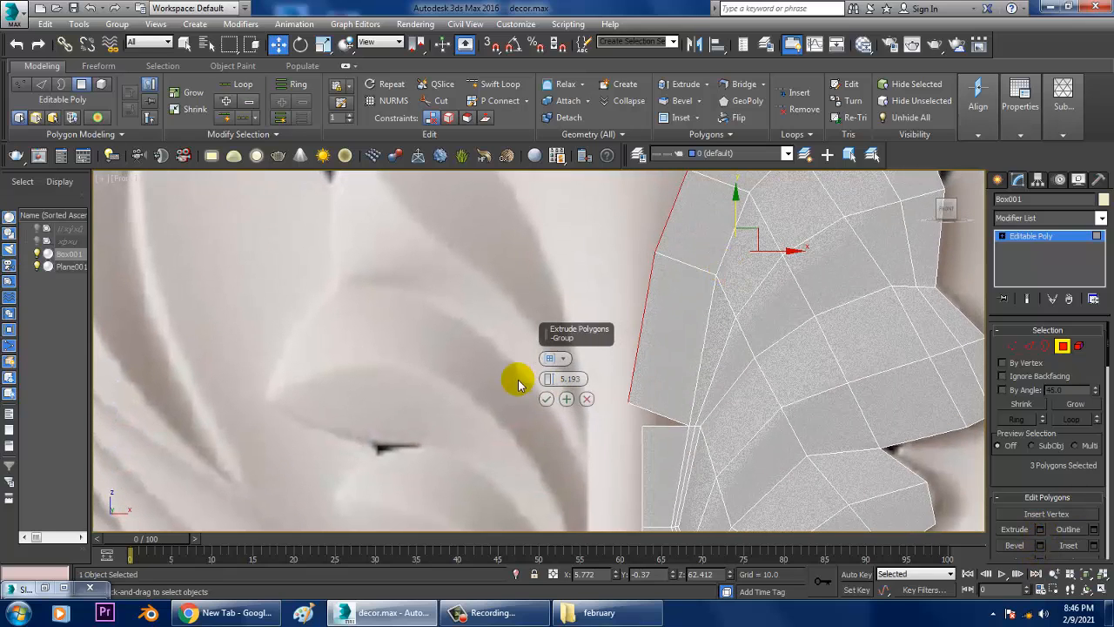
click(547, 400)
Step: Move the outer vertices of the upper extrusion farther toward the stem's centre to shape its flaring top against the reference
middle_drag(726, 373, 723, 391)
middle_drag(706, 301, 708, 412)
key(1)
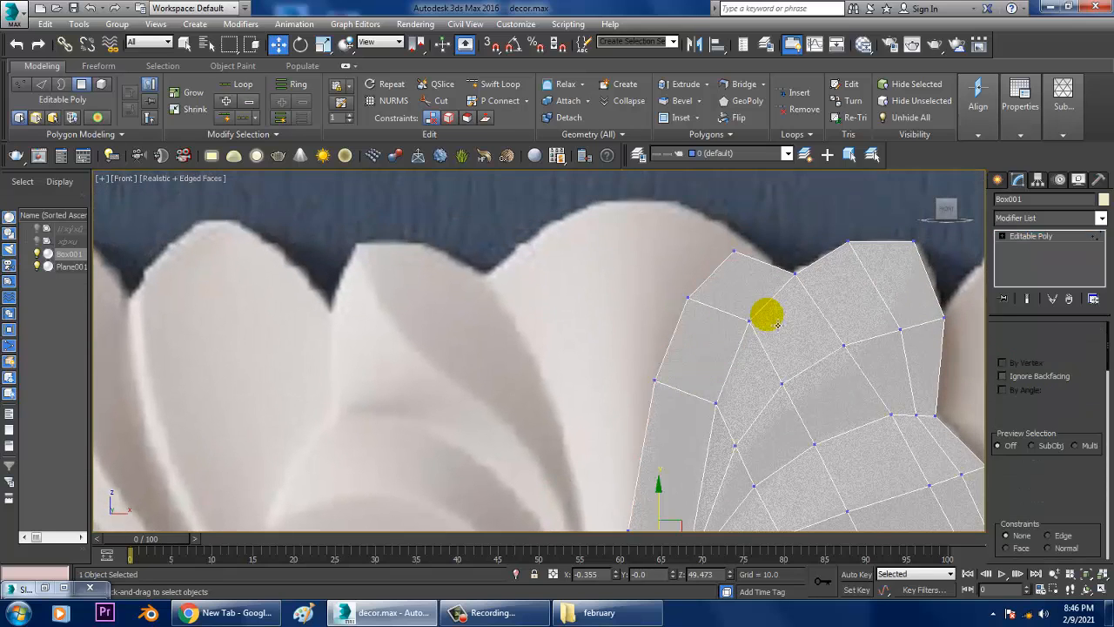
middle_drag(764, 313, 763, 340)
drag(763, 271, 692, 218)
drag(749, 335, 711, 336)
middle_drag(642, 429, 649, 302)
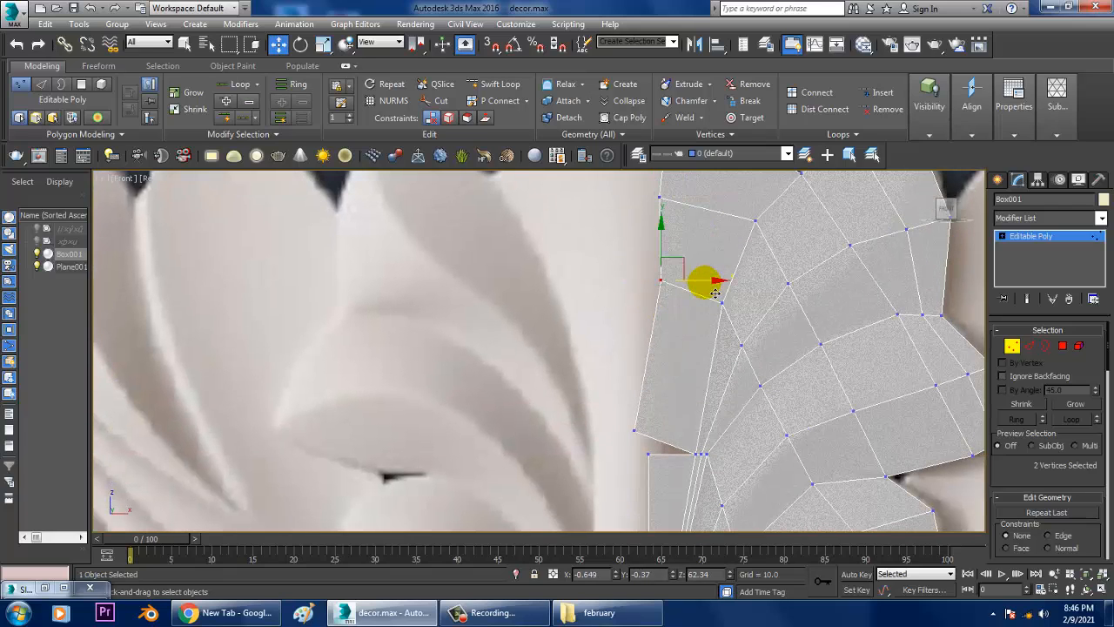
drag(706, 294, 694, 307)
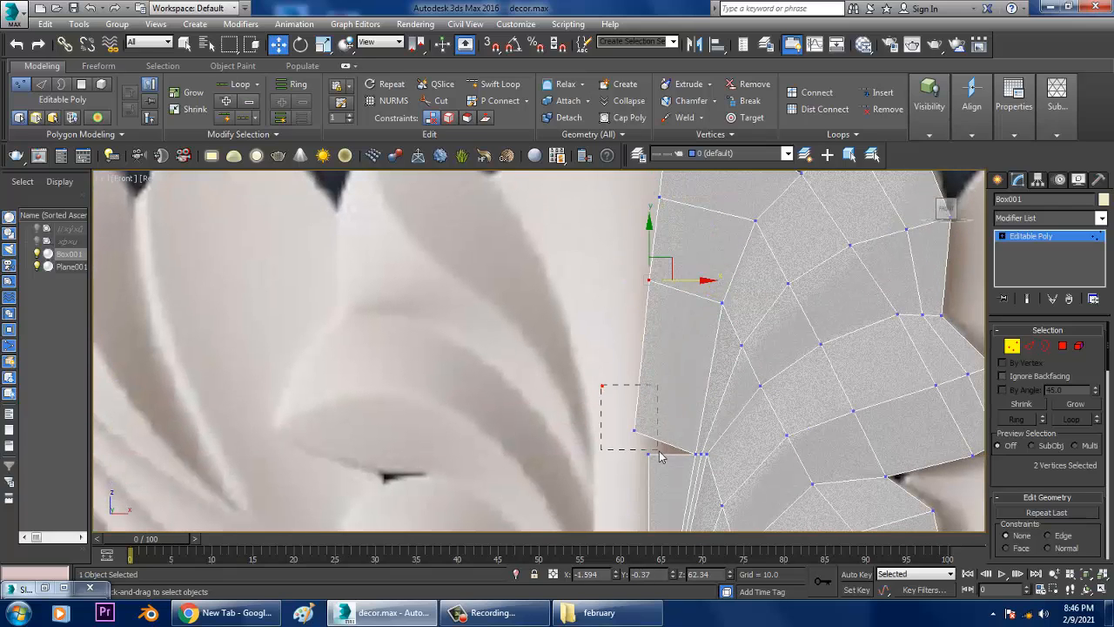
Step: Move the upper extrusion's two lowest outer vertices down and sideways to sit just above the strip's top outer corner
drag(660, 456, 662, 426)
key(p)
scroll(789, 459, up, 4)
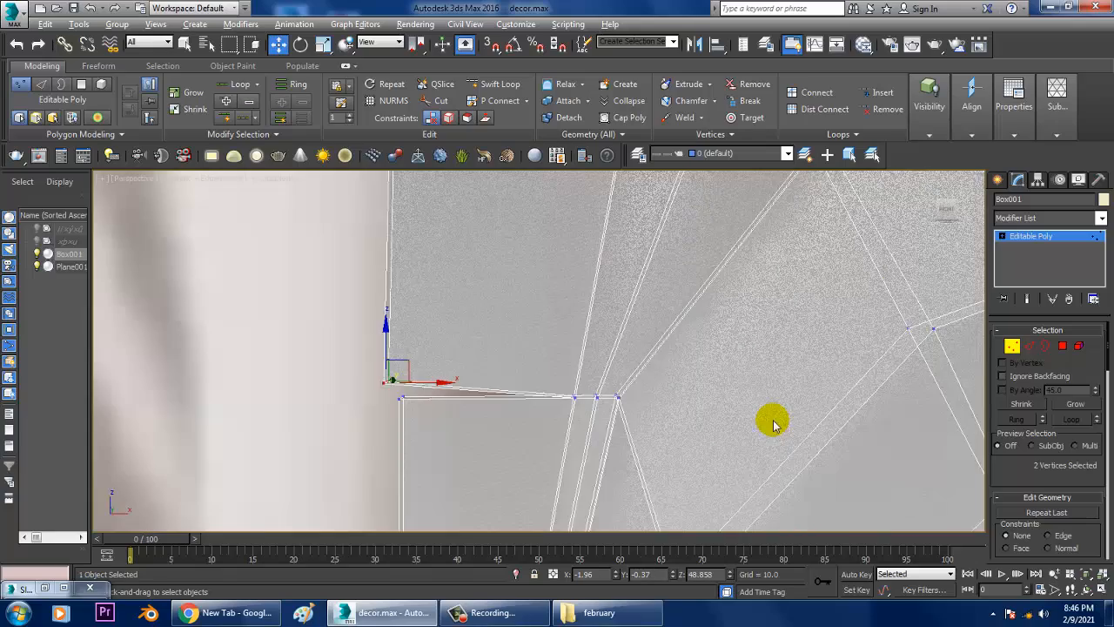
alt+middle_drag(773, 426, 813, 342)
middle_drag(518, 406, 668, 373)
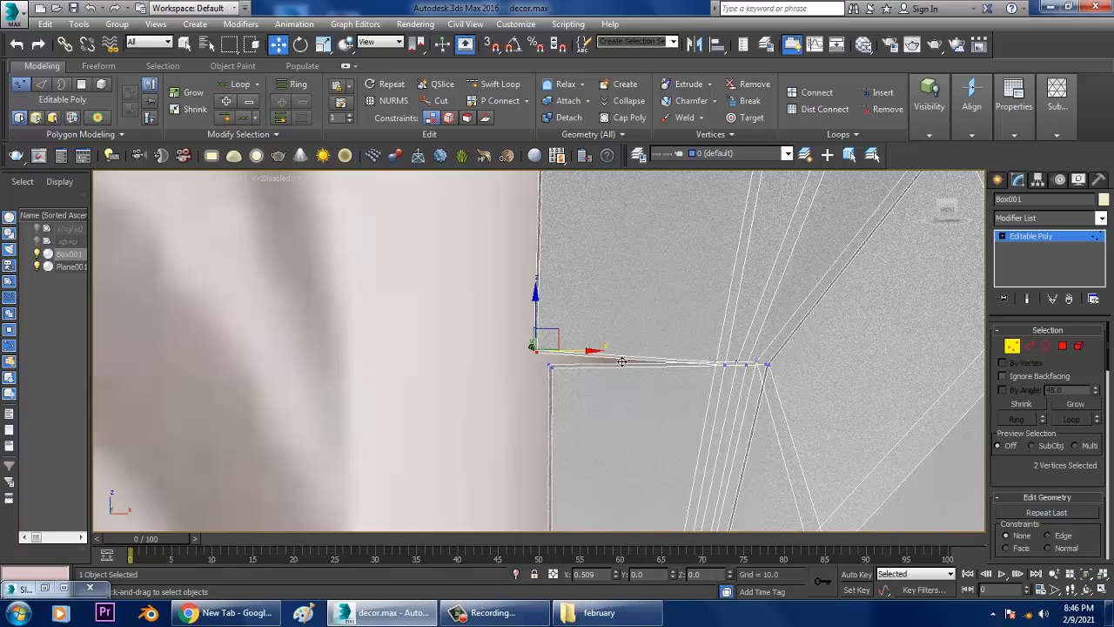
drag(621, 361, 560, 345)
Step: Delete the two facing polygons inside the narrow wedge gap between the upper extrusion and the strip, and return to vertex mode
scroll(557, 333, up, 2)
key(4)
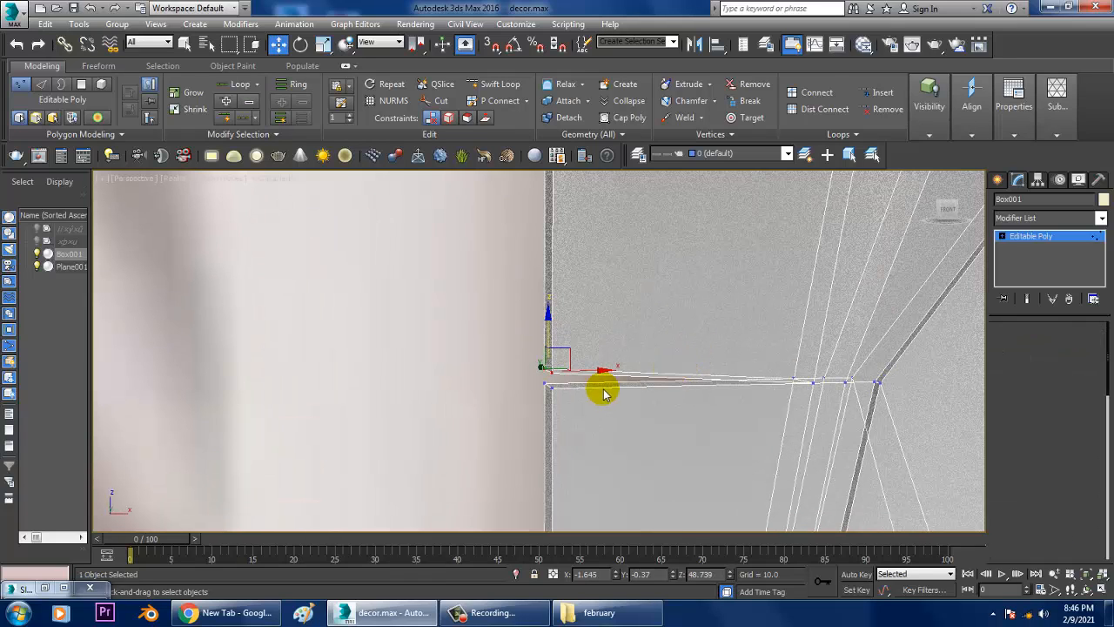
click(603, 393)
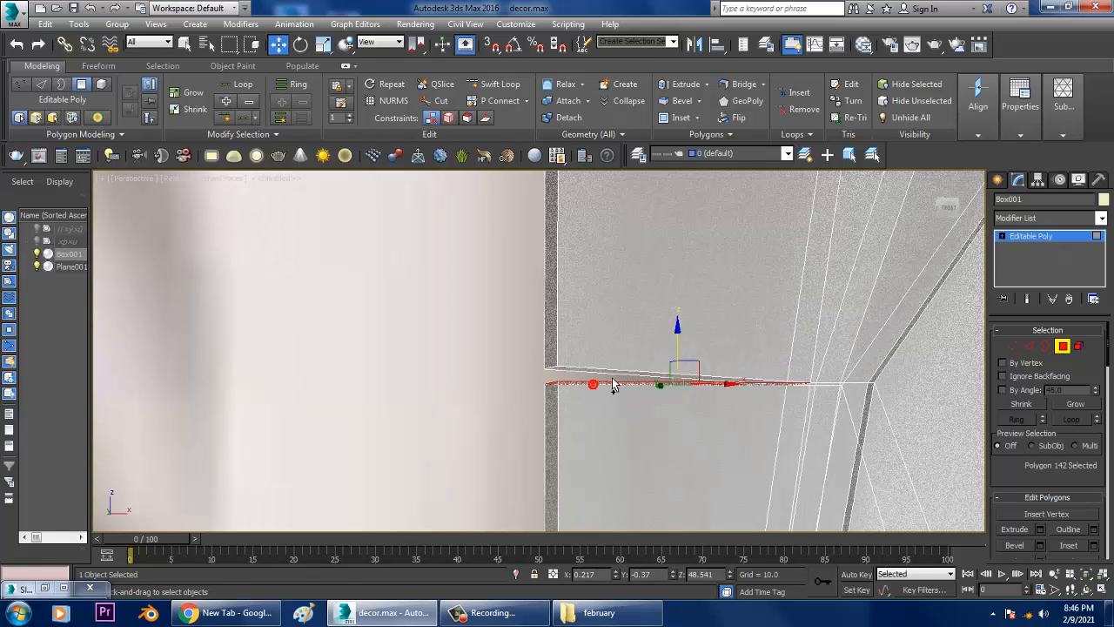
ctrl+click(621, 381)
click(610, 372)
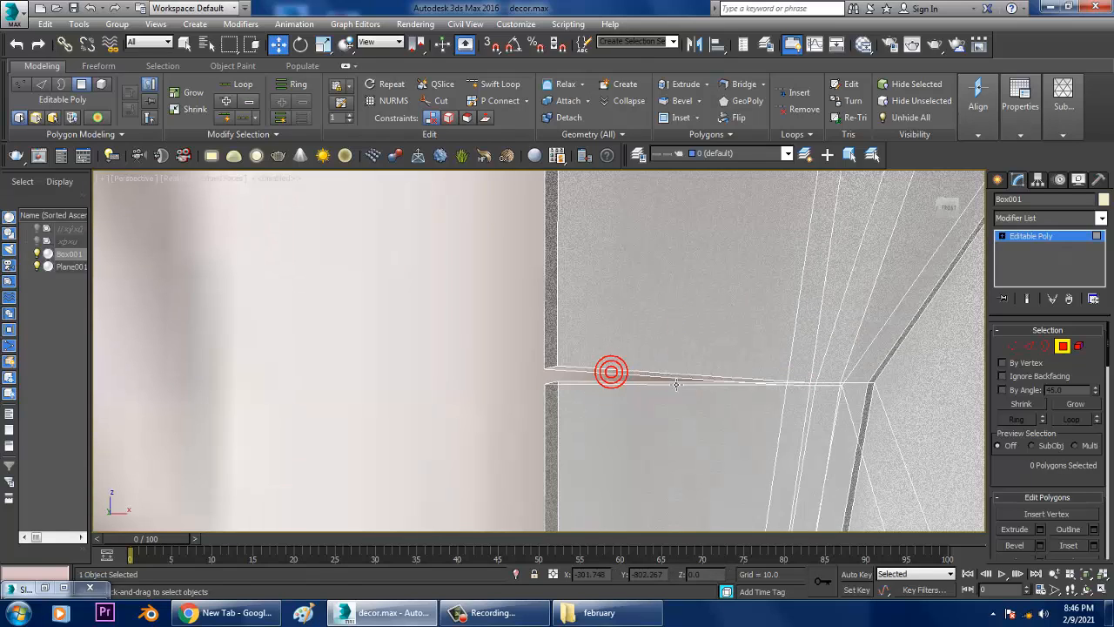
click(1011, 347)
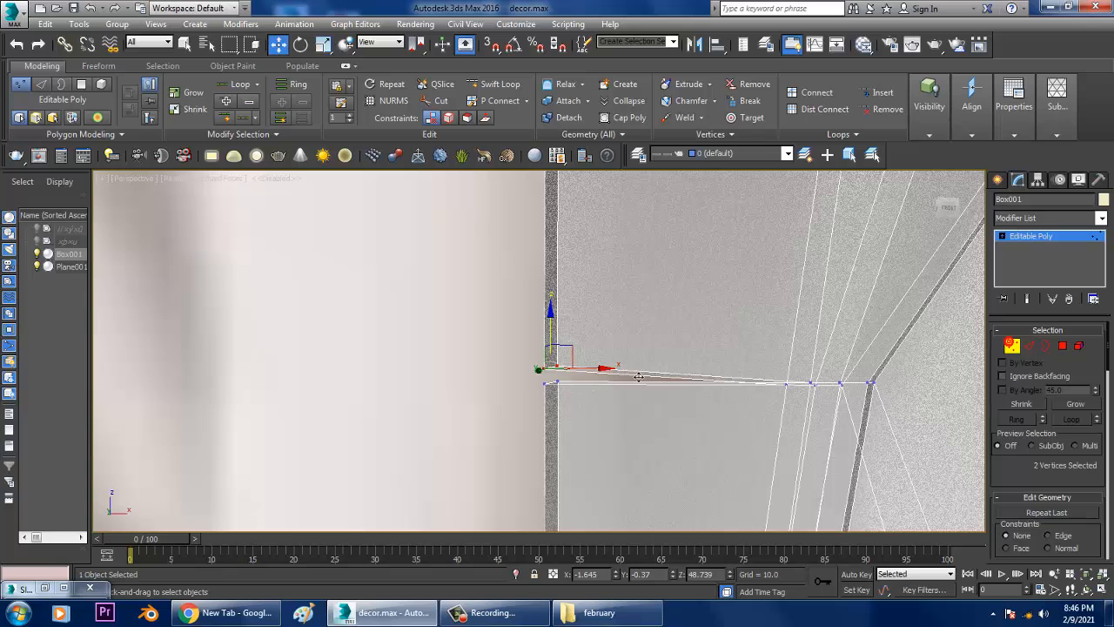
Step: Target Weld the gap's front and back upper vertices onto the strip's matching top corner vertices
scroll(567, 378, down, 1)
scroll(576, 383, up, 5)
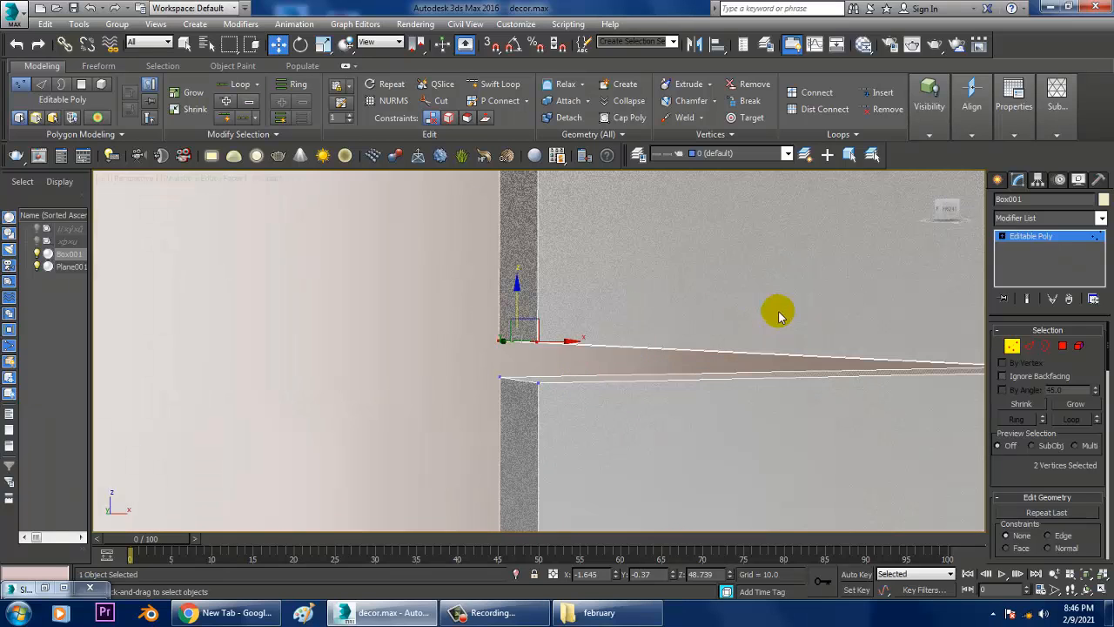
middle_drag(779, 316, 648, 322)
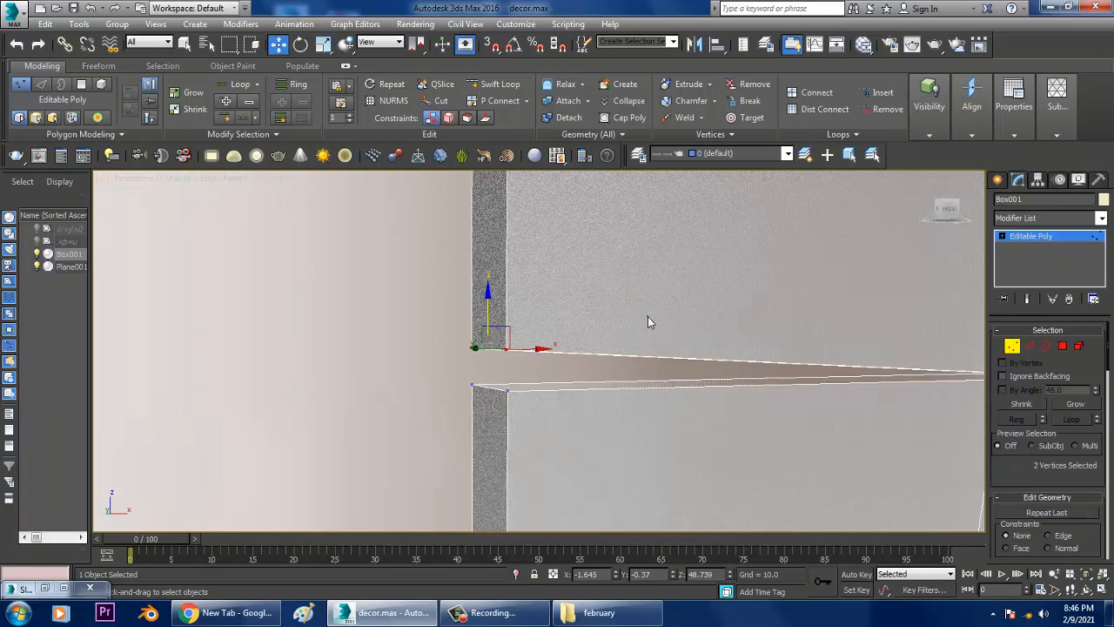
right_click(509, 353)
click(488, 438)
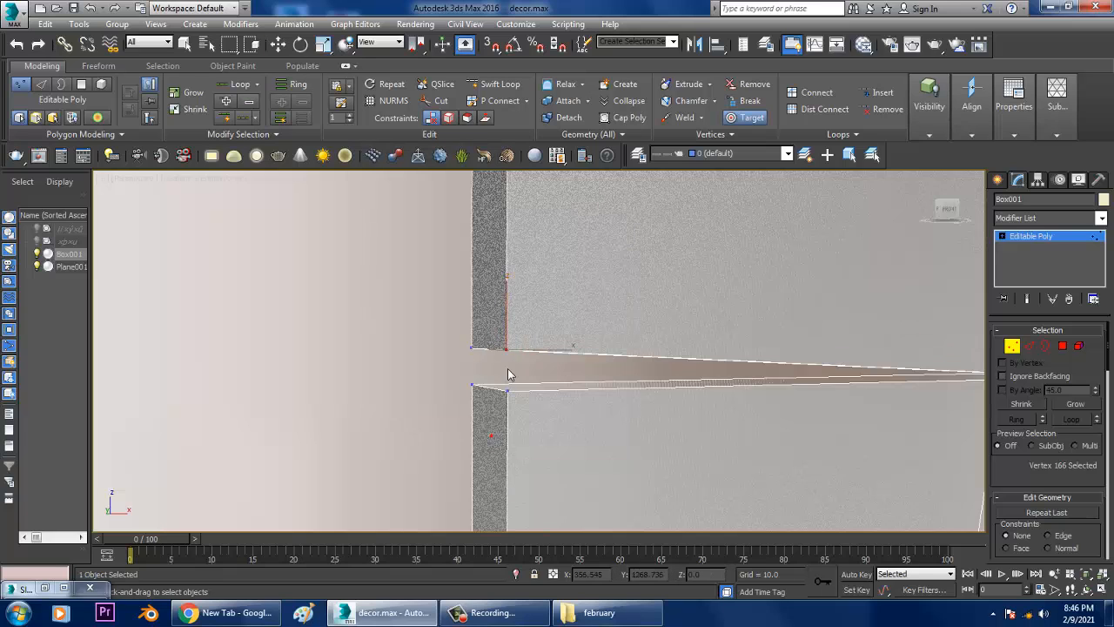
click(490, 383)
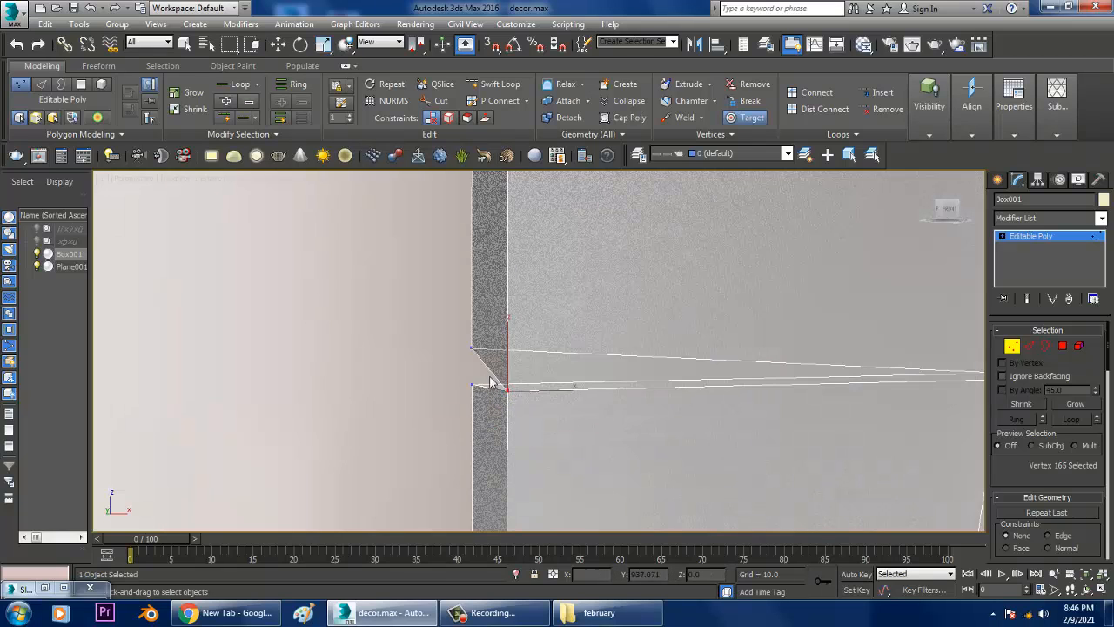
click(472, 384)
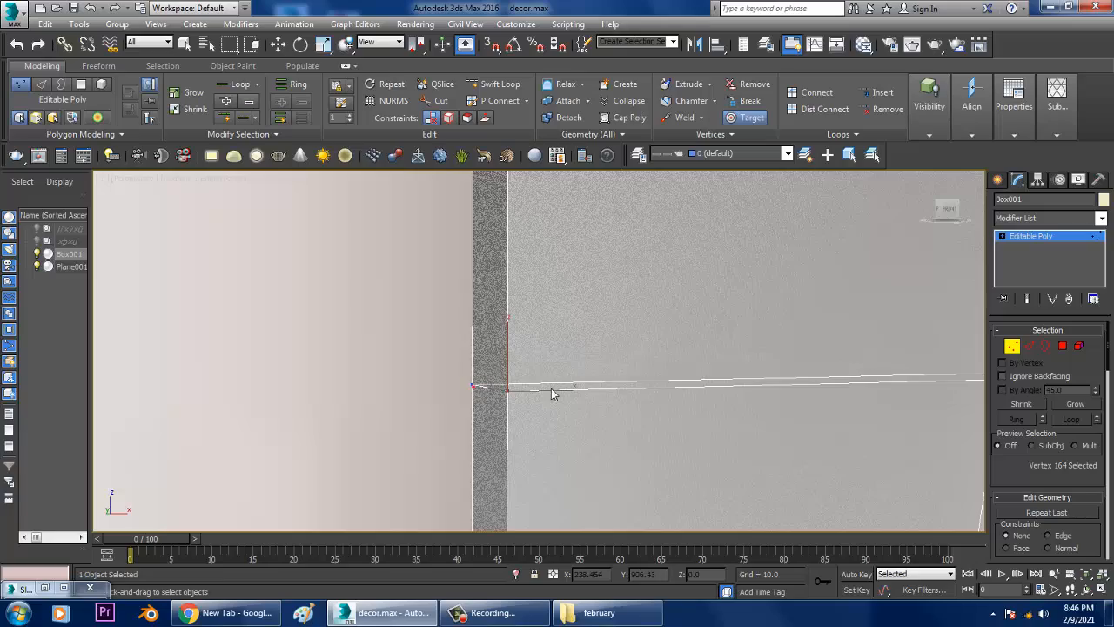
scroll(609, 392, down, 3)
middle_drag(646, 393, 693, 375)
right_click(746, 385)
Step: Insert a lengthwise edge loop with Swift Loop down the middle of the inner strip beside the stem's centre
scroll(746, 386, down, 4)
alt+middle_drag(784, 380, 746, 350)
scroll(743, 357, down, 5)
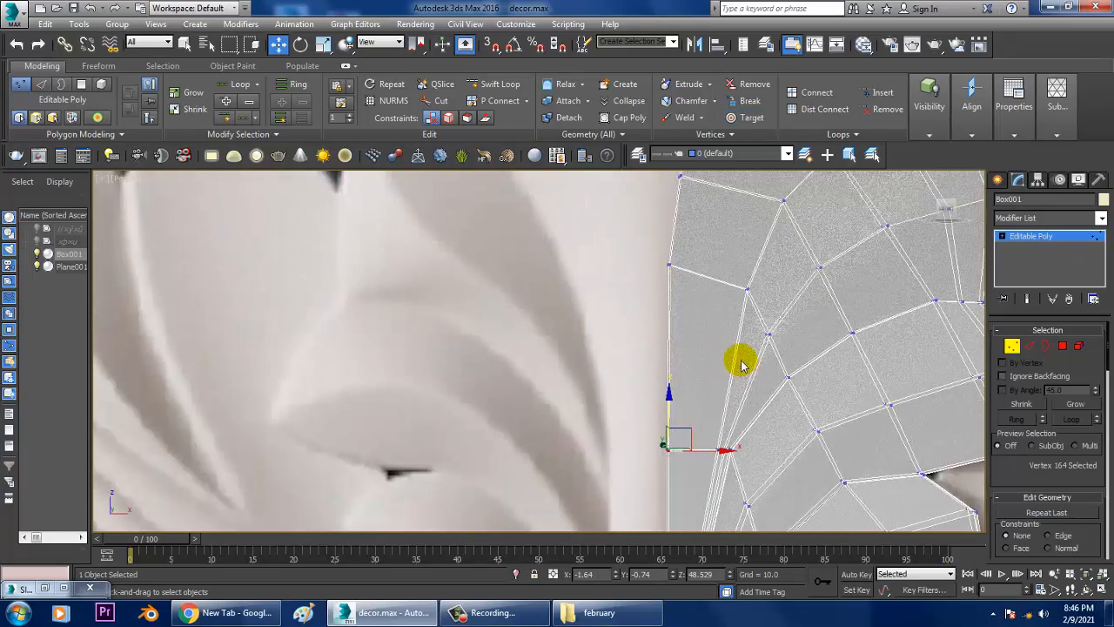
scroll(731, 318, up, 3)
middle_drag(728, 303, 726, 300)
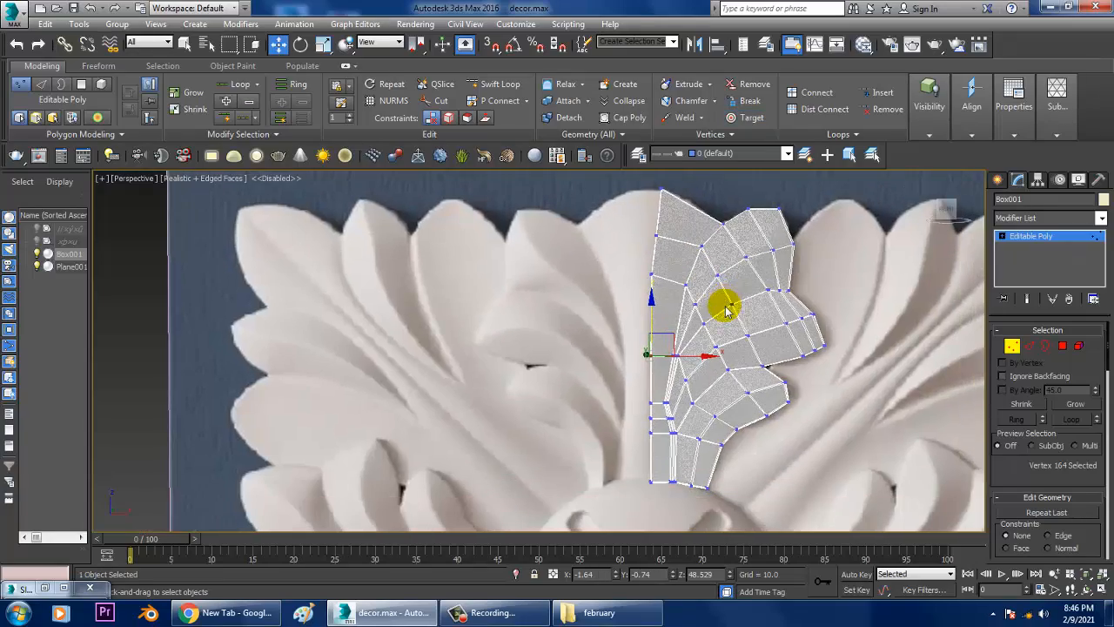
click(498, 87)
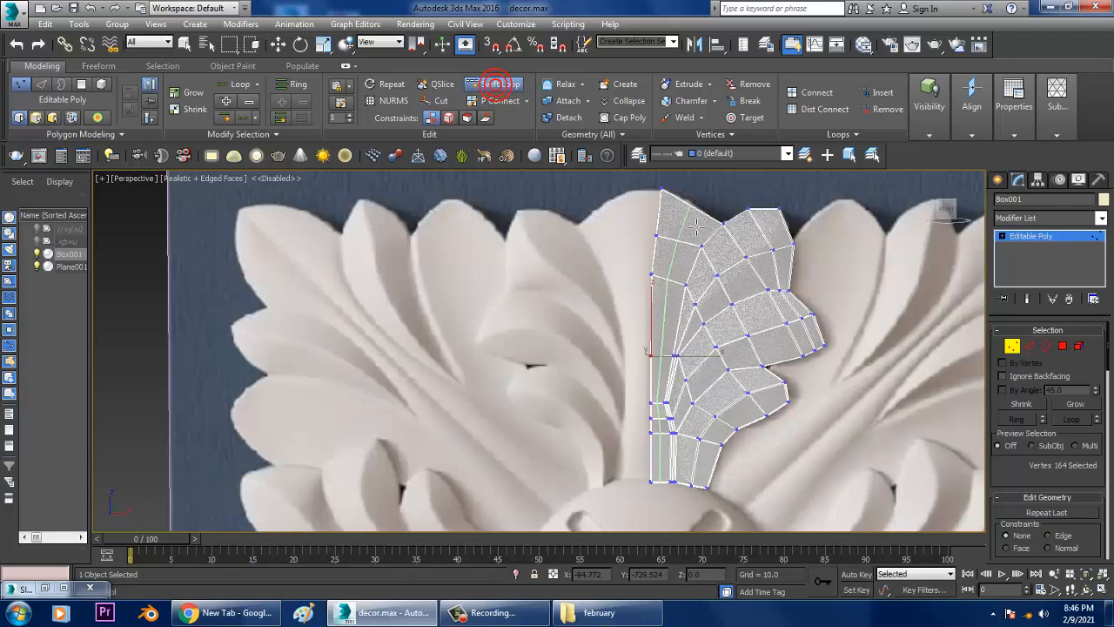
click(696, 226)
scroll(692, 209, up, 4)
right_click(698, 266)
Step: Raise the new loop's top vertices to the reference outline and move the upper inner-edge vertices onto the stem's vertical centre line
key(1)
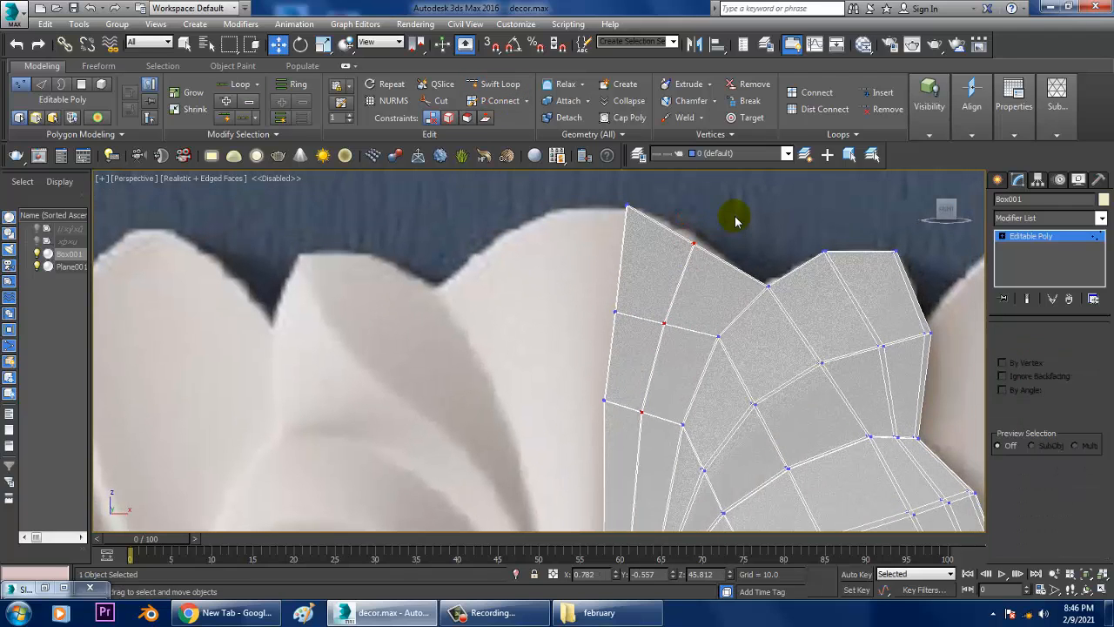
key(1)
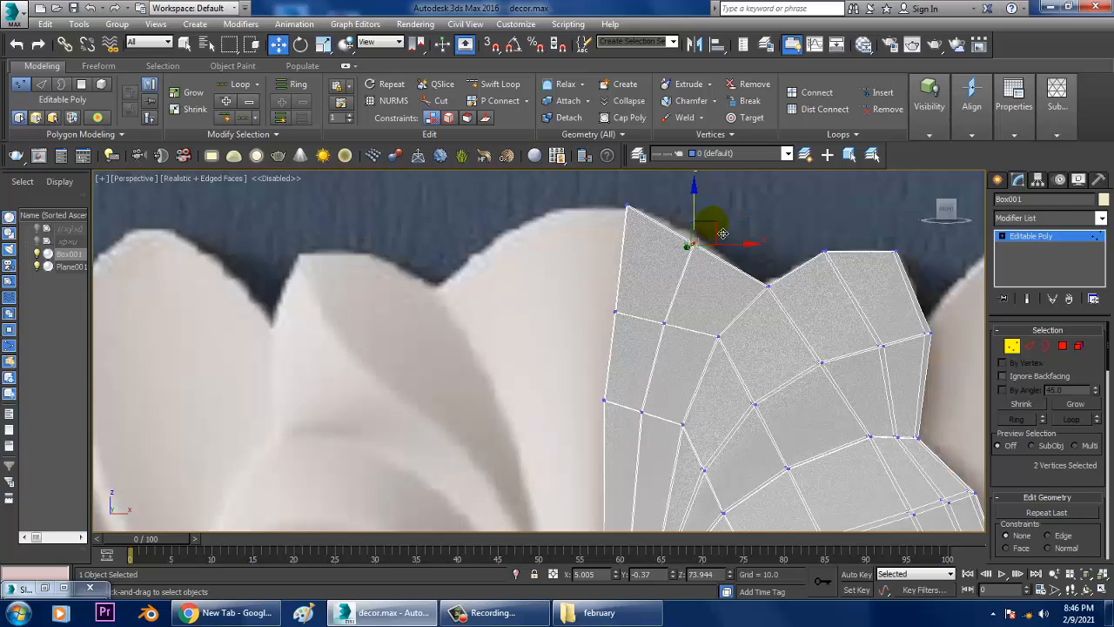
drag(662, 203, 644, 204)
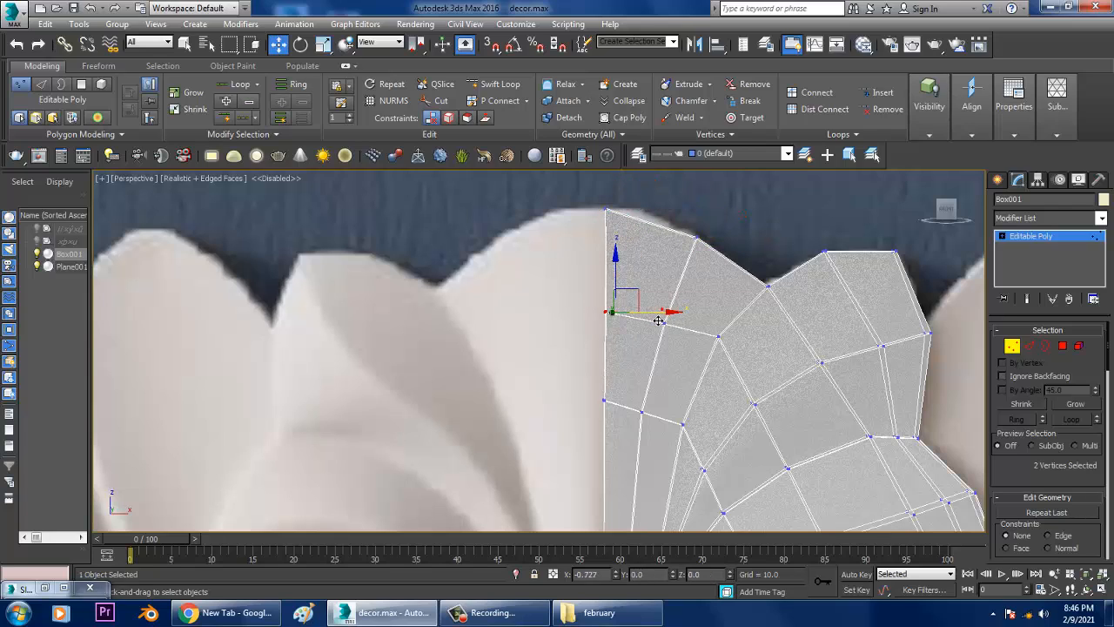
scroll(649, 353, down, 8)
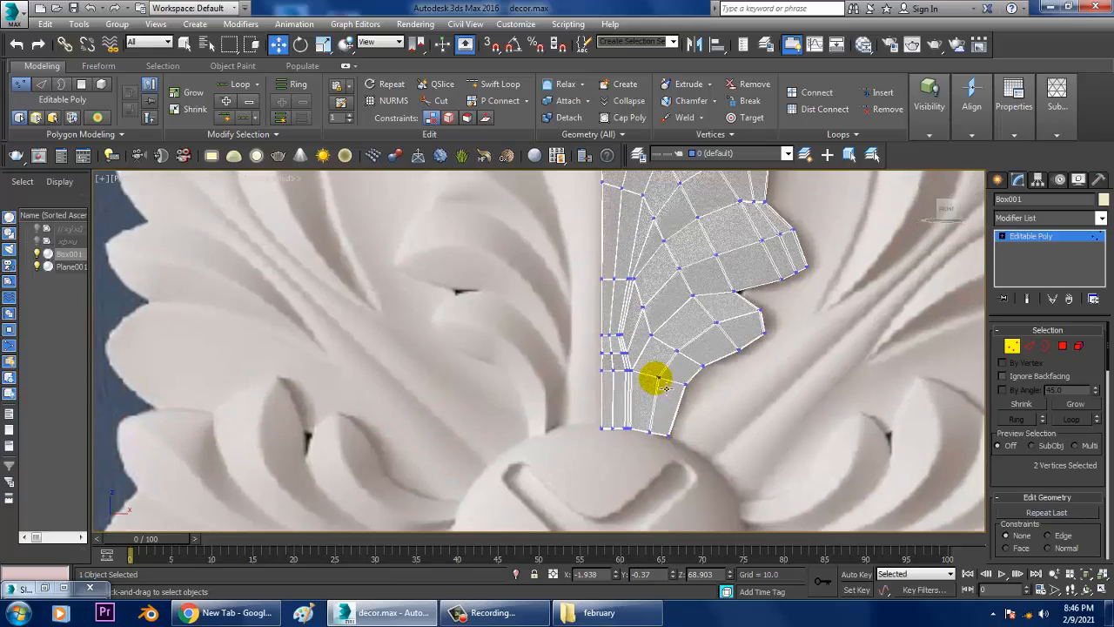
scroll(718, 327, up, 8)
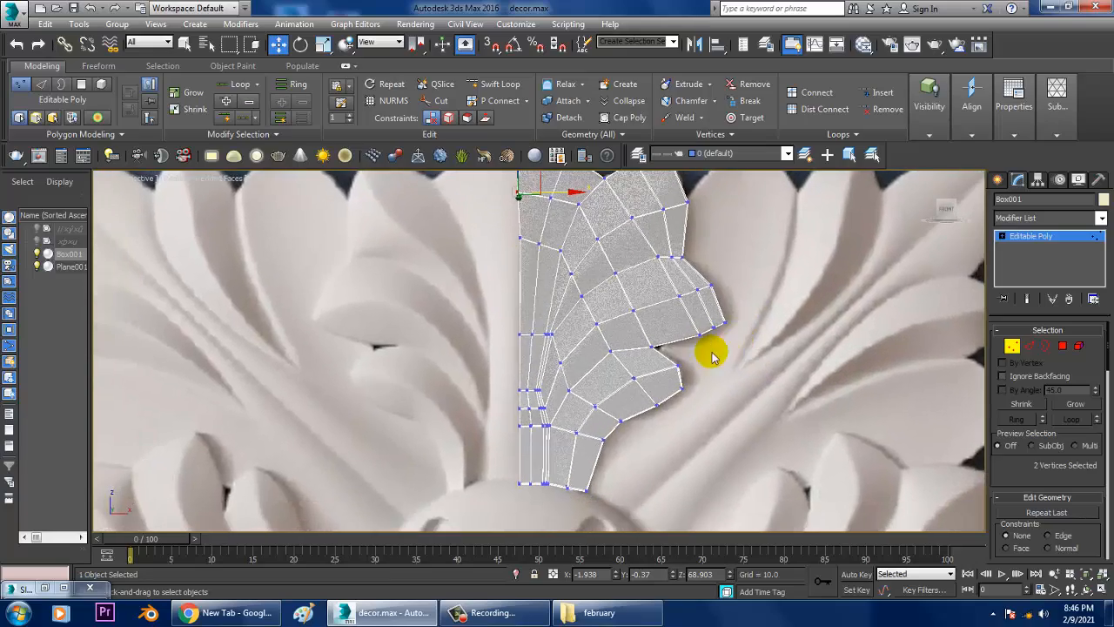
middle_drag(645, 218, 694, 279)
Step: Leave vertex mode and examine the whole leaf mesh's shape and thickness against the reference
click(1045, 247)
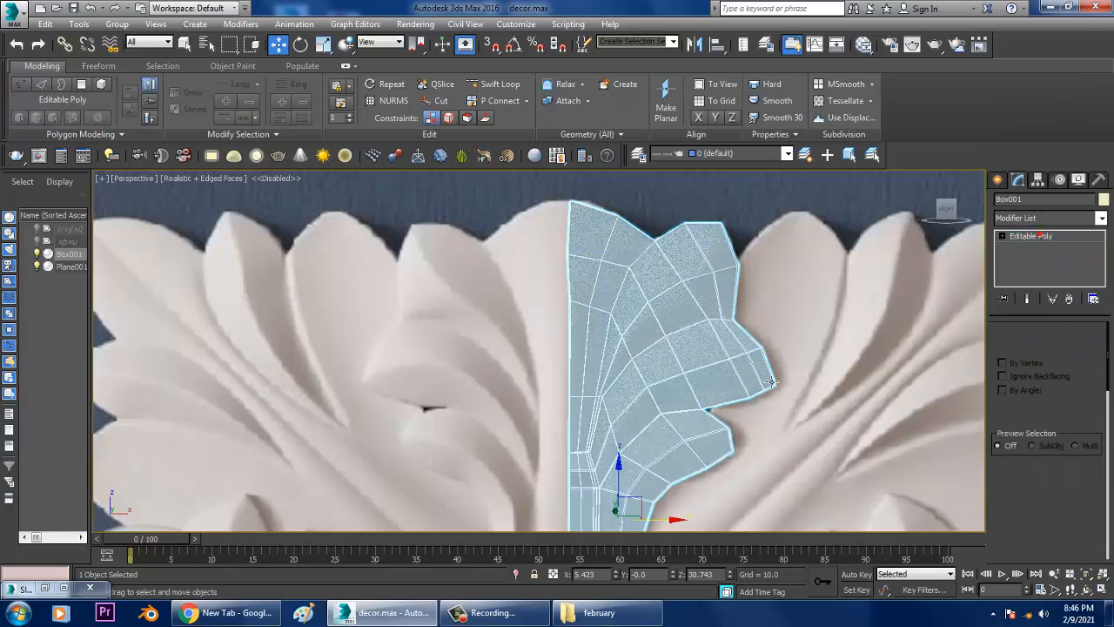
key(alt+w)
key(alt+w)
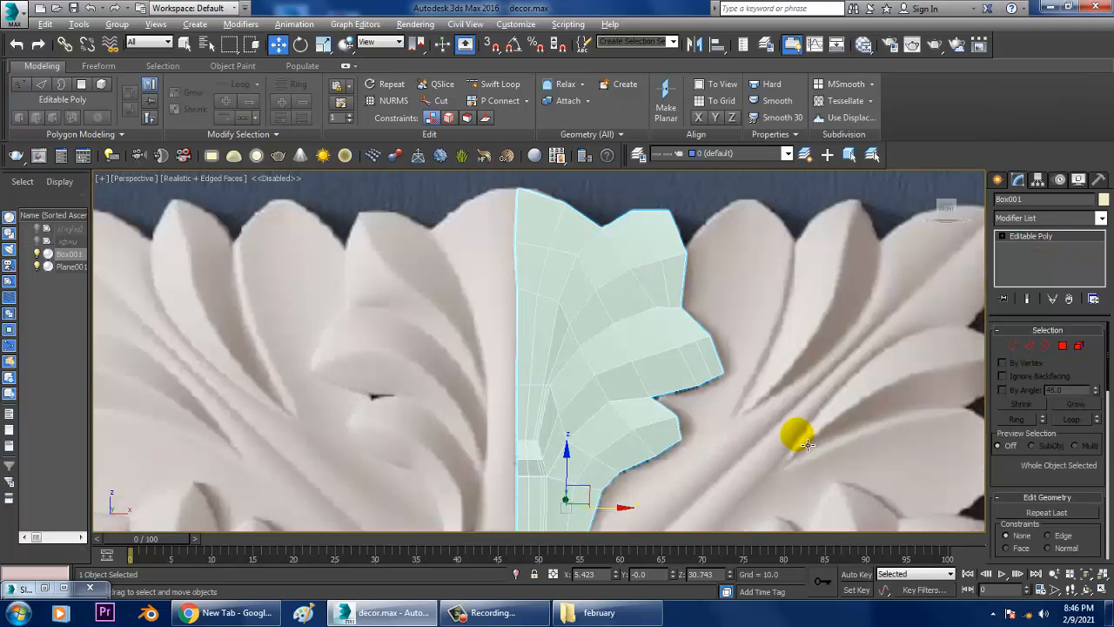
scroll(731, 420, up, 3)
alt+middle_drag(700, 438, 663, 366)
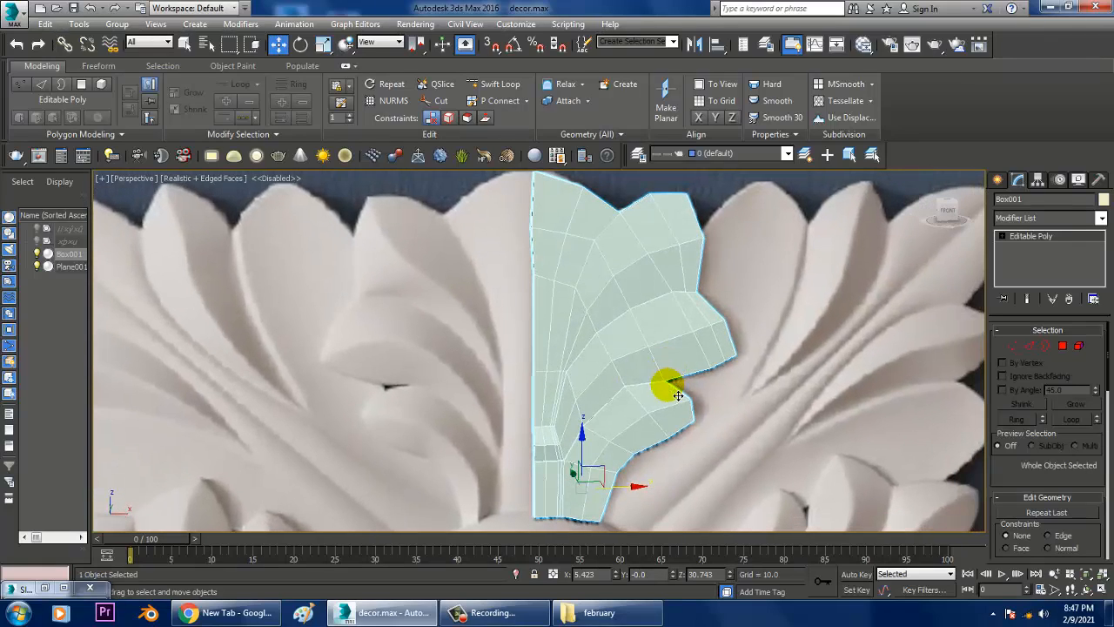
key(alt+w)
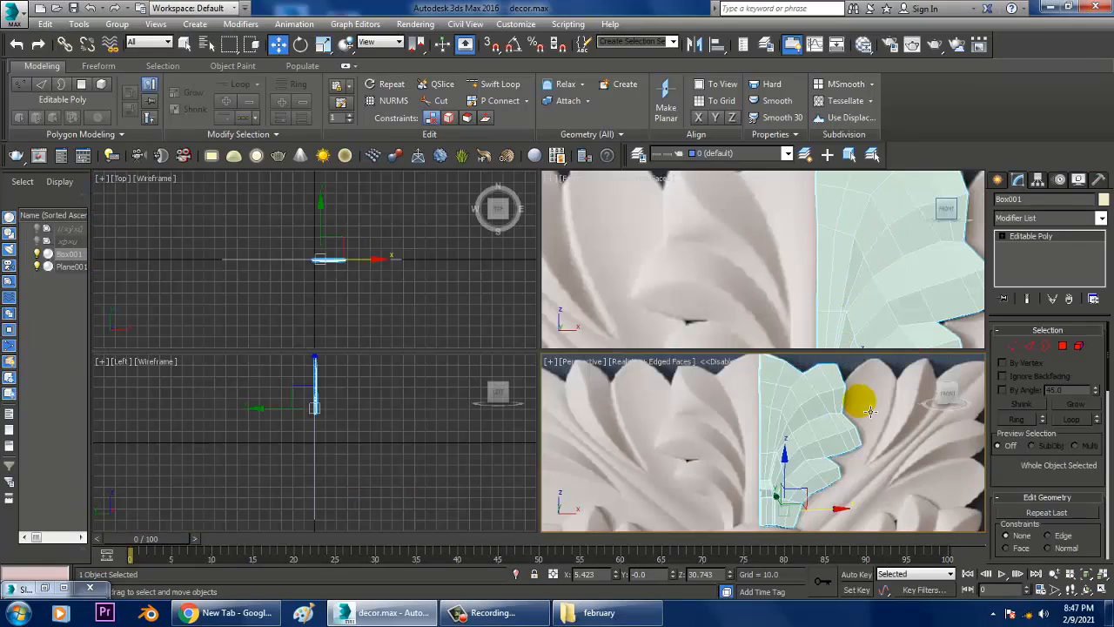
key(alt+w)
alt+middle_drag(771, 360, 882, 373)
Step: Try a TurboSmooth modifier on the leaf mesh and undo it
click(1057, 219)
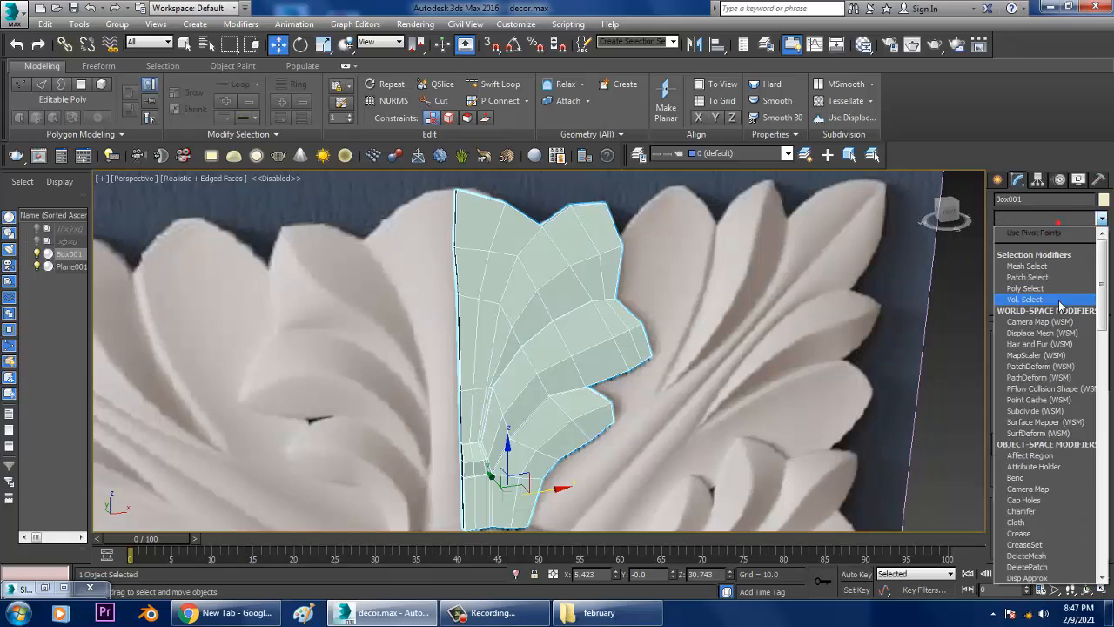
scroll(1060, 305, down, 5)
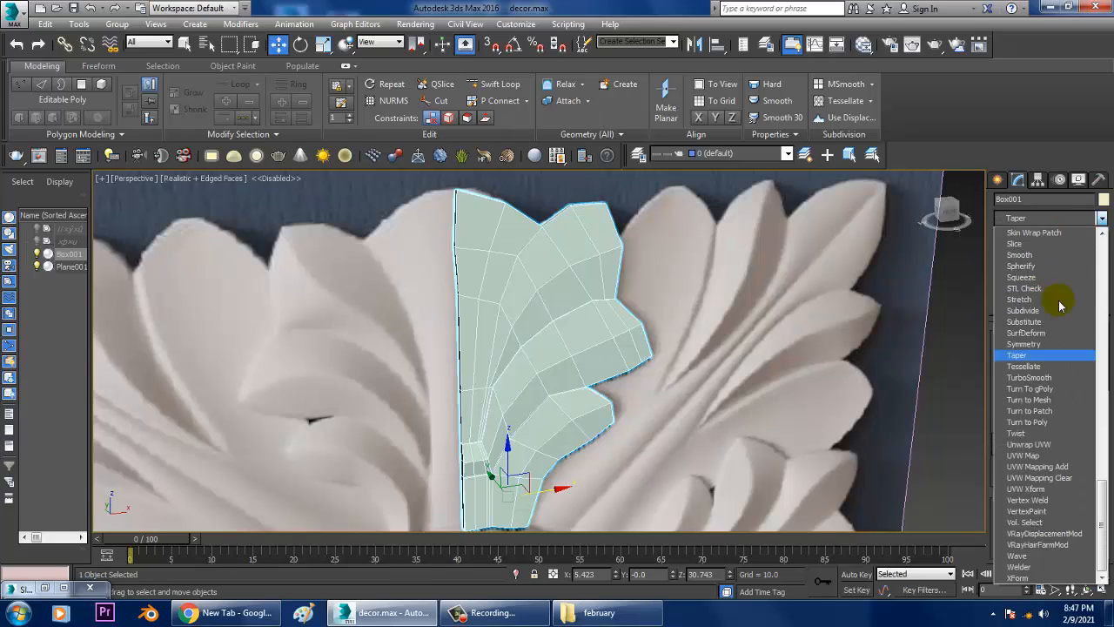
click(1049, 379)
mouse_move(739, 297)
alt+middle_down()
mouse_move(684, 290)
mouse_move(621, 304)
mouse_move(731, 298)
alt+middle_up()
key(ctrl+z)
Step: Add supporting edge loops with Swift Loop across the leaf's side lobes
alt+middle_drag(637, 353, 643, 313)
click(493, 92)
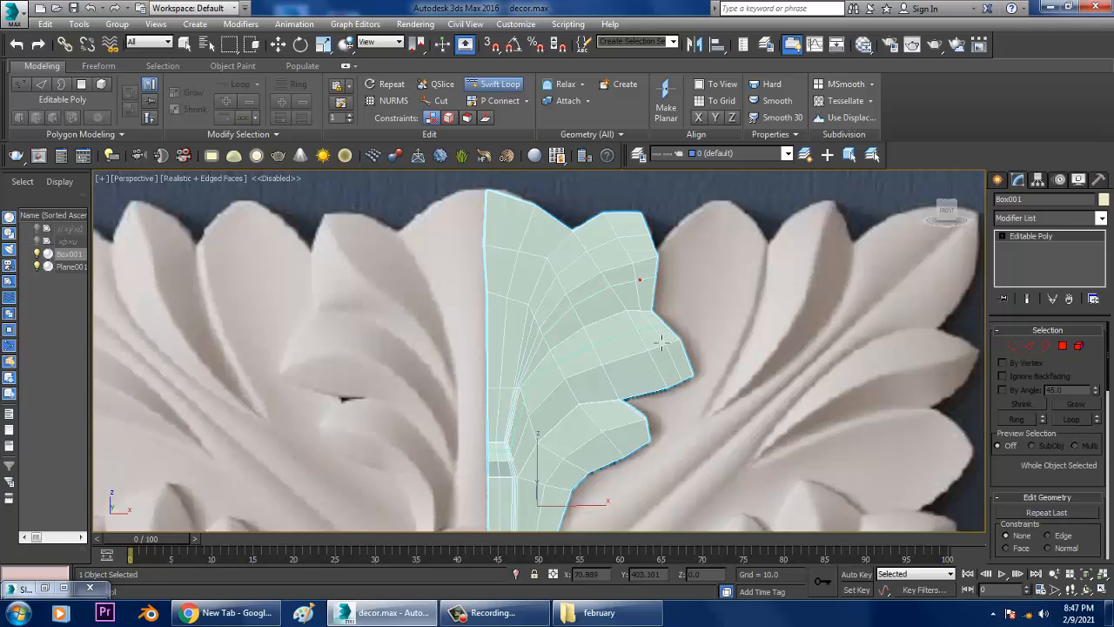
click(677, 380)
middle_drag(672, 354, 707, 236)
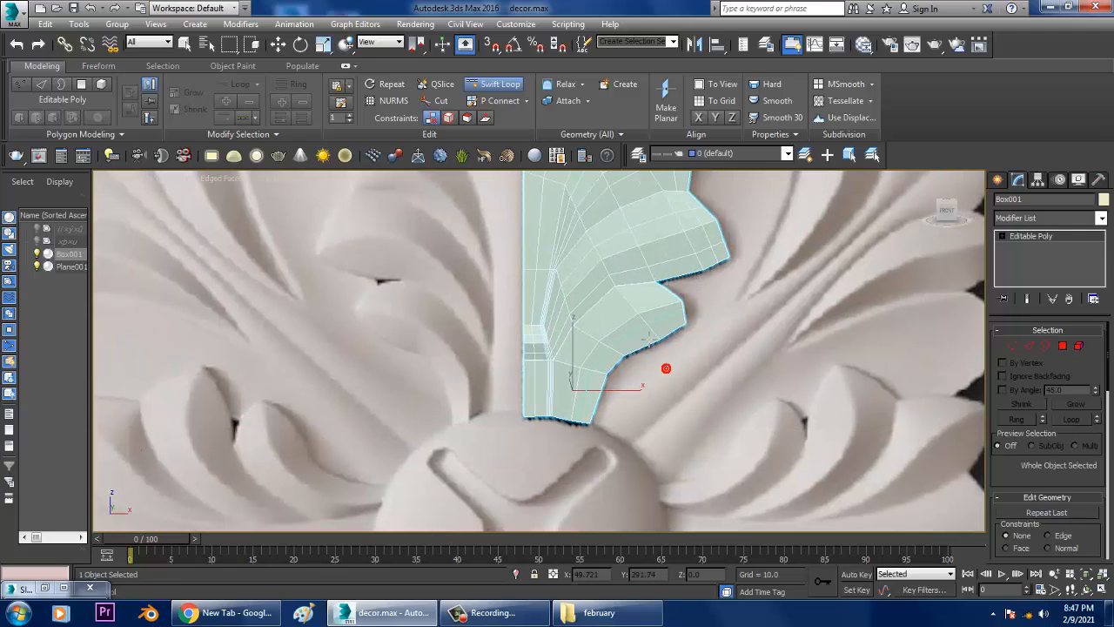
mouse_move(658, 338)
alt+middle_down()
mouse_move(667, 369)
mouse_move(644, 325)
alt+middle_up()
Step: Insert a Swift Loop edge loop on the mesh's thin top side at its inner corner and exit the tool
alt+middle_drag(816, 333, 561, 329)
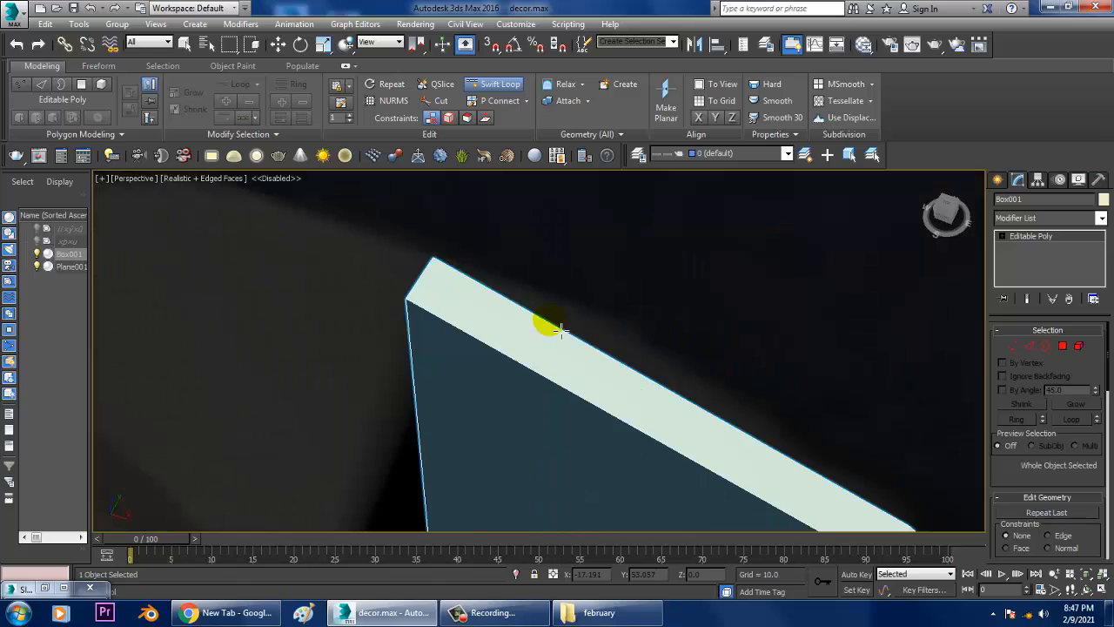
click(432, 288)
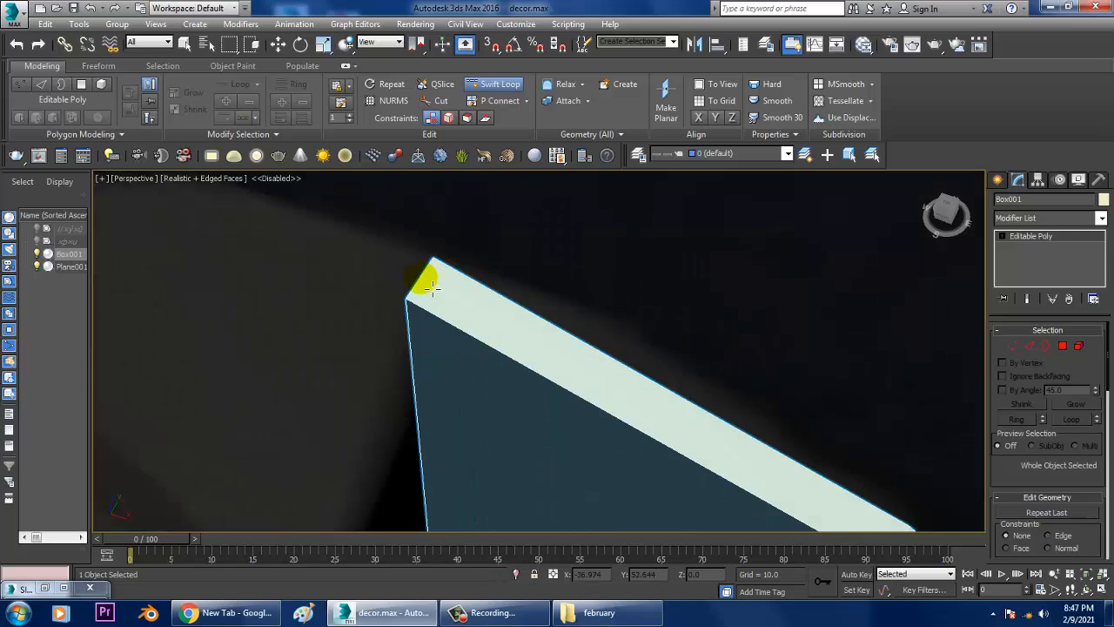
right_click(473, 288)
Step: Apply a TurboSmooth modifier with 1 iteration to the leaf mesh and check the smoothed lobes from several angles
scroll(978, 392, down, 5)
middle_drag(943, 400, 934, 395)
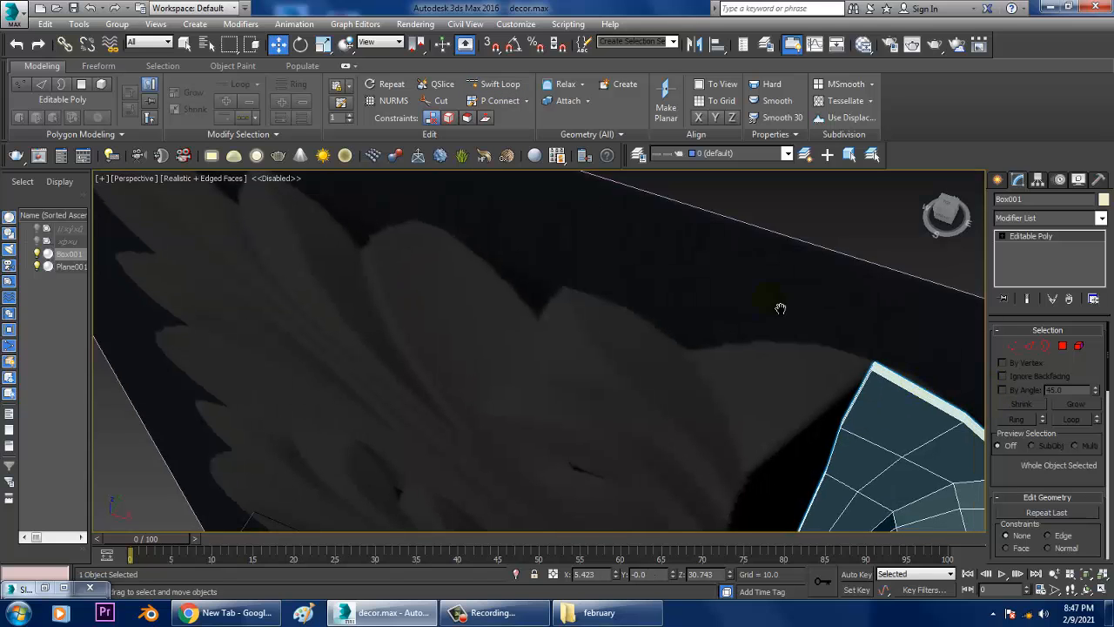
scroll(774, 340, down, 1)
alt+middle_drag(786, 439, 803, 340)
scroll(831, 418, down, 2)
middle_drag(836, 416, 705, 389)
scroll(705, 389, up, 3)
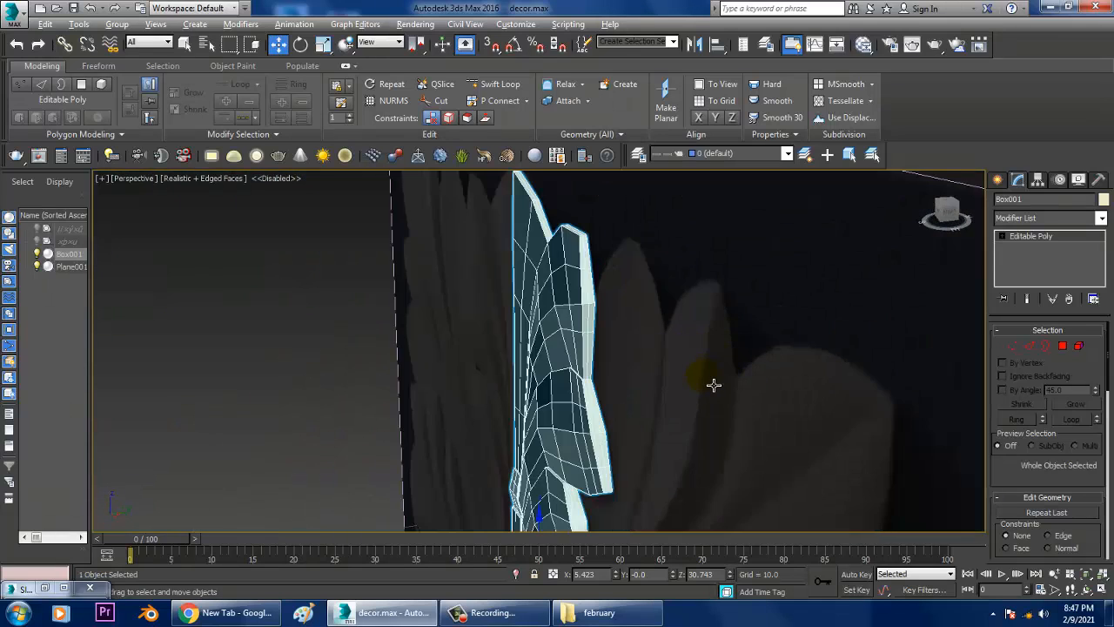
click(1048, 217)
scroll(1051, 287, down, 10)
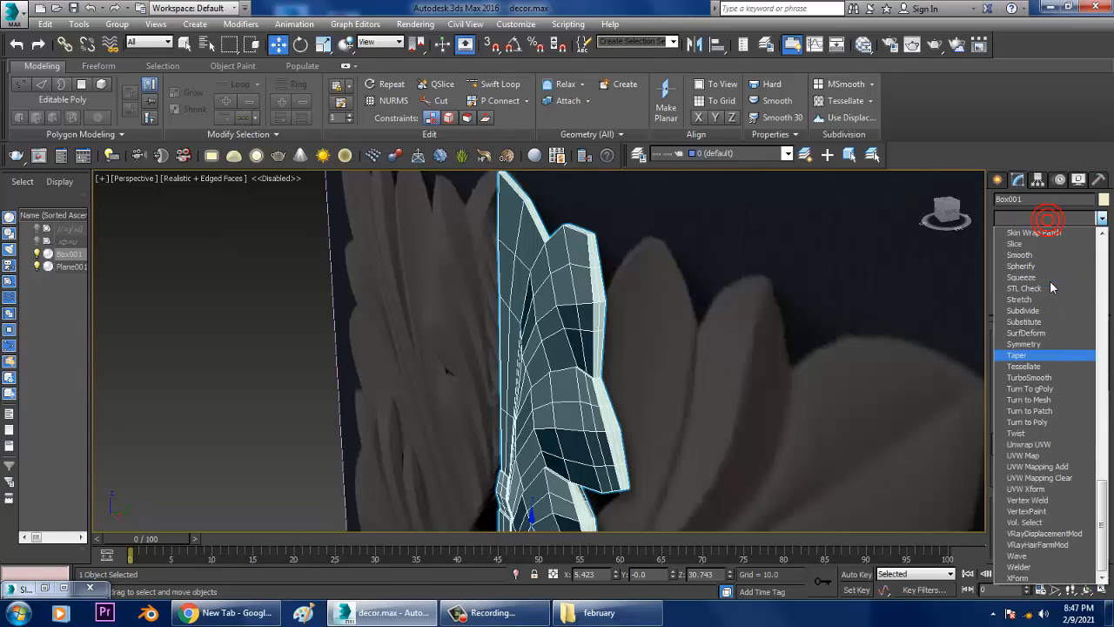
click(1049, 377)
alt+middle_drag(653, 388, 686, 390)
mouse_move(566, 340)
alt+middle_down()
mouse_move(607, 362)
mouse_move(577, 337)
alt+middle_up()
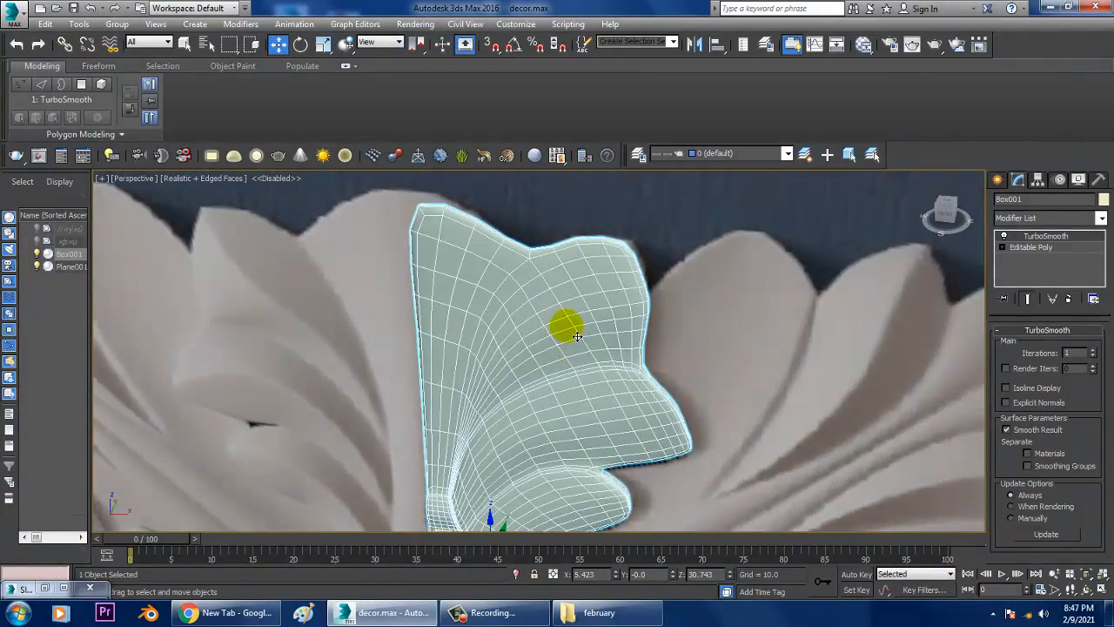
alt+middle_drag(675, 334, 722, 322)
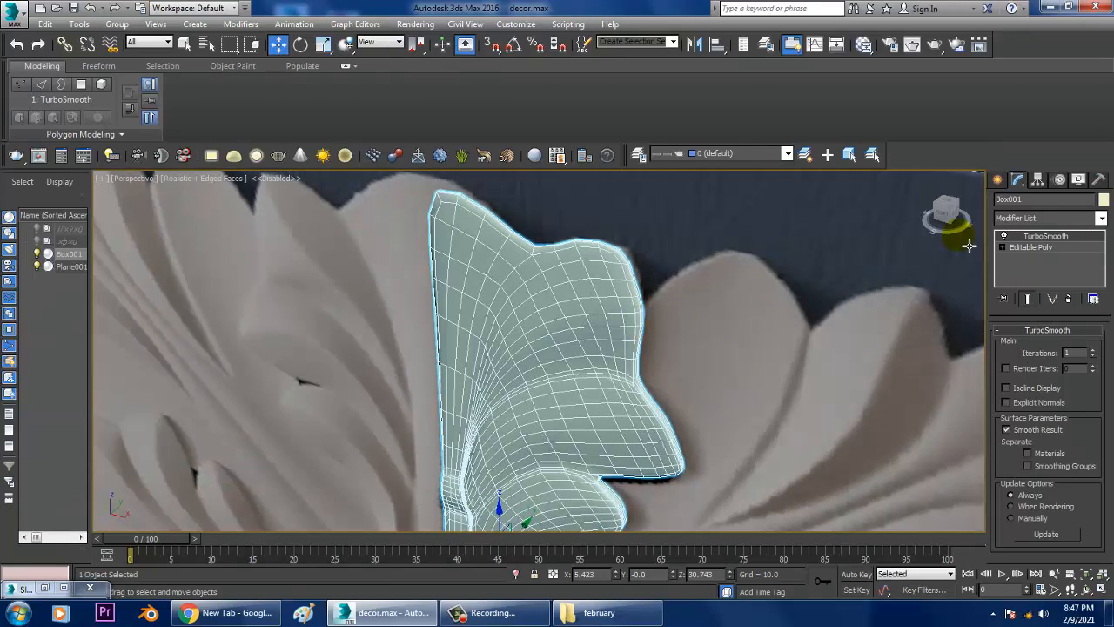
Step: Try an FFD(box) 4x4x4 modifier on the leaf mesh, hide the TurboSmooth effect beneath it and undo the FFD
click(1101, 218)
scroll(1036, 278, down, 10)
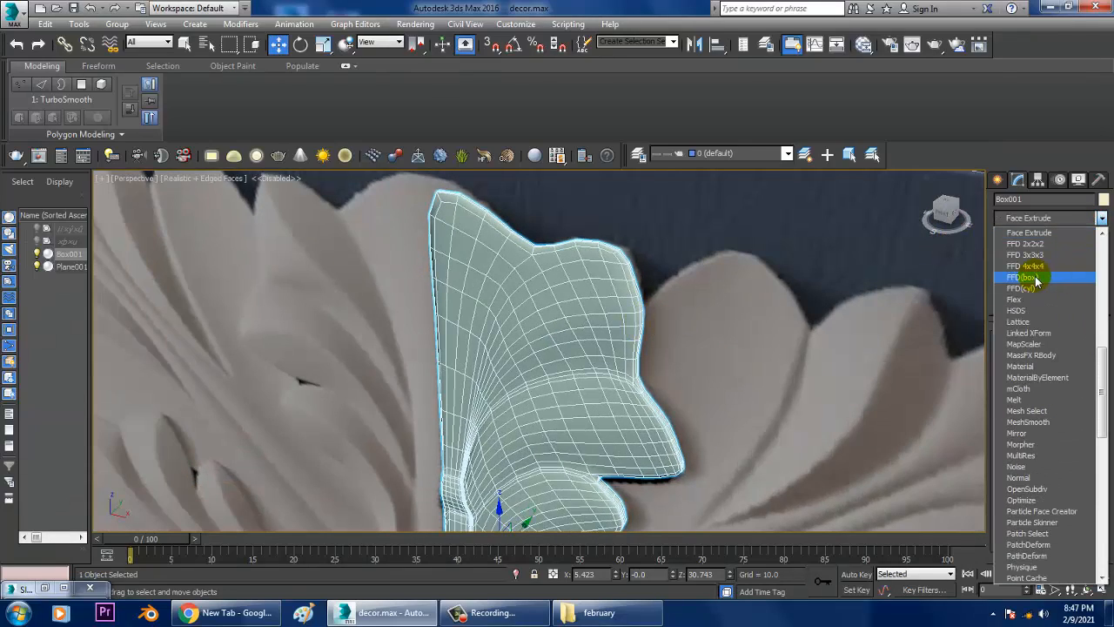
click(1032, 277)
alt+middle_drag(687, 396, 519, 375)
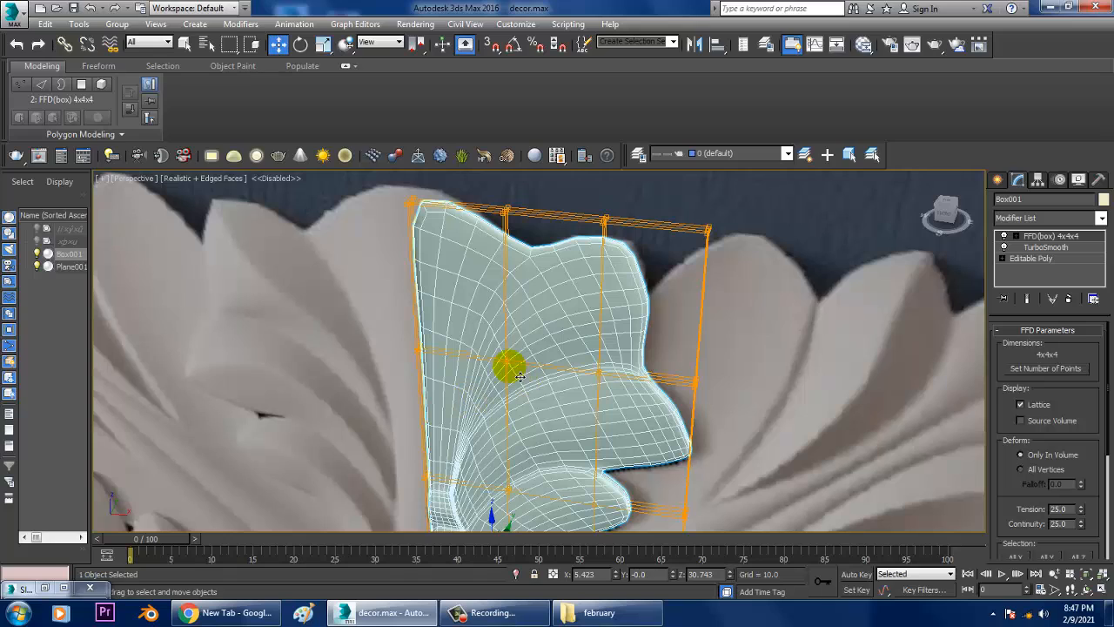
click(1005, 247)
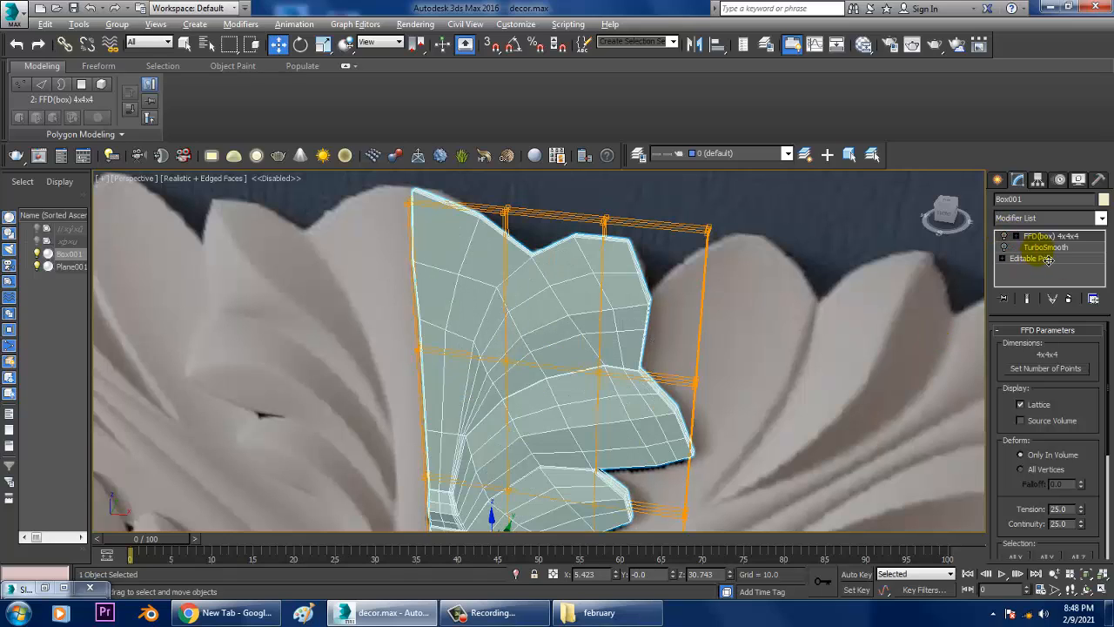
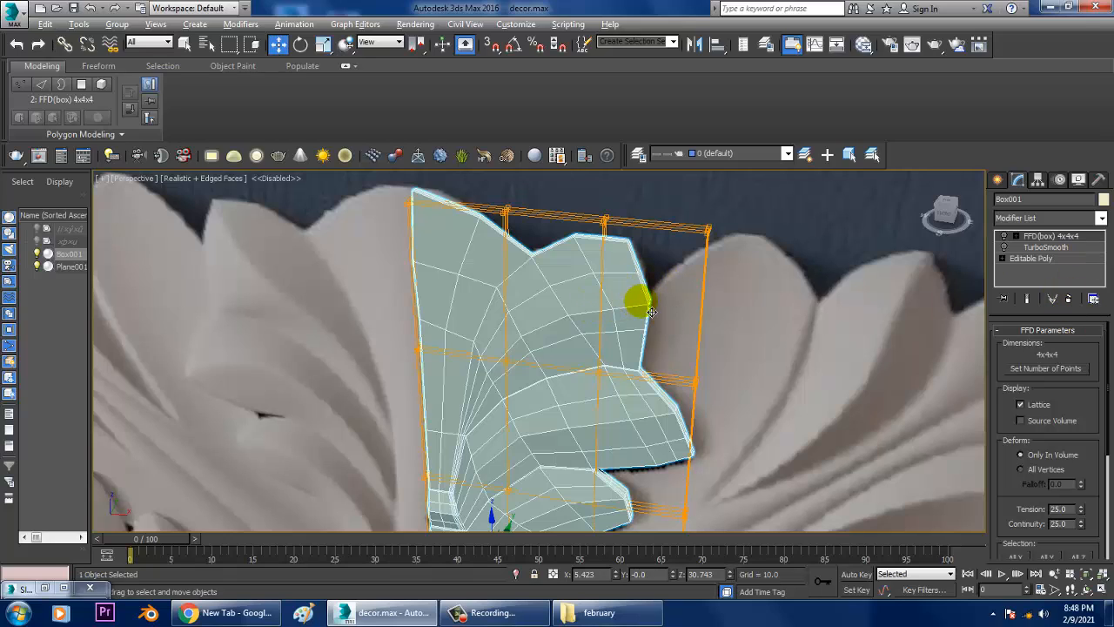
key(ctrl+z)
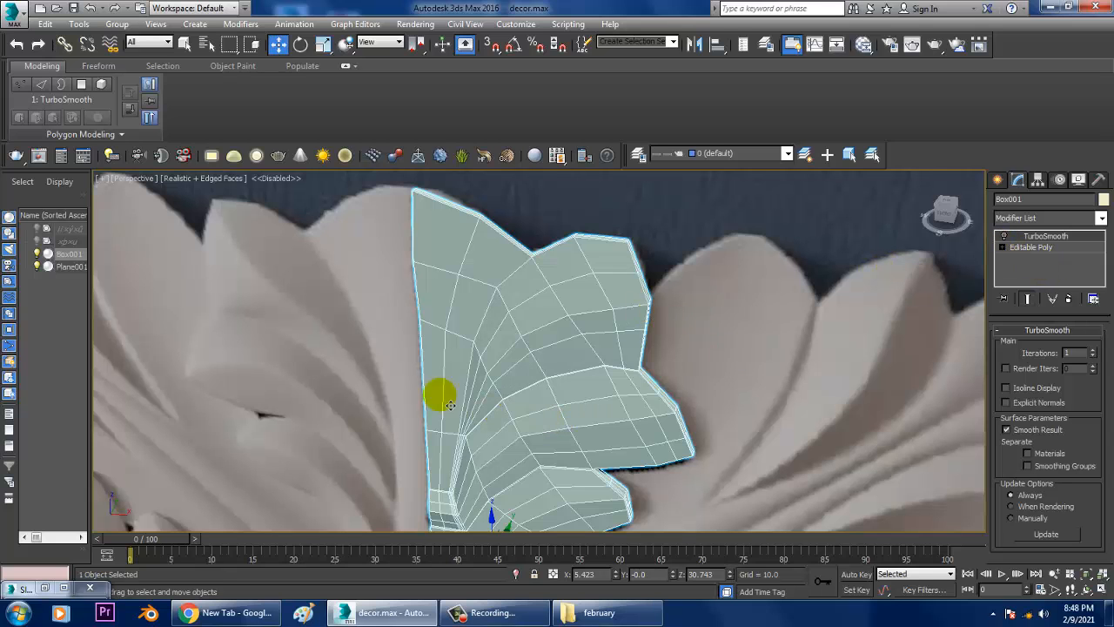
Step: Select the edge line running along the middle lobe towards the stem at Edge level and pull it forward along Y
mouse_move(635, 331)
alt+middle_down()
mouse_move(605, 329)
mouse_move(651, 330)
alt+middle_up()
scroll(651, 330, up, 4)
scroll(651, 330, down, 5)
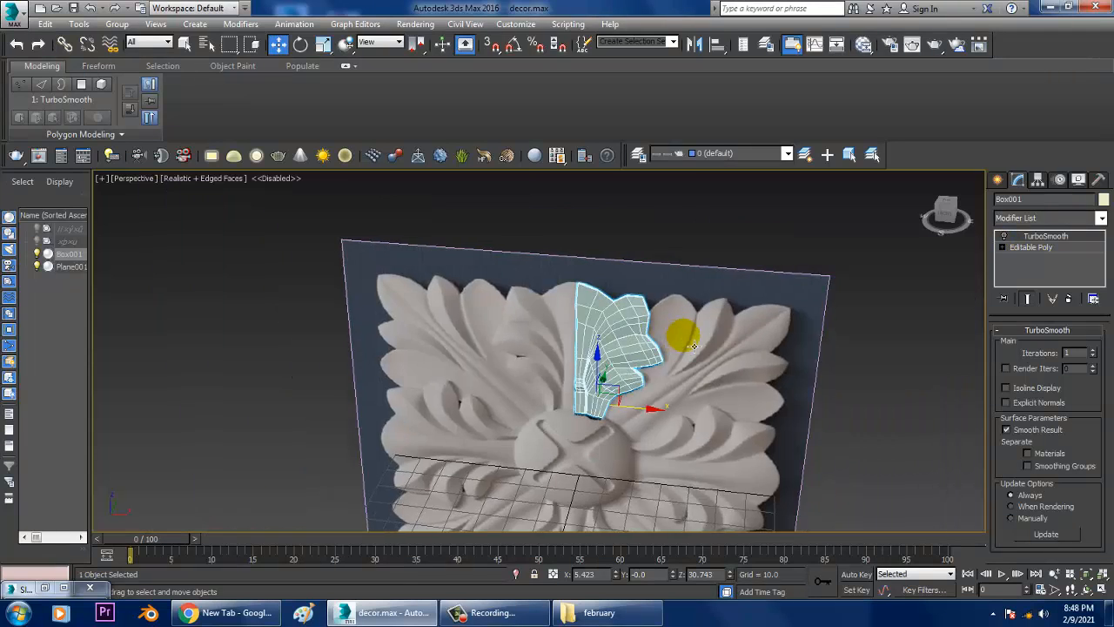
scroll(579, 385, up, 5)
middle_drag(744, 335, 765, 378)
scroll(766, 378, up, 4)
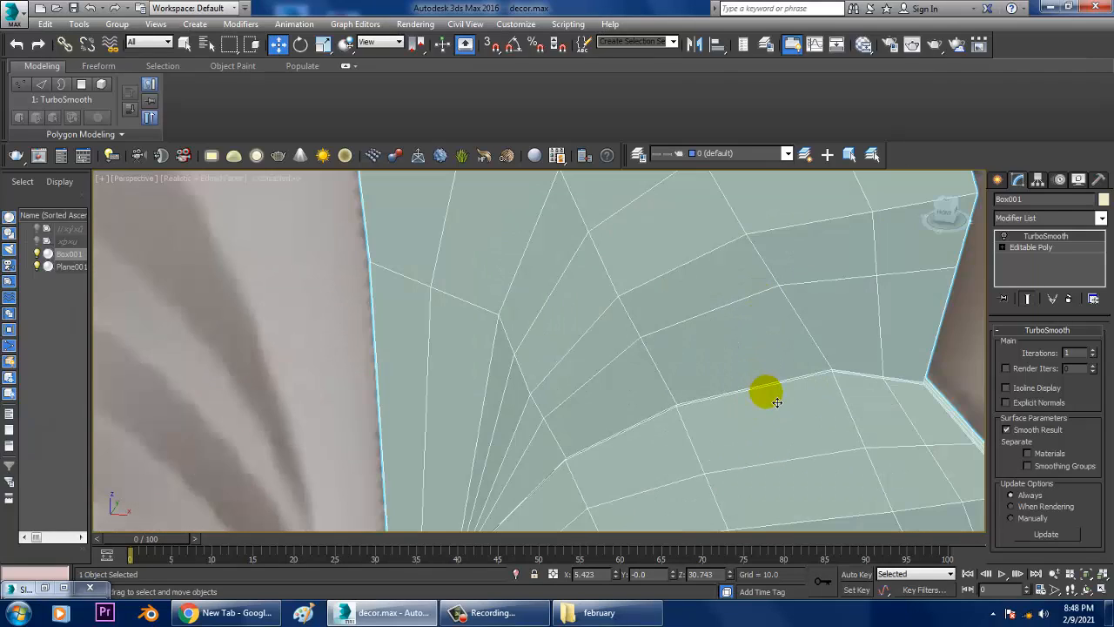
click(1027, 270)
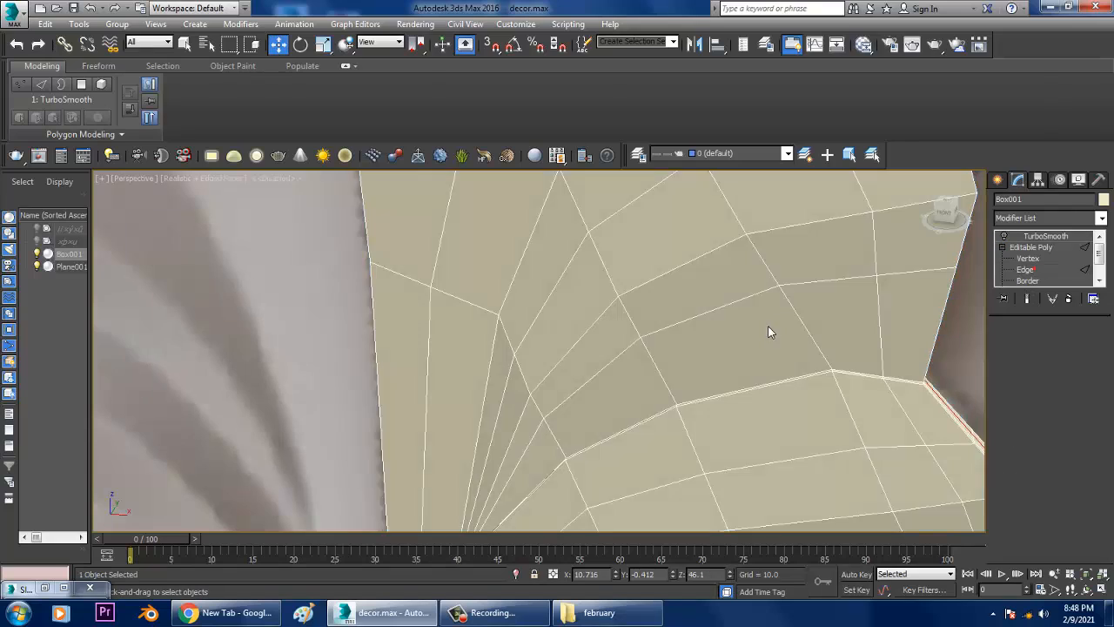
scroll(768, 330, down, 5)
scroll(757, 313, up, 6)
middle_drag(754, 296, 802, 348)
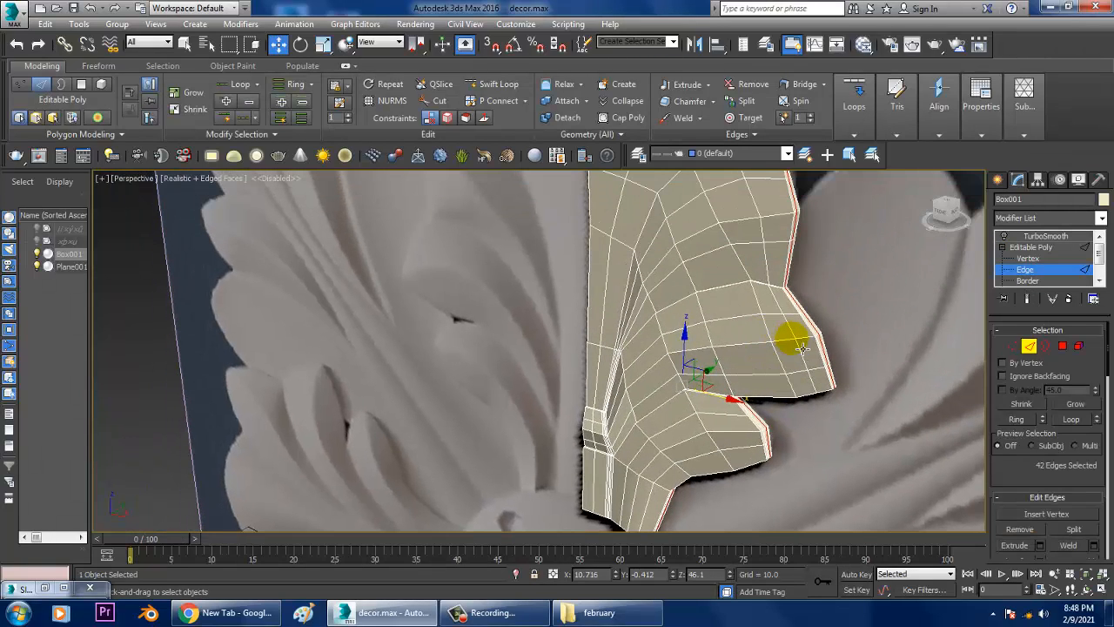
click(809, 346)
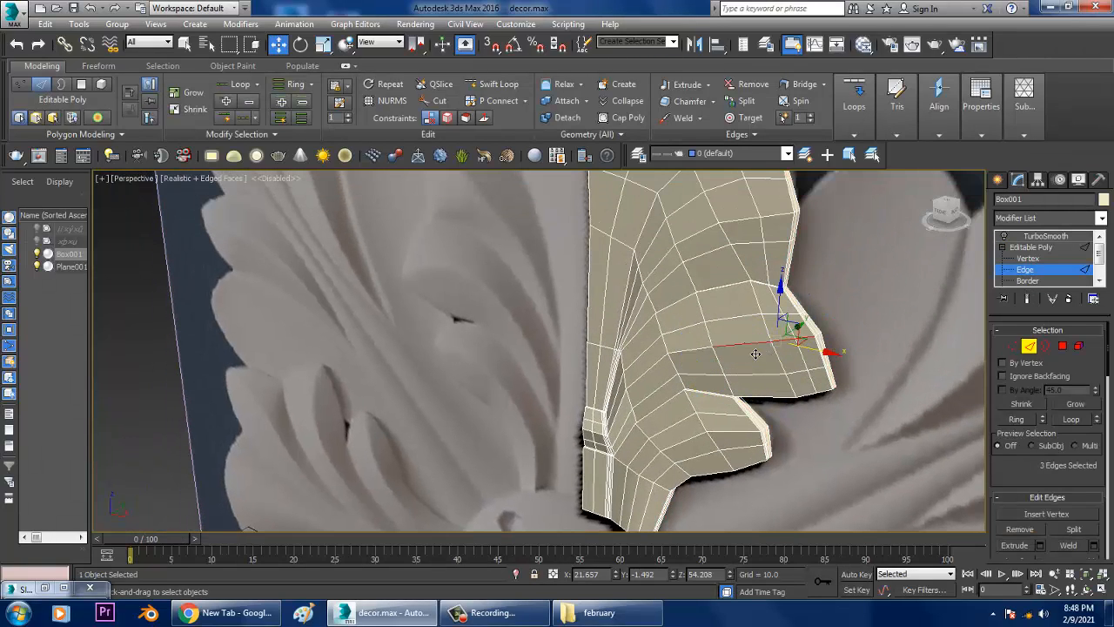
click(703, 363)
ctrl+click(649, 372)
alt+middle_drag(671, 369, 765, 346)
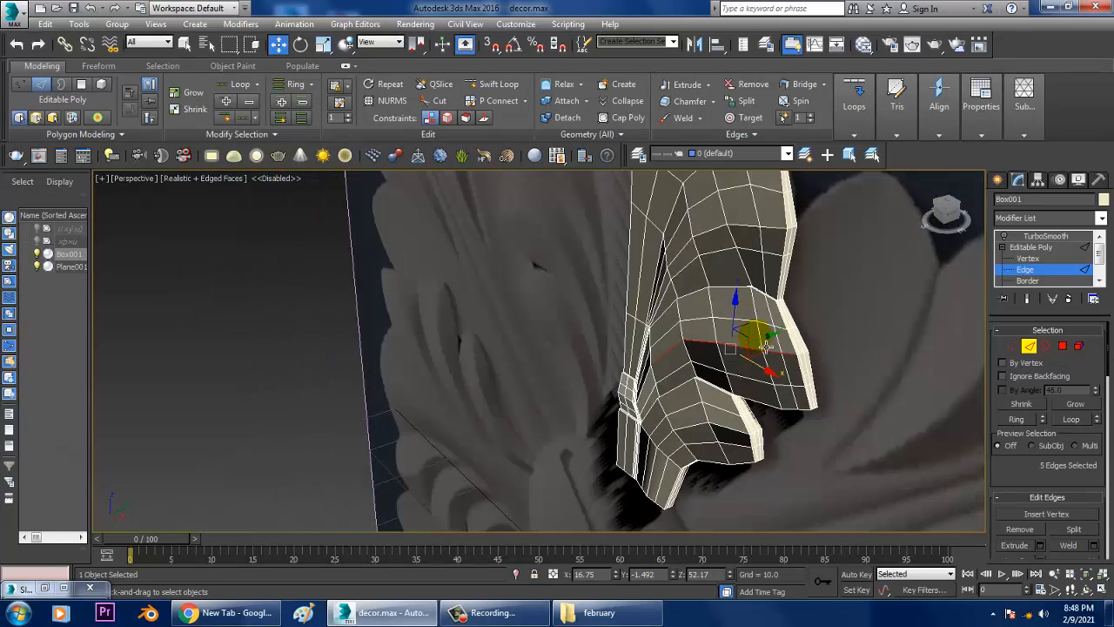
drag(773, 347, 769, 345)
Step: Select the edge line along the upper lobe down towards the stem and pull it forward along Y
alt+middle_drag(769, 346, 829, 425)
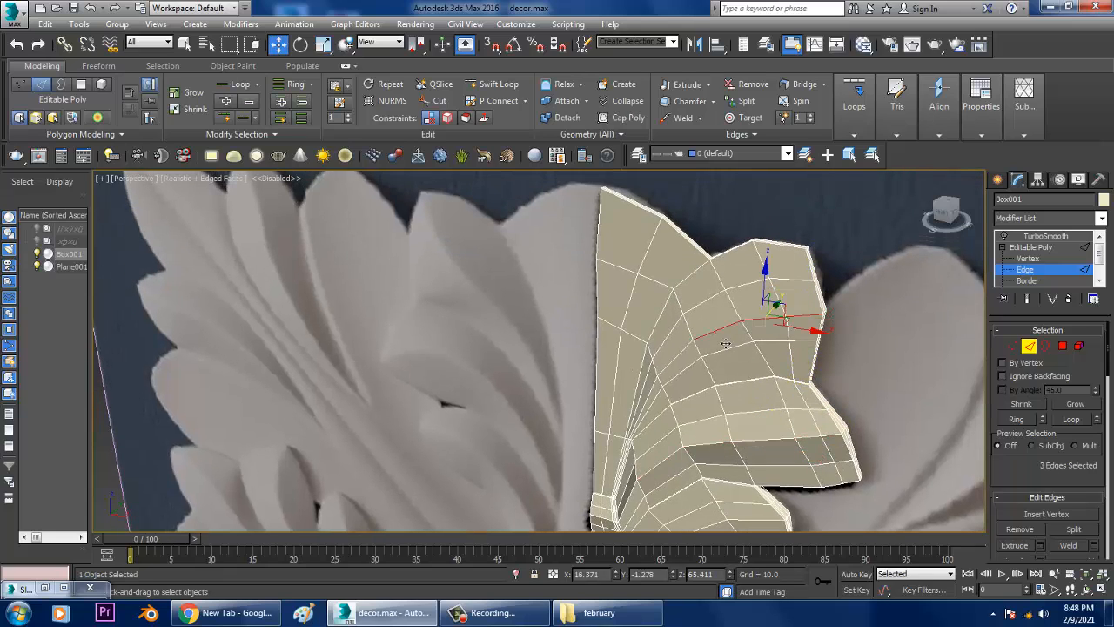
alt+middle_drag(662, 400, 609, 391)
ctrl+click(652, 391)
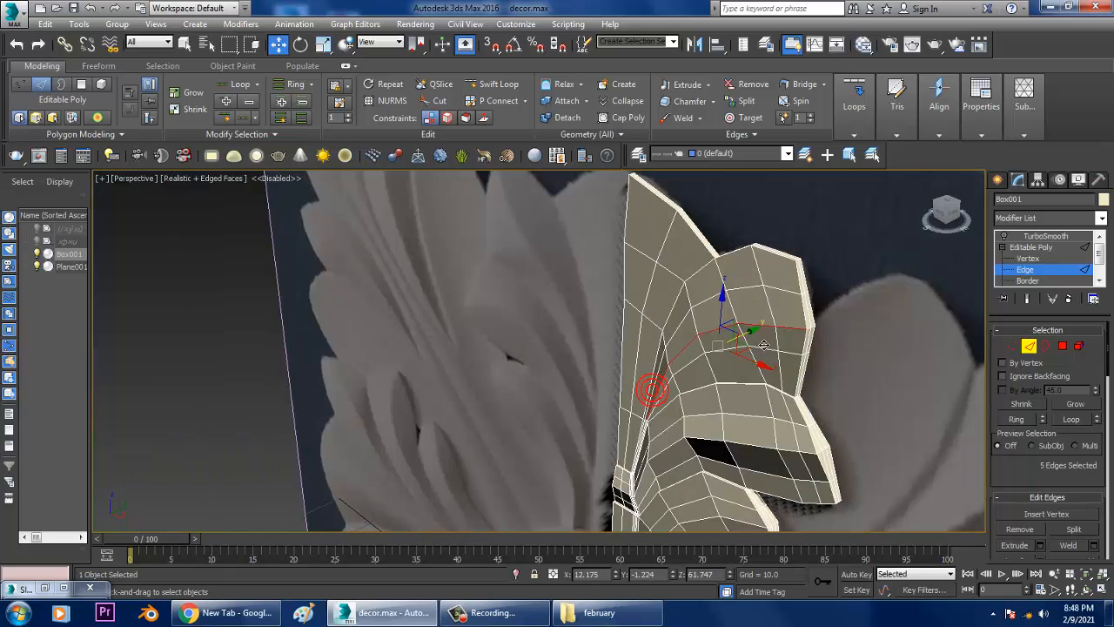
drag(759, 340, 757, 342)
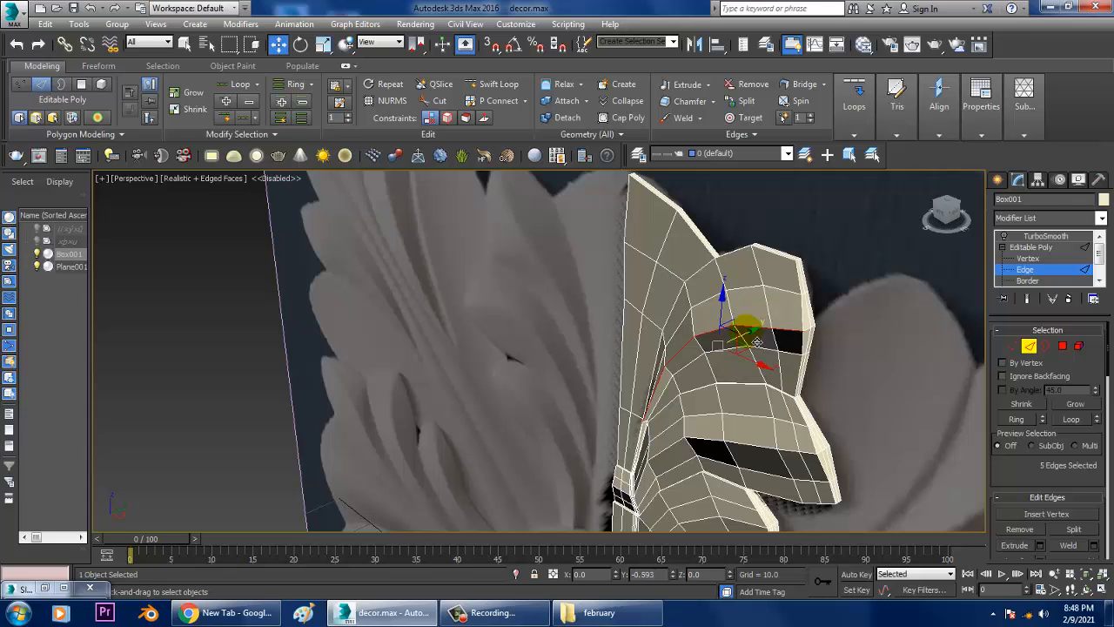
Step: Try pulling the edge line beside the central stem forward along Y and undo back to the upper lobe's edge selection
alt+middle_drag(757, 342, 681, 289)
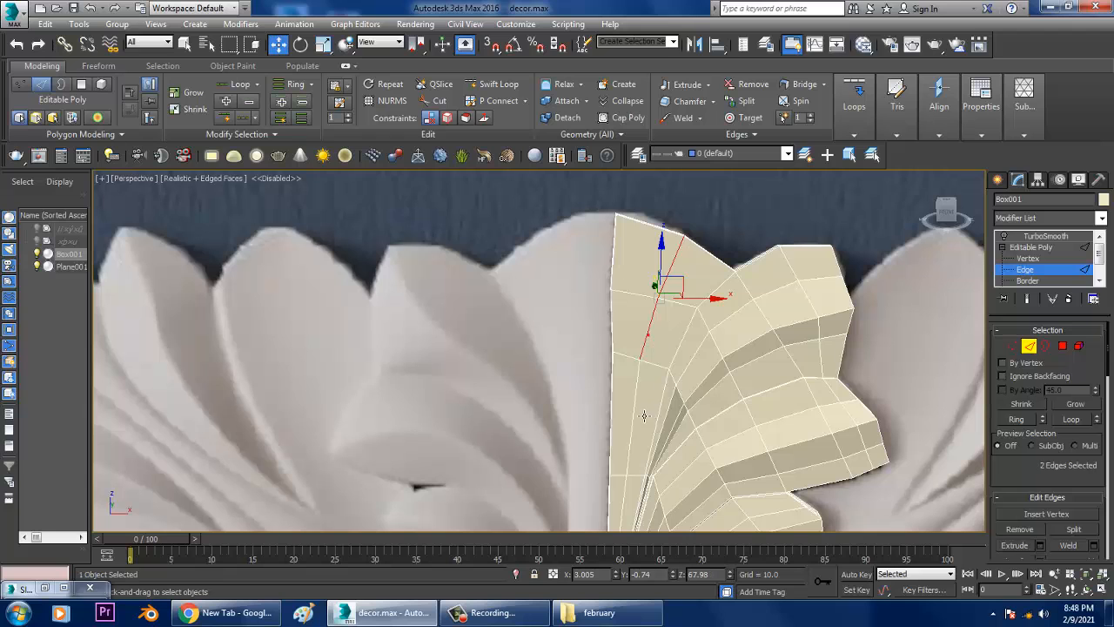
alt+middle_drag(656, 420, 707, 236)
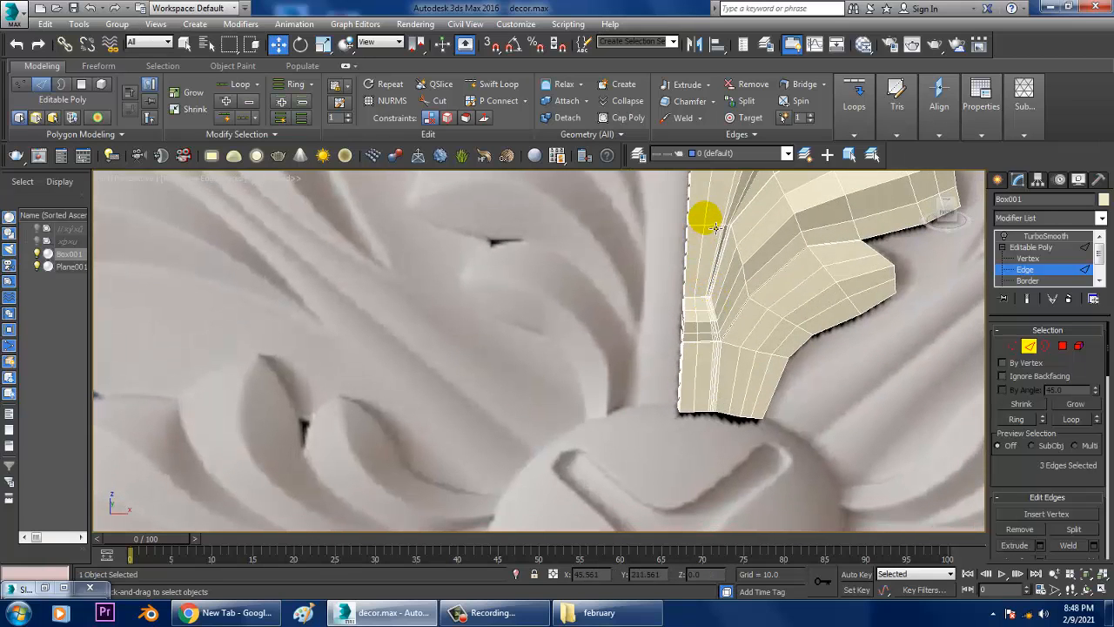
alt+middle_drag(721, 315, 687, 332)
scroll(686, 321, down, 5)
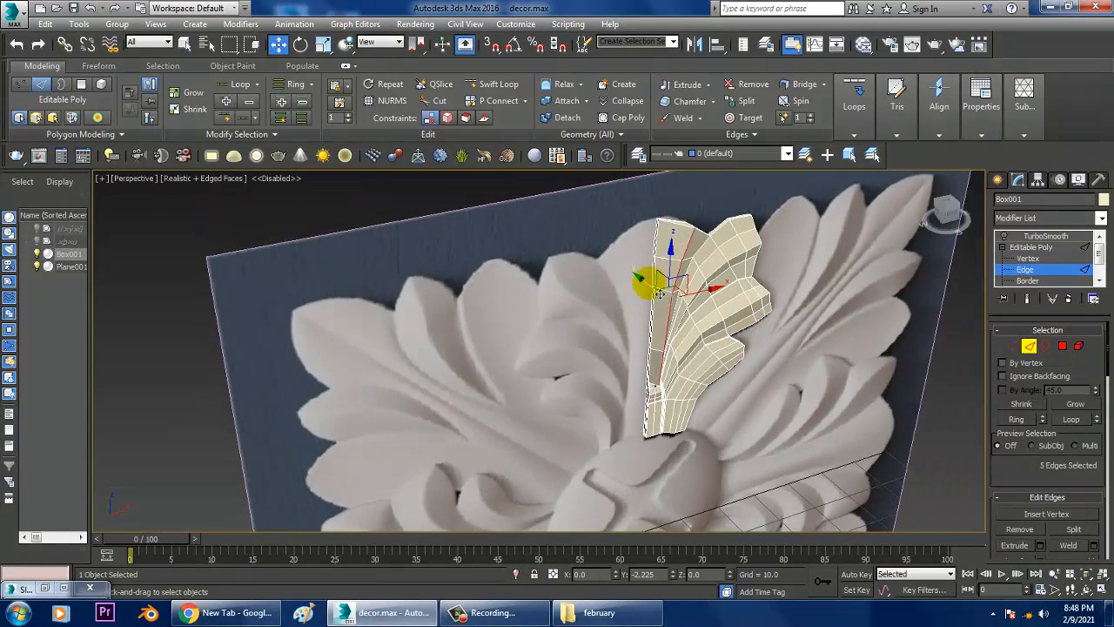
drag(648, 282, 645, 280)
alt+middle_drag(644, 280, 714, 273)
scroll(720, 355, up, 3)
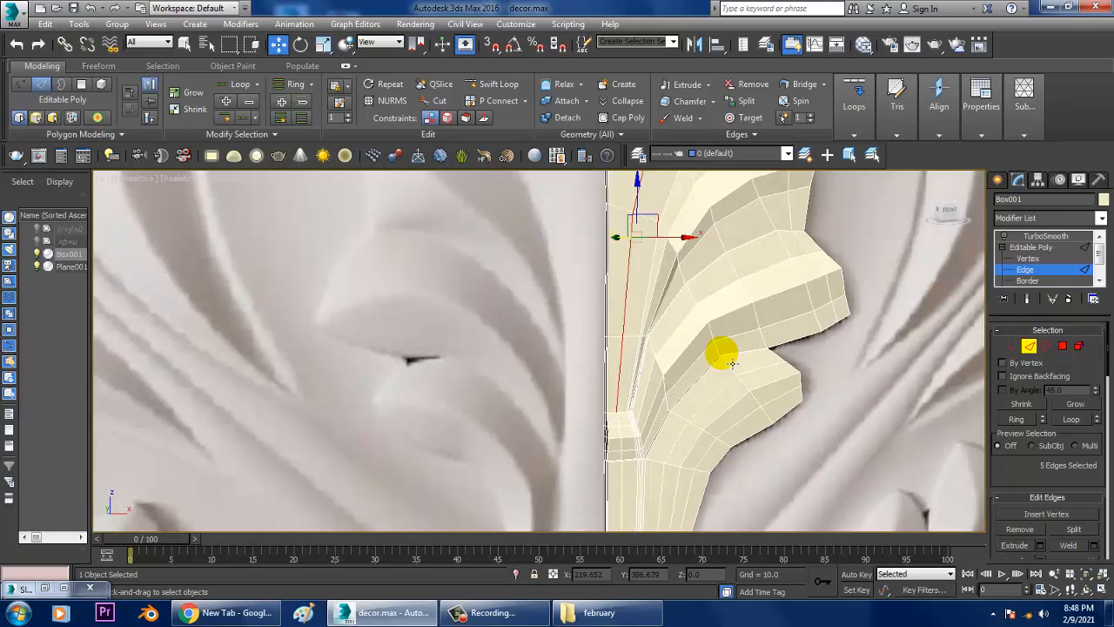
alt+middle_drag(723, 438, 750, 446)
scroll(660, 394, up, 5)
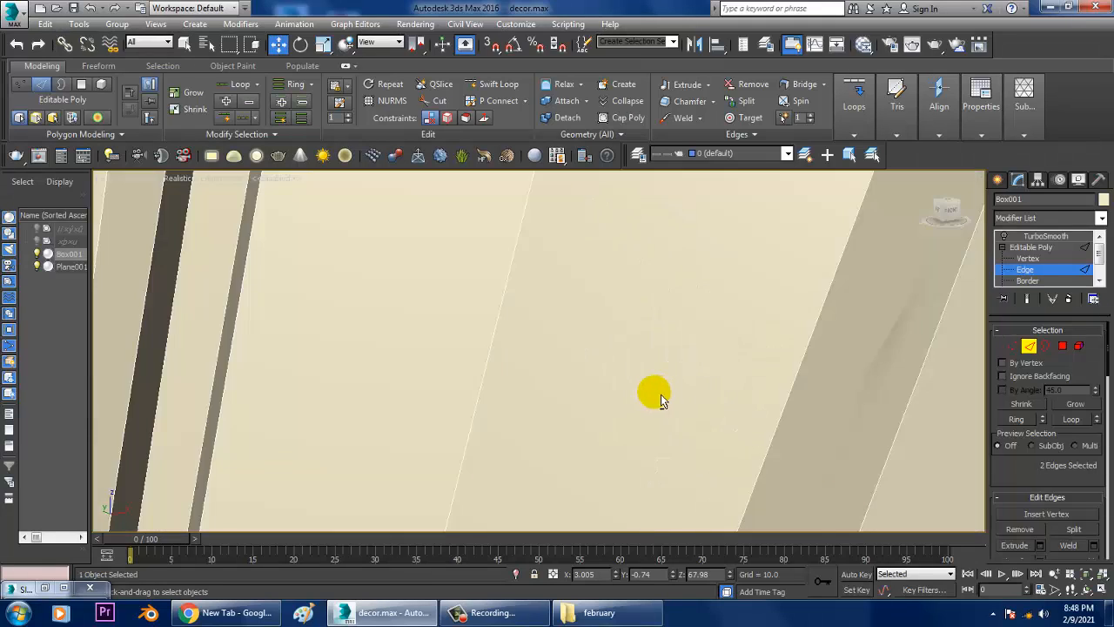
double_click(651, 393)
scroll(653, 389, down, 5)
scroll(691, 363, down, 4)
scroll(684, 333, up, 10)
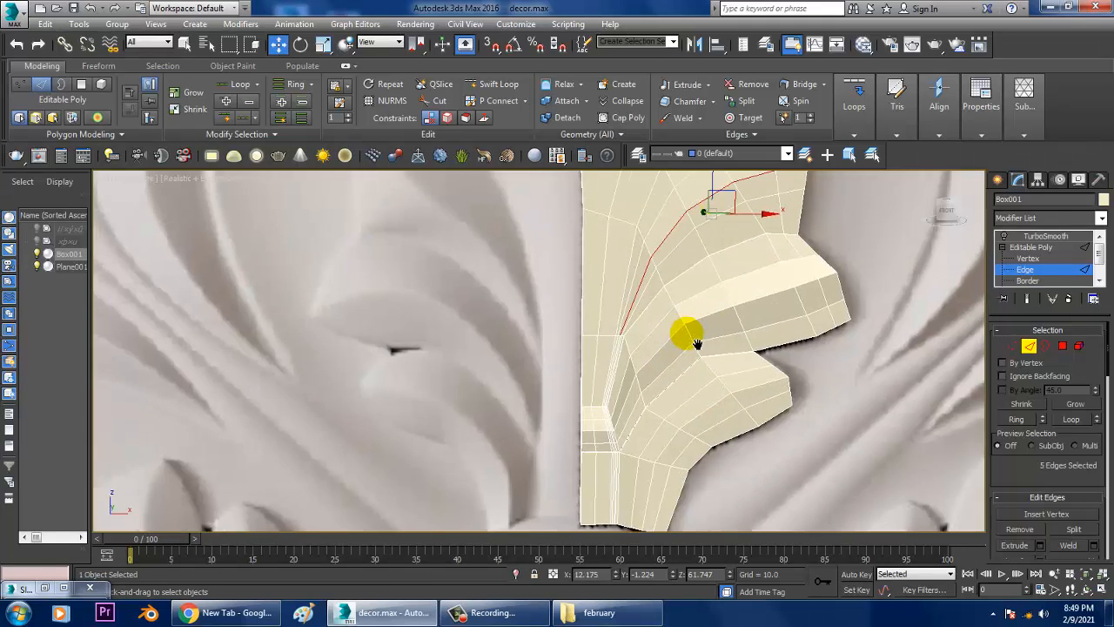
scroll(435, 357, down, 8)
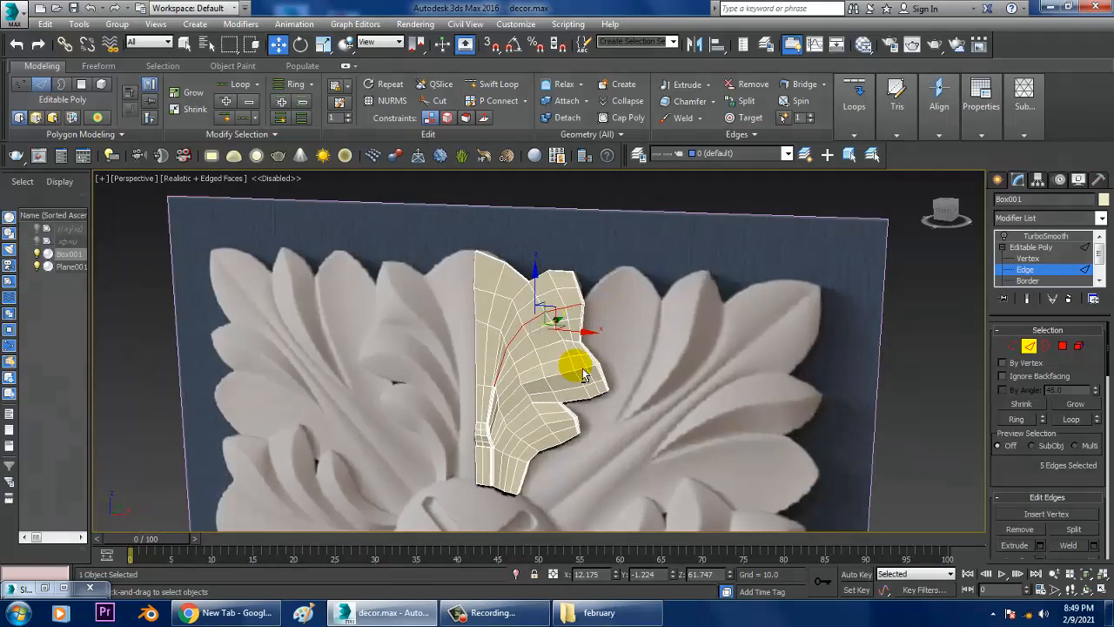
Step: Pull the selected upper-lobe edges forward along Y to about -2.18
scroll(577, 362, up, 3)
alt+middle_drag(577, 364, 565, 330)
drag(578, 340, 572, 344)
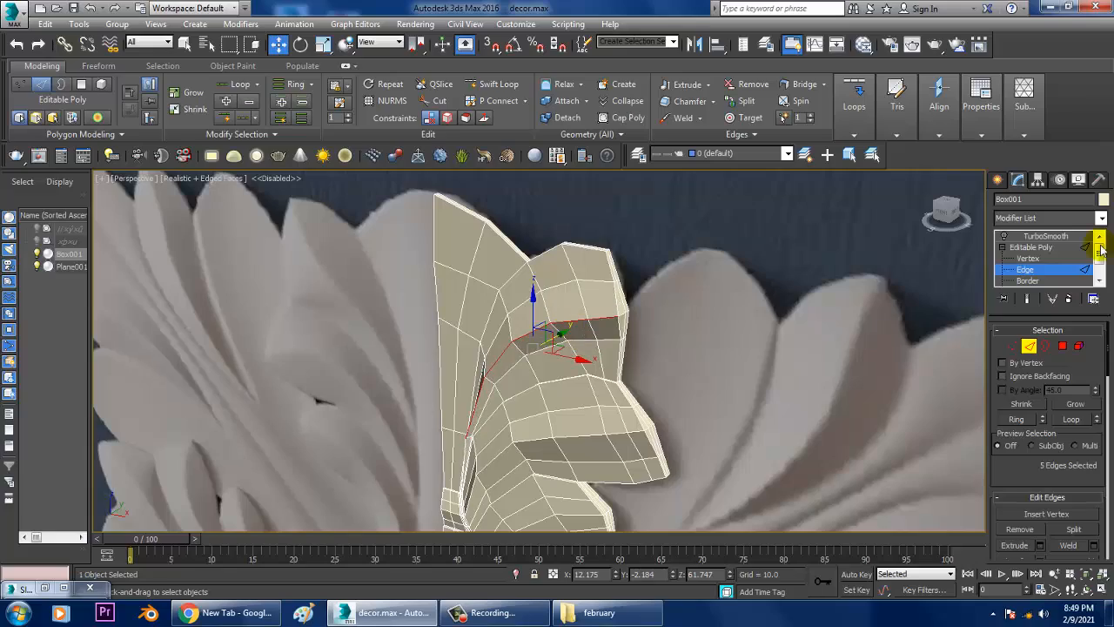
Step: Return to the TurboSmooth level with its effect shown and examine the smoothed leaf against the reference from near and far
click(1036, 237)
alt+middle_drag(766, 313, 781, 353)
middle_drag(722, 377, 742, 350)
scroll(731, 355, down, 6)
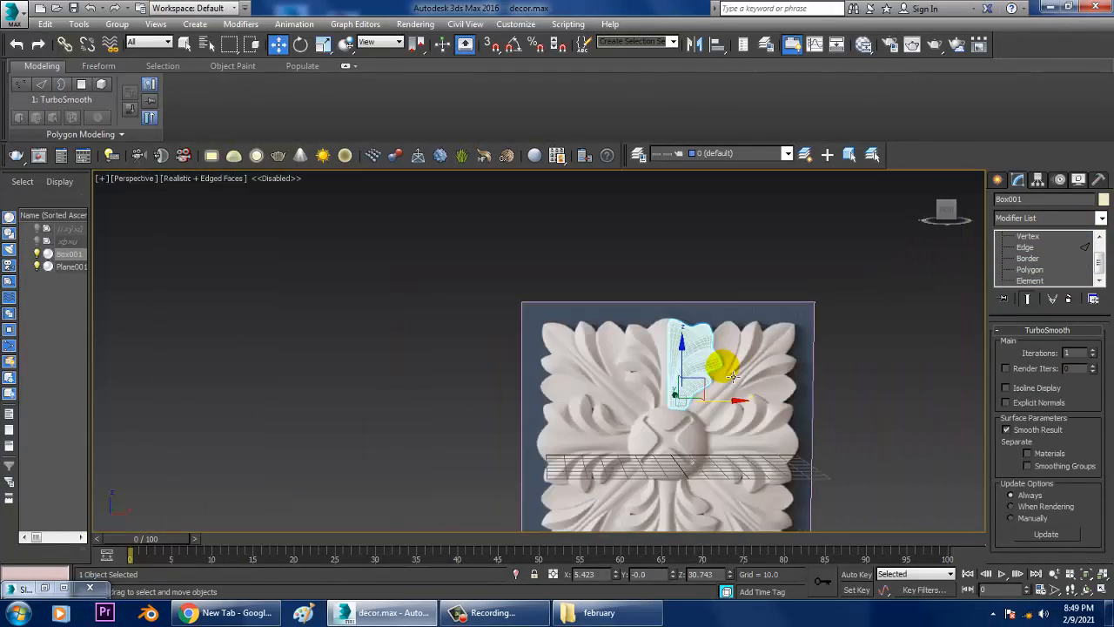
click(738, 254)
scroll(743, 402, up, 6)
click(546, 273)
middle_drag(656, 251, 711, 337)
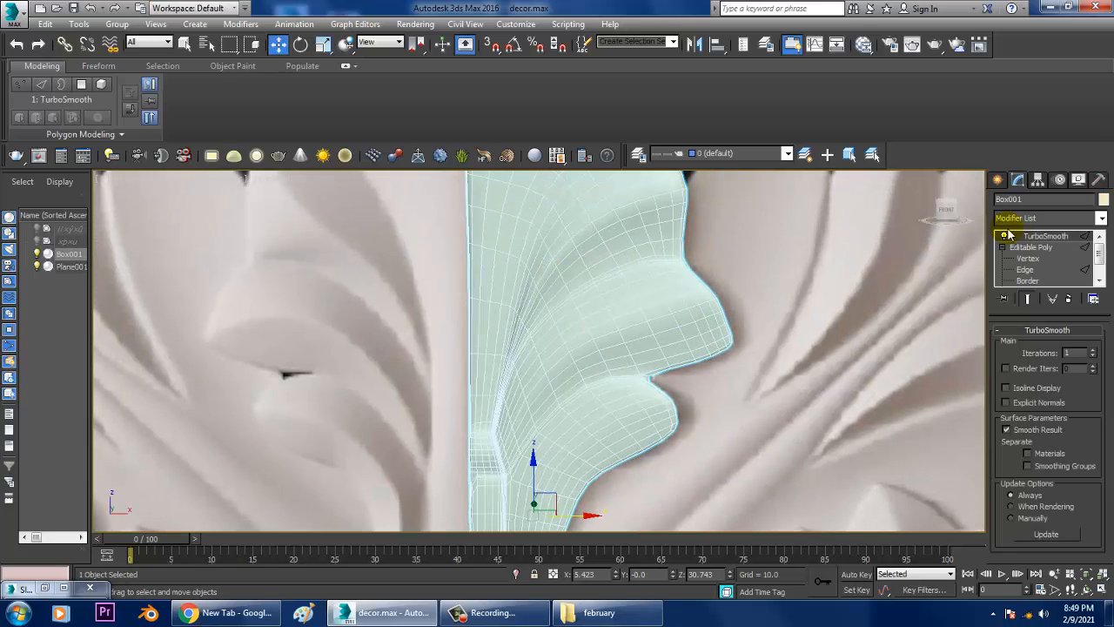
Step: Turn off the TurboSmooth effect and show the leaf half in a maximized Front view
click(1005, 236)
scroll(702, 371, down, 3)
key(alt+w)
middle_click(883, 221)
key(alt+w)
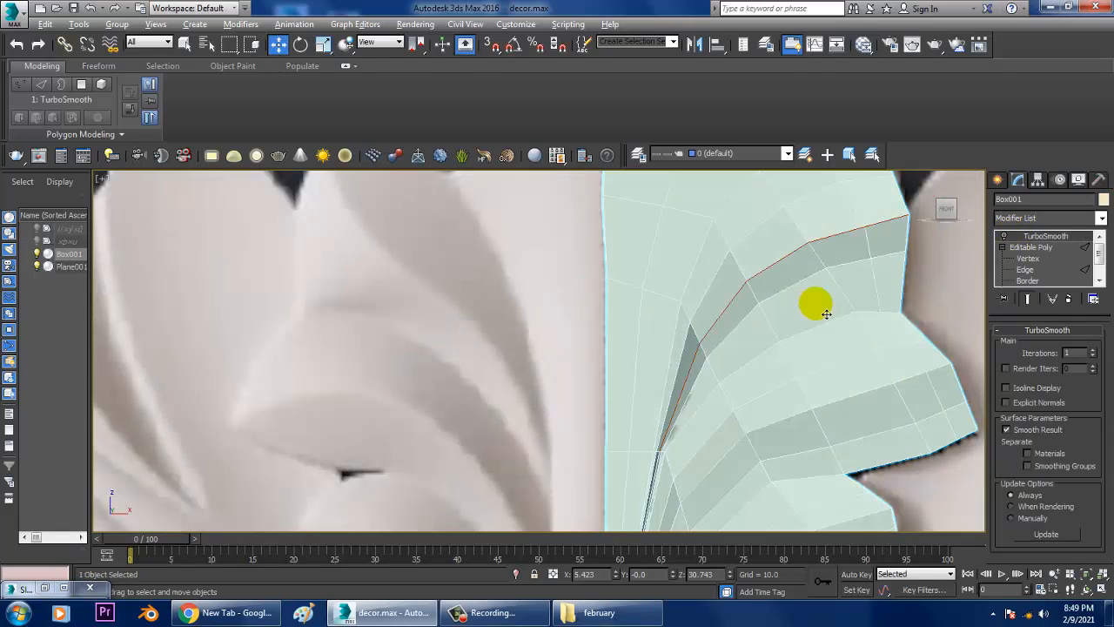
scroll(825, 306, down, 5)
middle_drag(822, 334, 803, 326)
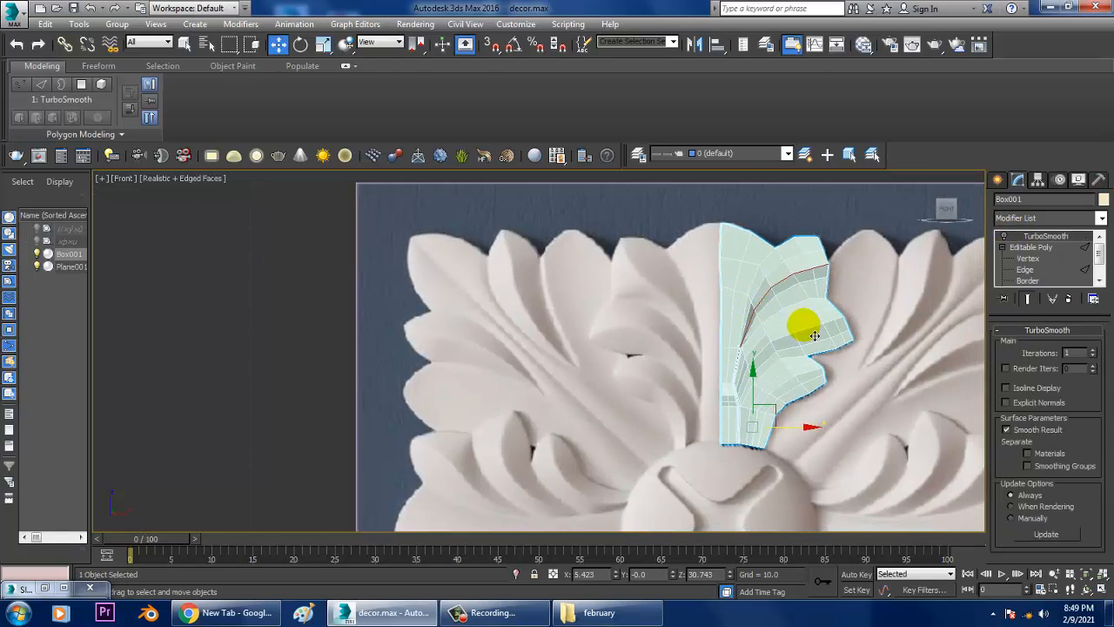
Step: Mirror the leaf half about the X axis as a copy and move the copy against the original's straight inner edge
click(695, 45)
click(540, 338)
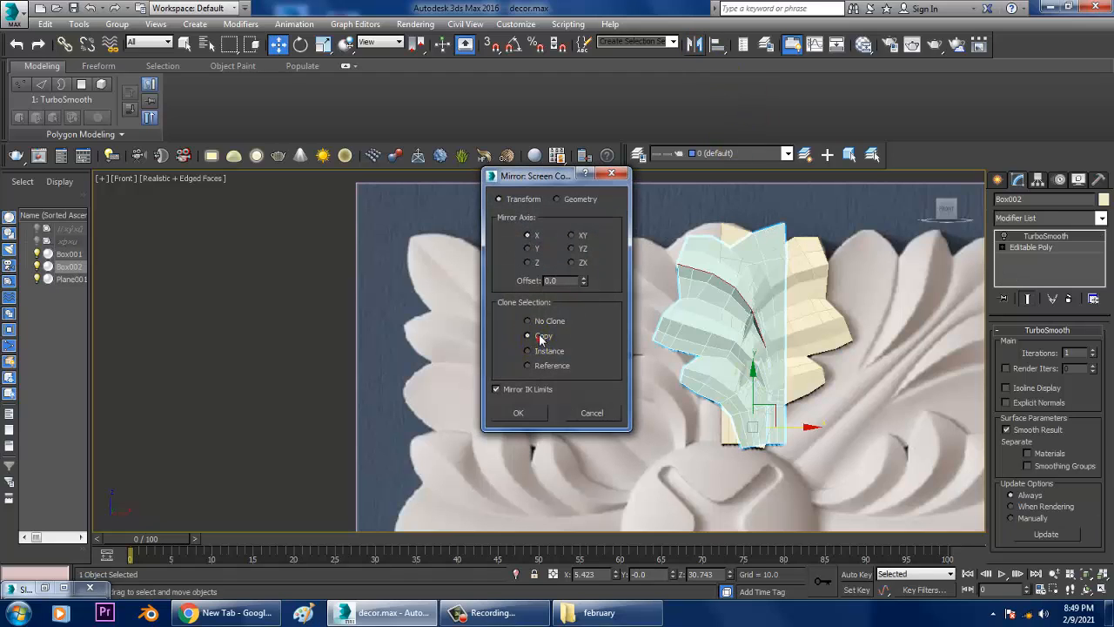
click(538, 411)
drag(794, 428, 740, 430)
scroll(729, 328, up, 2)
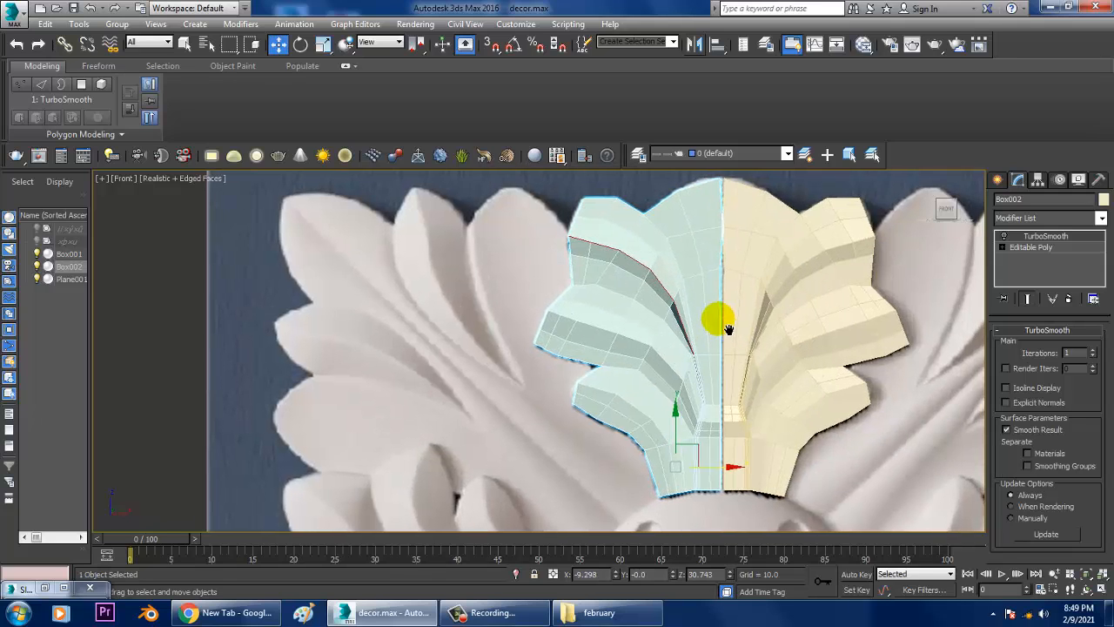
Step: Delete the mirrored leaf copy and reselect the original leaf half
click(784, 270)
scroll(768, 308, up, 2)
middle_drag(766, 302, 755, 285)
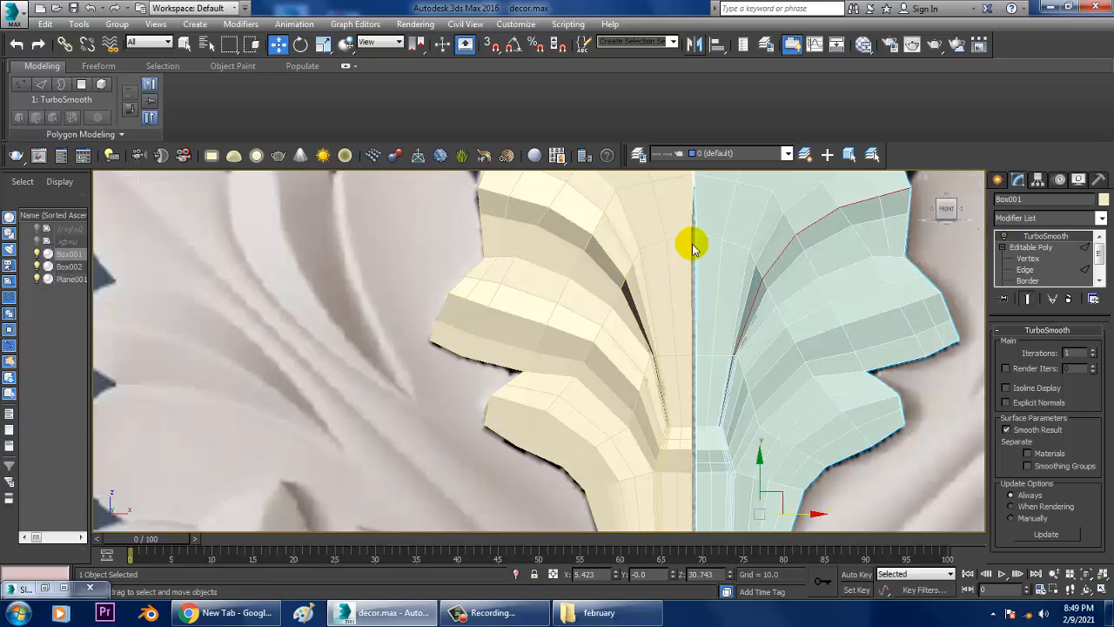
click(658, 258)
key(Delete)
click(767, 251)
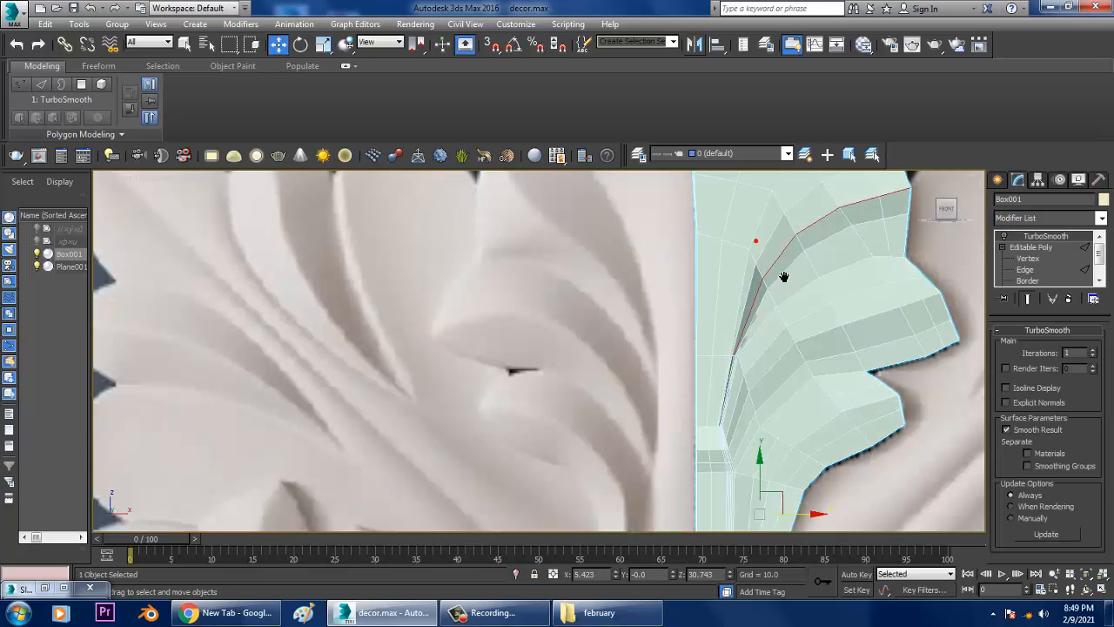
Step: Add a Symmetry modifier to the leaf half with the X mirror axis and Flip enabled
scroll(784, 276, down, 2)
middle_drag(787, 275, 748, 272)
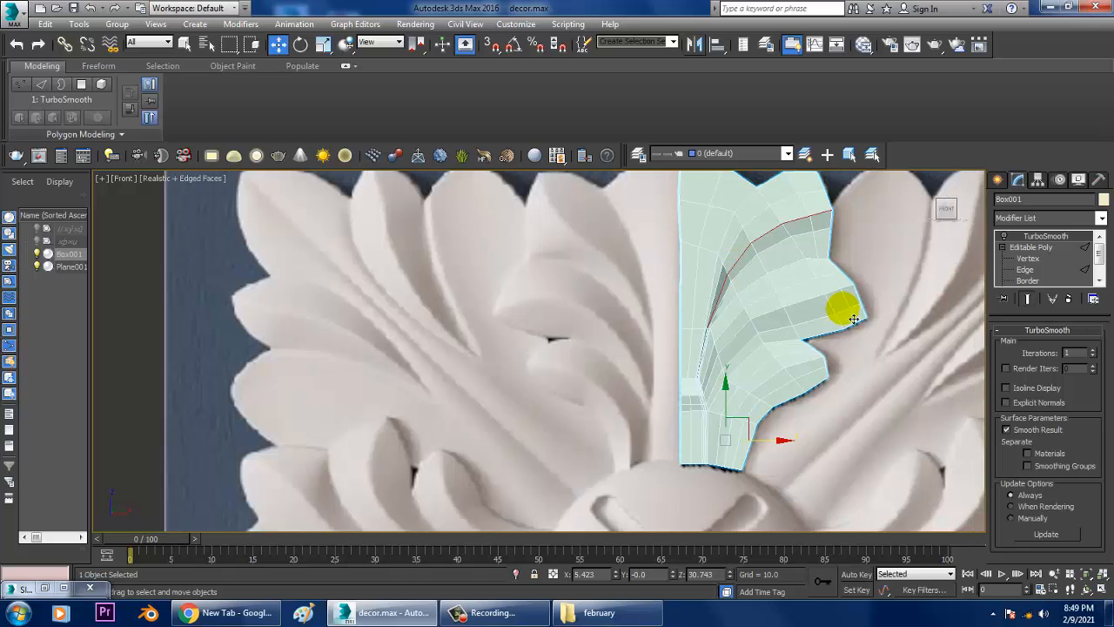
click(1101, 218)
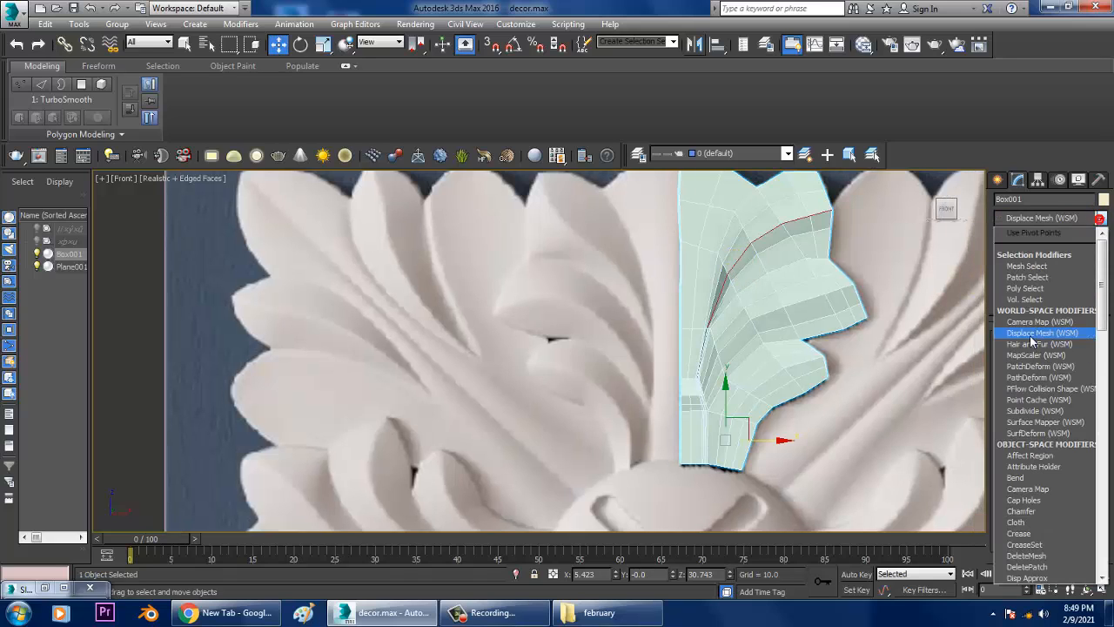
scroll(1032, 341, down, 5)
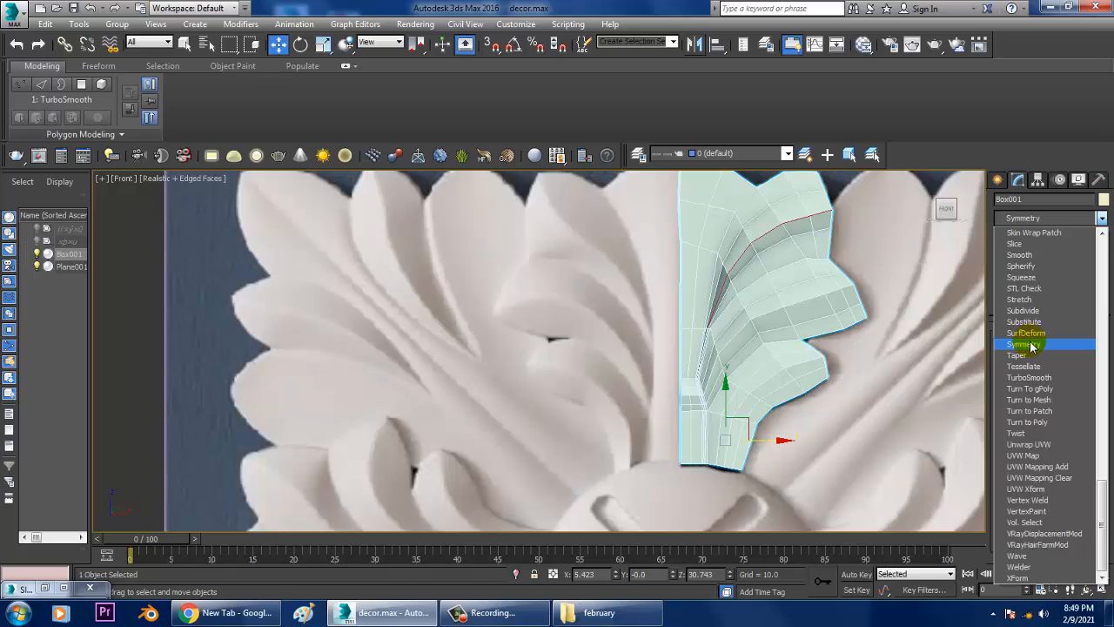
click(1032, 345)
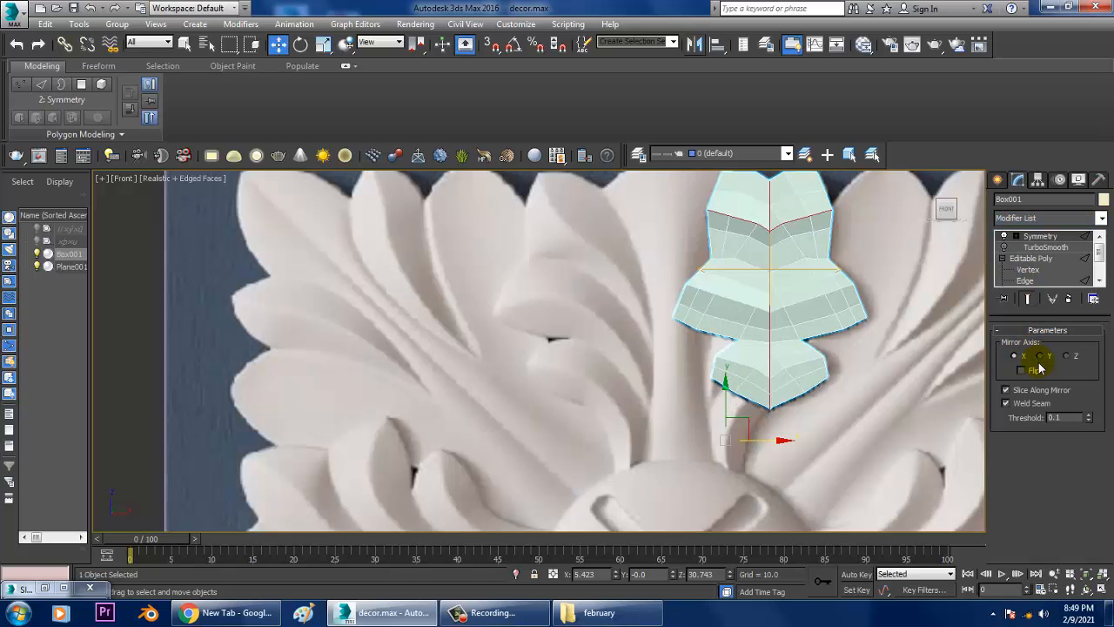
click(1020, 371)
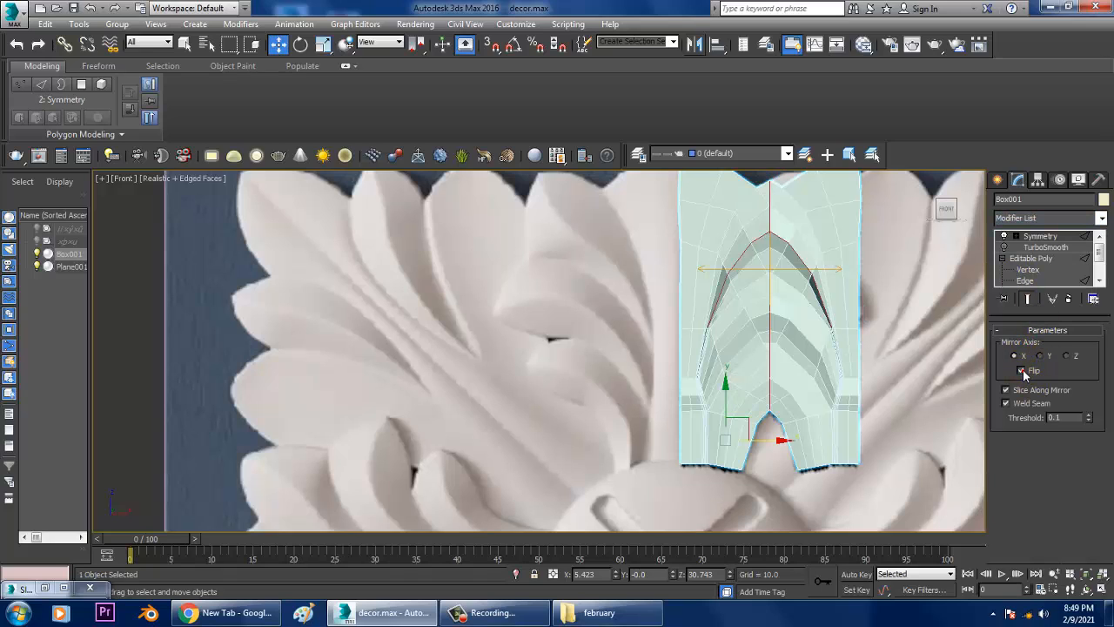
Step: Move the Symmetry modifier's mirror plane along X to the leaf half's straight inner edge and turn off Flip
click(1015, 236)
click(1040, 247)
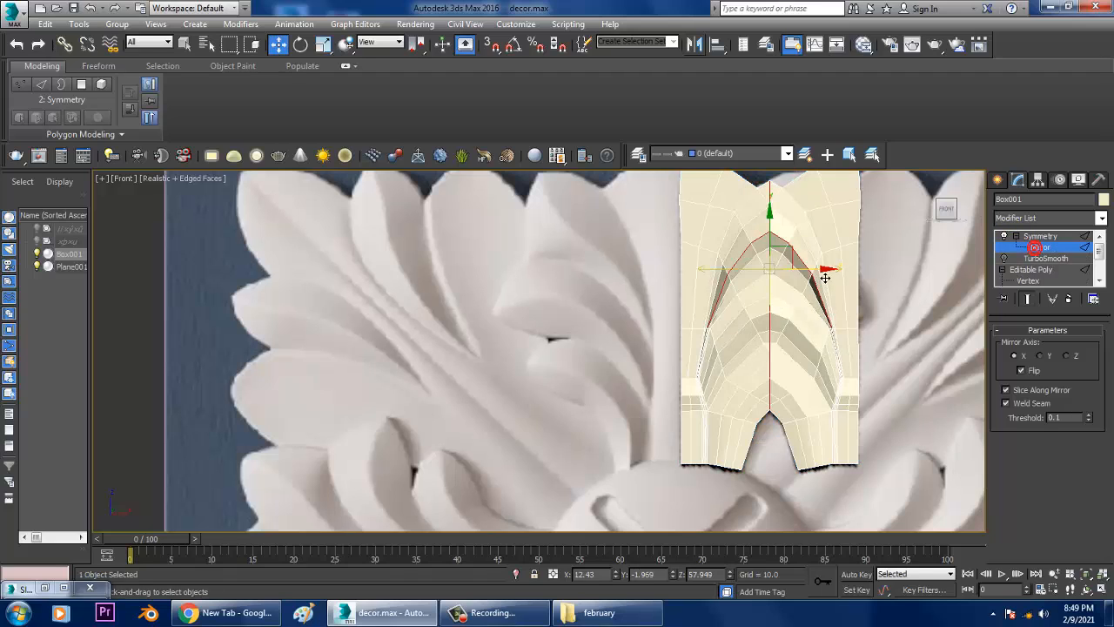
drag(825, 277, 713, 269)
click(1020, 371)
middle_drag(775, 264, 773, 333)
scroll(773, 333, up, 3)
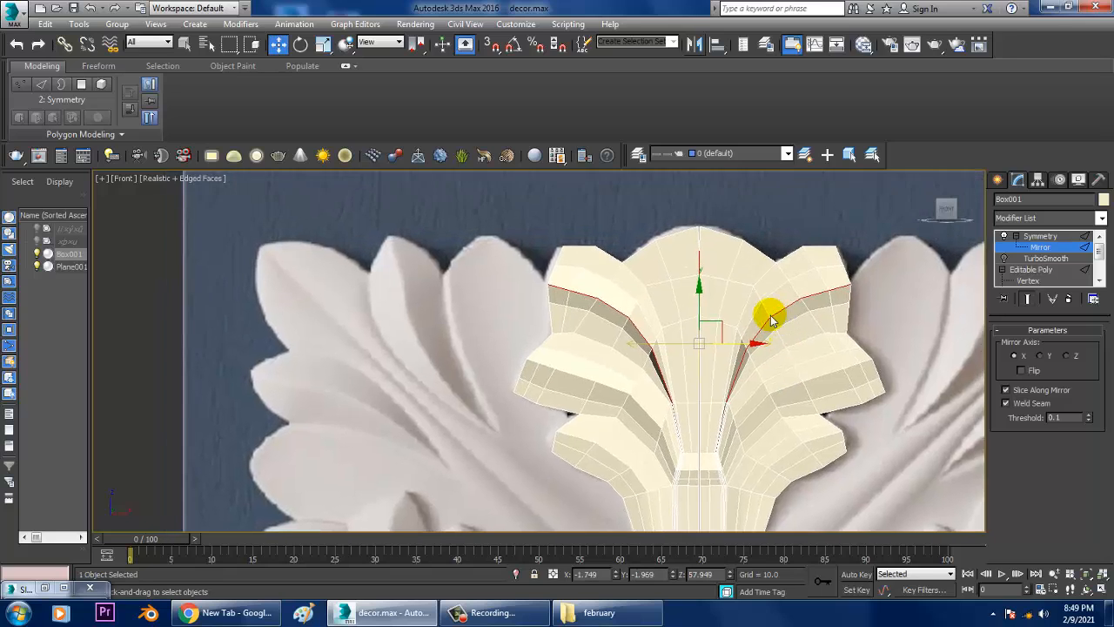
Step: With the end result shown, shift the leaf half's inner-edge vertices along X at the mirror plane, from the tip down to the base
click(1027, 280)
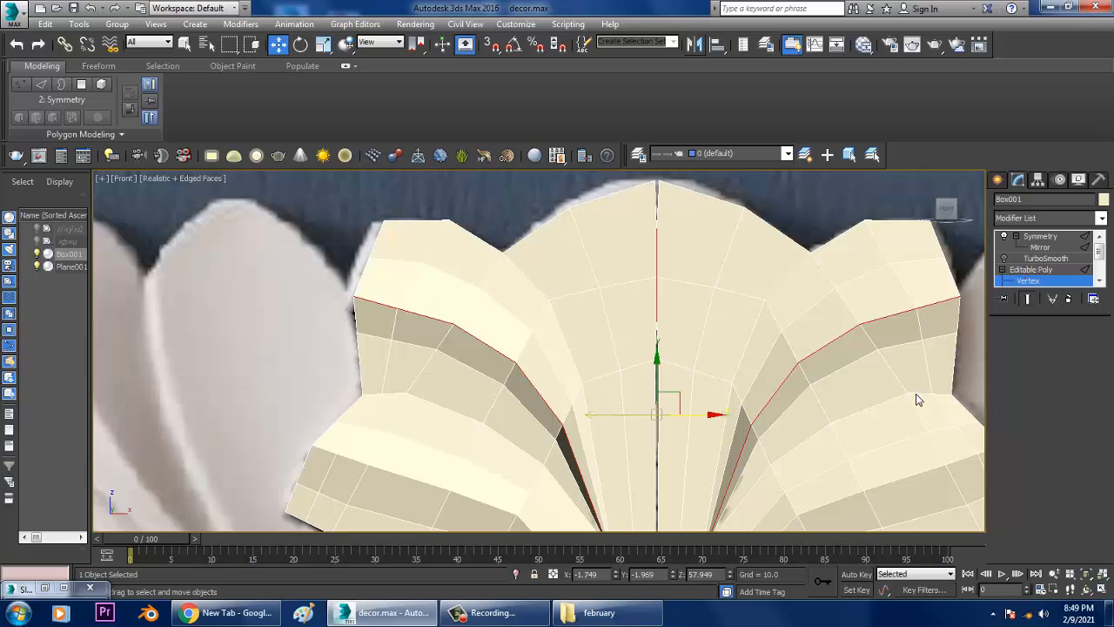
click(1028, 298)
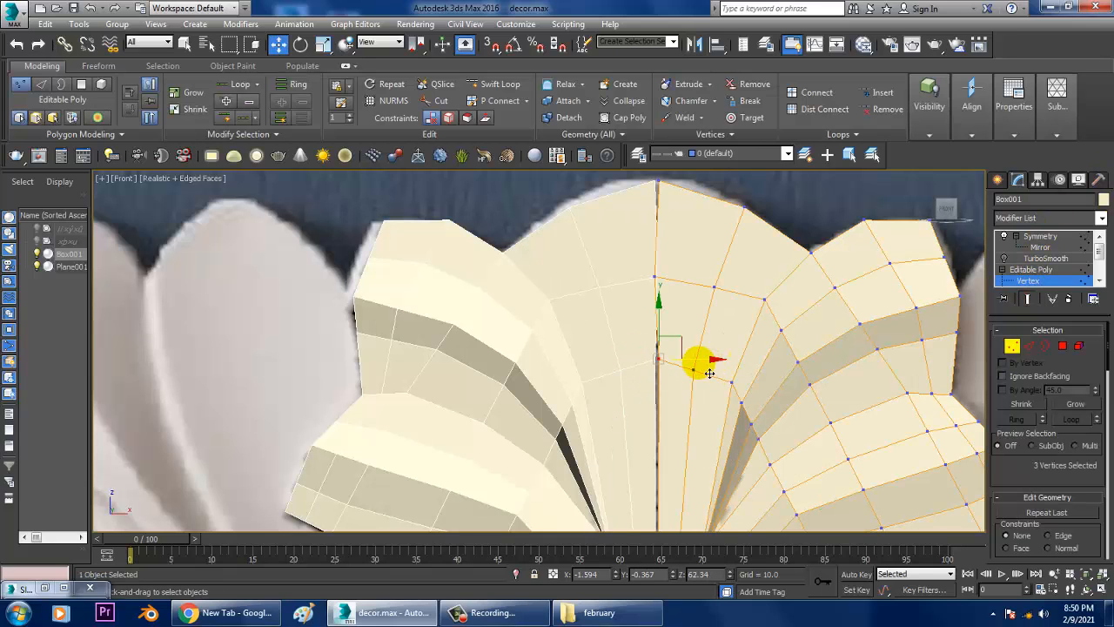
drag(703, 369, 712, 369)
mouse_move(705, 367)
middle_down()
mouse_move(684, 273)
mouse_move(696, 378)
middle_up()
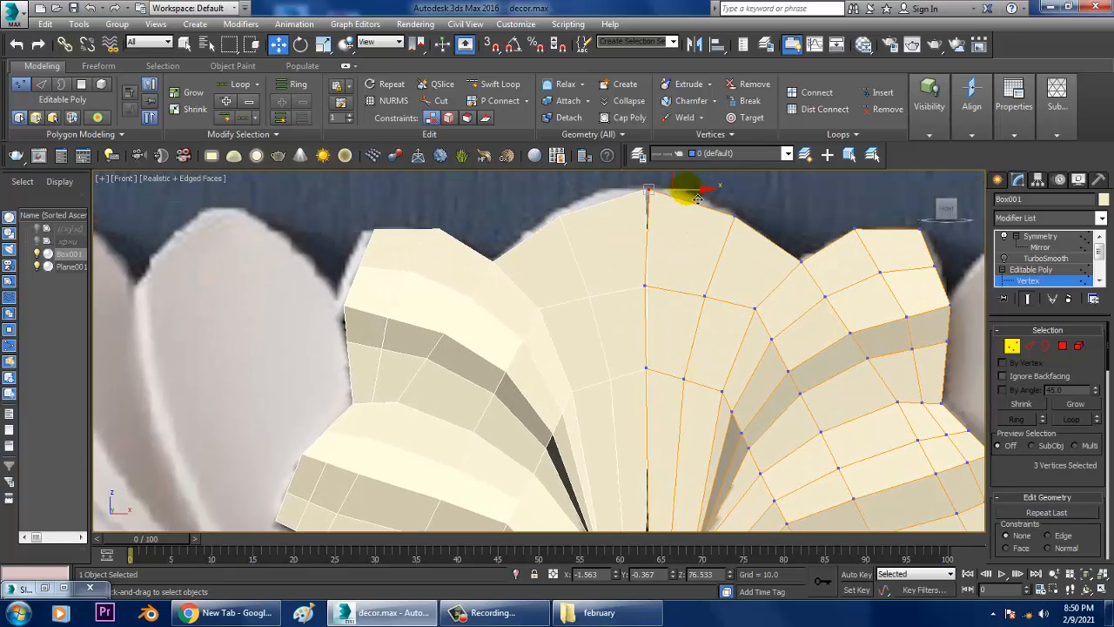
middle_drag(676, 268, 683, 129)
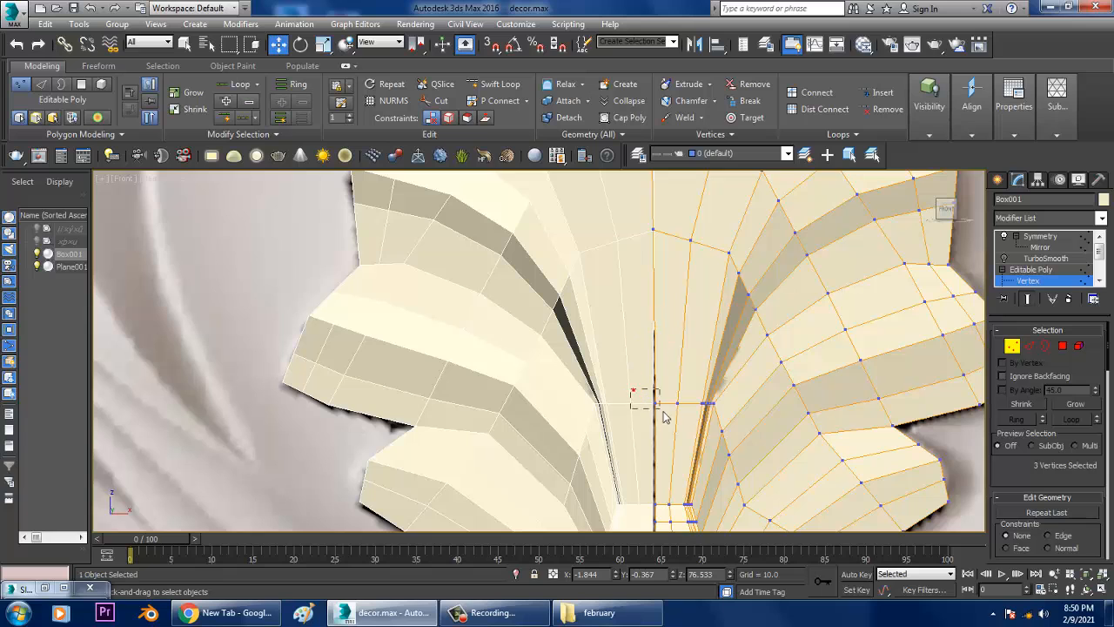
middle_drag(684, 411, 670, 261)
drag(659, 426, 661, 426)
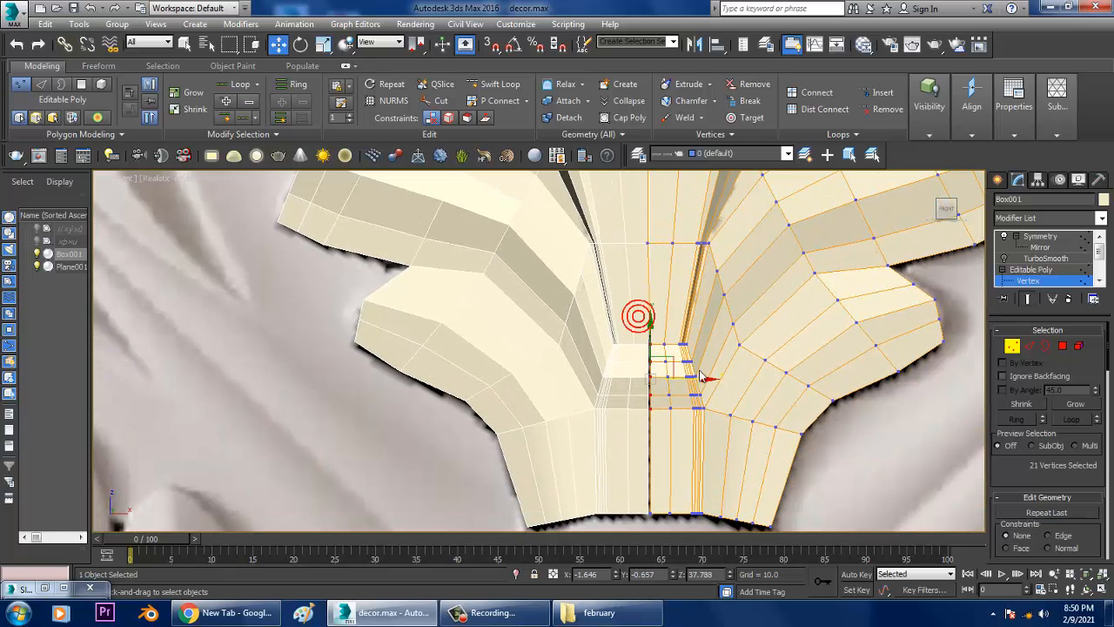
drag(697, 385, 692, 385)
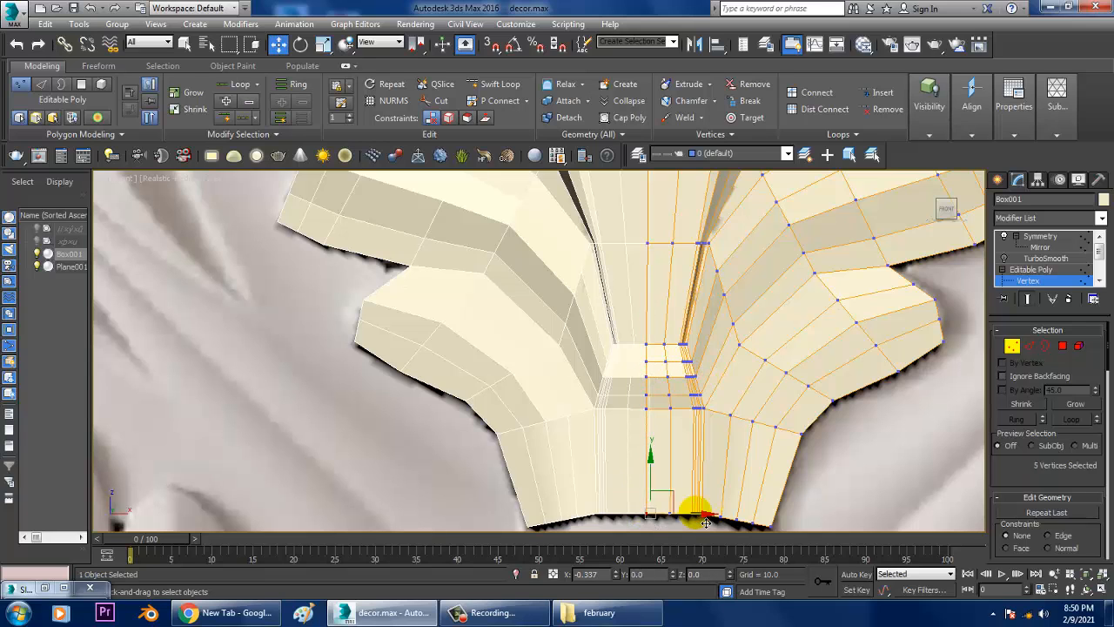
Step: Leave vertex editing and, in Perspective, move the whole leaf about 7.4 units along Y in front of the reference plane
middle_drag(713, 372, 710, 467)
scroll(716, 378, down, 2)
key(alt+w)
right_click(783, 409)
key(alt+w)
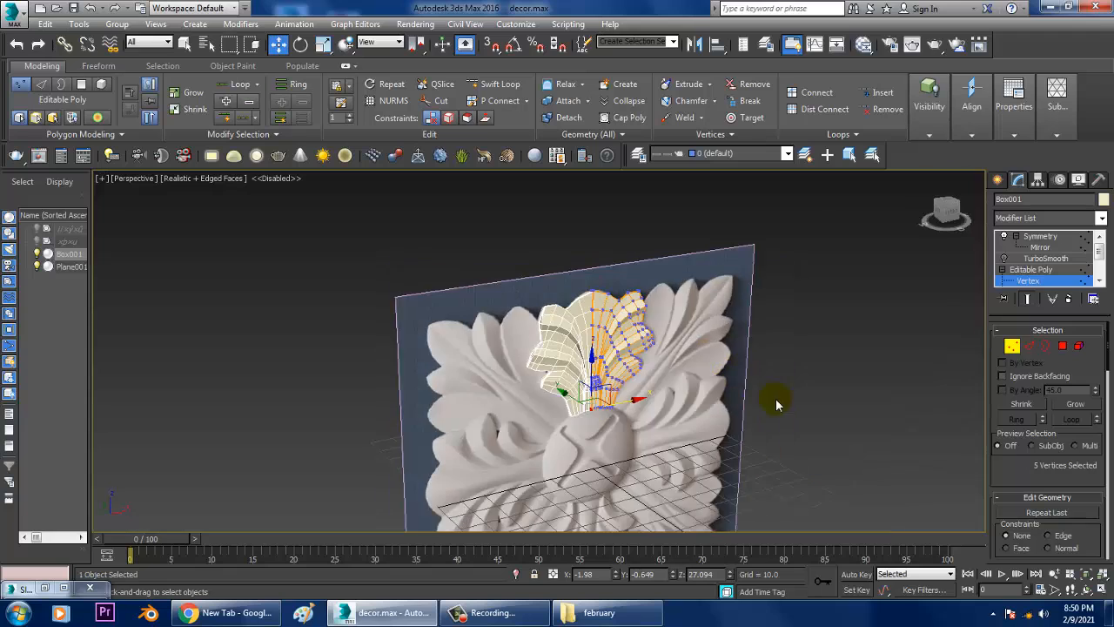
scroll(614, 330, up, 3)
middle_drag(614, 331, 624, 338)
click(1046, 237)
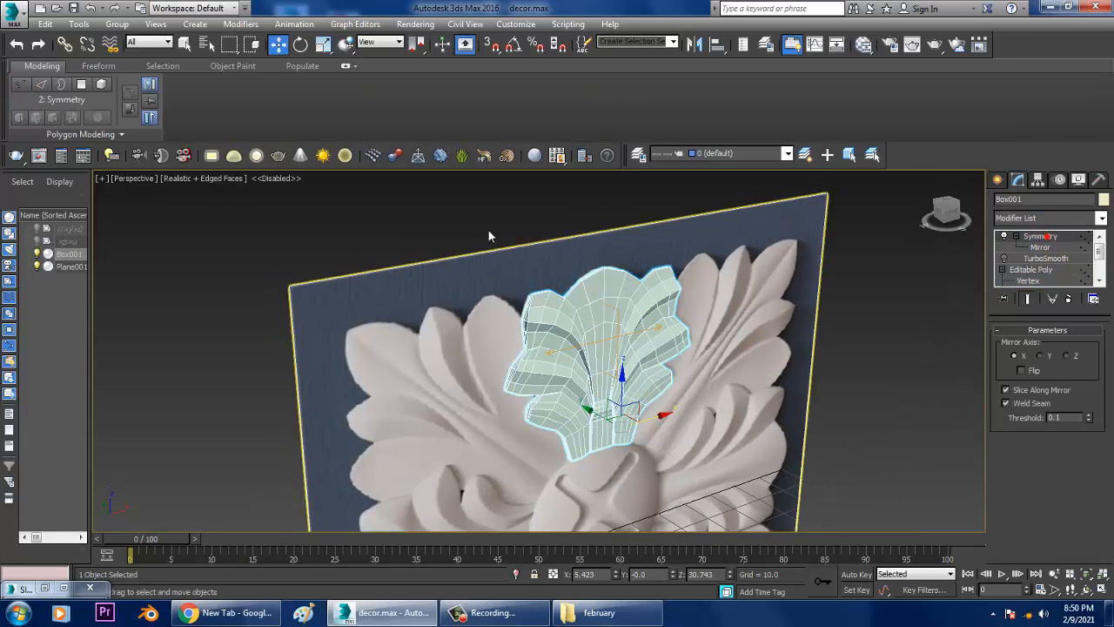
drag(488, 235, 722, 438)
Step: Try to scale the leaf's thickness along its depth axis
key(r)
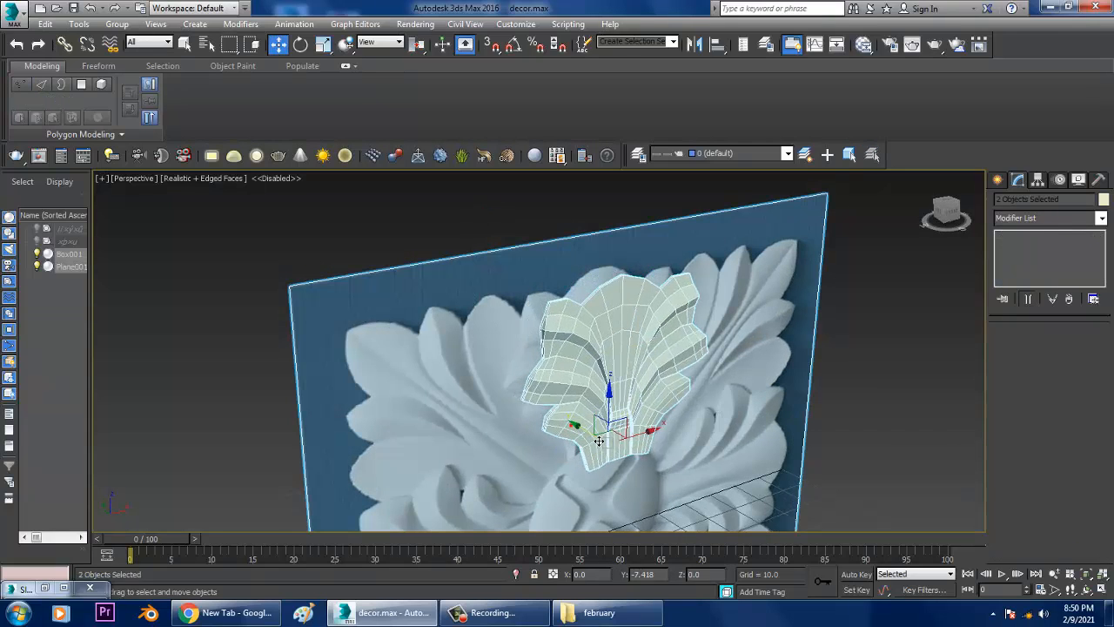
alt+middle_drag(585, 435, 658, 398)
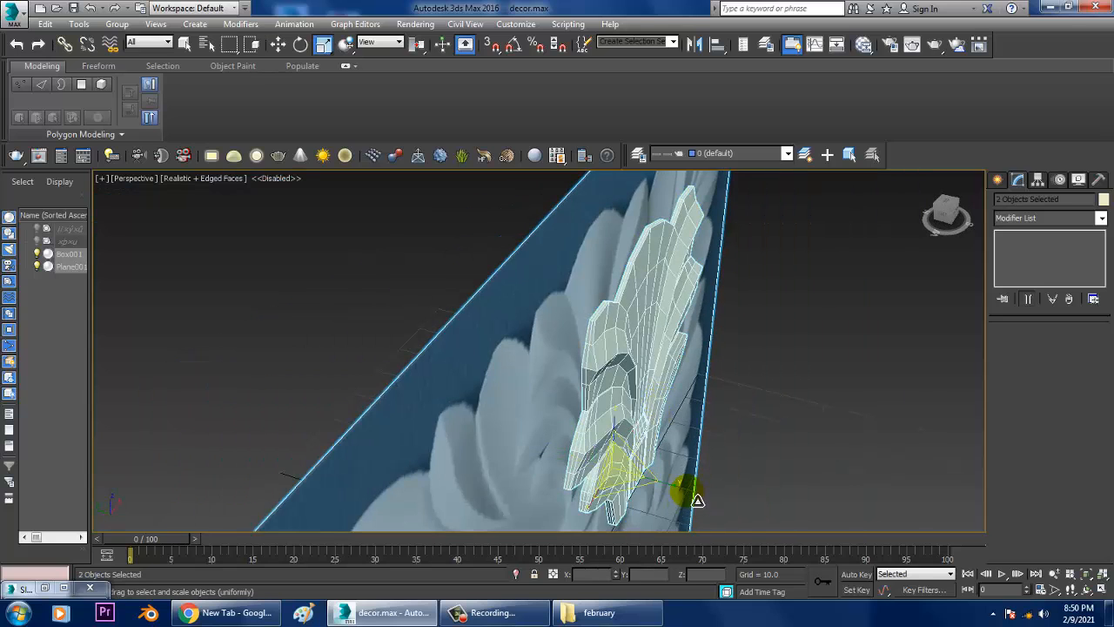
mouse_move(697, 501)
mouse_down()
mouse_move(711, 503)
mouse_move(694, 497)
mouse_up()
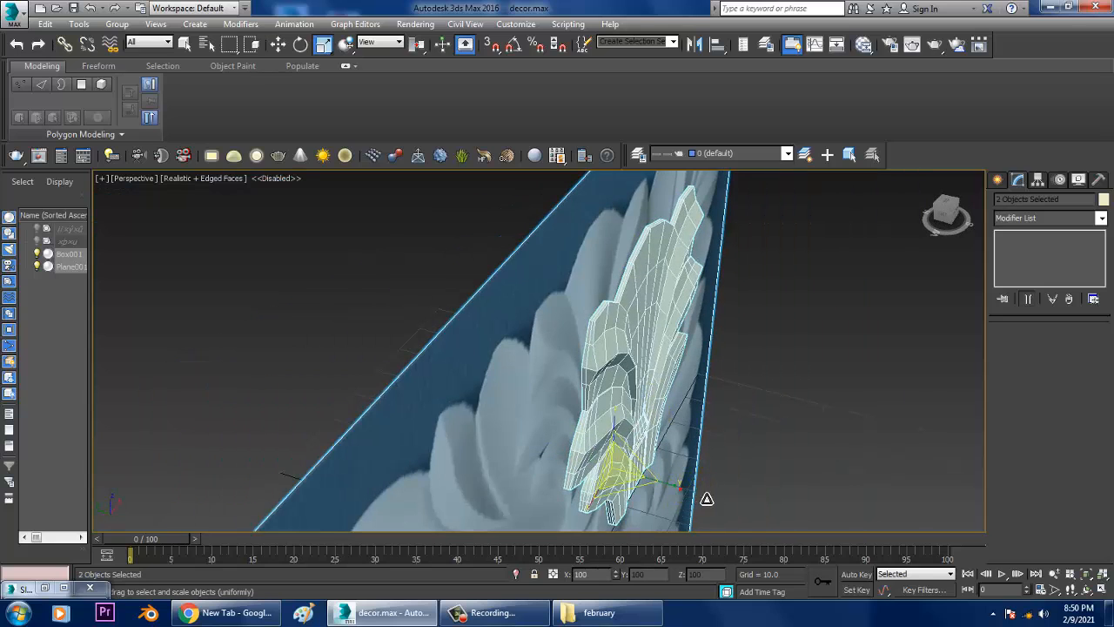
click(760, 420)
click(705, 452)
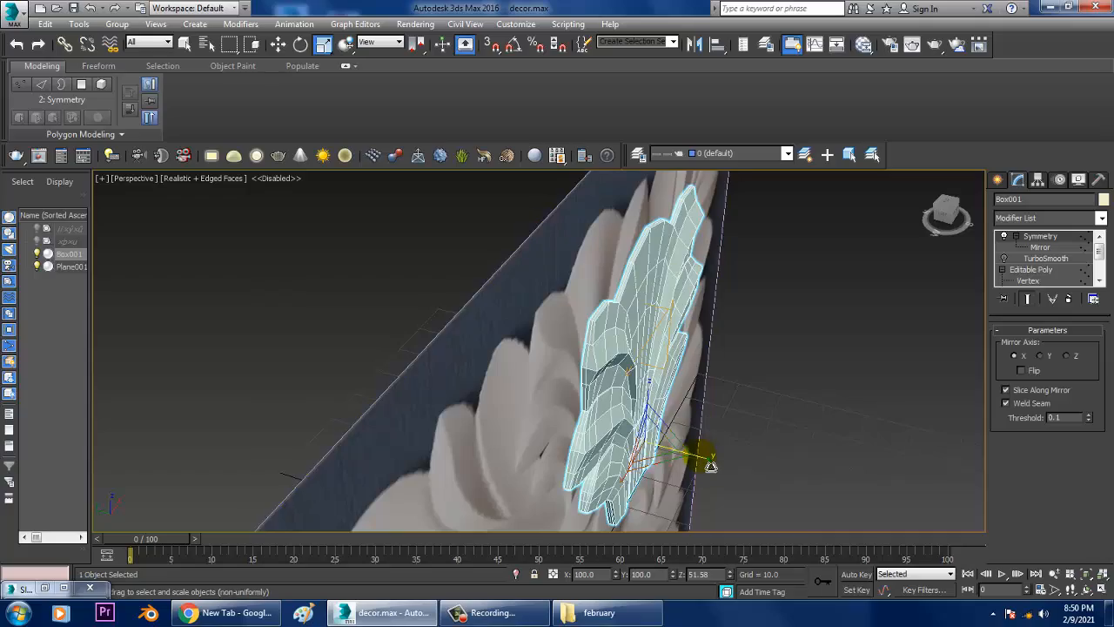
drag(711, 466, 731, 467)
Step: Select three midline vertices on the front of the leaf's central lobe and move them forward along Y
alt+middle_drag(758, 398, 652, 353)
scroll(658, 350, up, 8)
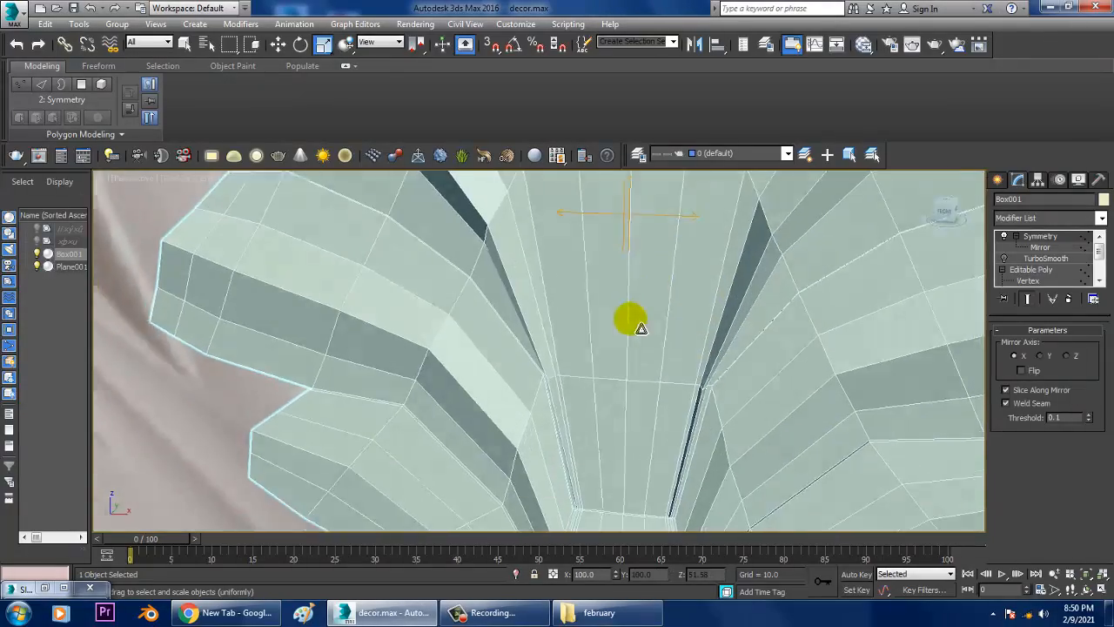
scroll(640, 328, down, 3)
click(1027, 280)
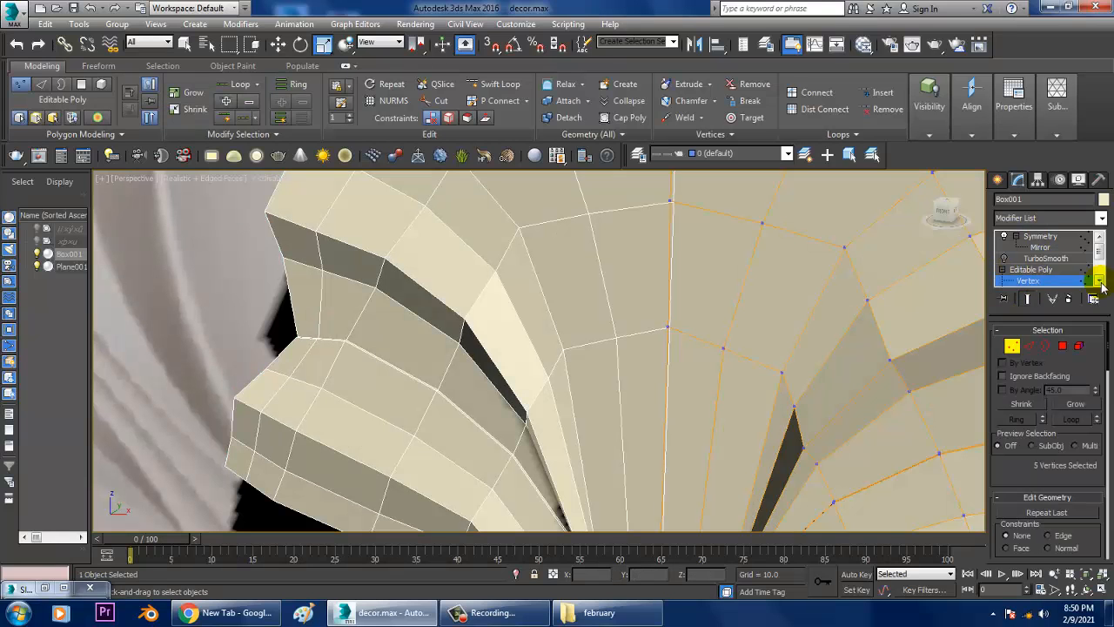
click(1099, 282)
click(1100, 282)
click(1026, 271)
middle_drag(710, 233, 665, 295)
click(1027, 269)
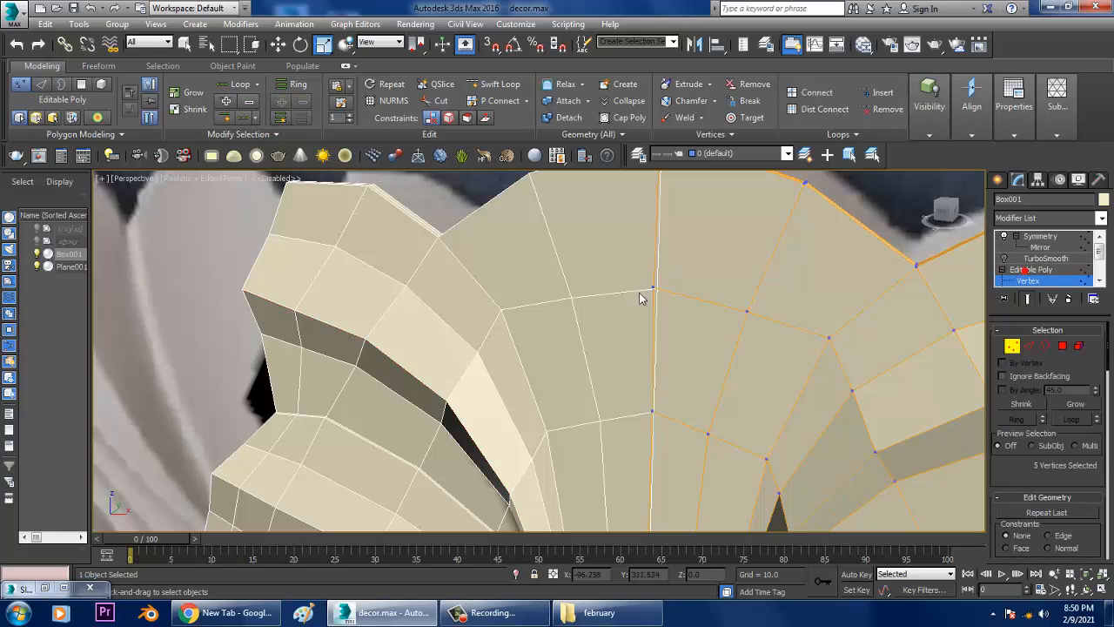
alt+middle_drag(663, 424, 657, 359)
scroll(664, 418, up, 10)
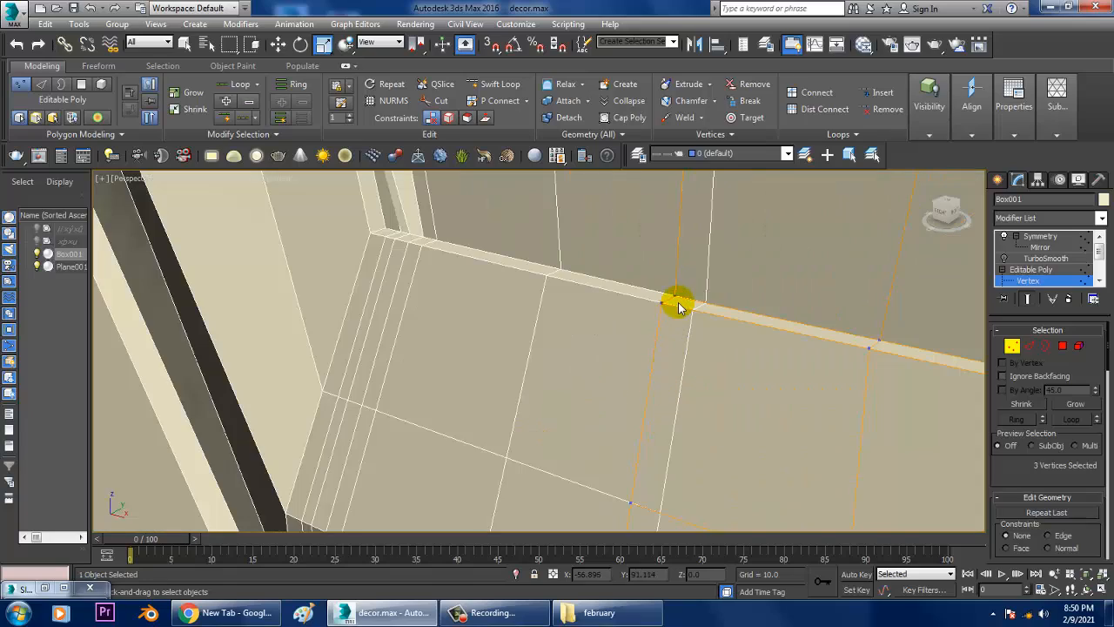
scroll(684, 310, down, 15)
key(w)
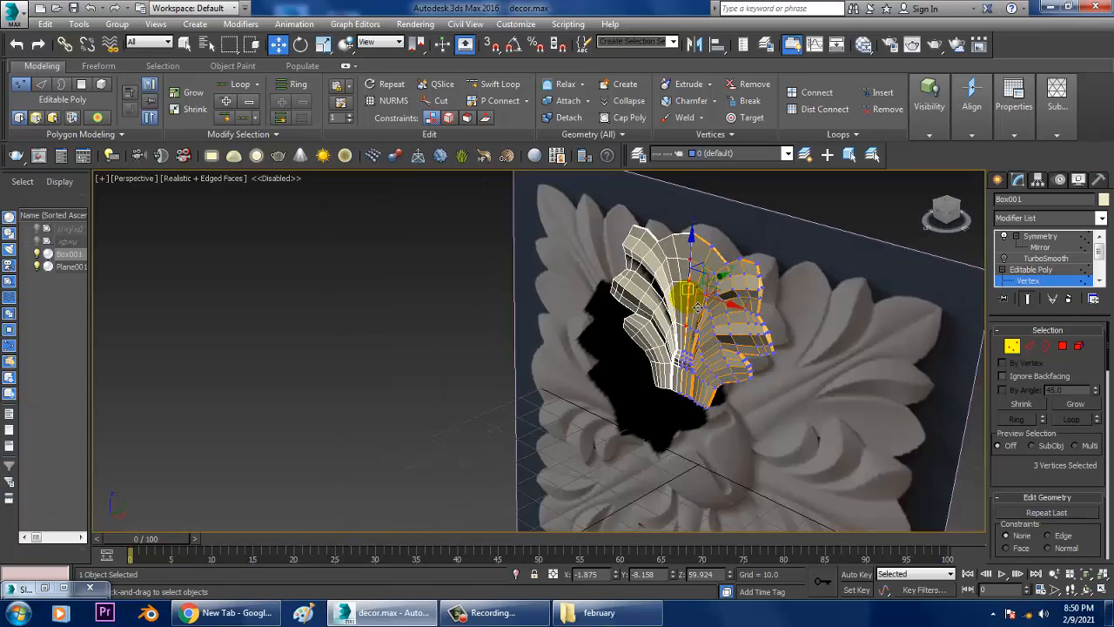
scroll(686, 349, up, 5)
drag(726, 311, 722, 311)
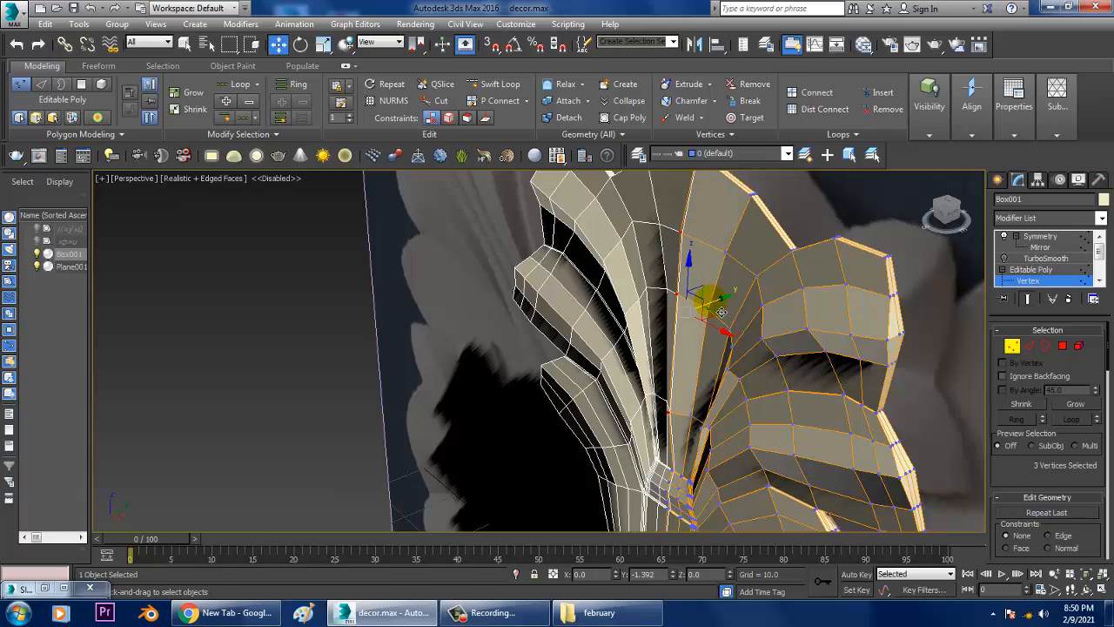
Step: Move the central lobe's tip vertex about 0.6 units forward along Y, adjust the midline vertex near the stem, and return to Symmetry
alt+middle_drag(722, 311, 706, 330)
scroll(680, 278, up, 8)
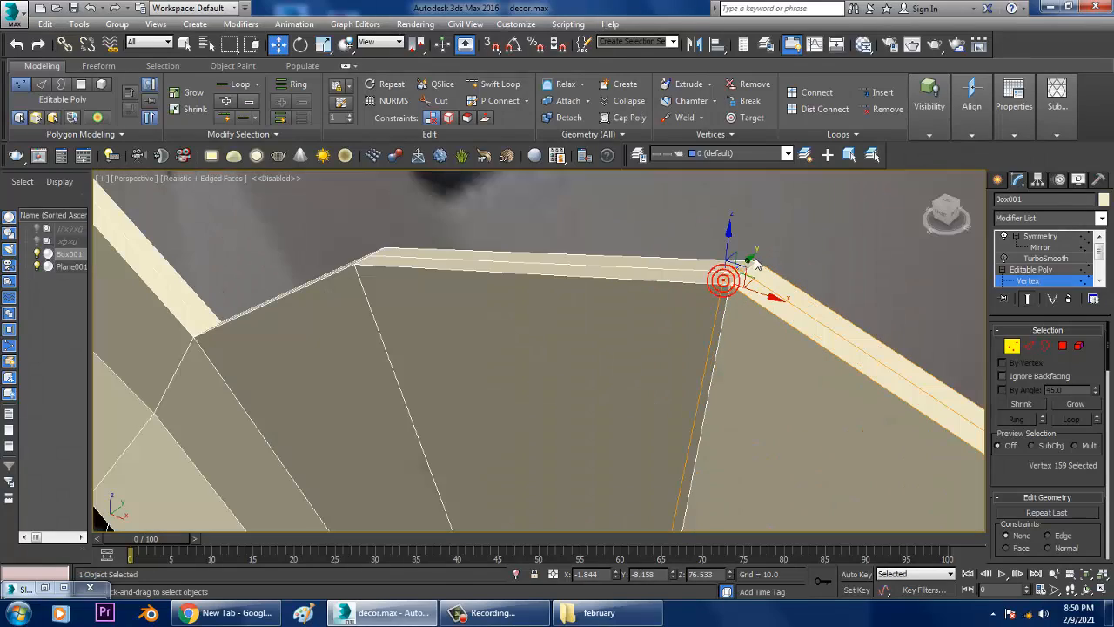
drag(753, 261, 724, 284)
scroll(738, 337, down, 7)
middle_drag(739, 341, 742, 260)
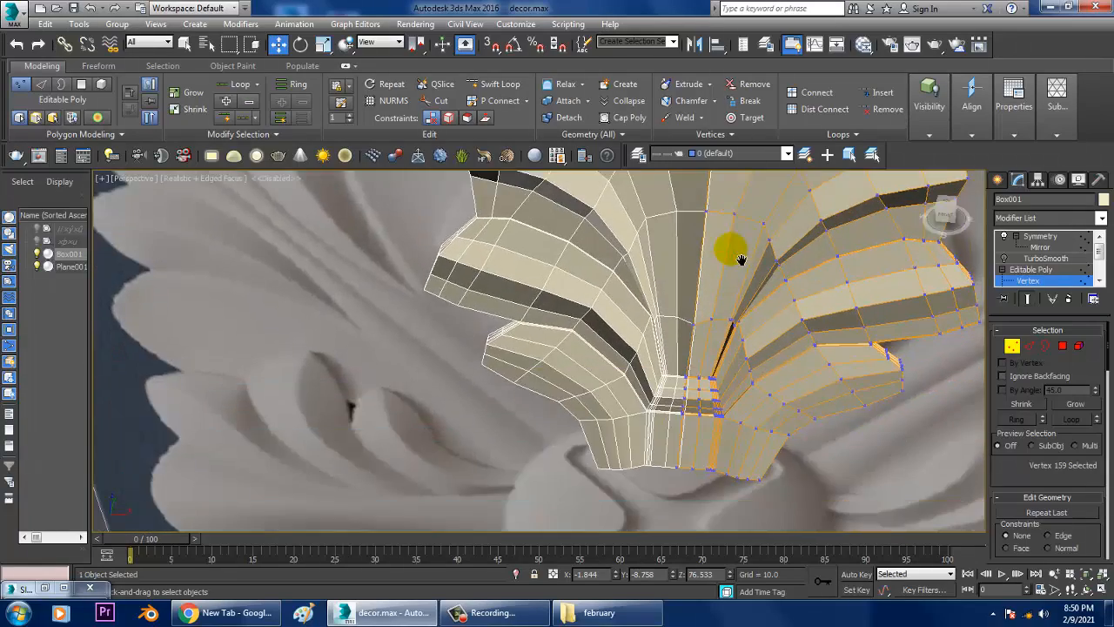
scroll(712, 348, up, 6)
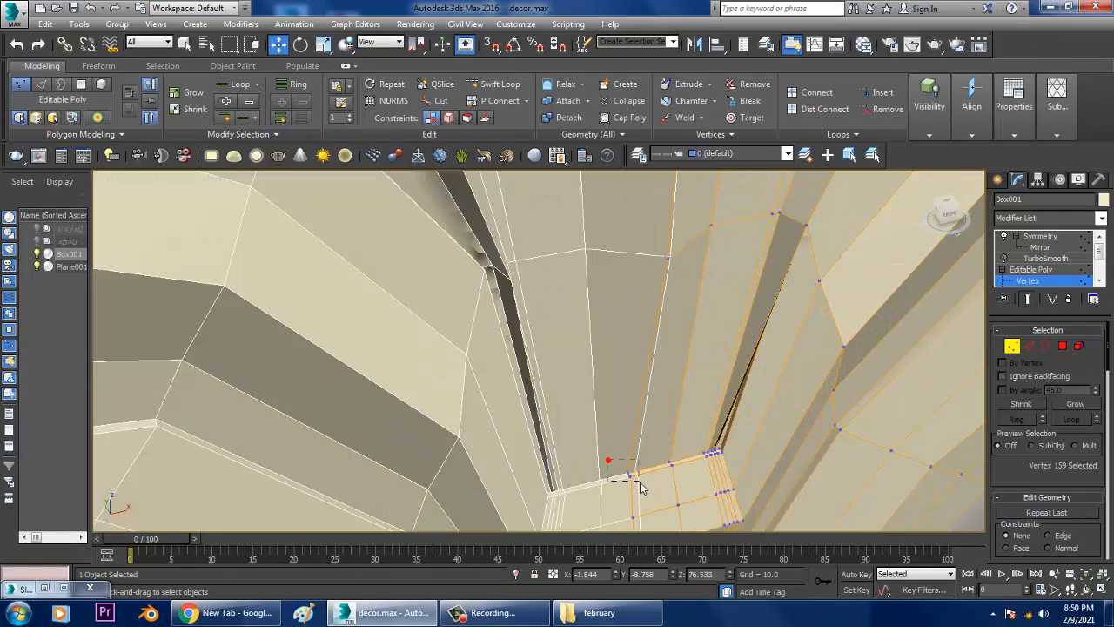
drag(640, 487, 625, 470)
alt+middle_drag(639, 468, 676, 403)
alt+middle_drag(653, 356, 665, 476)
scroll(634, 348, down, 5)
click(1041, 236)
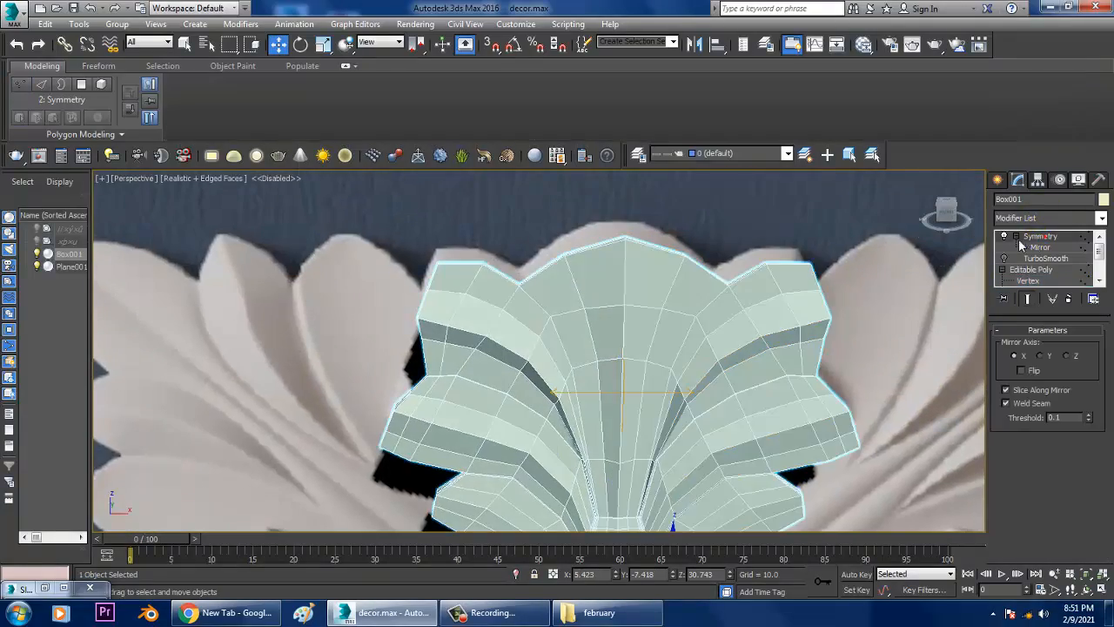
Step: Select the symmetrical leaf in the maximized Front view and change its object color to gray
mouse_move(738, 319)
alt+middle_down()
mouse_move(797, 319)
mouse_move(754, 319)
alt+middle_up()
scroll(754, 318, down, 5)
middle_drag(792, 374, 757, 301)
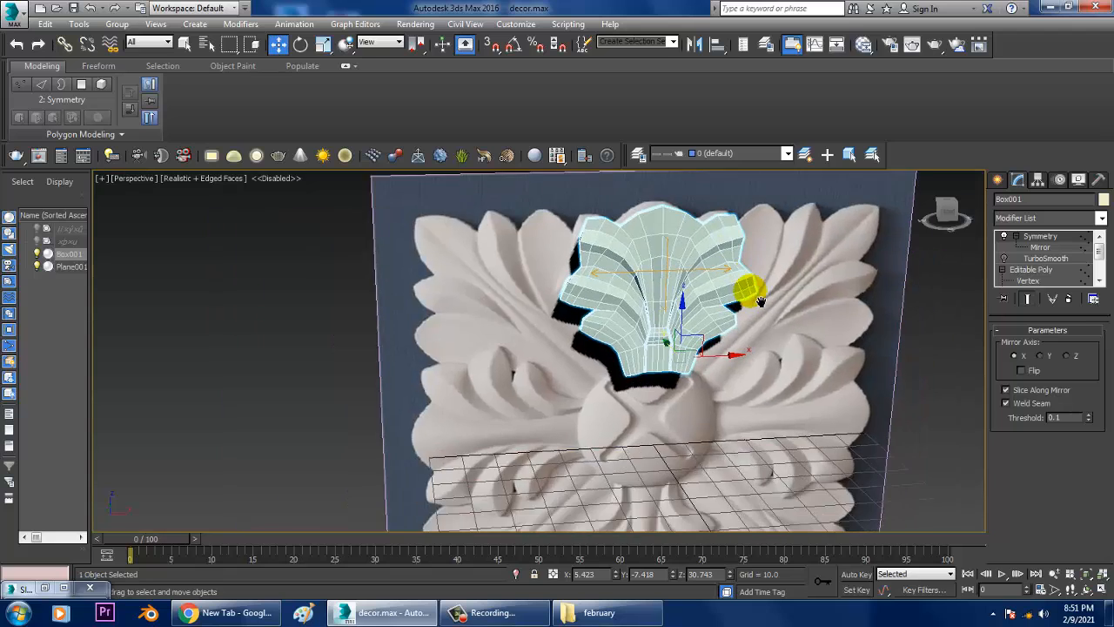
key(alt+w)
middle_drag(806, 242, 772, 237)
key(alt+w)
scroll(806, 281, down, 5)
middle_drag(787, 319, 722, 306)
scroll(721, 251, down, 2)
click(654, 211)
scroll(700, 383, up, 2)
click(693, 311)
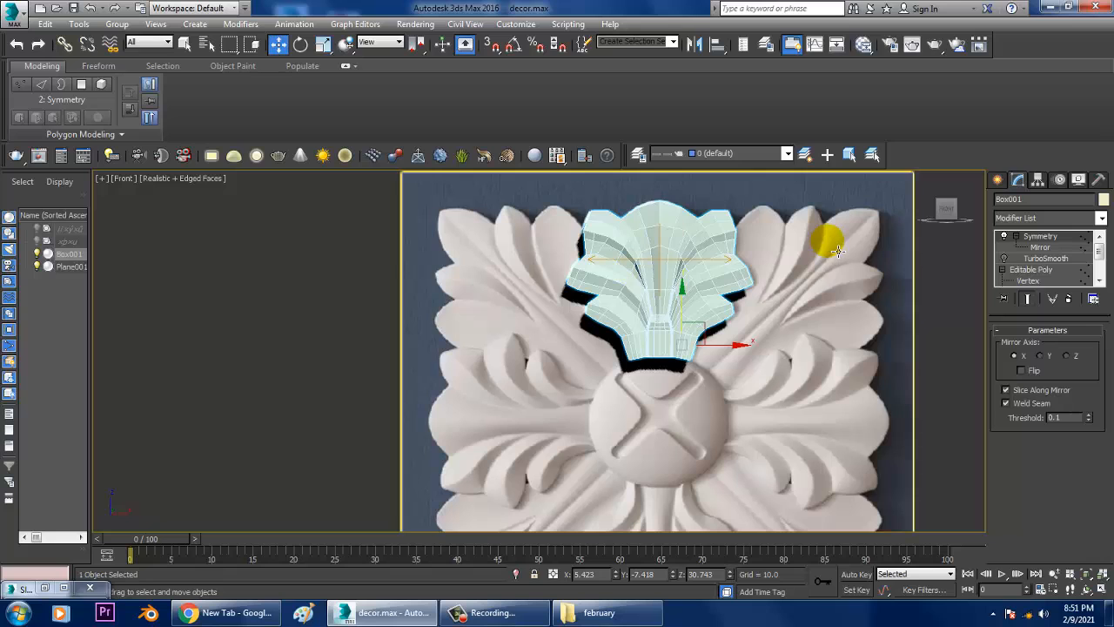
click(1102, 200)
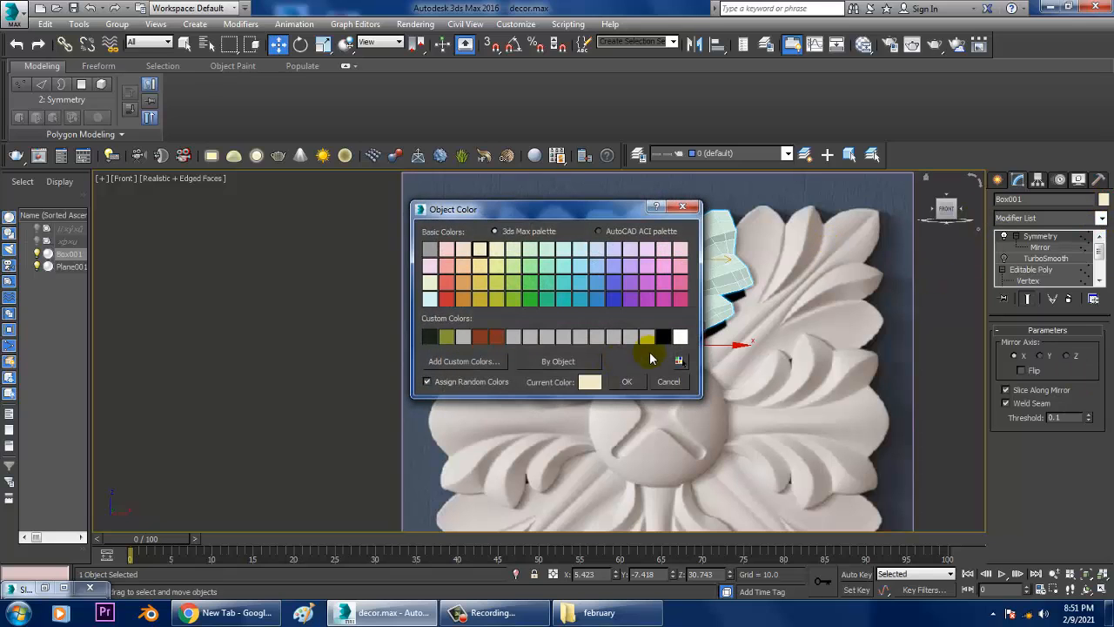
click(627, 381)
Step: Mirror the leaf about the Y axis as a copy and move the copy down over the panel's lower leaf
scroll(631, 346, down, 4)
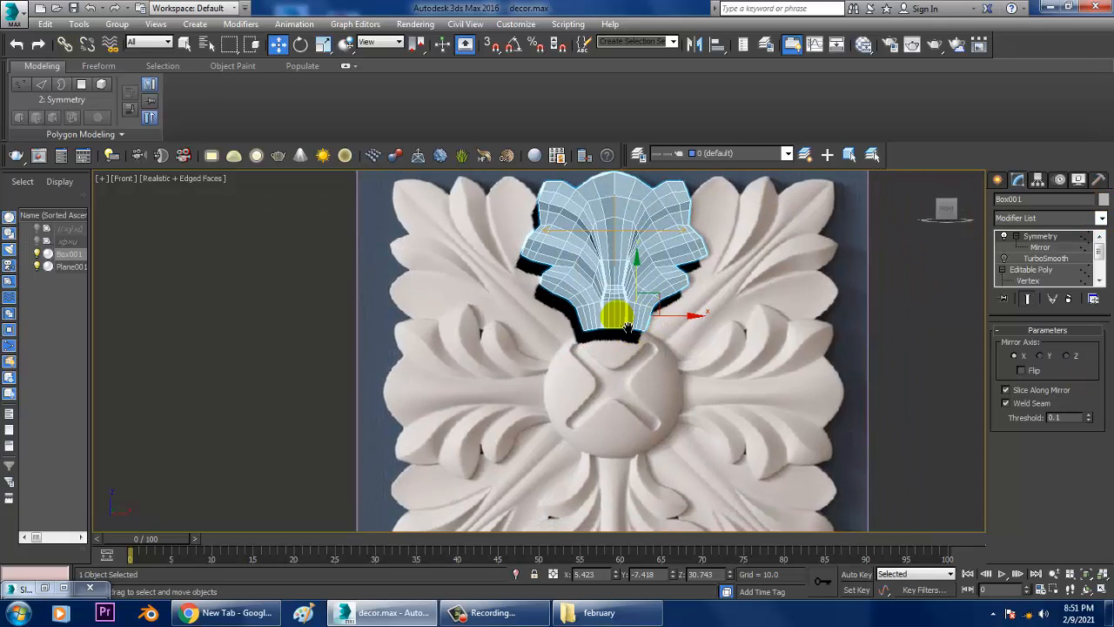
middle_drag(631, 347, 642, 328)
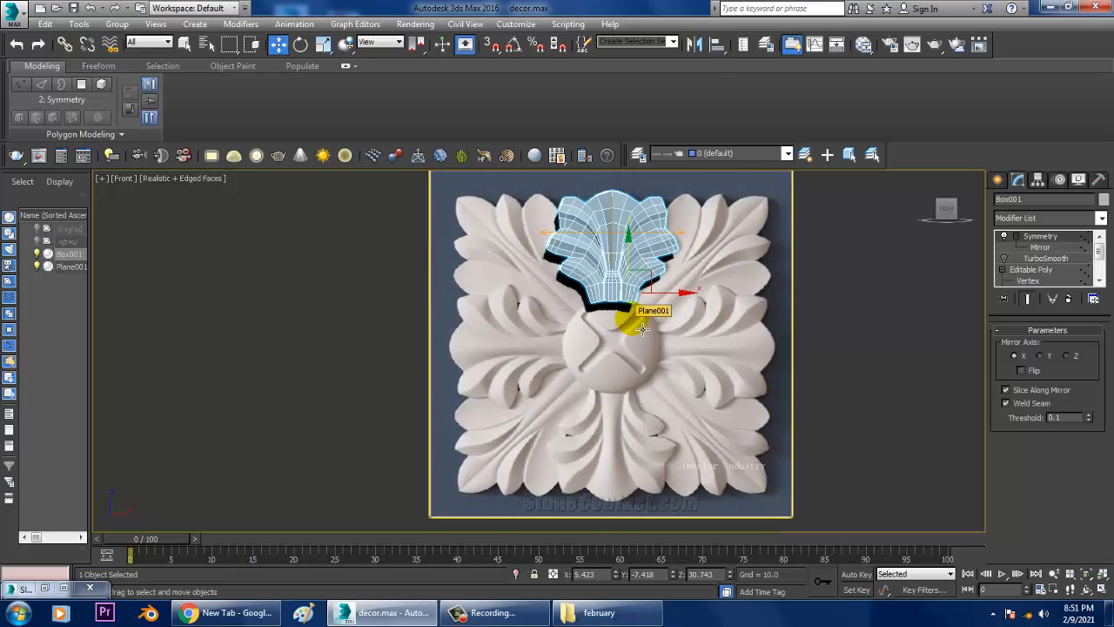
click(695, 48)
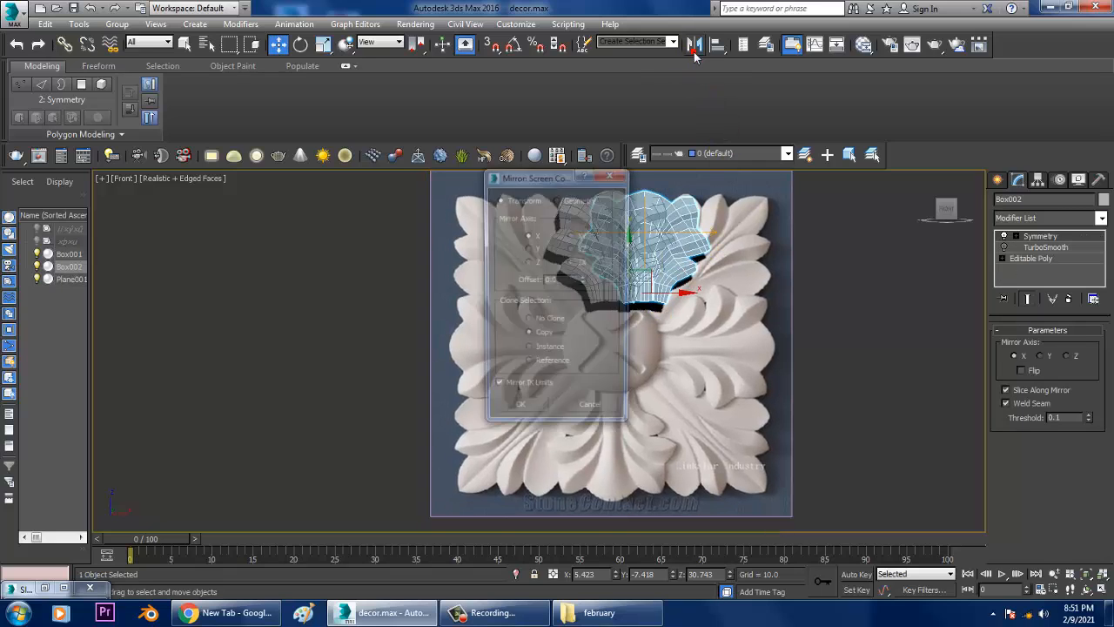
click(532, 251)
click(519, 412)
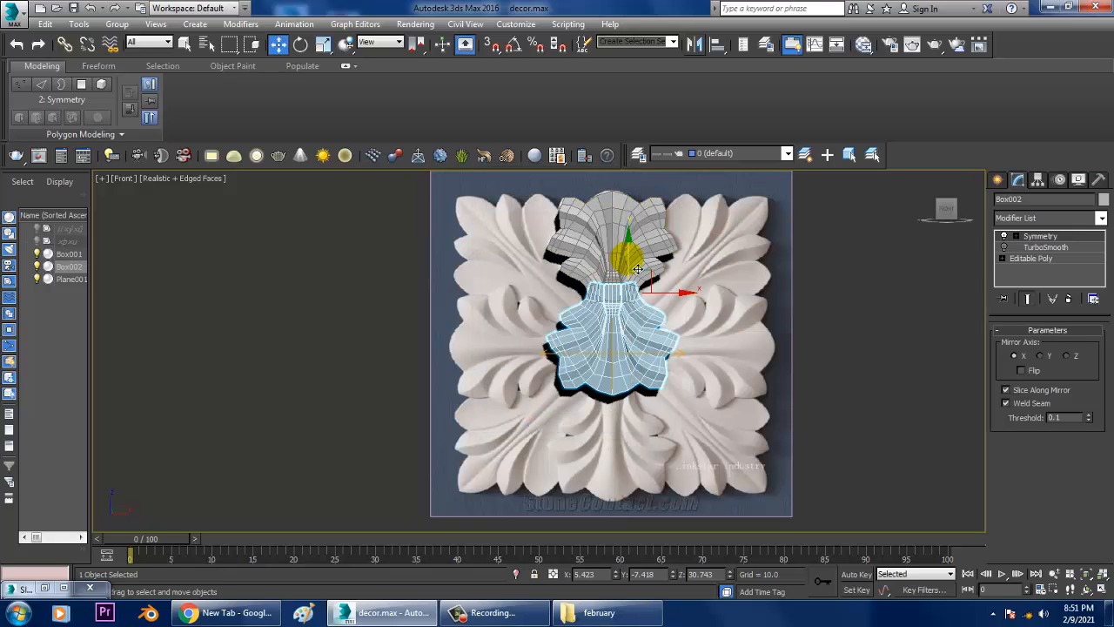
drag(638, 269, 667, 430)
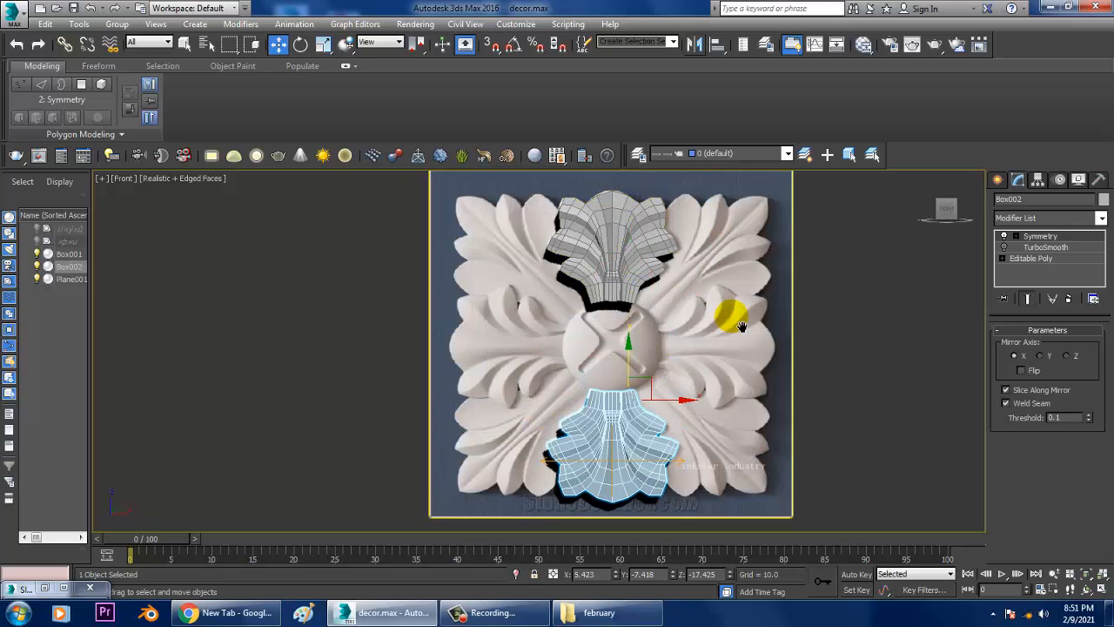
Step: Enable angle snapping and set the snap angle to 90 degrees
scroll(740, 325, up, 3)
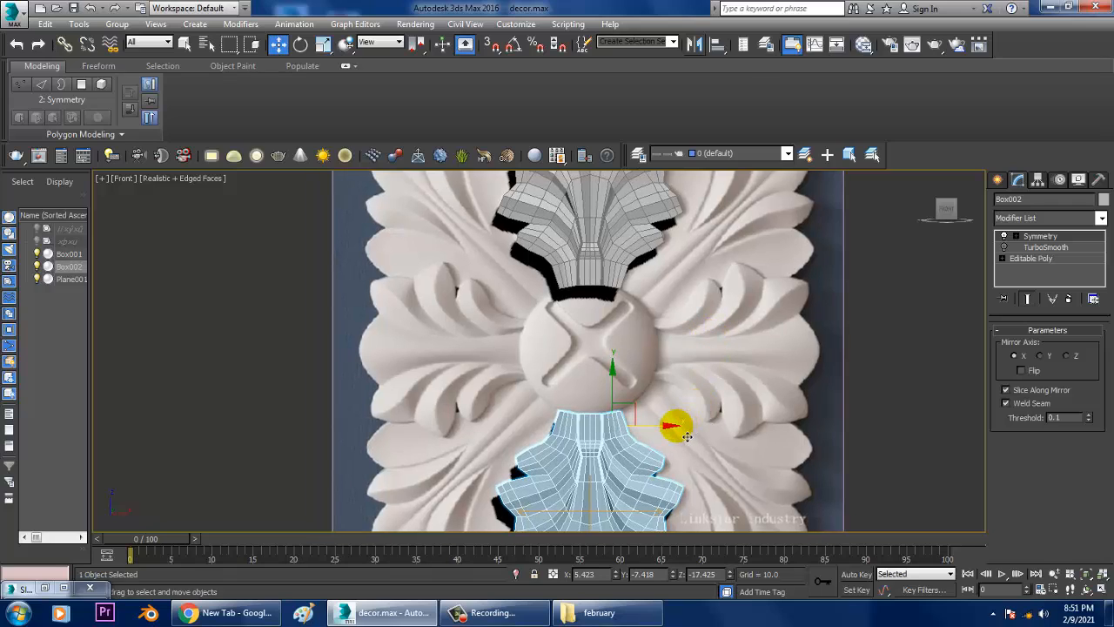
right_click(514, 48)
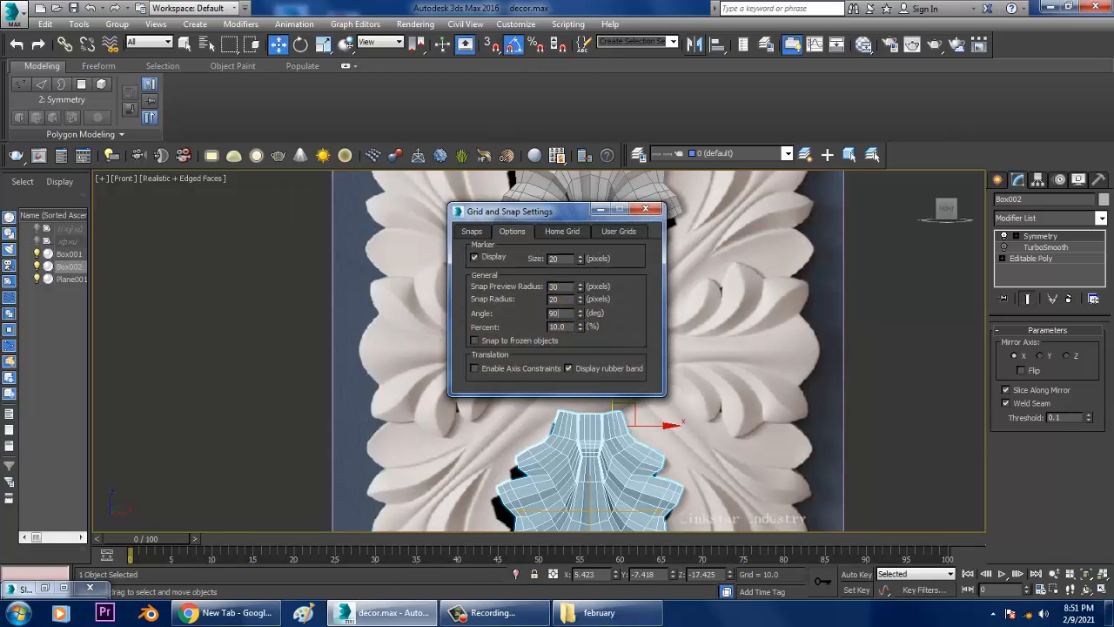
click(646, 211)
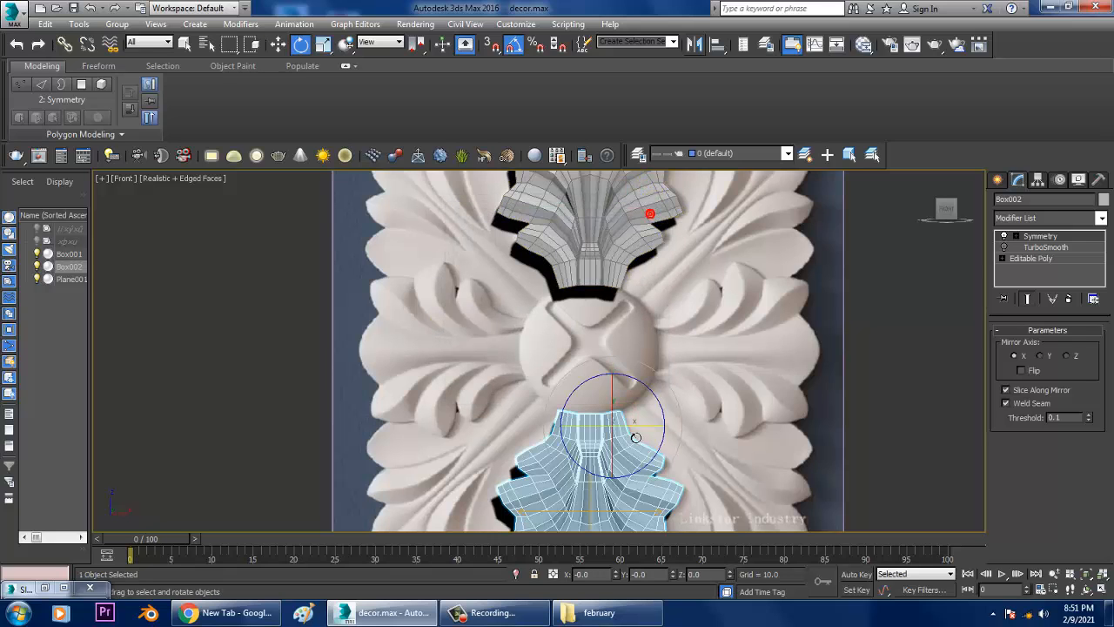
Step: Rotate a copy of the lower leaf 90 degrees clockwise and move it over the panel's left leaf
key(e)
mouse_move(669, 386)
shift+mouse_down()
mouse_move(653, 298)
mouse_move(667, 377)
mouse_move(553, 419)
shift+mouse_up()
click(564, 363)
key(w)
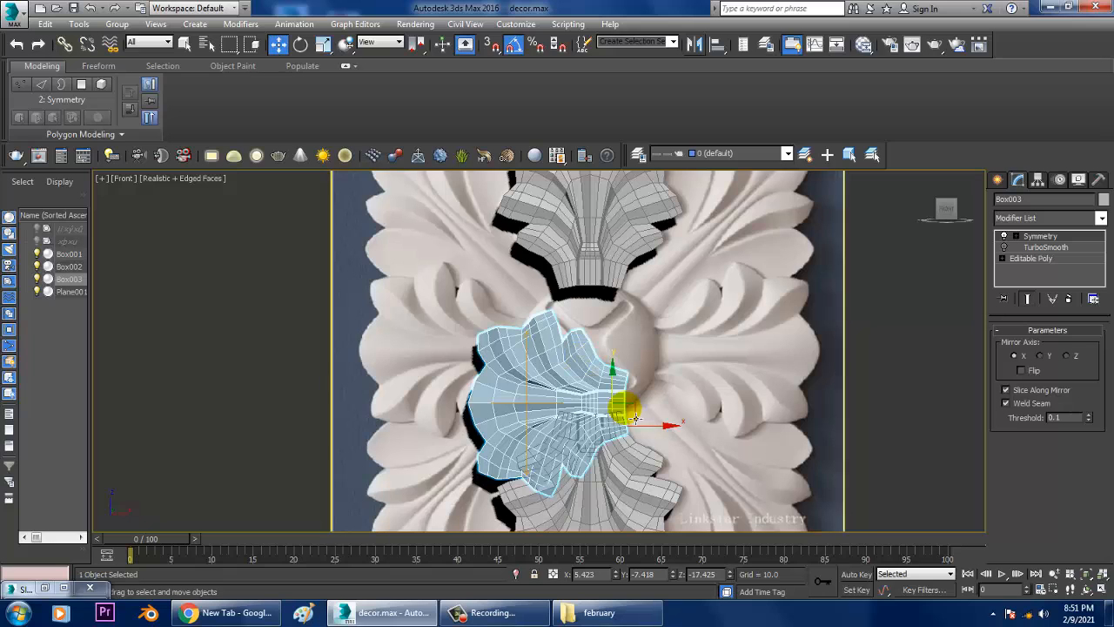
drag(614, 392, 530, 365)
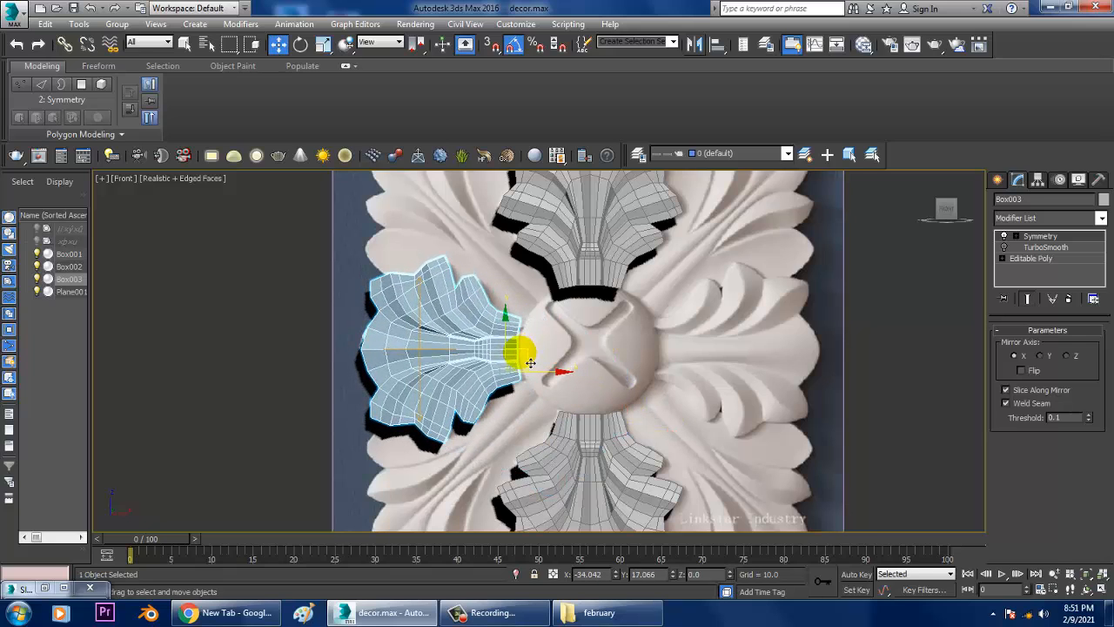
Step: Mirror the left leaf about the X axis as a copy and move the copy over the panel's right leaf
click(697, 48)
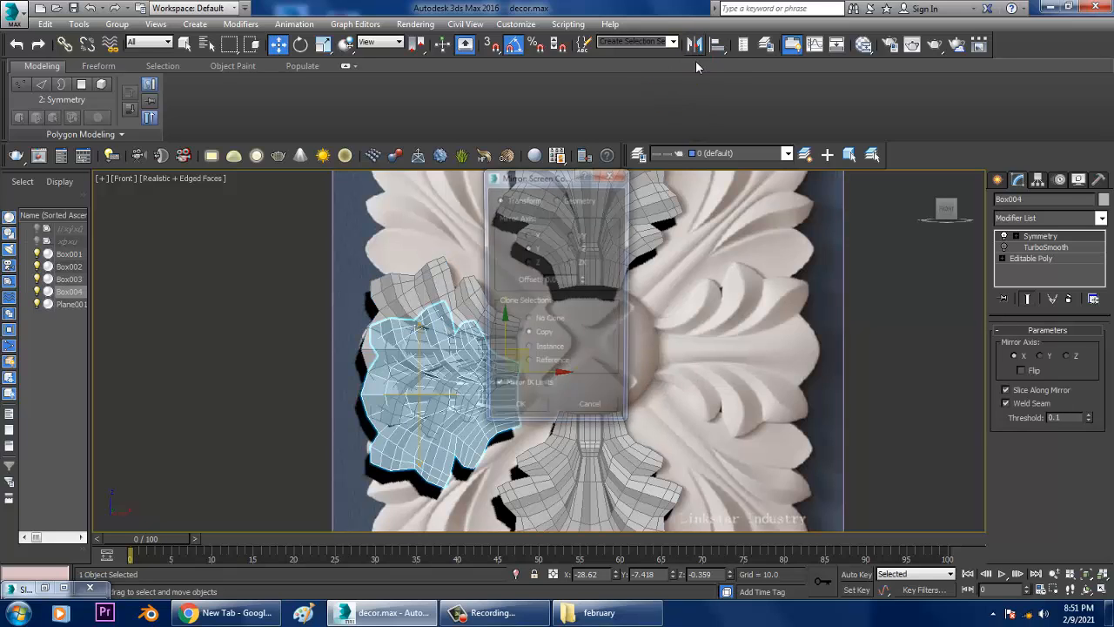
click(529, 237)
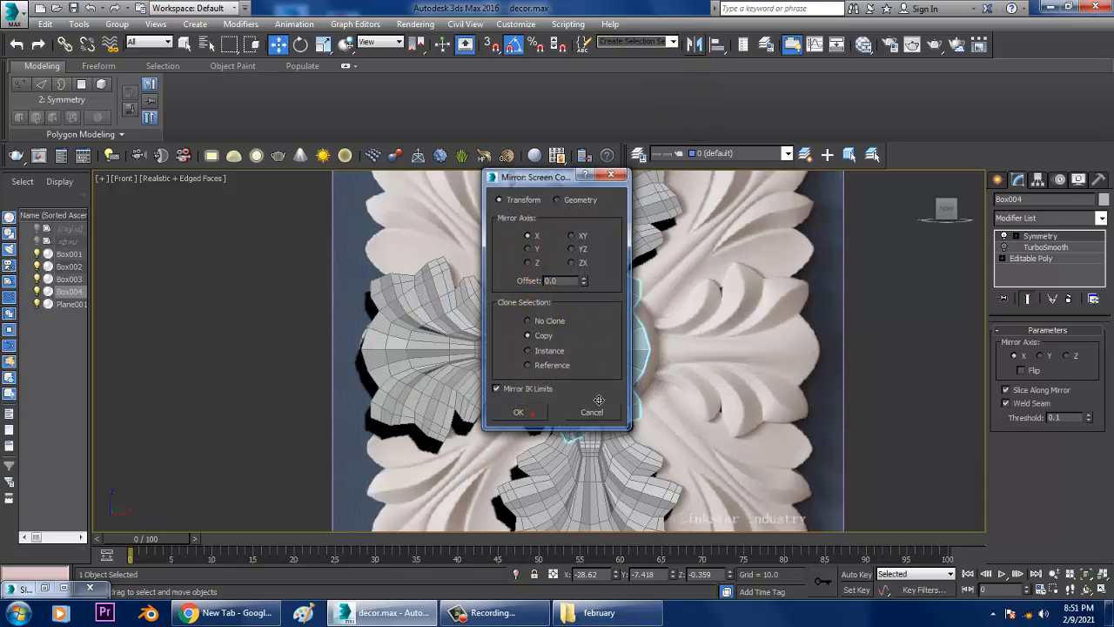
click(517, 413)
drag(574, 383, 724, 384)
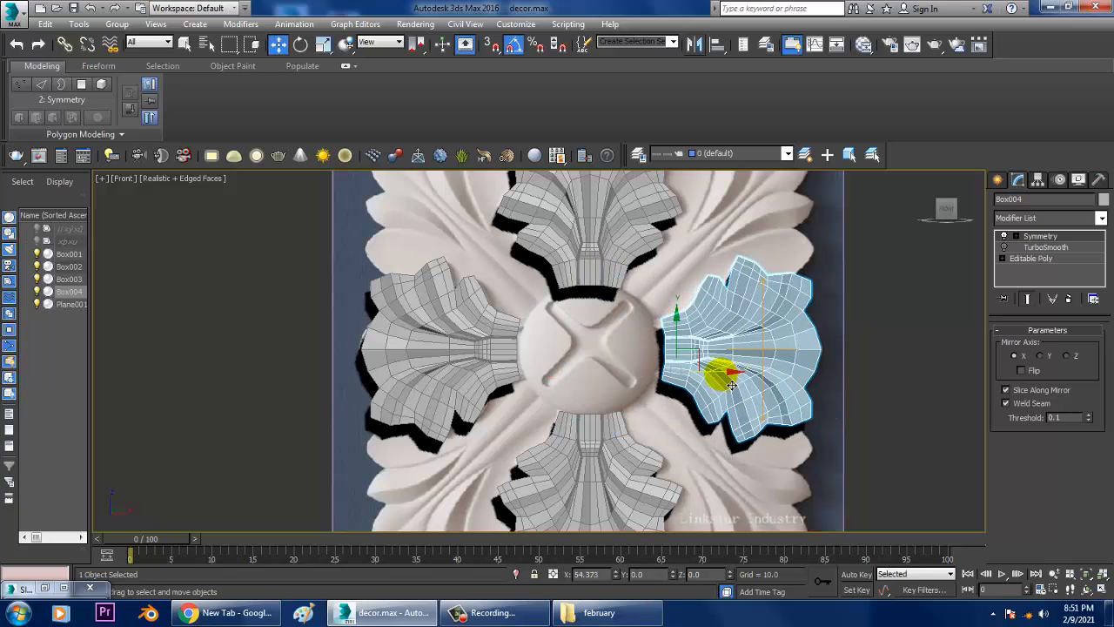
Step: Turn off the edged-faces display in the maximized Perspective view
middle_drag(761, 309, 735, 395)
key(alt+w)
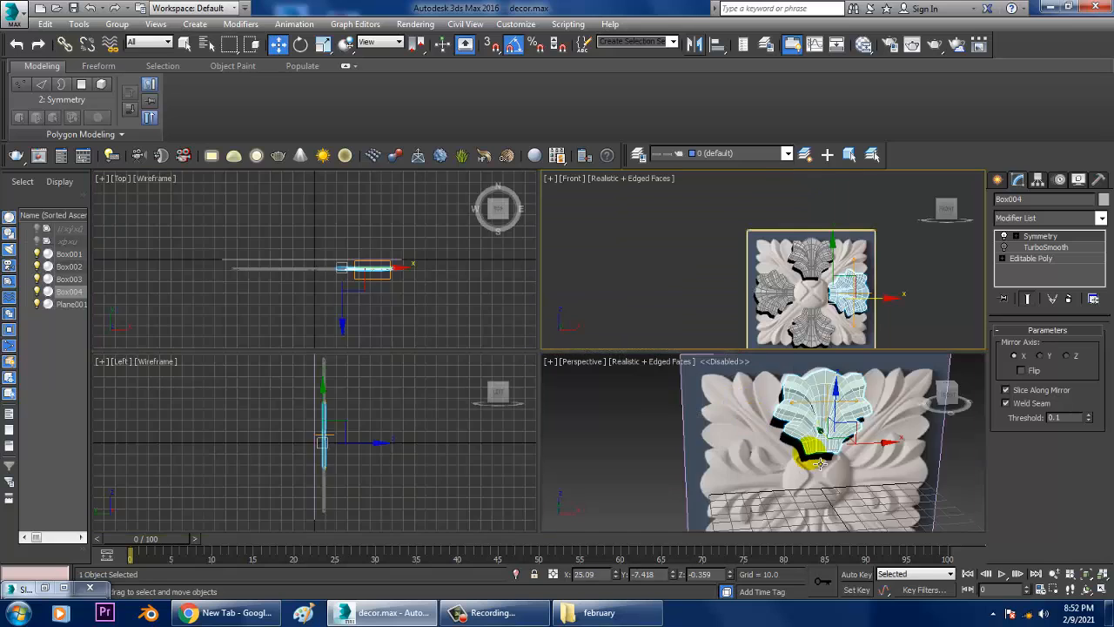
key(alt+w)
middle_drag(647, 385, 625, 337)
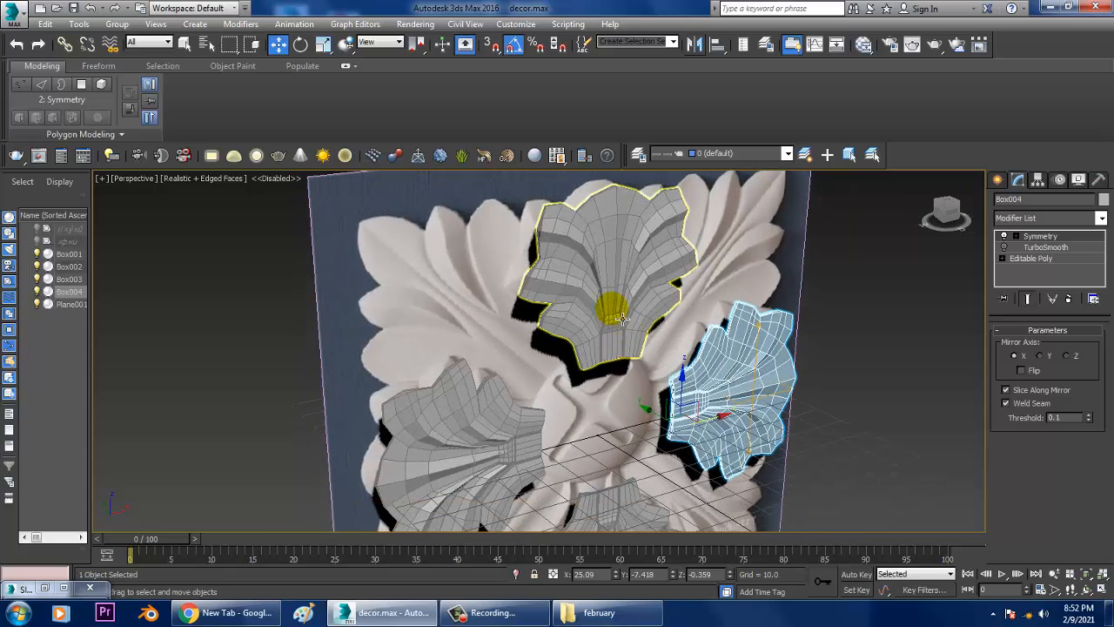
click(612, 309)
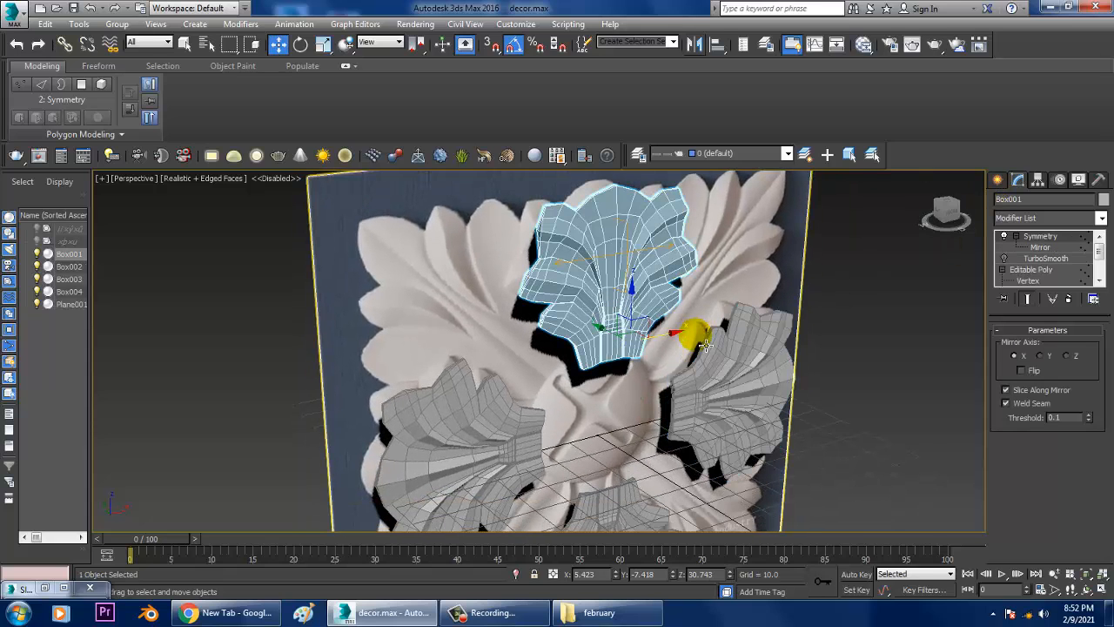
key(F4)
click(900, 291)
alt+middle_drag(883, 359, 823, 360)
Step: Try a TurboSmooth modifier on the upper leaf, inspect the smoothed surface, and undo the modifier
click(615, 271)
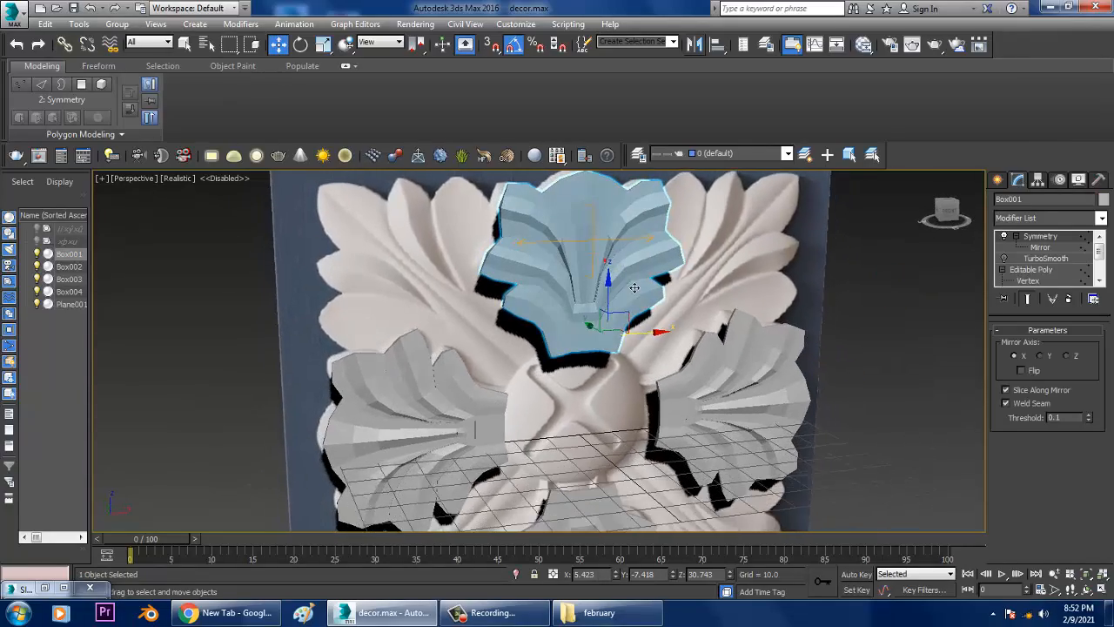
alt+middle_drag(639, 290, 647, 346)
scroll(647, 346, up, 2)
click(647, 345)
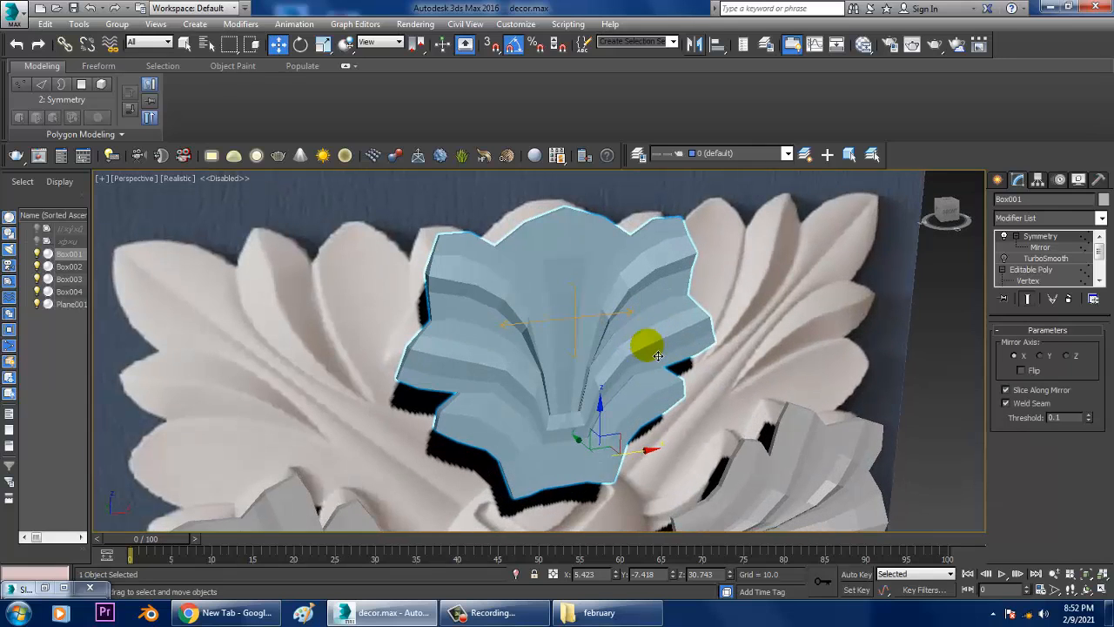
click(1101, 218)
key(t)
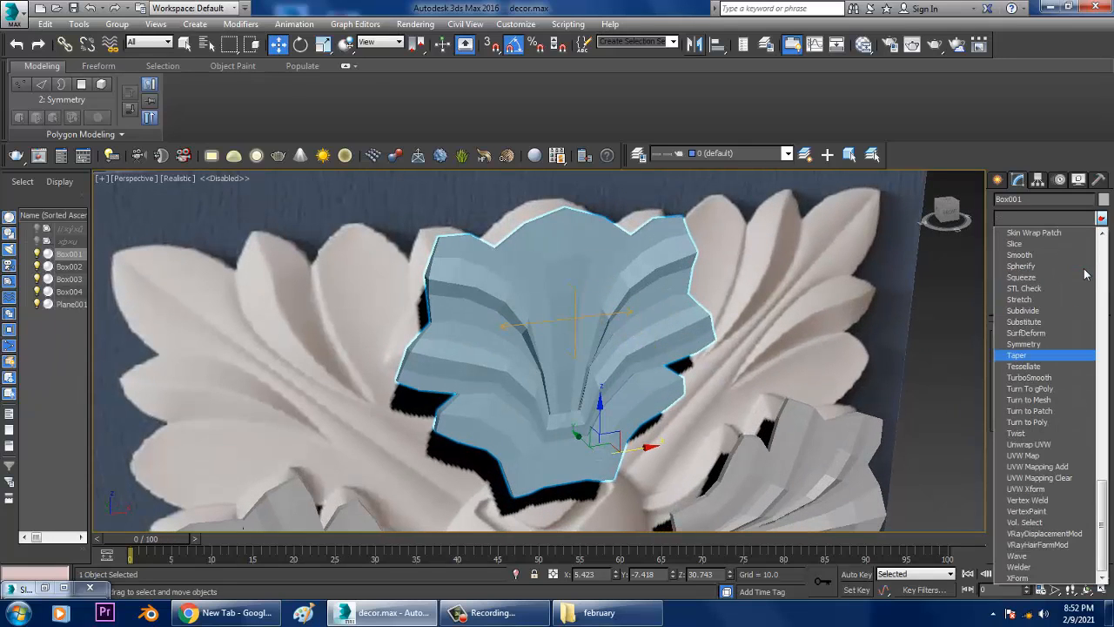
click(1062, 378)
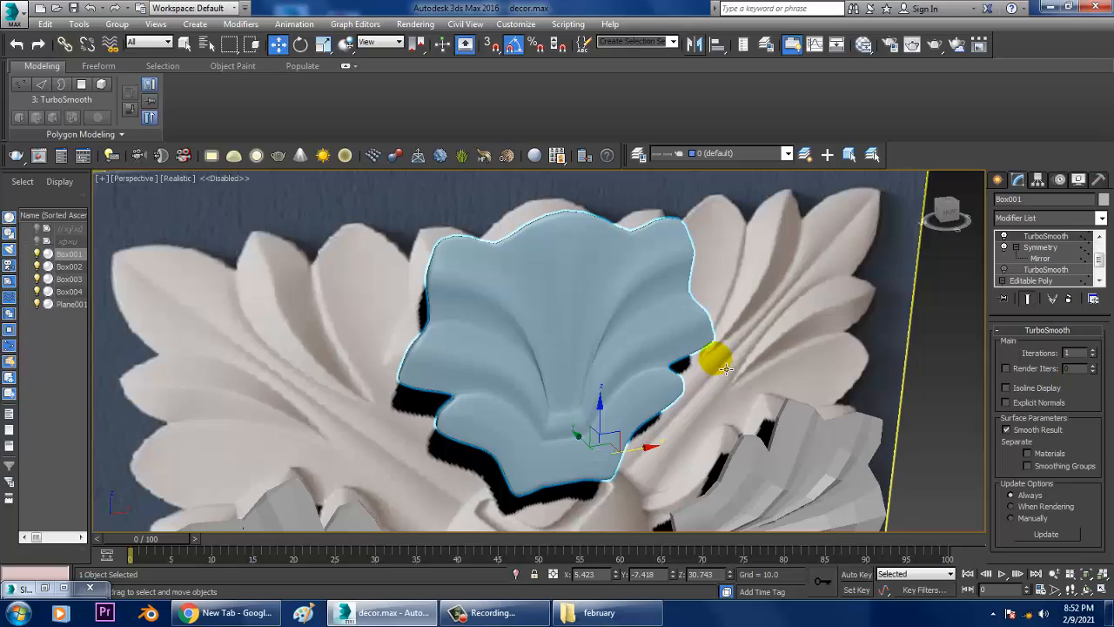
alt+middle_drag(721, 356, 619, 372)
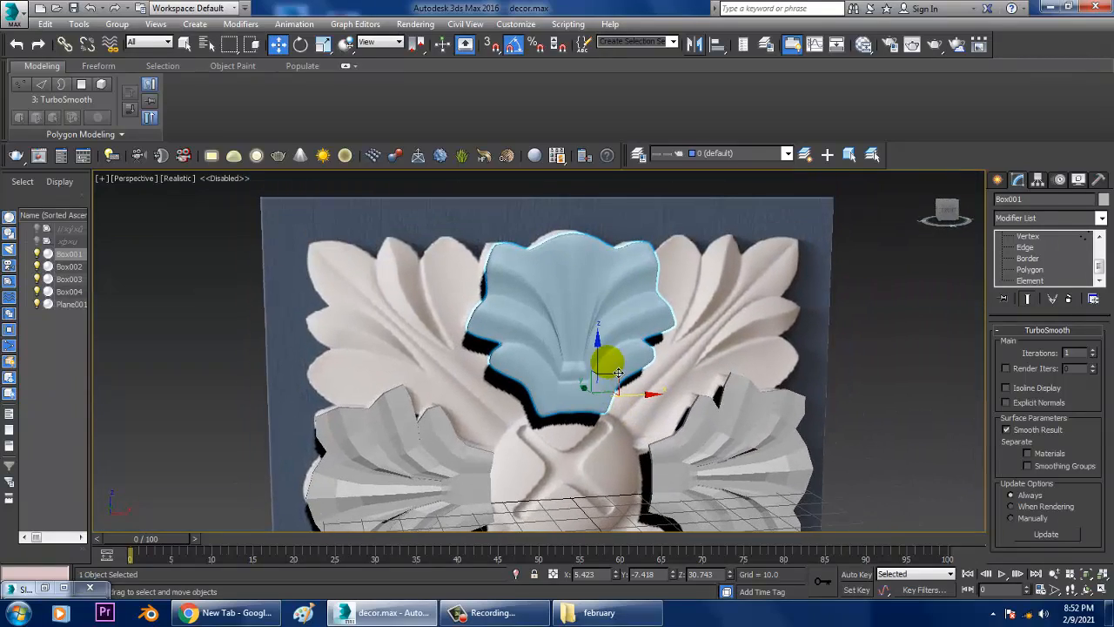
key(ctrl+z)
Step: Move the upper leaf about 115 units left along X in the maximized Front view, clear of the panel
alt+middle_drag(821, 343, 775, 318)
key(alt+w)
middle_drag(887, 272, 853, 271)
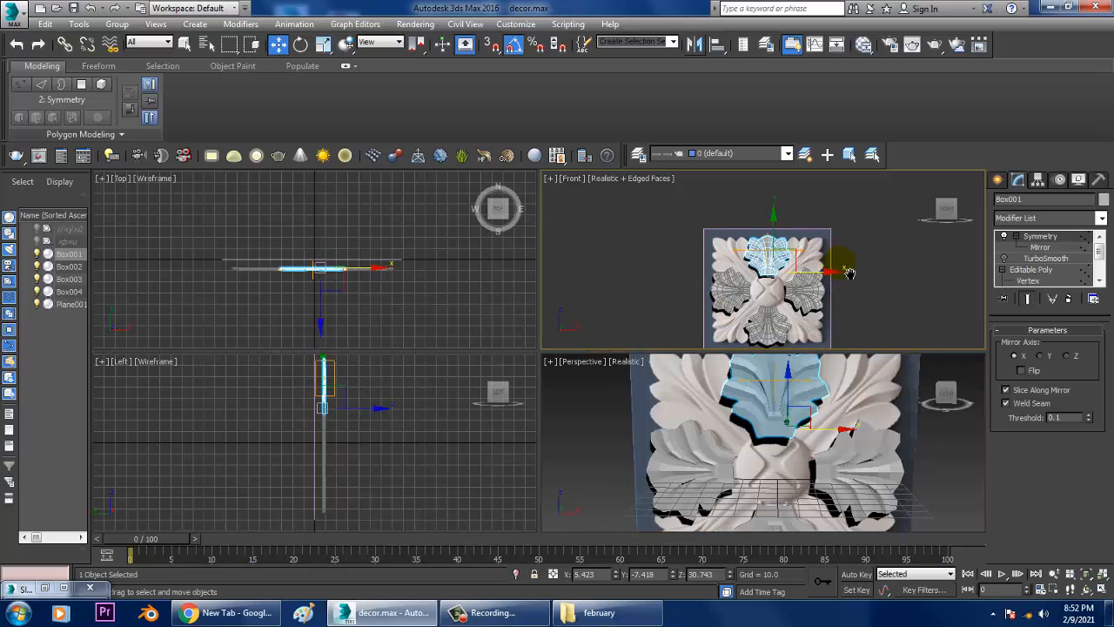
key(alt+w)
middle_drag(814, 323, 864, 307)
scroll(674, 348, up, 3)
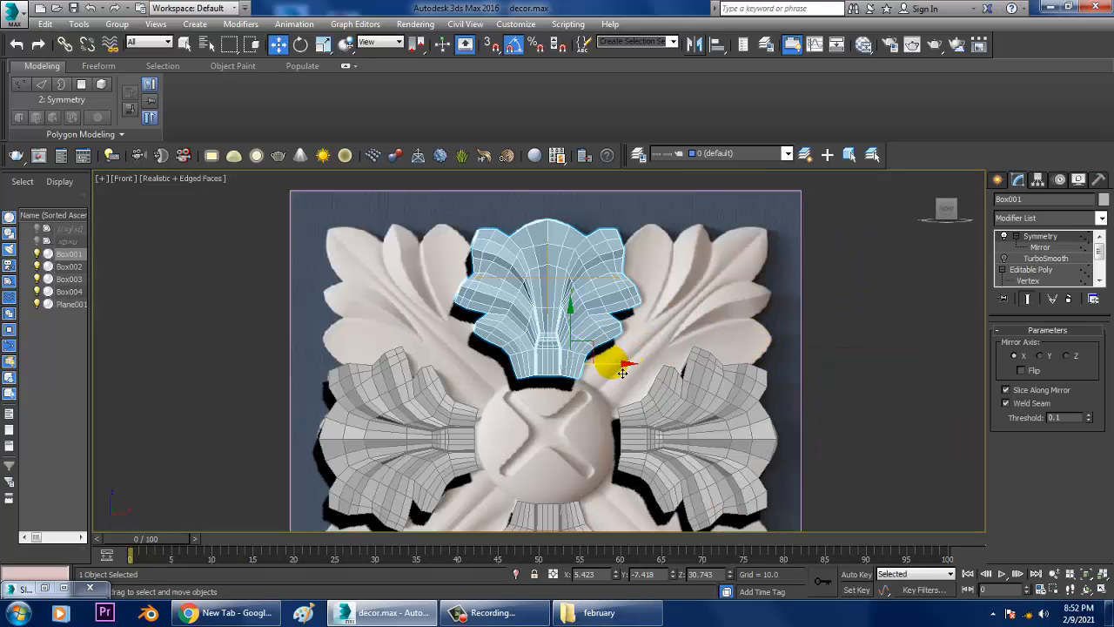
middle_drag(623, 372, 274, 375)
scroll(609, 351, up, 2)
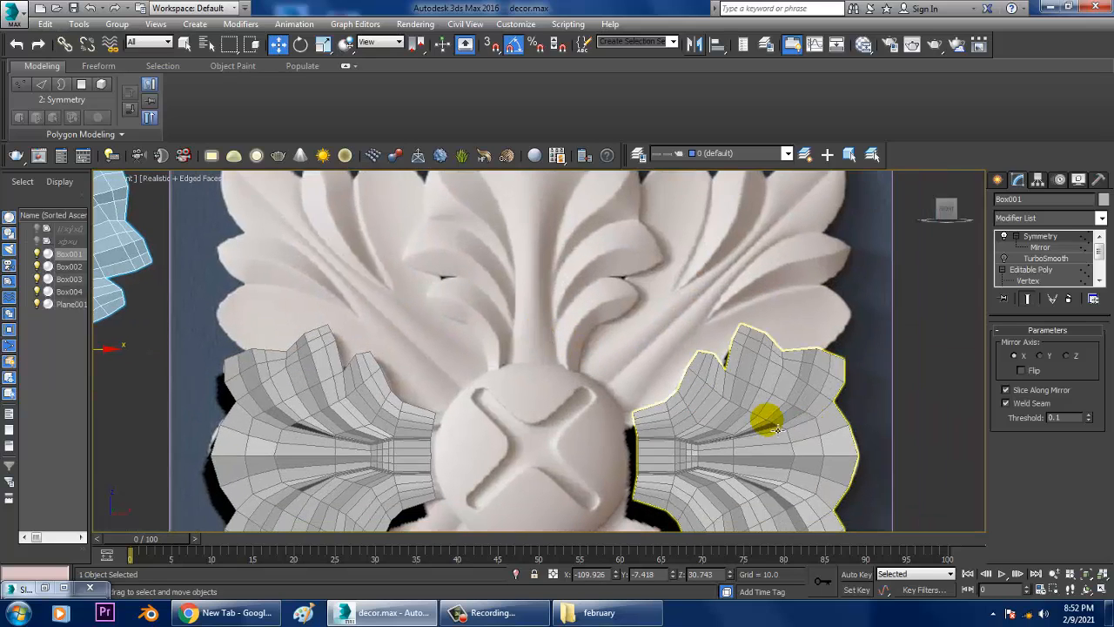
Step: Move the right leaf along X off the right side of the panel and clear the selection
scroll(701, 376, down, 2)
drag(566, 477, 566, 475)
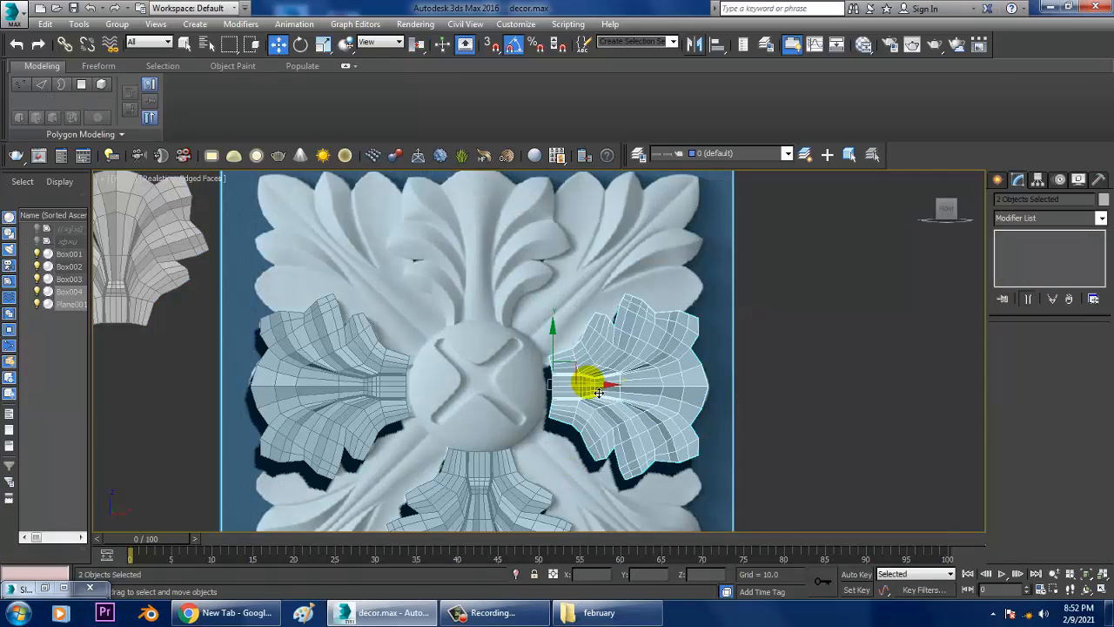
drag(601, 398, 696, 396)
middle_drag(667, 330, 713, 371)
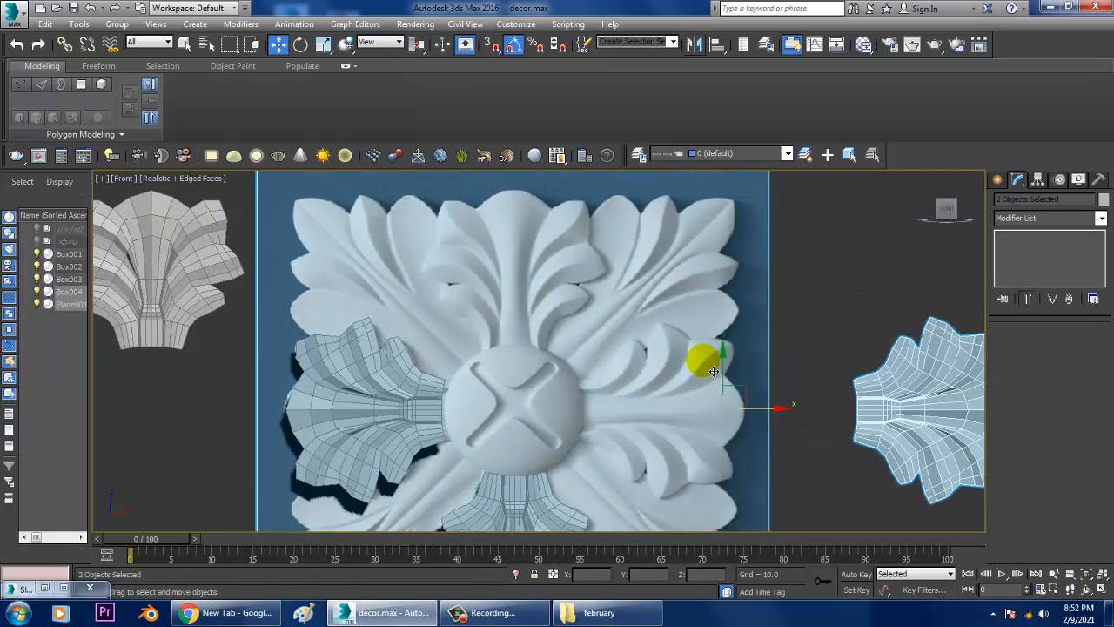
scroll(694, 356, up, 3)
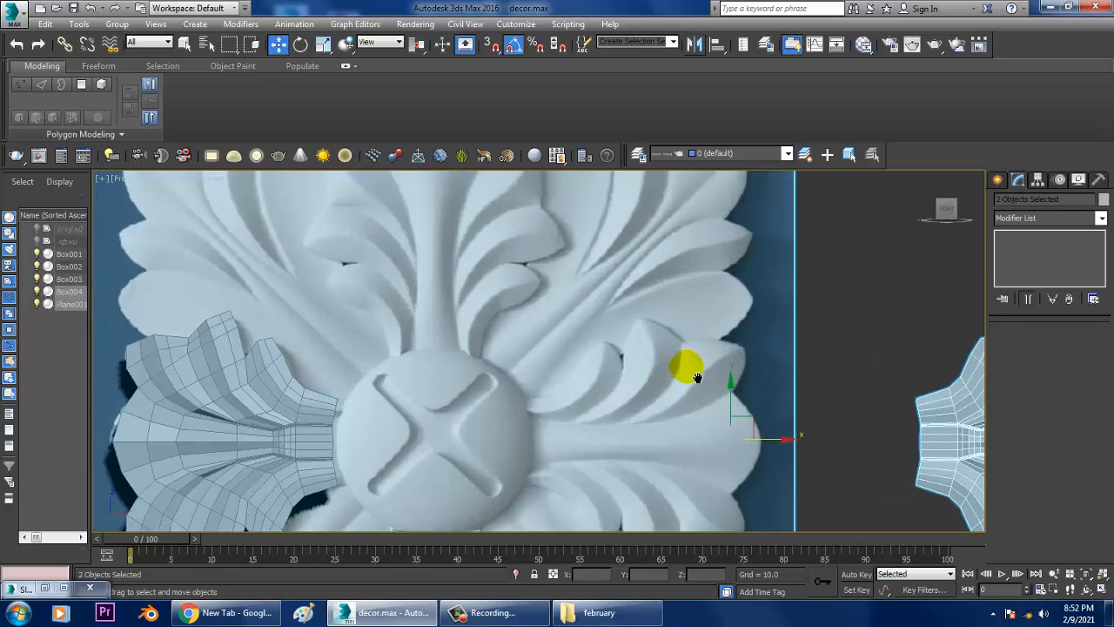
click(864, 311)
middle_drag(781, 340, 784, 404)
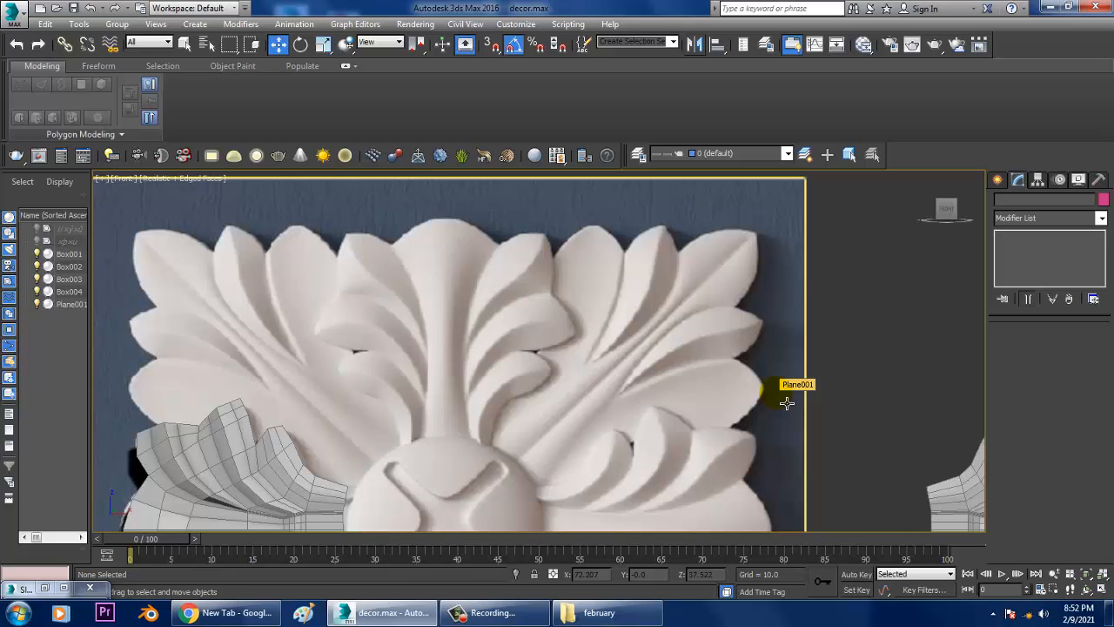
scroll(728, 348, down, 5)
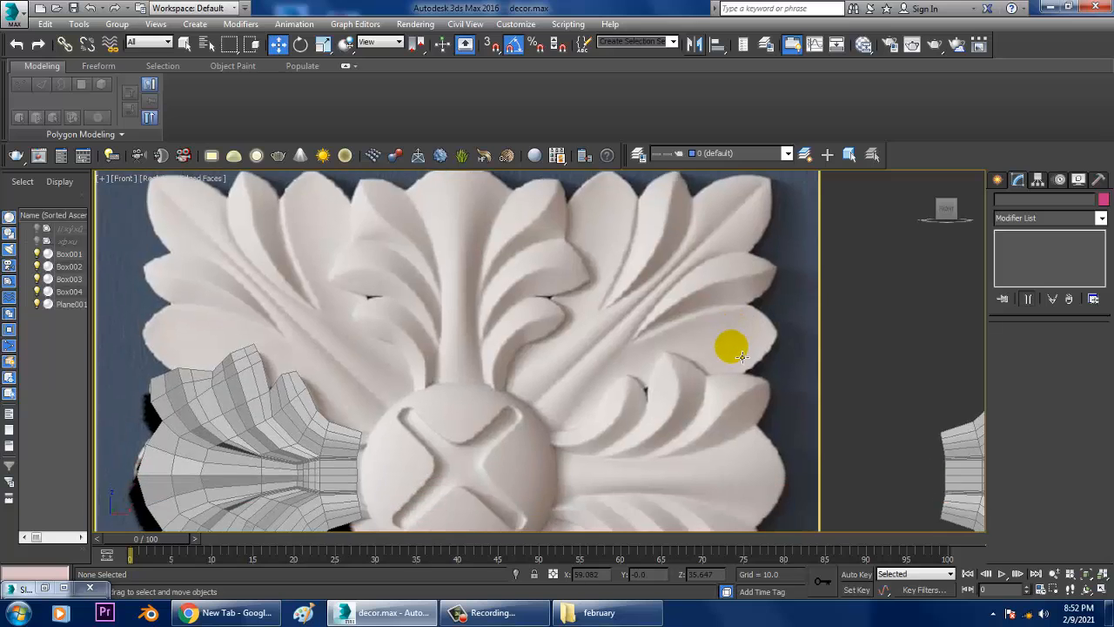
scroll(753, 338, down, 3)
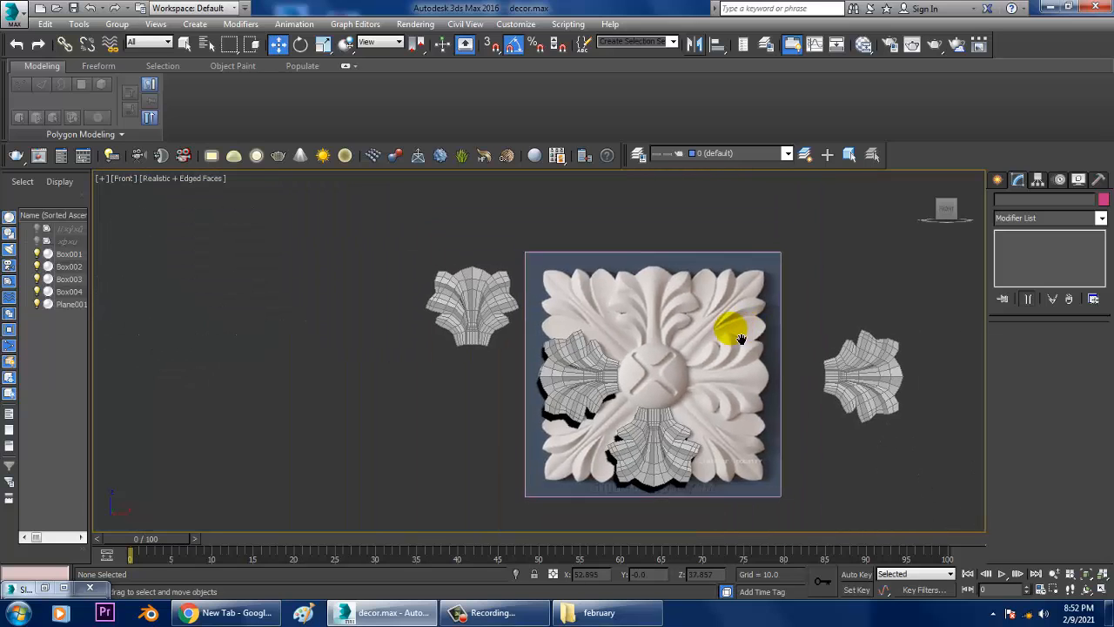
middle_drag(750, 338, 709, 339)
Step: Select the original leaf left of the panel in the maximized Perspective view and add a TurboSmooth modifier
key(alt+w)
right_click(786, 458)
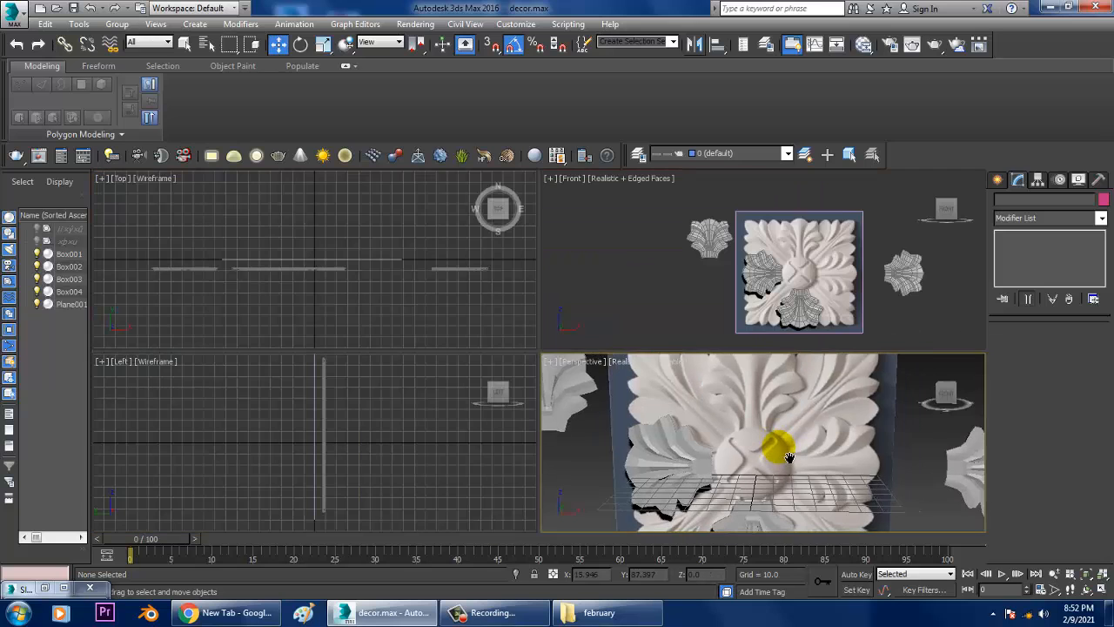
key(alt+w)
middle_drag(501, 405, 510, 404)
scroll(366, 338, down, 3)
alt+middle_drag(366, 338, 451, 381)
drag(214, 228, 377, 439)
scroll(320, 348, up, 3)
middle_drag(321, 348, 393, 340)
alt+middle_drag(393, 339, 490, 350)
scroll(425, 341, up, 6)
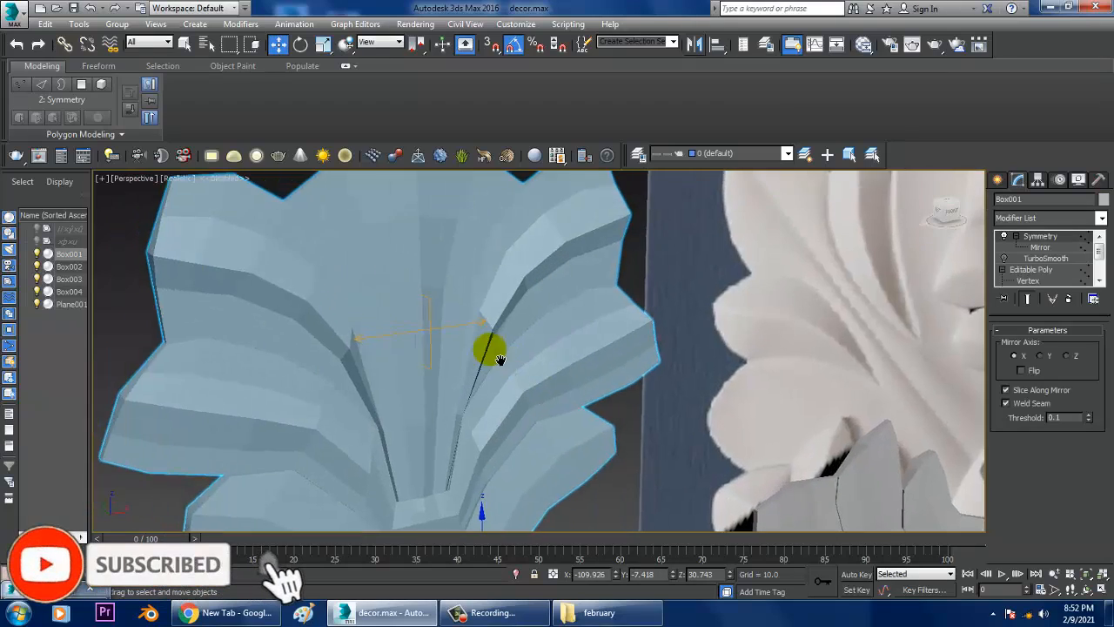
click(1102, 218)
key(t)
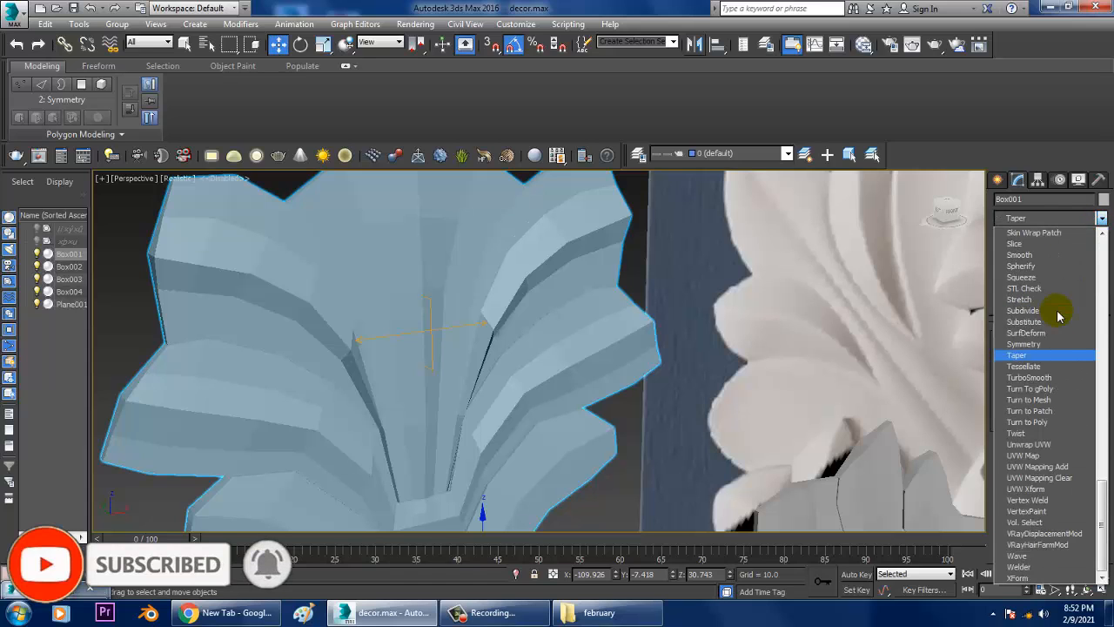
click(1047, 377)
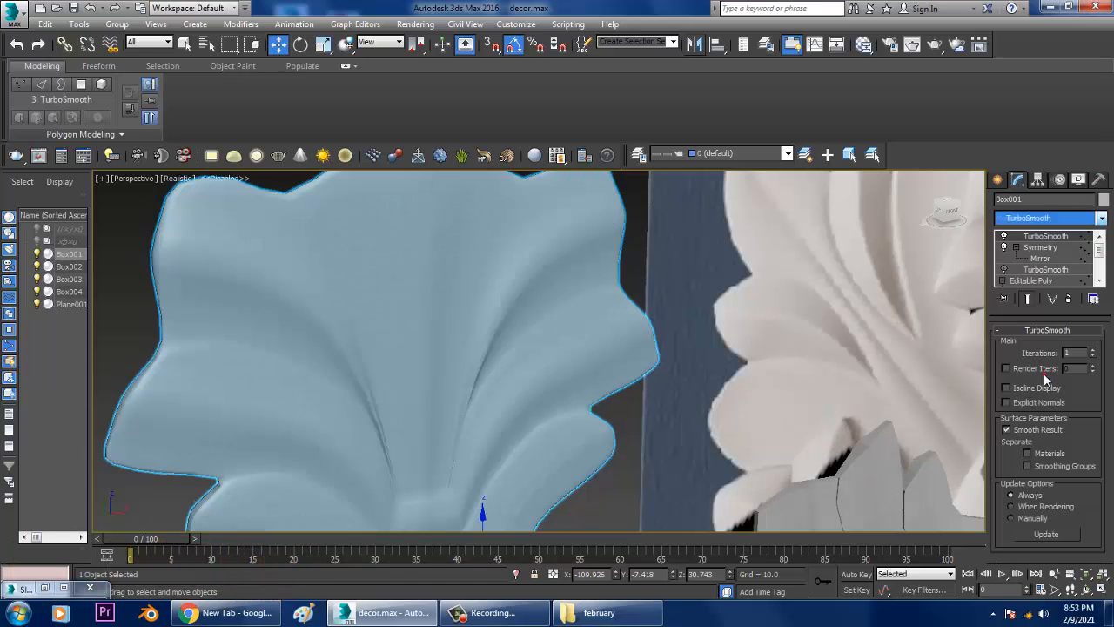
Step: Inspect the smoothed leaf, turn off its upper TurboSmooth and Symmetry modifiers, and enter the Editable Poly's Vertex level
scroll(402, 340, down, 6)
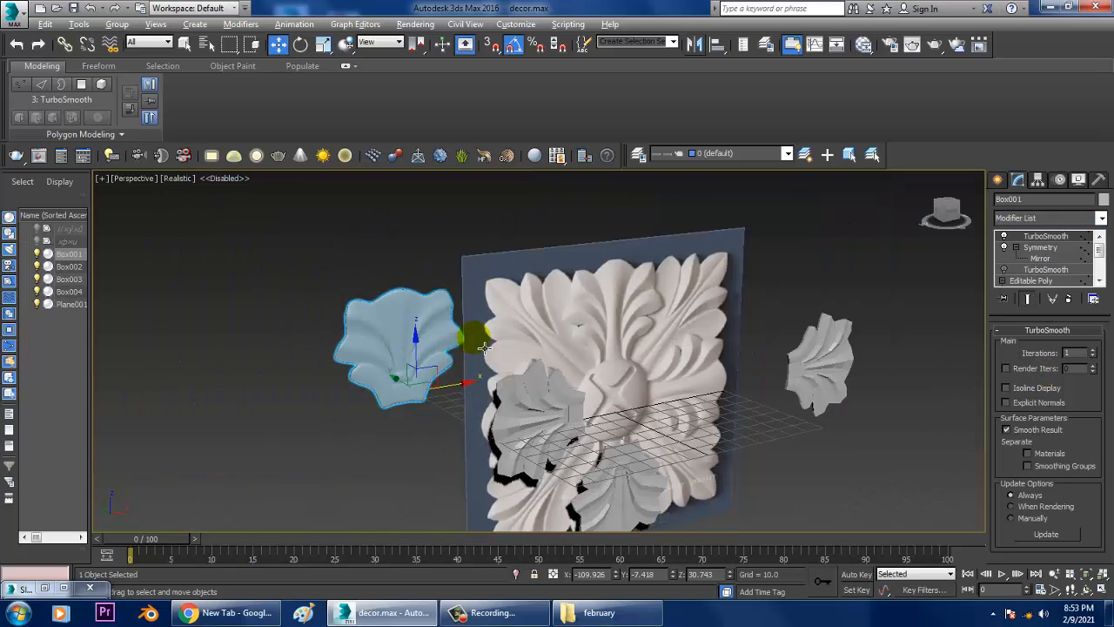
alt+middle_drag(474, 338, 409, 328)
scroll(439, 320, up, 3)
scroll(418, 331, up, 4)
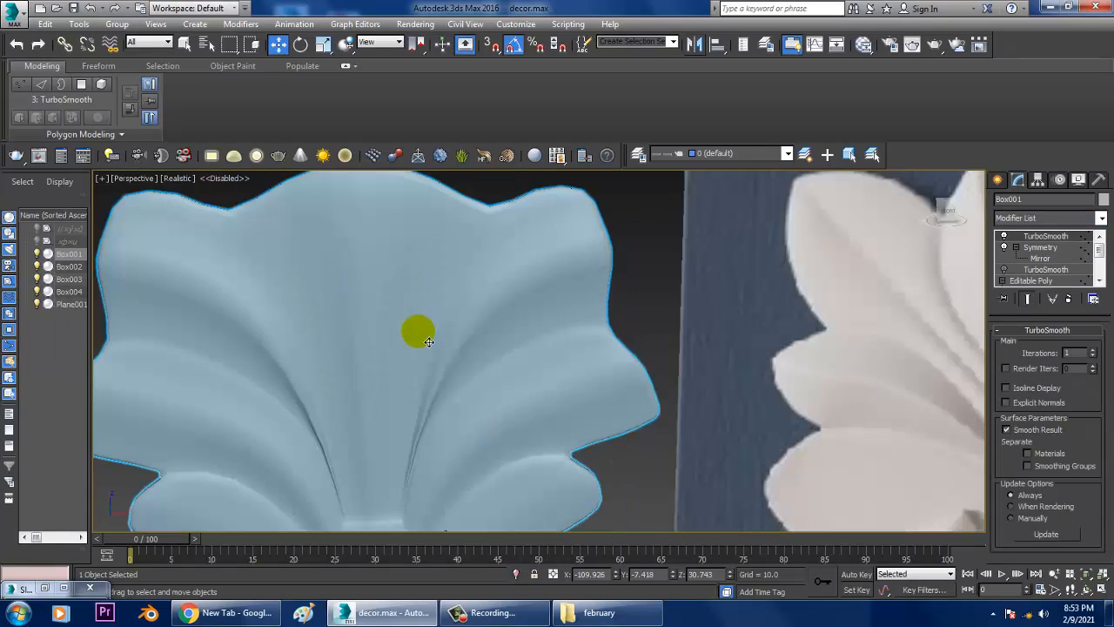
click(1003, 237)
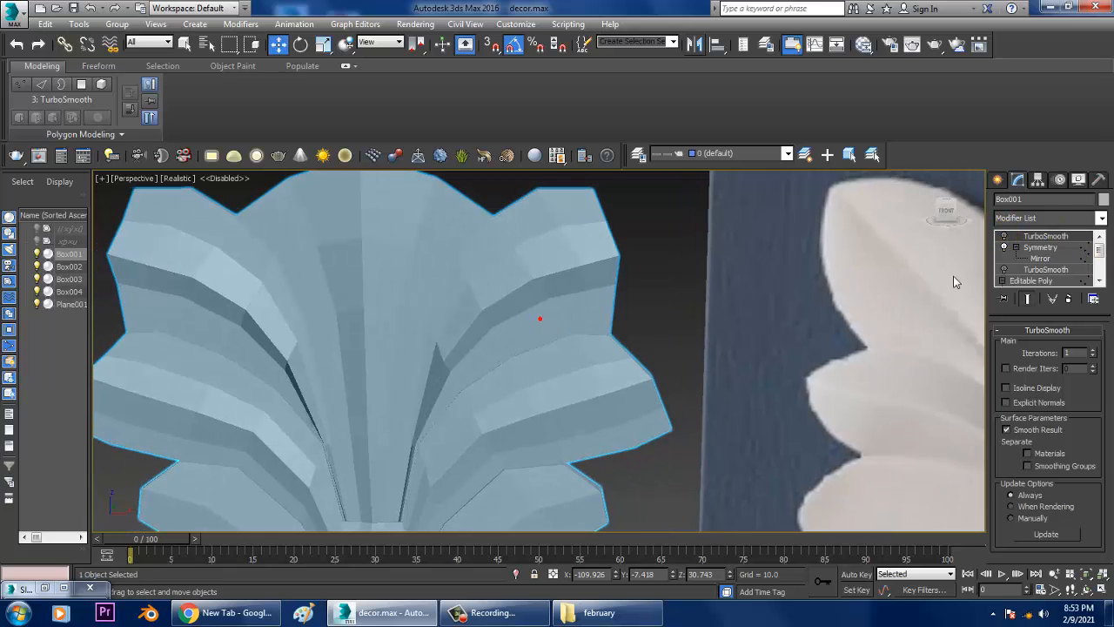
click(1003, 247)
mouse_move(578, 332)
alt+middle_down()
mouse_move(563, 334)
mouse_move(590, 312)
alt+middle_up()
click(1039, 280)
click(1040, 281)
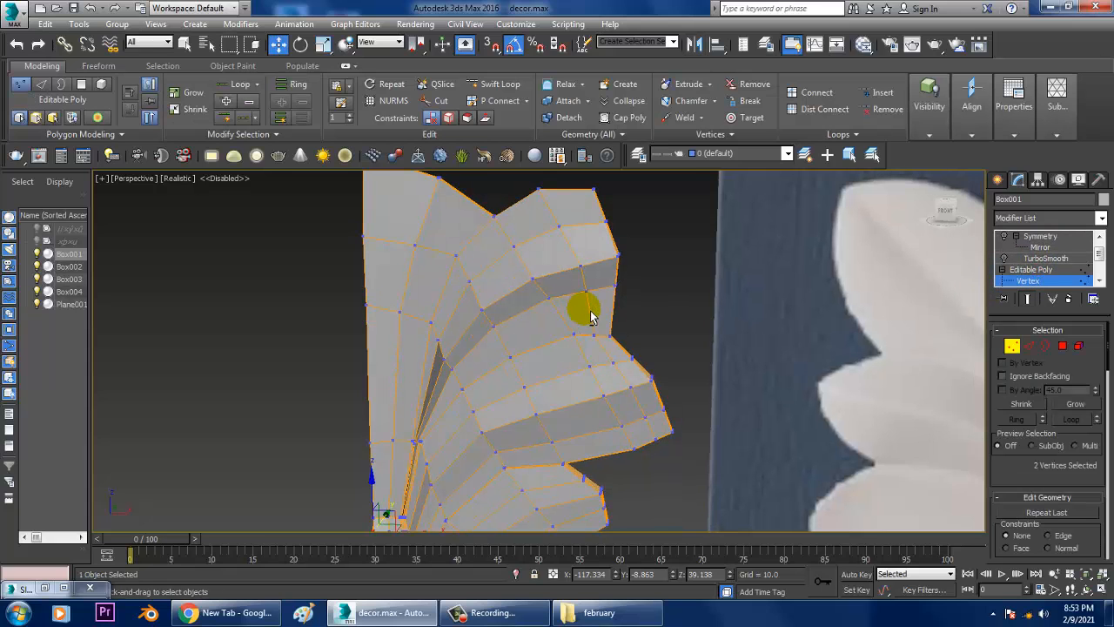
Step: Add Swift Loop edge loops beside the notch below the upper lobe and on both sides of the notch above the lowest lobe
click(489, 84)
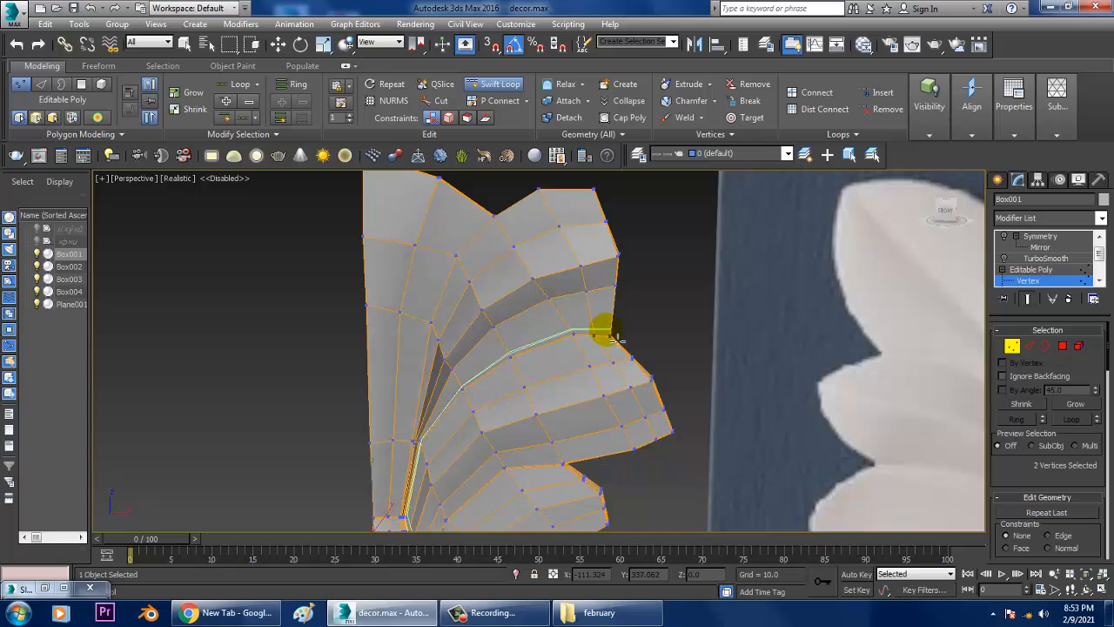
click(609, 335)
alt+middle_drag(604, 328, 578, 345)
scroll(578, 345, up, 3)
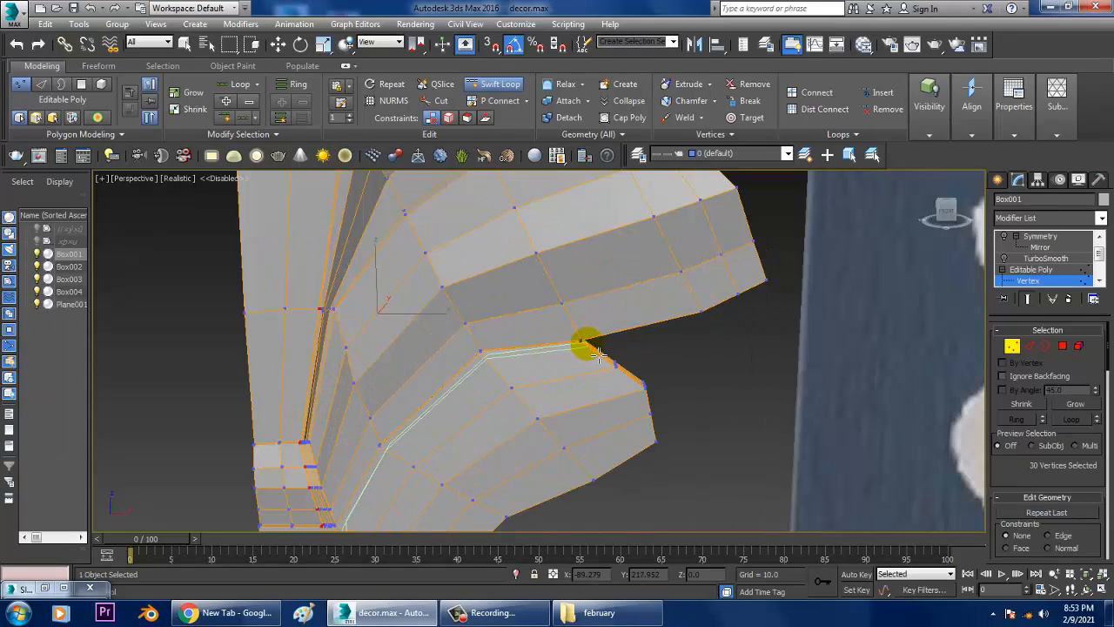
click(597, 355)
click(709, 317)
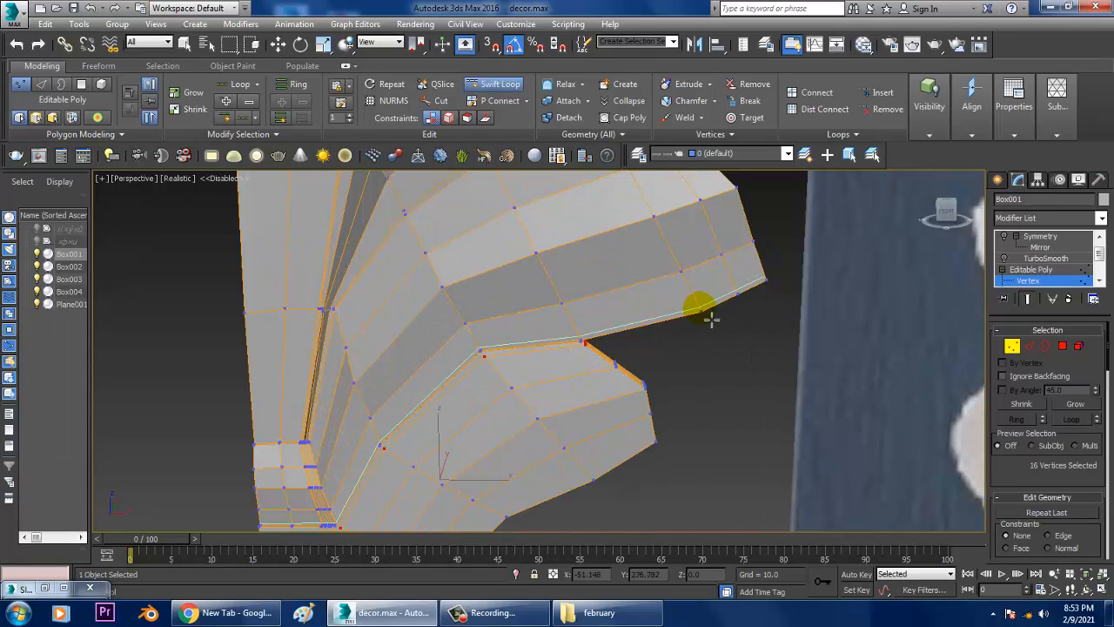
click(709, 315)
Step: Add a Swift Loop edge loop close to the lower edge of the leaf's lowest lobe
middle_drag(639, 441, 658, 347)
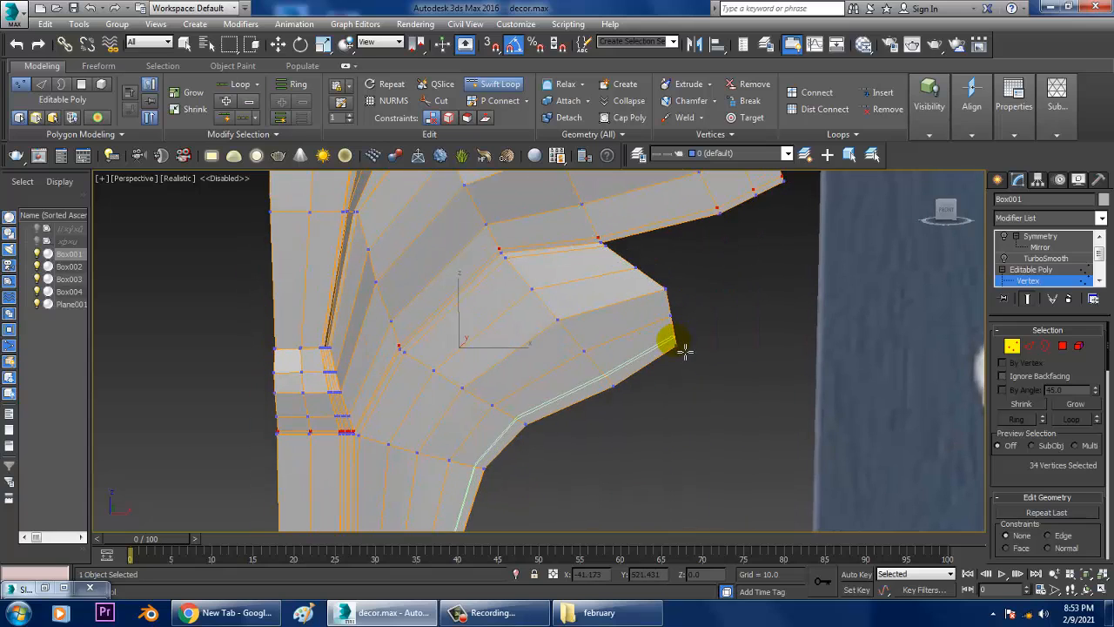
click(620, 395)
middle_drag(621, 389, 675, 481)
middle_drag(596, 332, 584, 209)
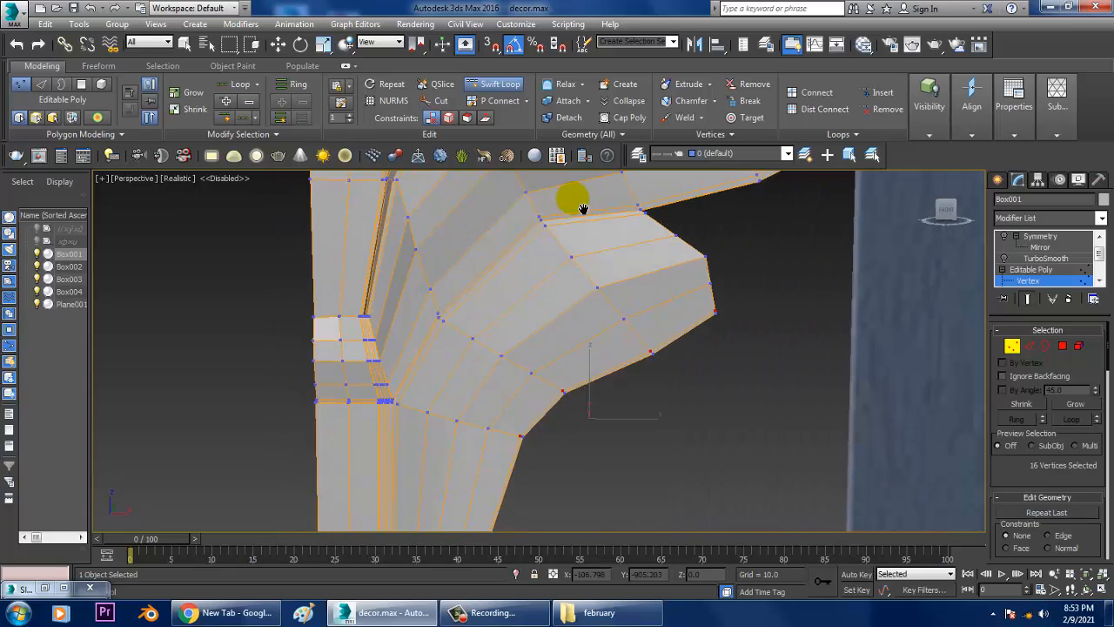
Step: Add a Swift Loop edge loop beside the notch between the leaf's central top lobe and its upper side lobe
alt+middle_drag(588, 296, 547, 473)
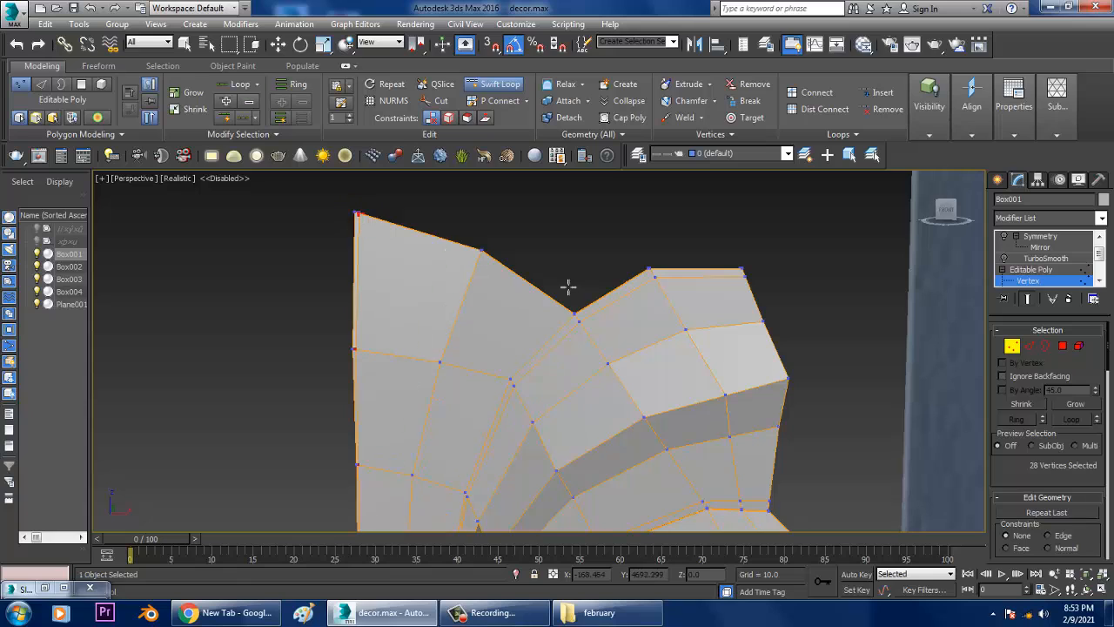
alt+middle_drag(574, 324, 564, 316)
click(565, 316)
right_click(564, 316)
Step: Turn the leaf's lower TurboSmooth and Symmetry modifiers back on, inspect the smoothed surface, and clear the selection
click(1041, 260)
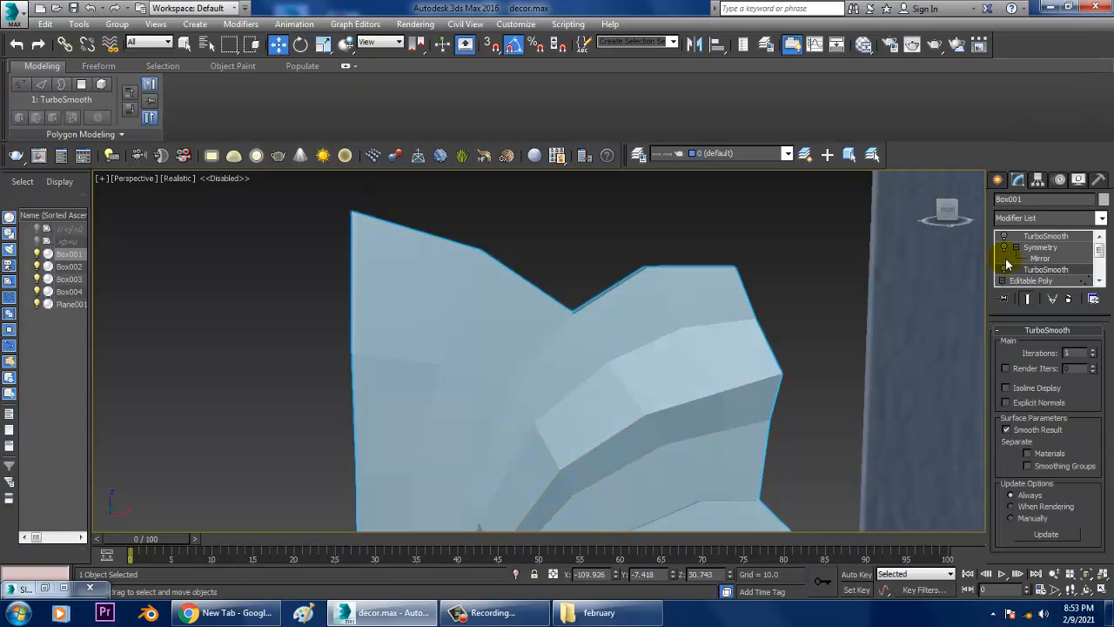
click(1004, 270)
click(711, 247)
scroll(711, 247, down, 3)
alt+middle_drag(740, 288, 547, 326)
click(550, 327)
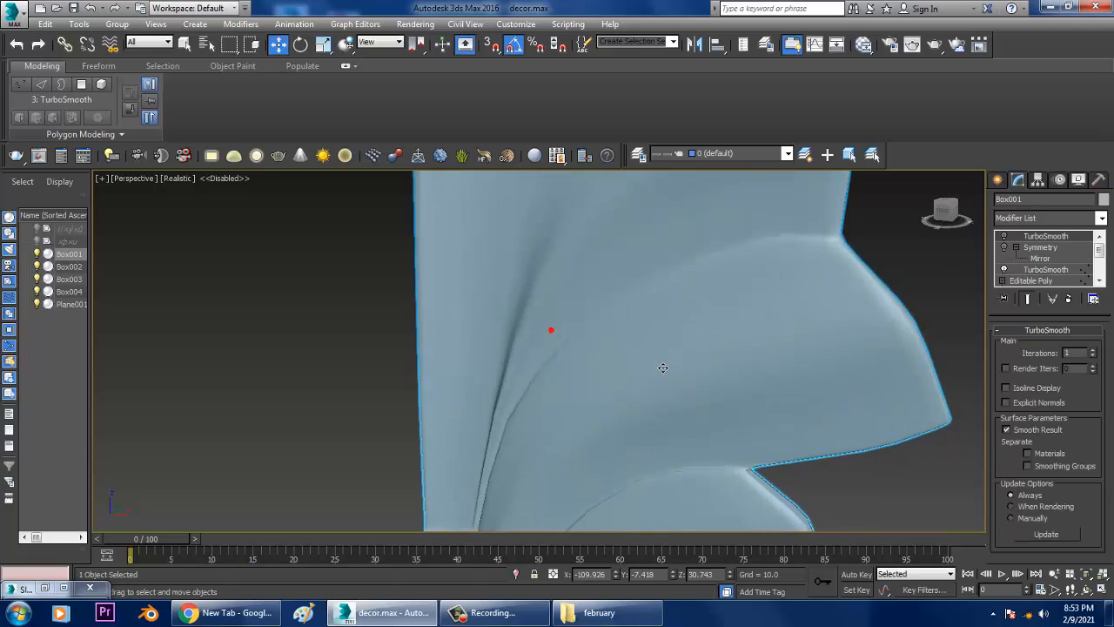
alt+middle_drag(667, 356, 628, 338)
scroll(788, 326, down, 3)
click(638, 256)
scroll(638, 256, up, 2)
alt+middle_drag(639, 256, 632, 339)
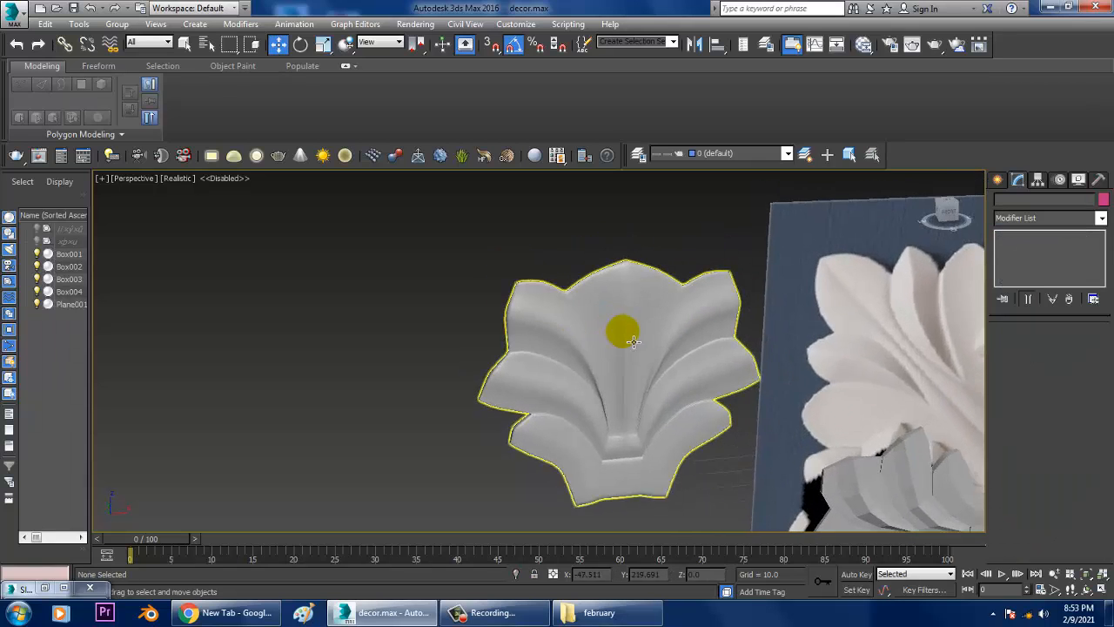
Step: Reselect the smoothed leaf and display edged faces in the Perspective view
scroll(649, 341, up, 3)
click(756, 357)
middle_drag(803, 361, 604, 326)
scroll(574, 335, down, 4)
scroll(445, 309, up, 3)
middle_drag(470, 332, 614, 324)
alt+middle_drag(540, 336, 485, 332)
scroll(486, 333, up, 5)
key(F4)
scroll(527, 367, down, 6)
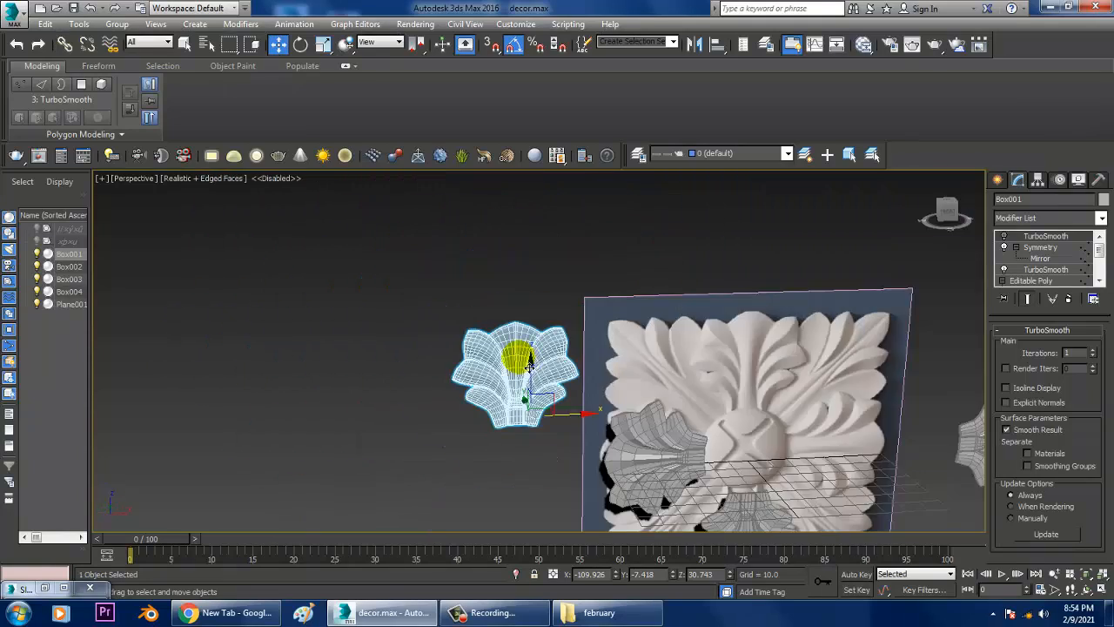
Step: Examine the smoothed leaf's wireframe and compare its shape with the carved leaves on the reference panel
scroll(525, 375, up, 6)
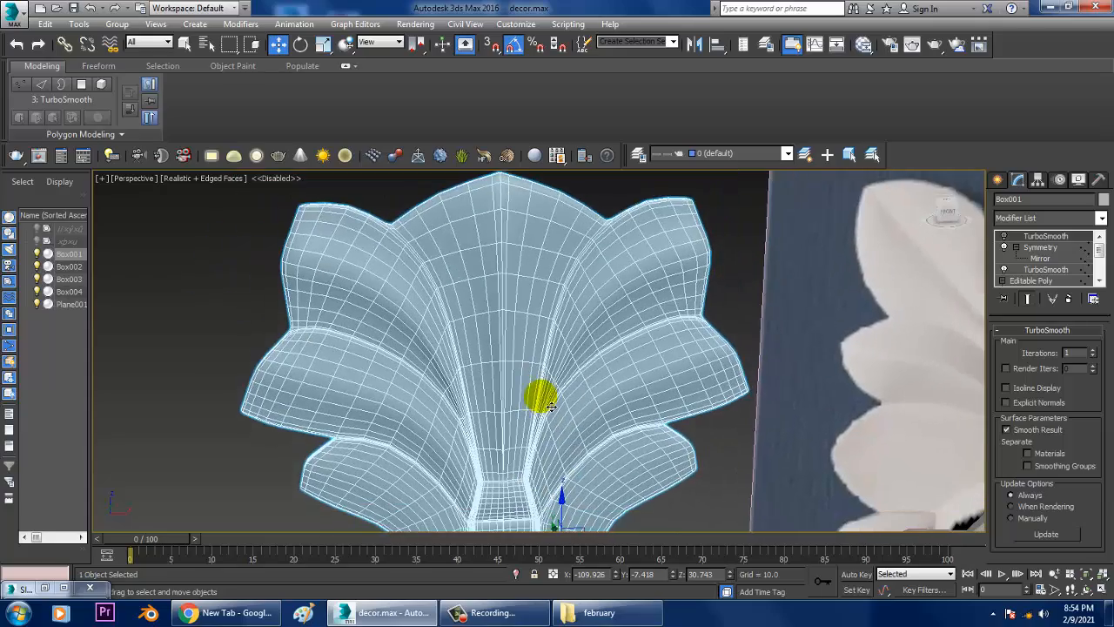
scroll(541, 389, down, 4)
scroll(566, 381, up, 4)
scroll(653, 373, down, 5)
scroll(678, 387, up, 3)
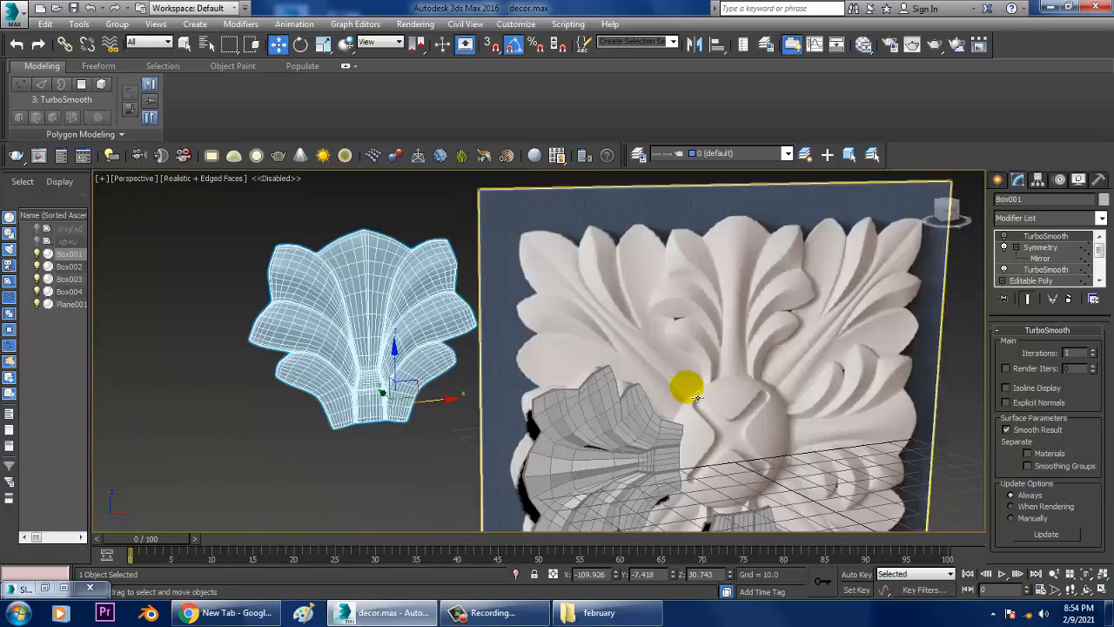
scroll(670, 391, up, 2)
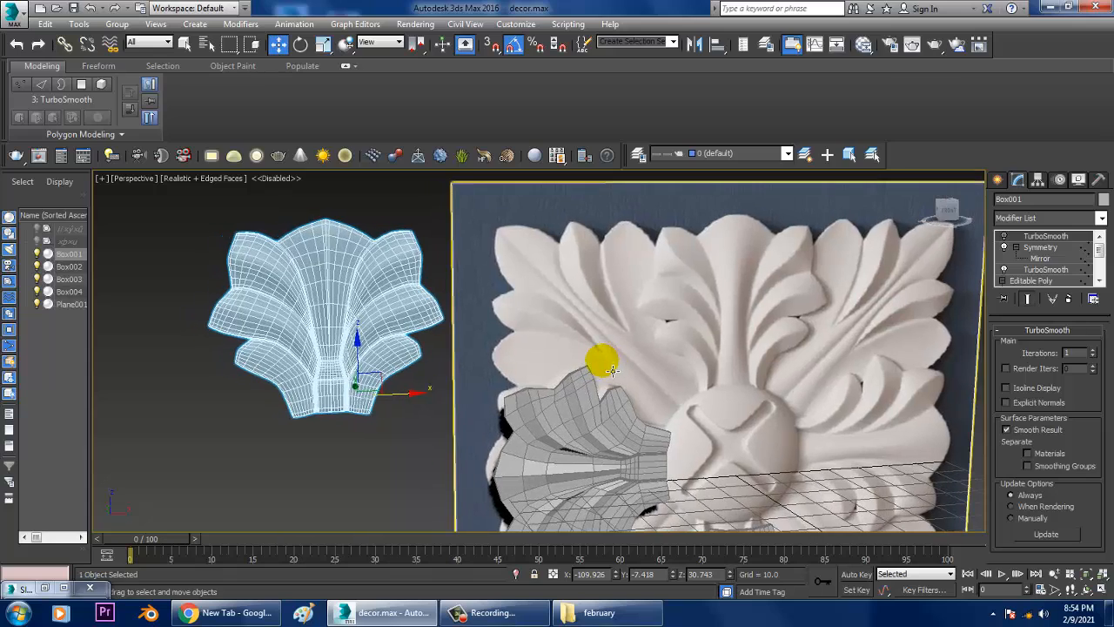
alt+middle_drag(549, 379, 568, 393)
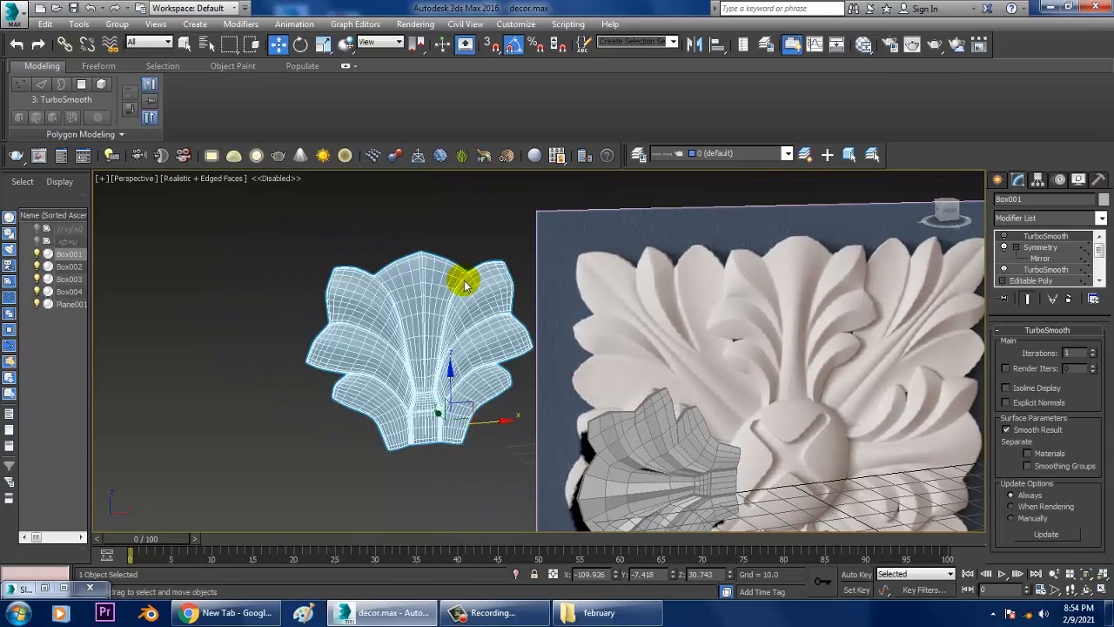
middle_drag(871, 365, 740, 339)
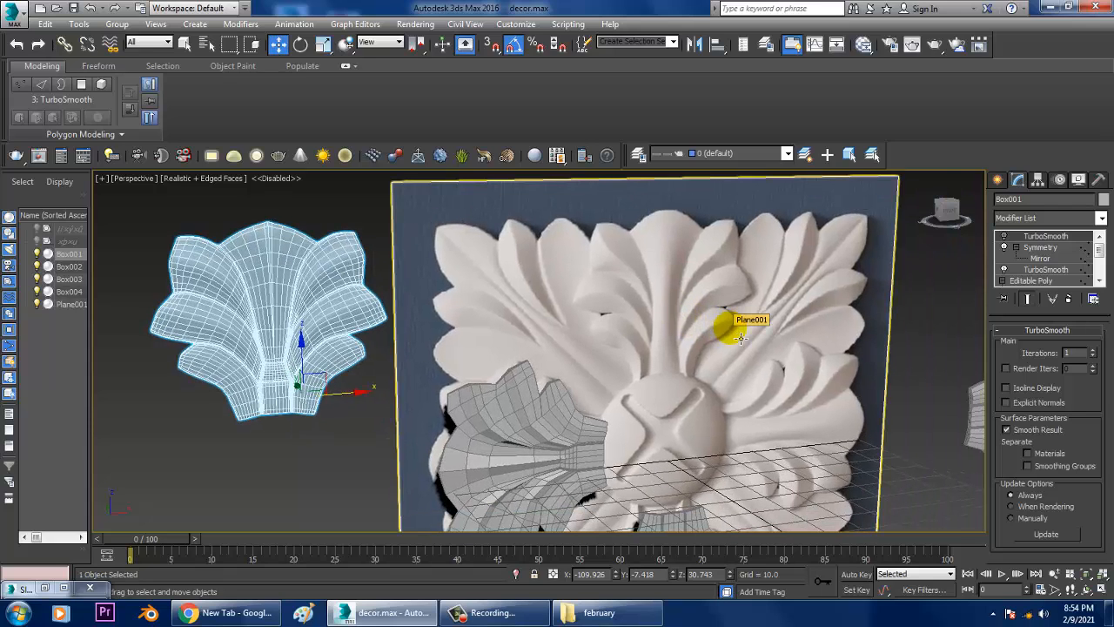